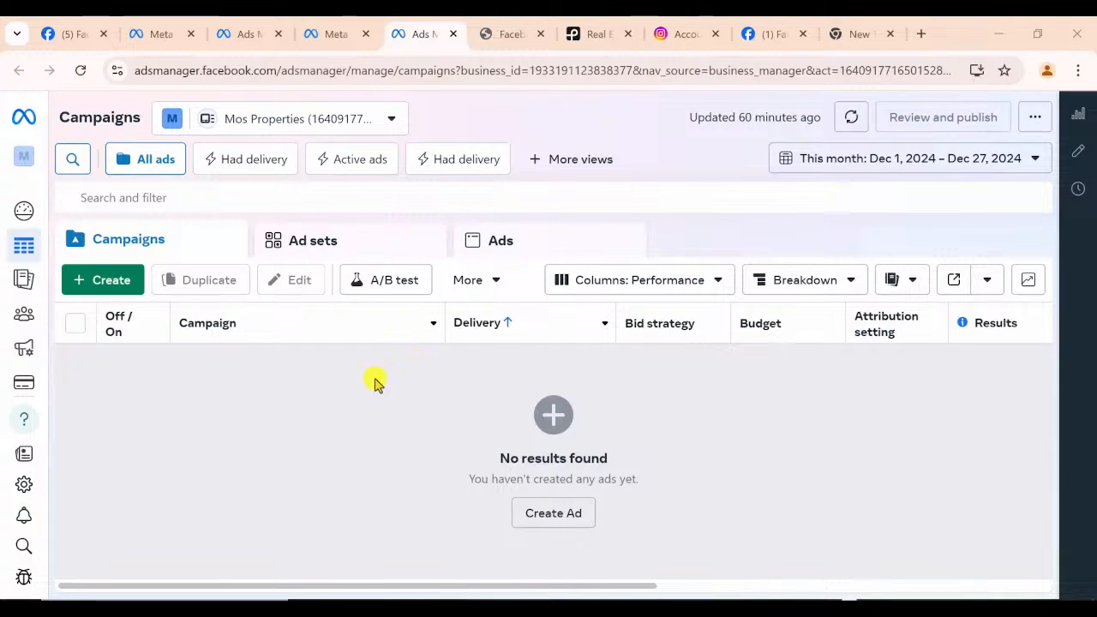
Open a private Incognito browser window and load business.facebook.com in it
{"action": "mouse_move", "coordinate": [42, 380]}
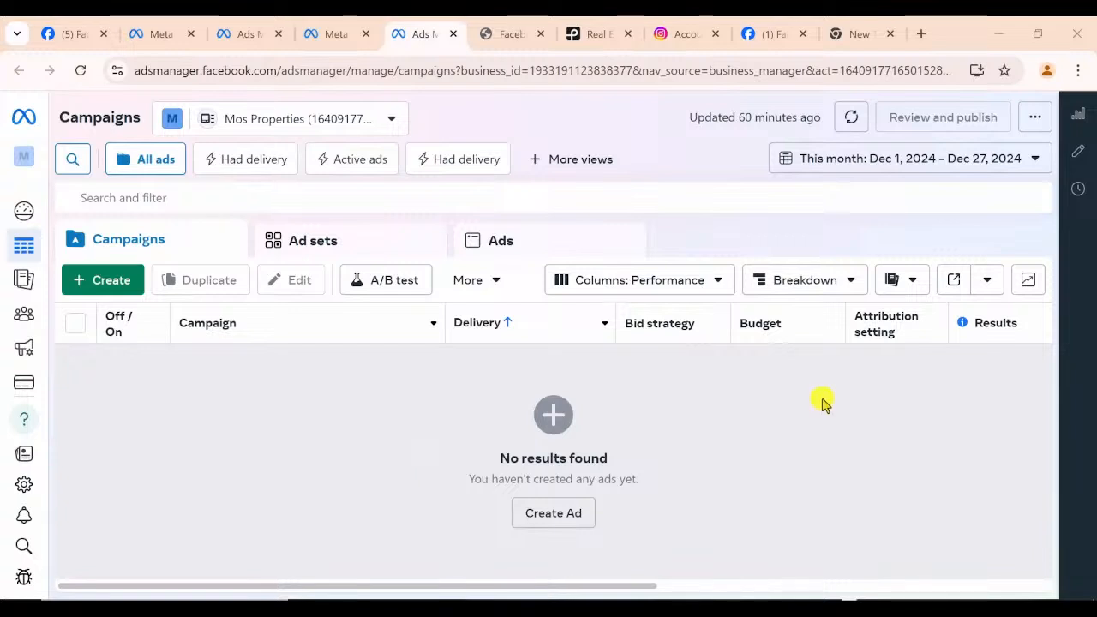
{"action": "left_click", "coordinate": [1080, 71]}
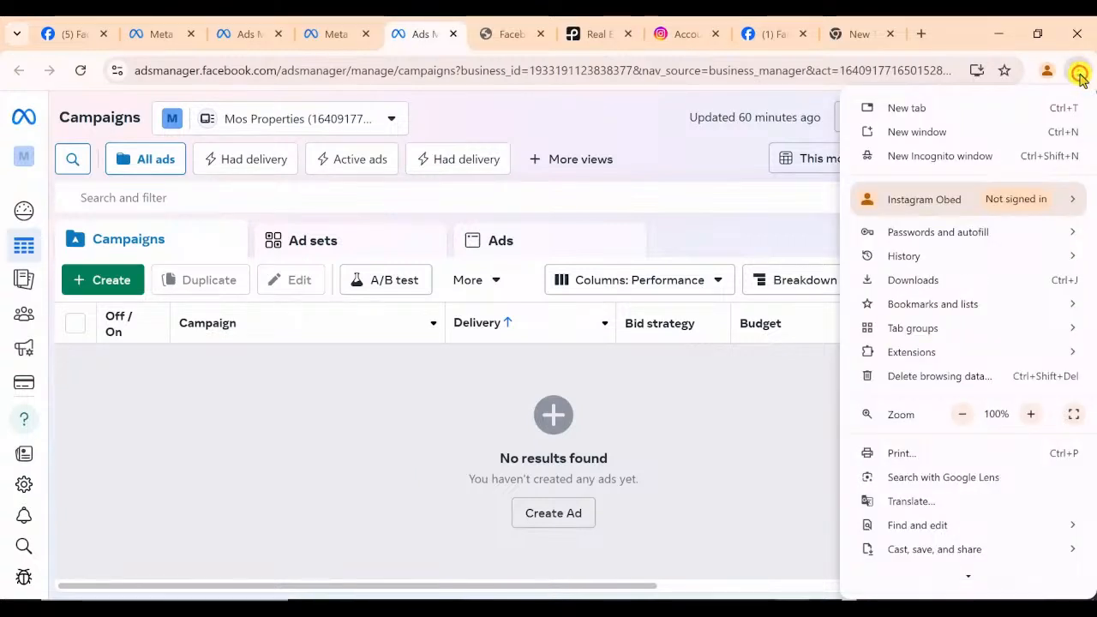
{"action": "left_click", "coordinate": [935, 158]}
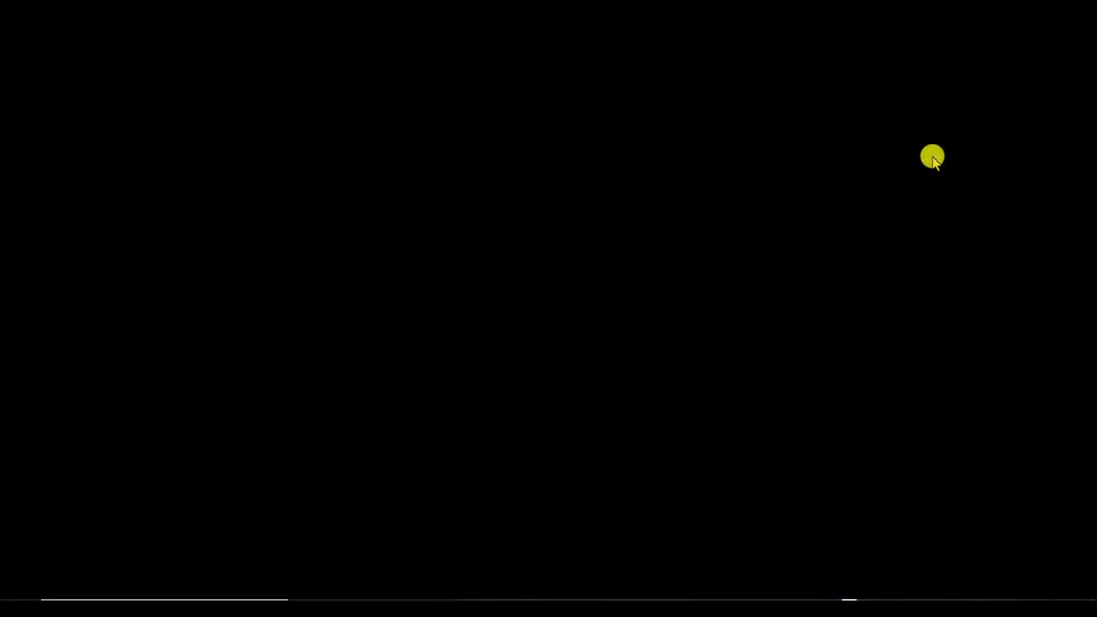
{"action": "type", "text": "B"}
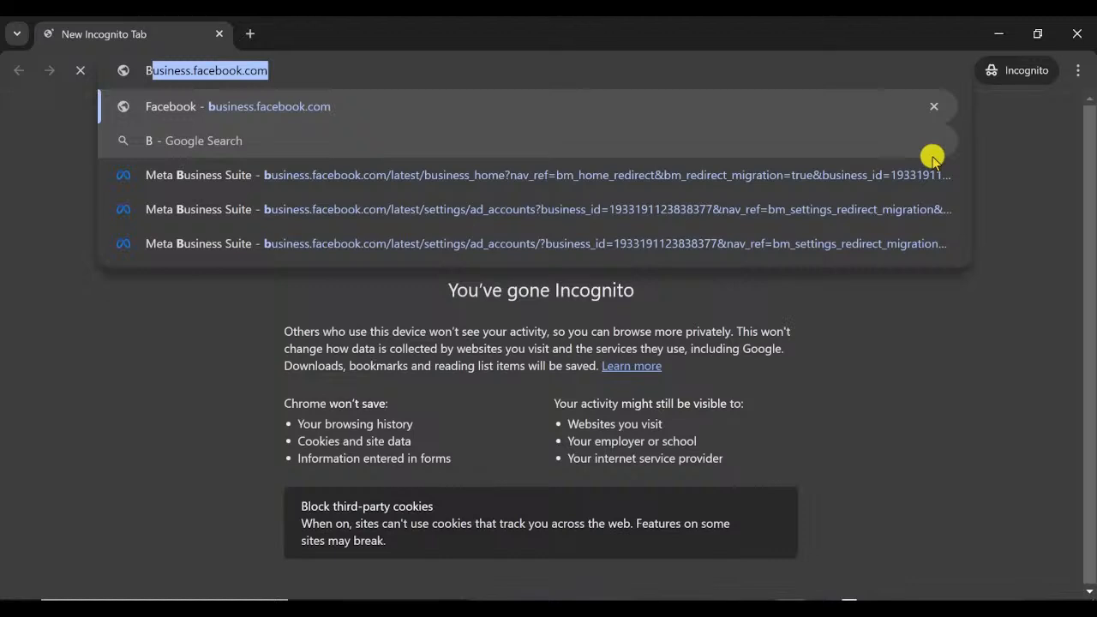
{"action": "type", "text": "USI"}
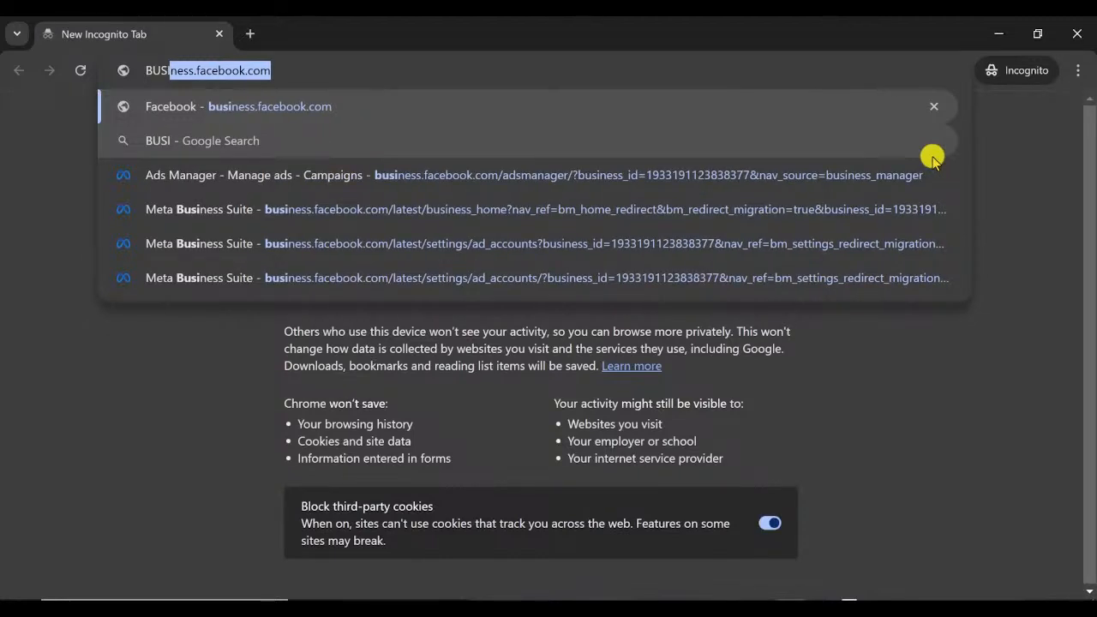
{"action": "key", "text": "Return"}
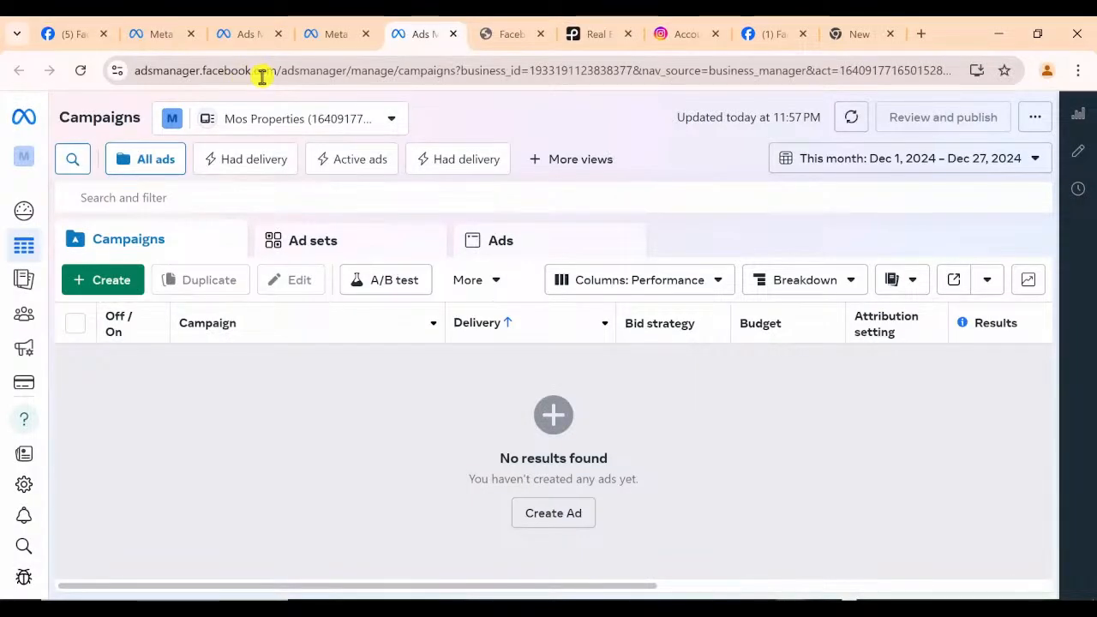
Create a new Auction campaign with the Traffic objective and the Manual traffic campaign setup
{"action": "left_click_drag", "start_coordinate": [262, 76], "coordinate": [136, 75]}
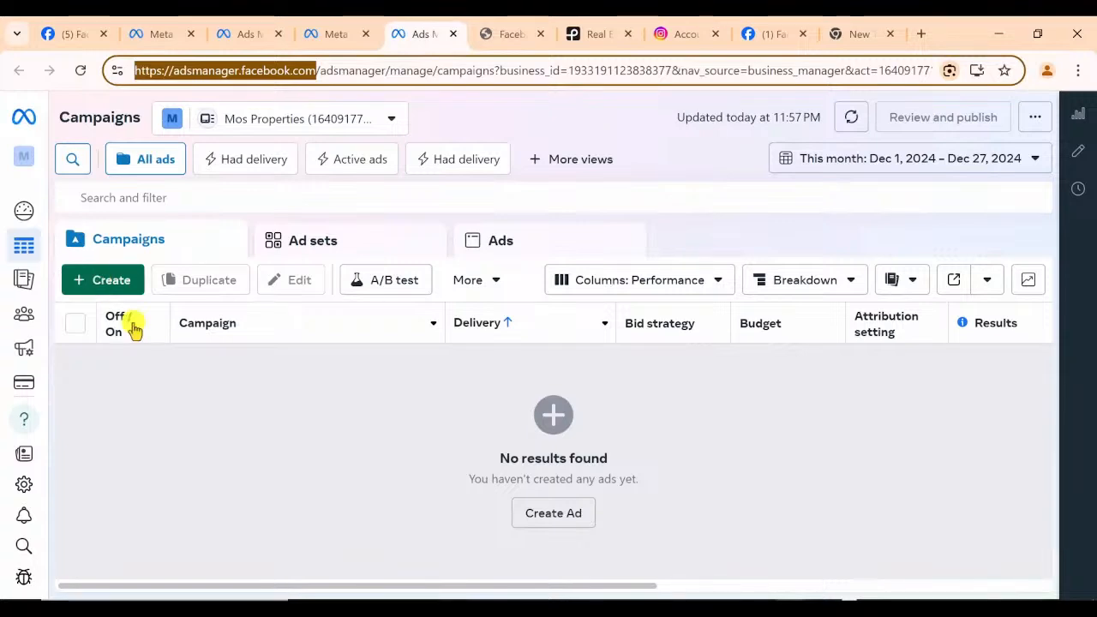
{"action": "left_click", "coordinate": [105, 286]}
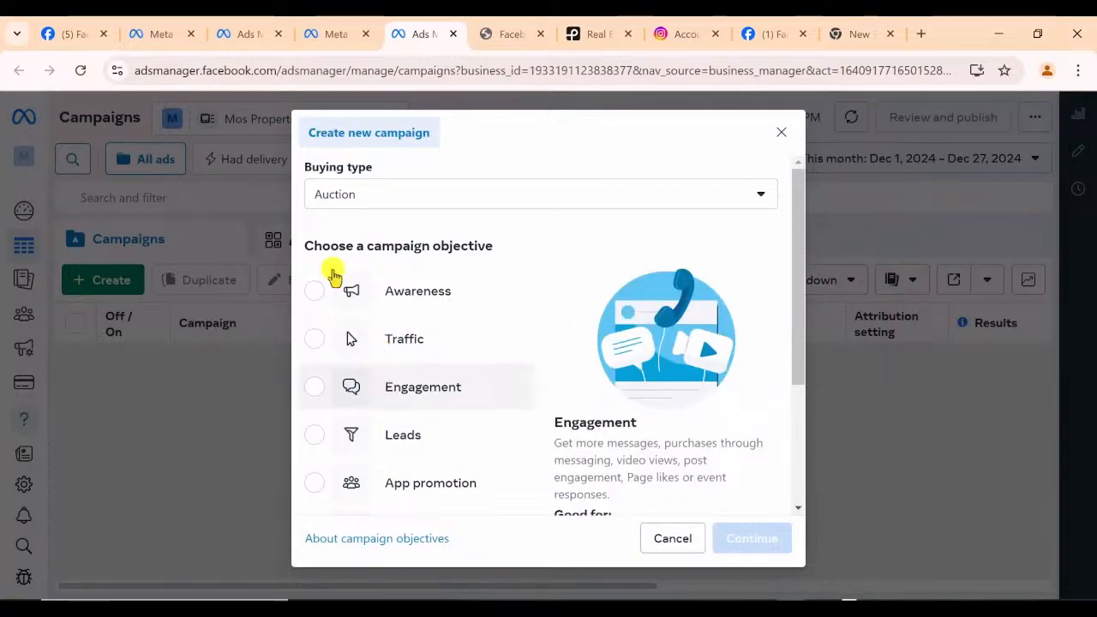
{"action": "scroll", "coordinate": [403, 343], "scroll_direction": "down", "scroll_amount": 1}
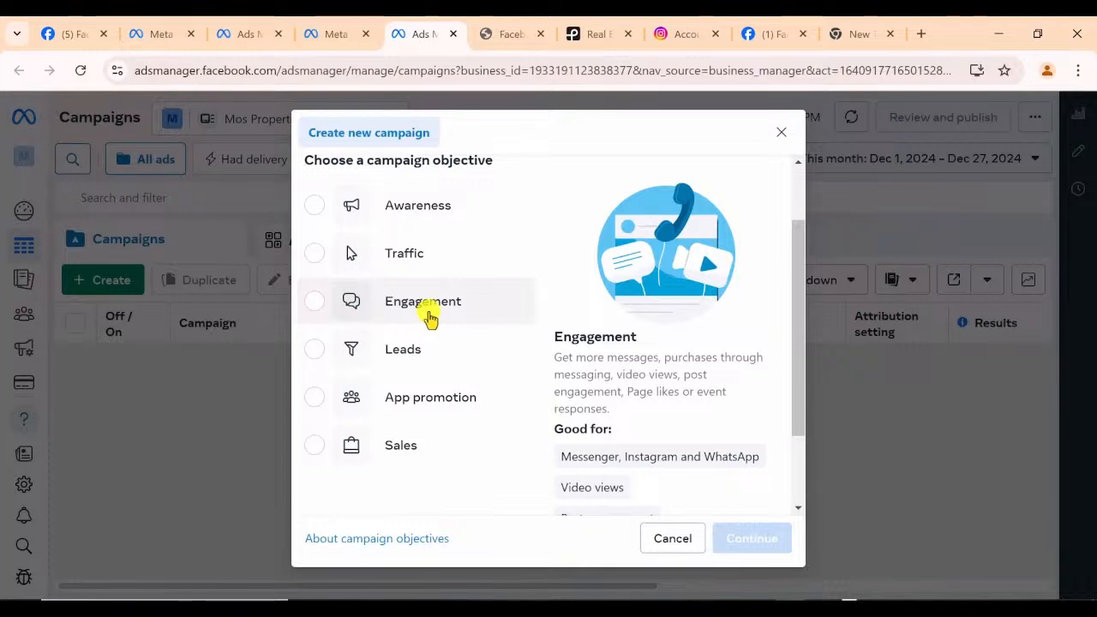
{"action": "scroll", "coordinate": [429, 314], "scroll_direction": "down", "scroll_amount": 1}
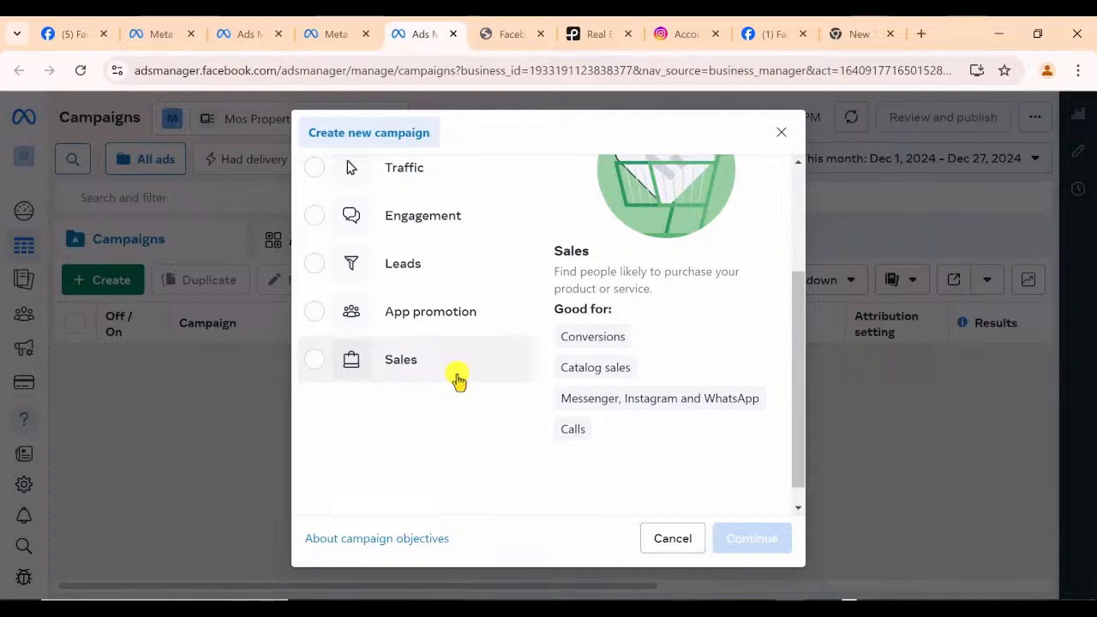
{"action": "scroll", "coordinate": [459, 380], "scroll_direction": "up", "scroll_amount": 1}
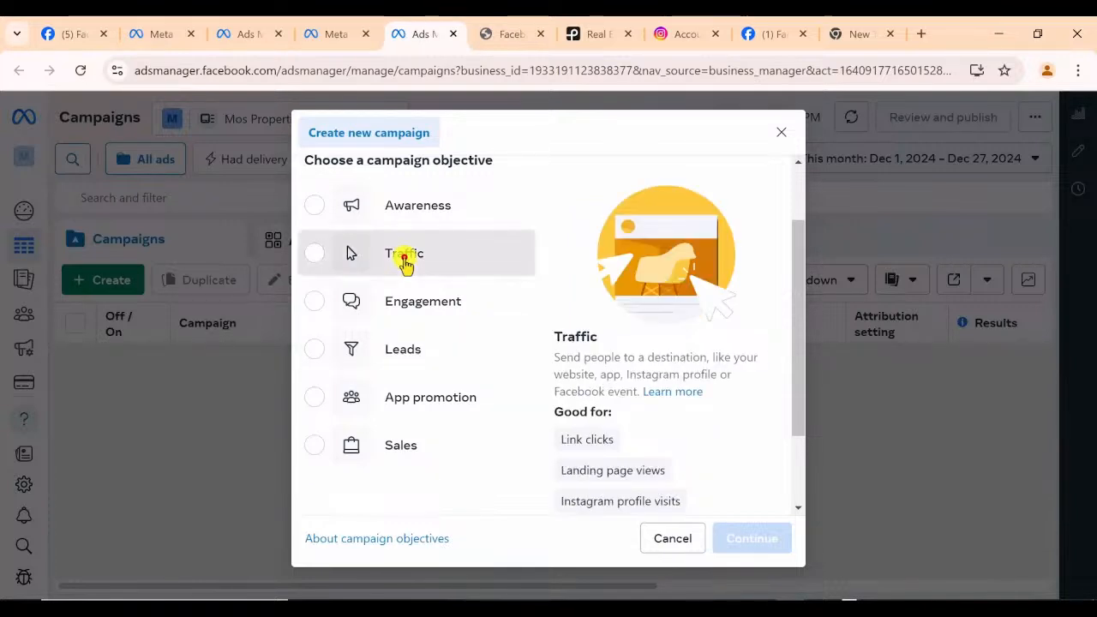
{"action": "left_click", "coordinate": [405, 257]}
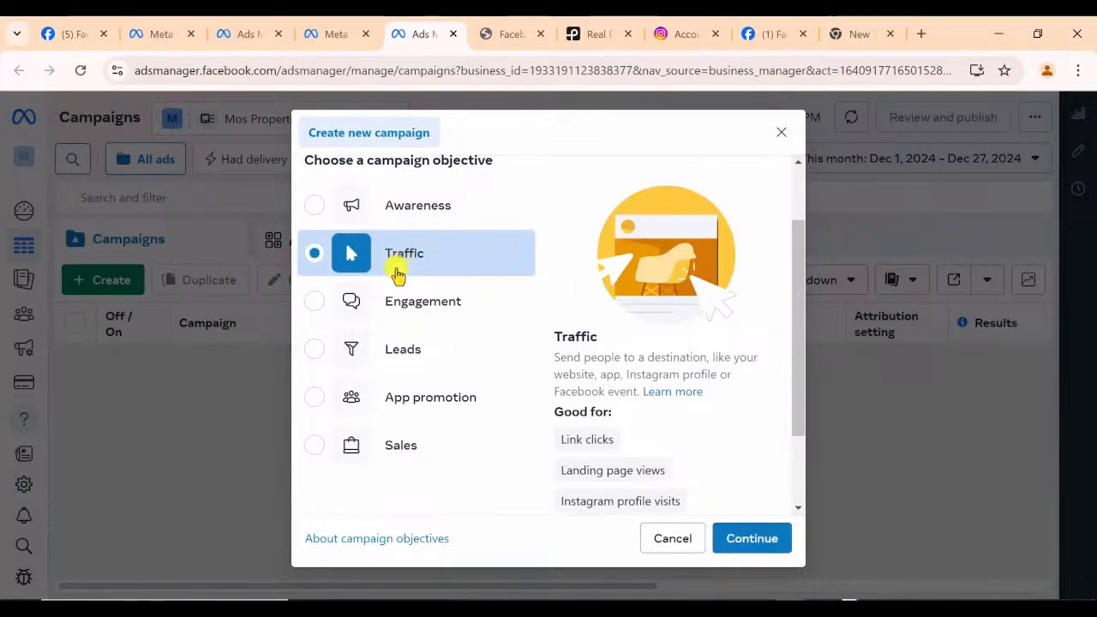
{"action": "left_click", "coordinate": [757, 540]}
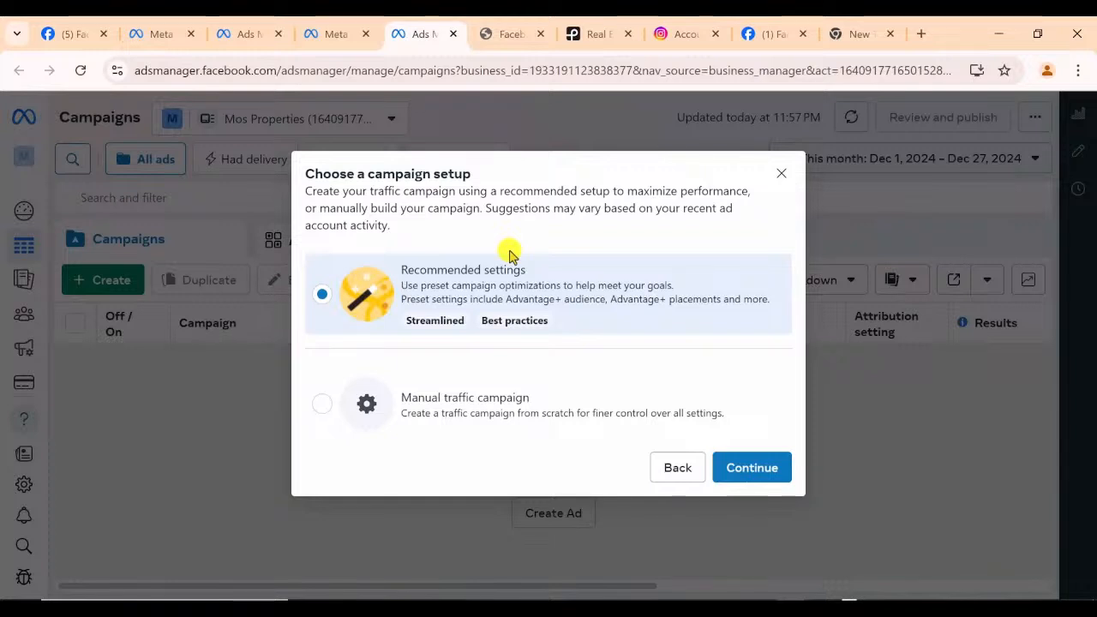
{"action": "left_click", "coordinate": [322, 408]}
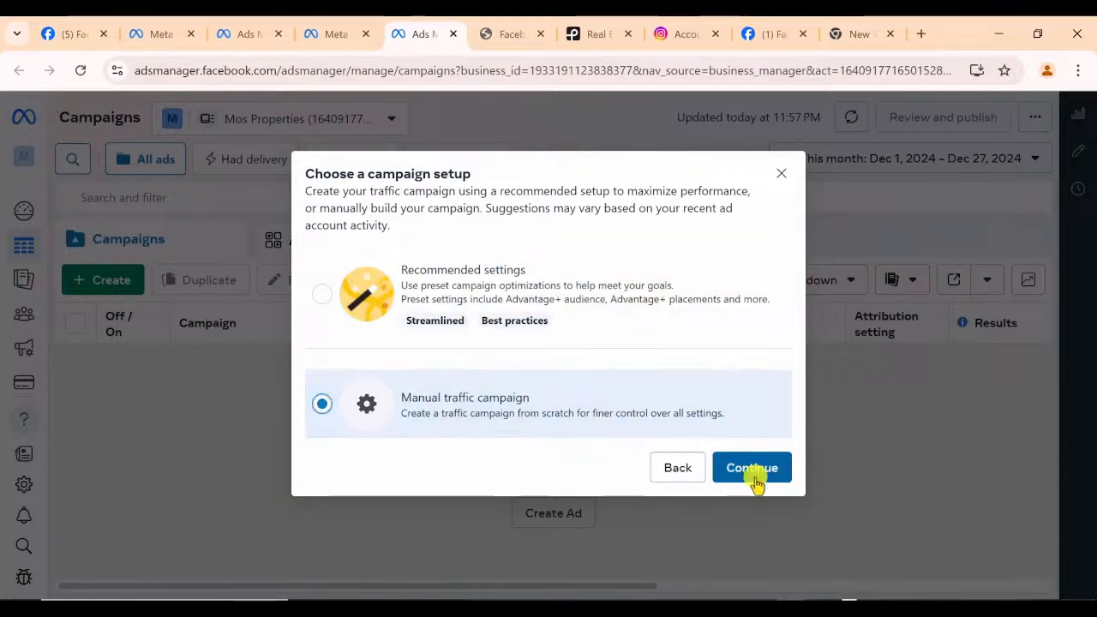
{"action": "left_click", "coordinate": [755, 471]}
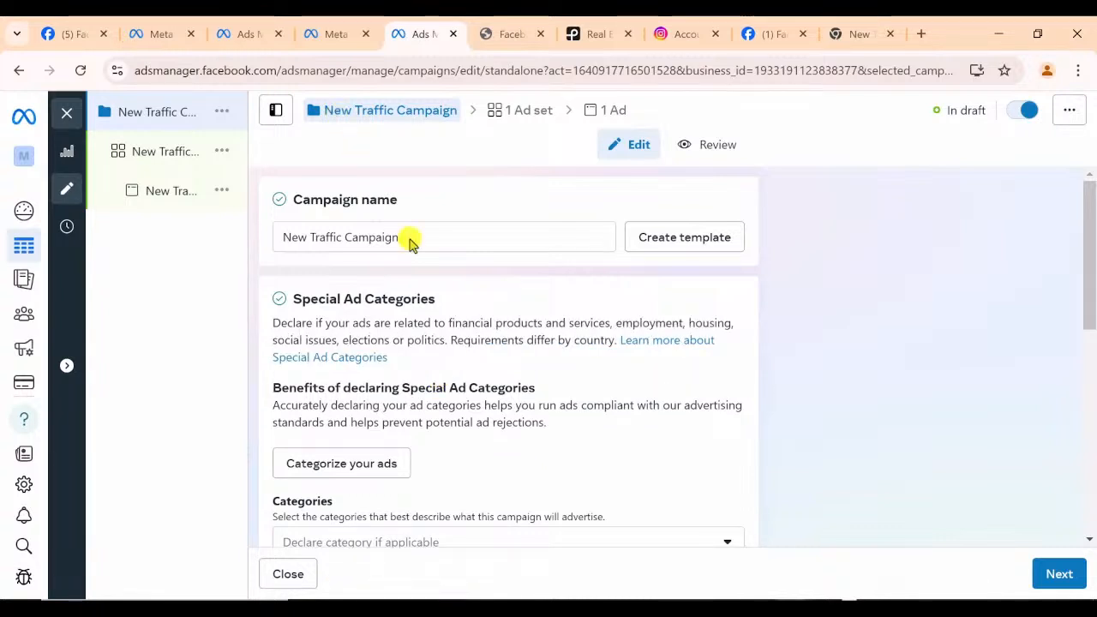
Rename the new traffic campaign as "Test - 1"
{"action": "left_click", "coordinate": [382, 243]}
{"action": "double_click", "coordinate": [382, 244]}
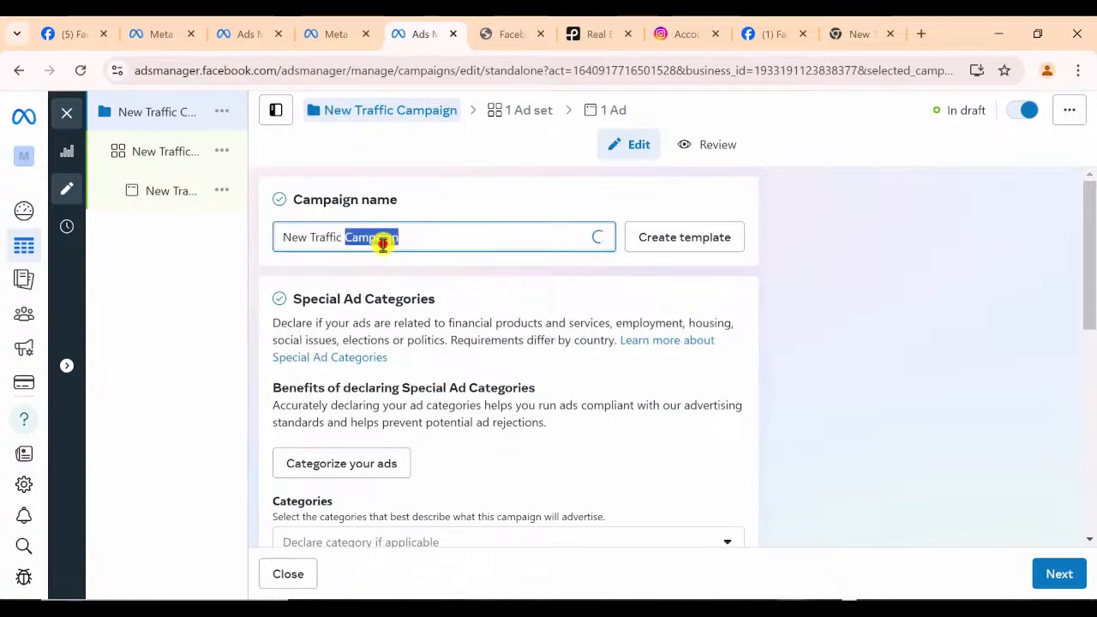
{"action": "triple_click", "coordinate": [382, 244]}
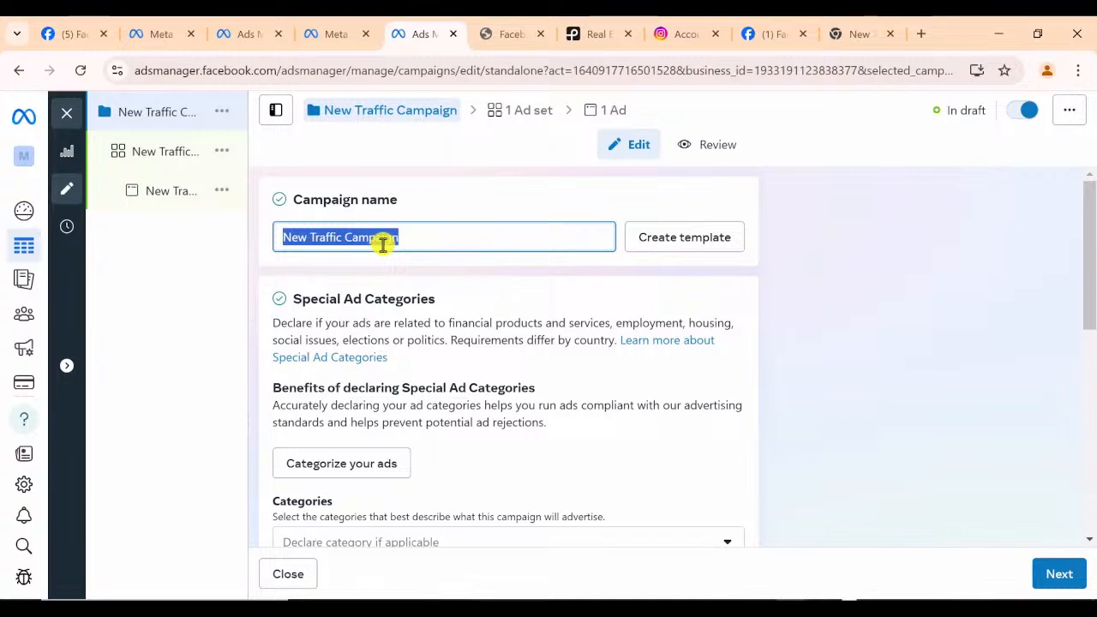
{"action": "type", "text": "tEST"}
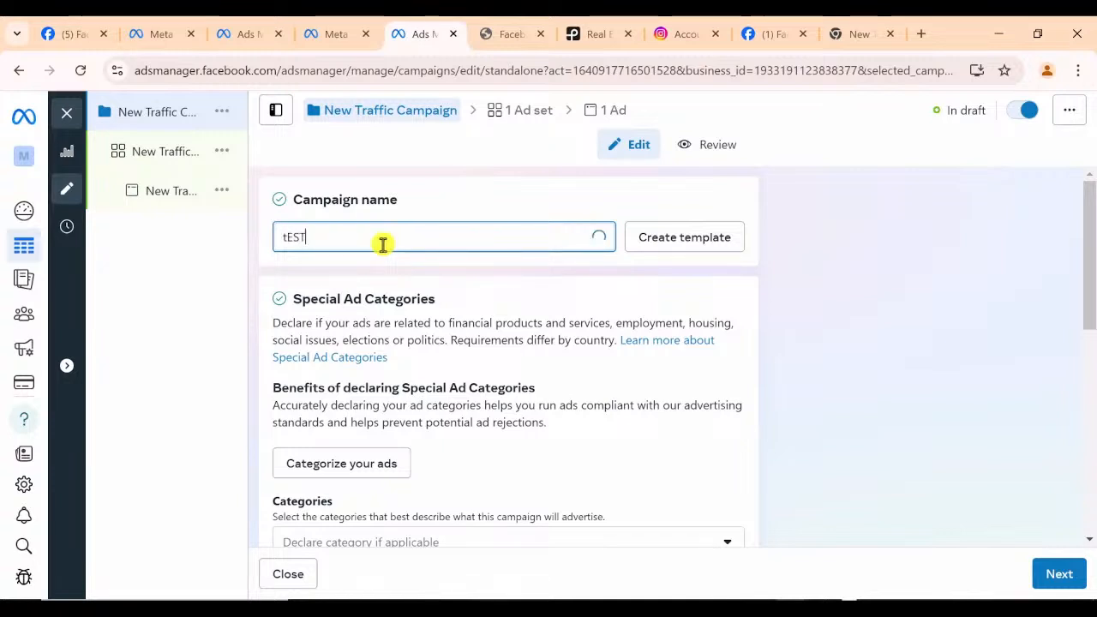
{"action": "key", "text": "BackSpace"}
{"action": "key", "text": "BackSpace"}
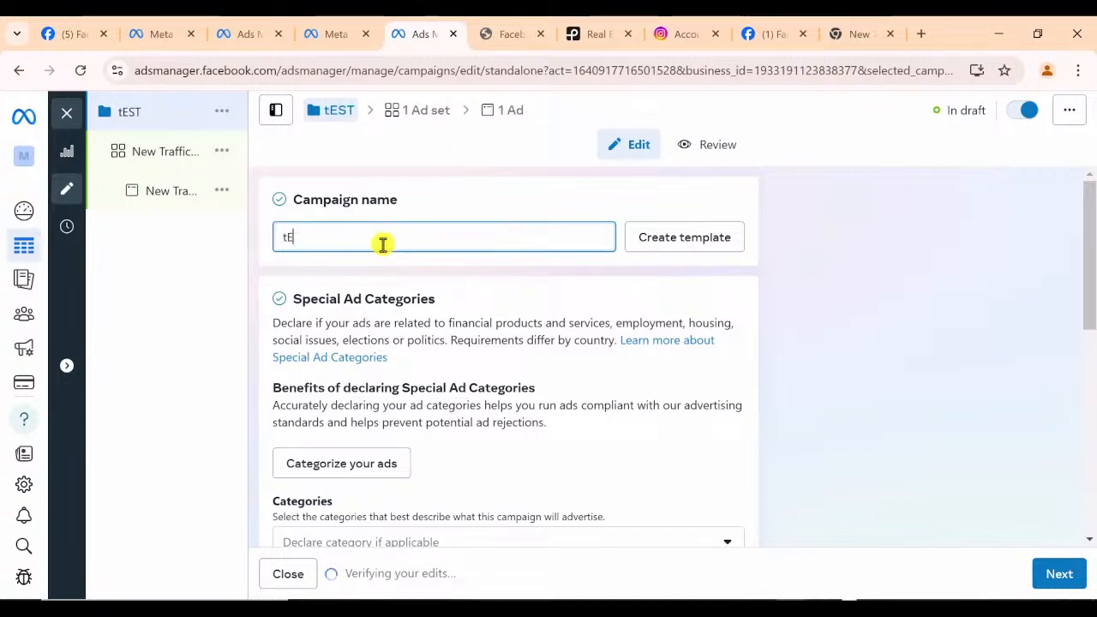
{"action": "key", "text": "BackSpace"}
{"action": "key", "text": "BackSpace"}
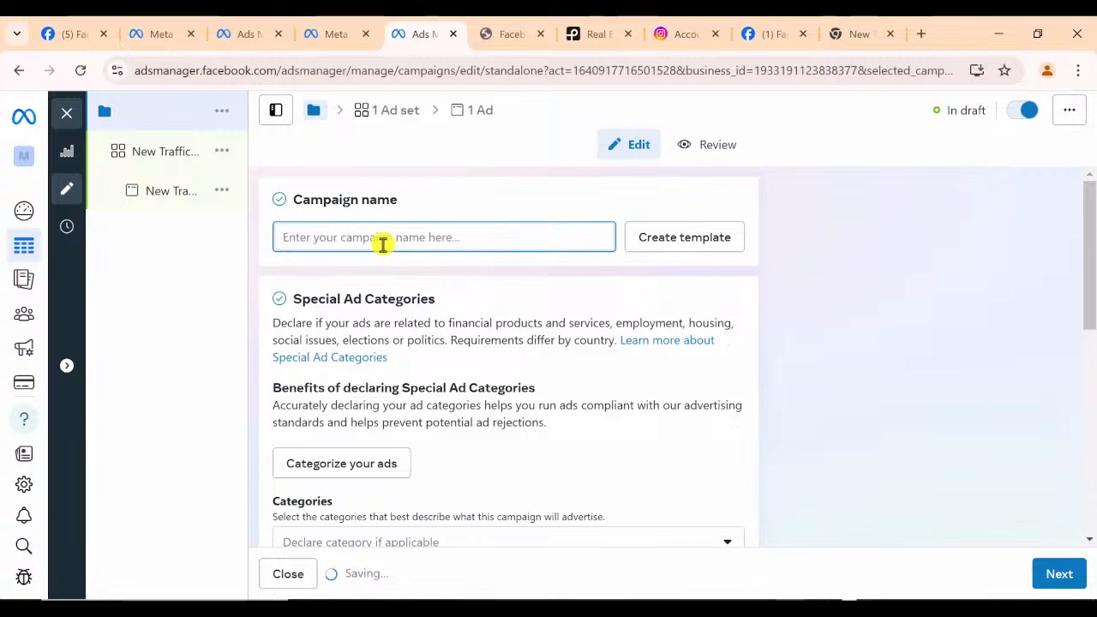
{"action": "type", "text": "tEST"}
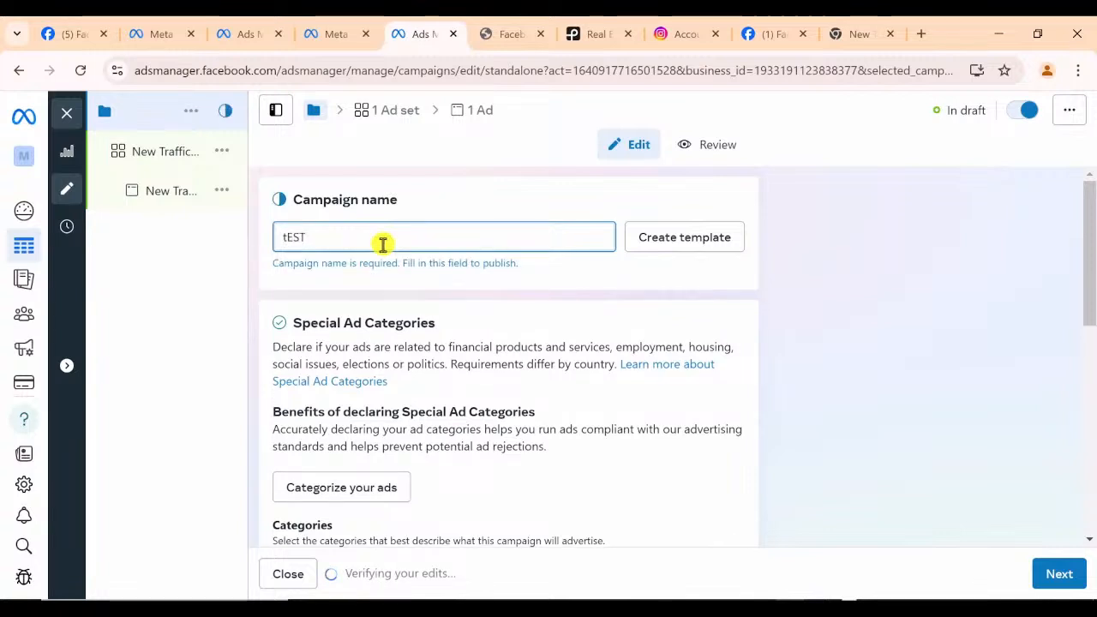
{"action": "key", "text": "BackSpace"}
{"action": "key", "text": "BackSpace"}
{"action": "key", "text": "BackSpace"}
{"action": "key", "text": "BackSpace"}
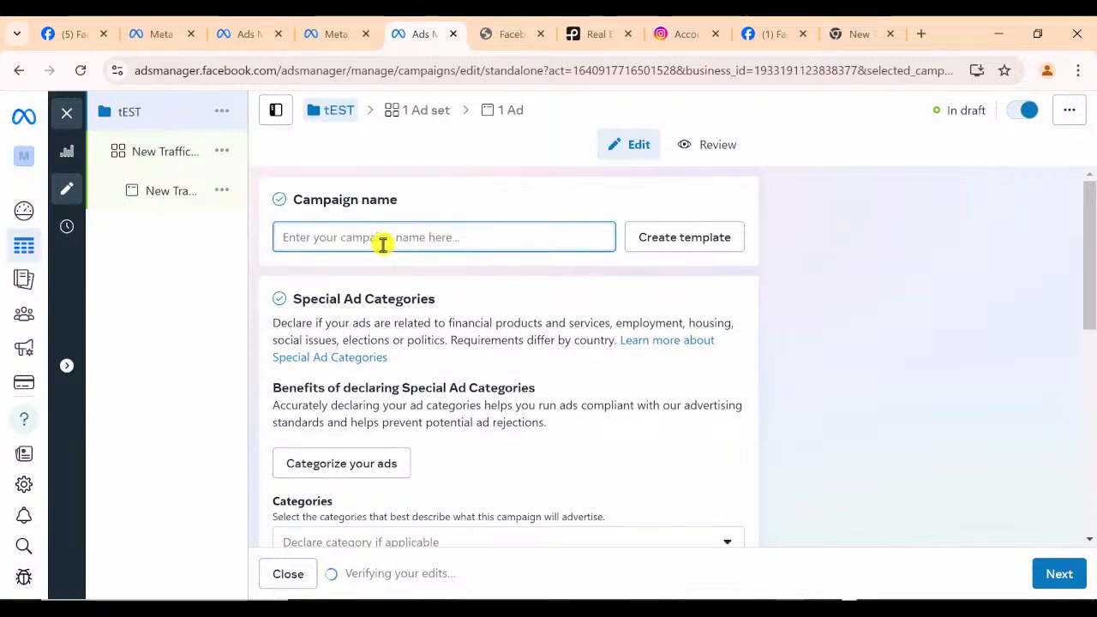
{"action": "type", "text": "T"}
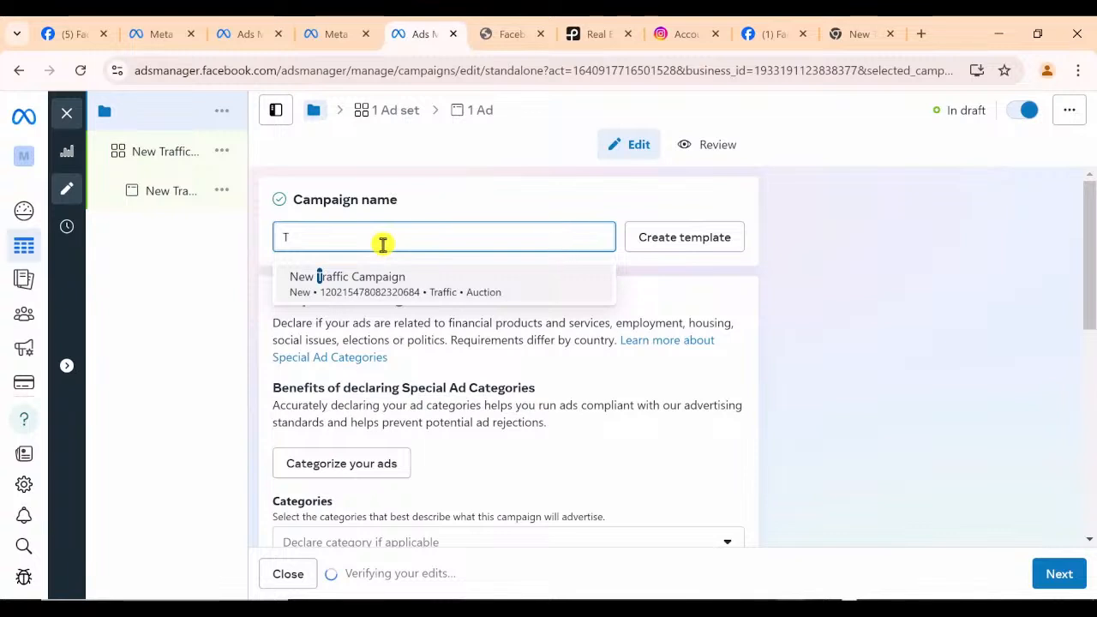
{"action": "type", "text": "est "}
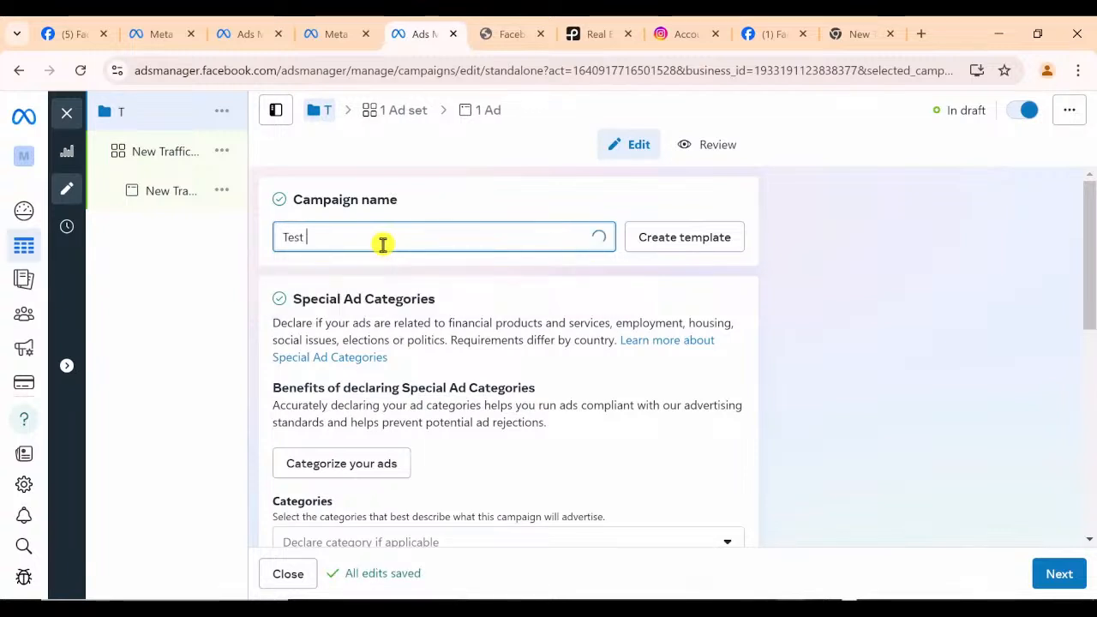
{"action": "type", "text": "- "}
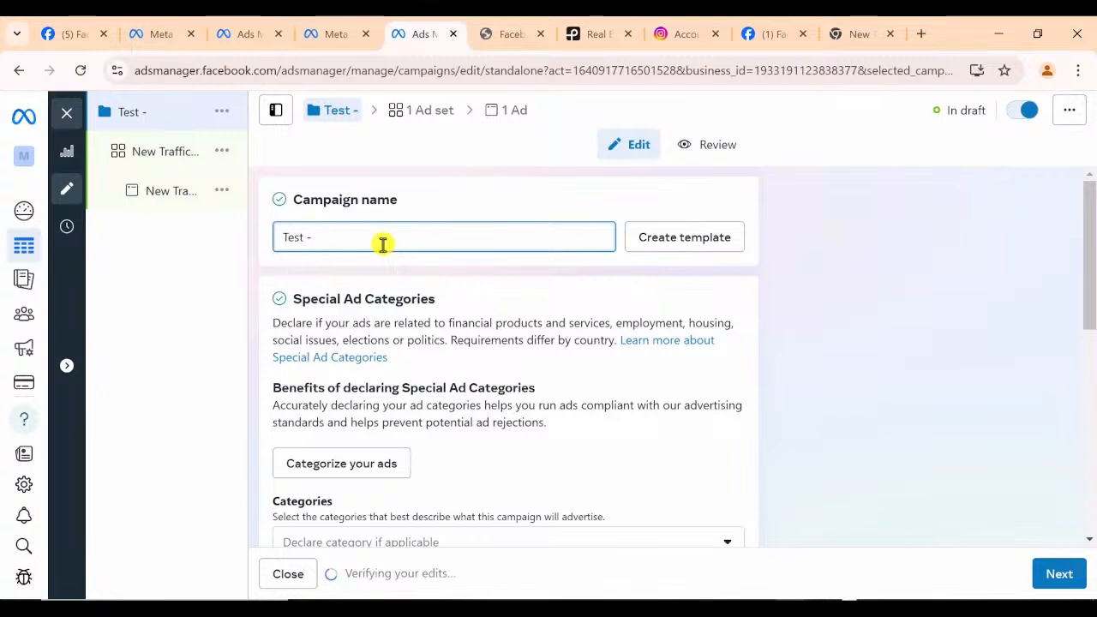
{"action": "type", "text": "1"}
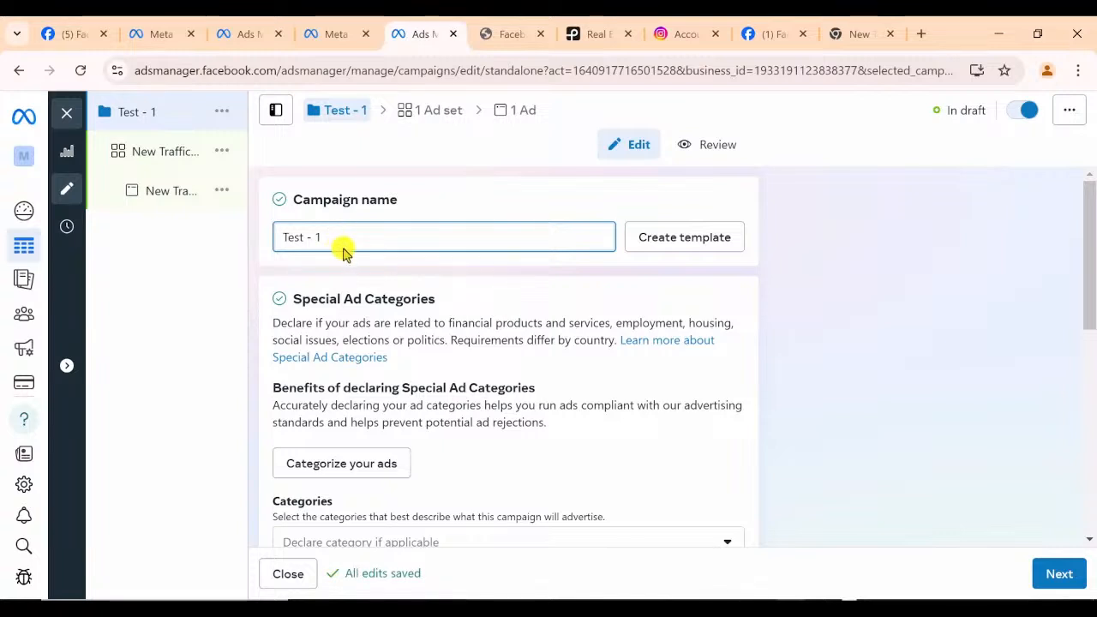
Review the campaign's category, details and budget settings, keep them as they are, and proceed to the ad set settings
{"action": "scroll", "coordinate": [343, 251], "scroll_direction": "down", "scroll_amount": 4}
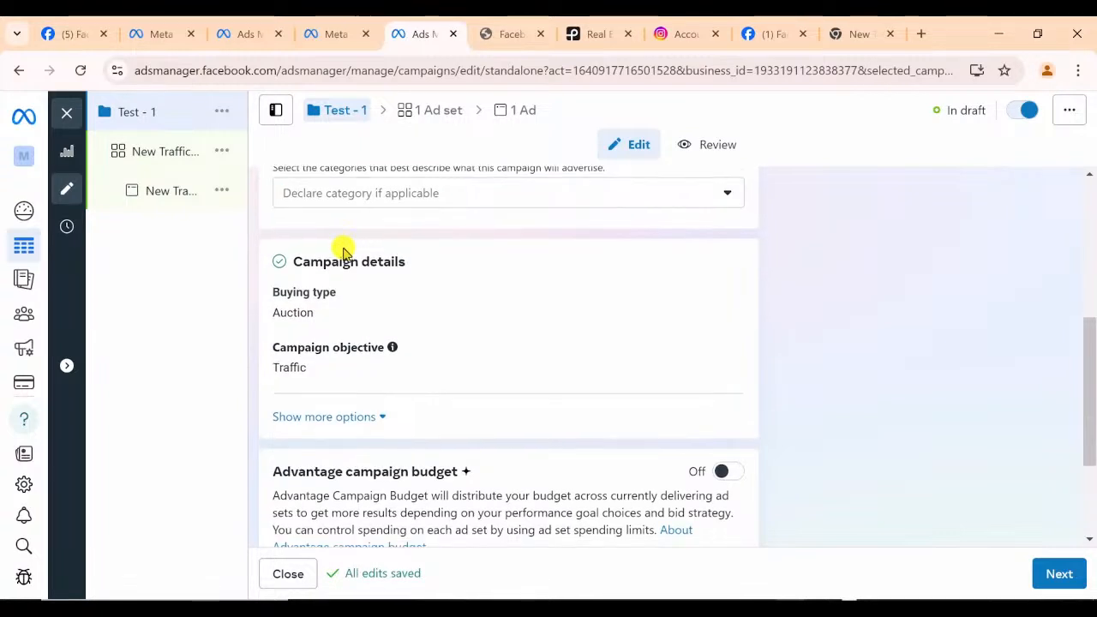
{"action": "scroll", "coordinate": [350, 277], "scroll_direction": "up", "scroll_amount": 4}
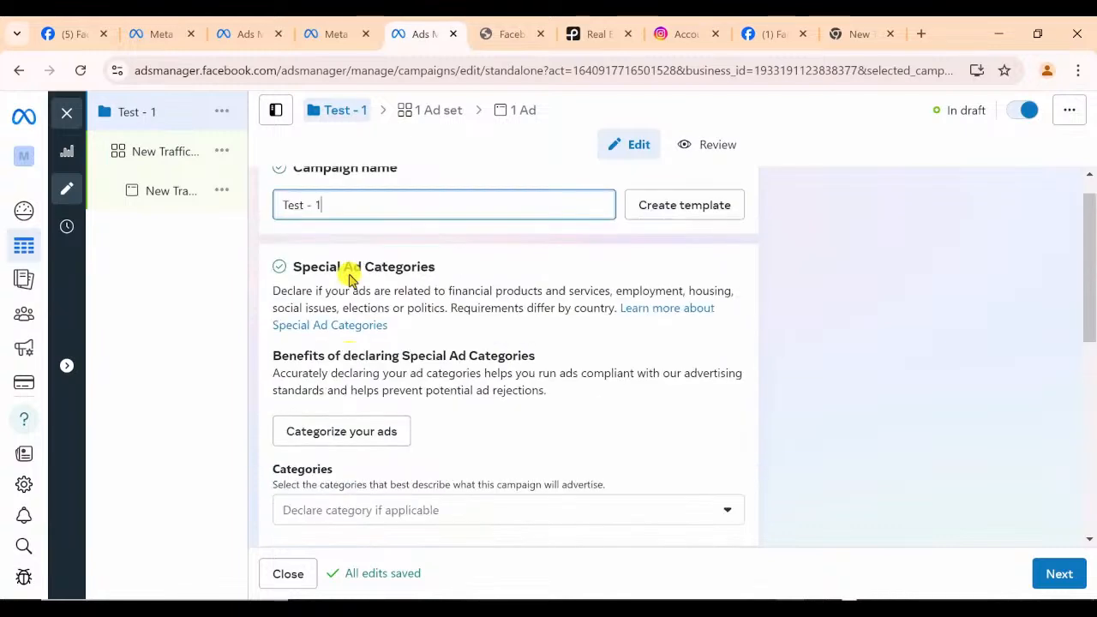
{"action": "scroll", "coordinate": [349, 278], "scroll_direction": "down", "scroll_amount": 4}
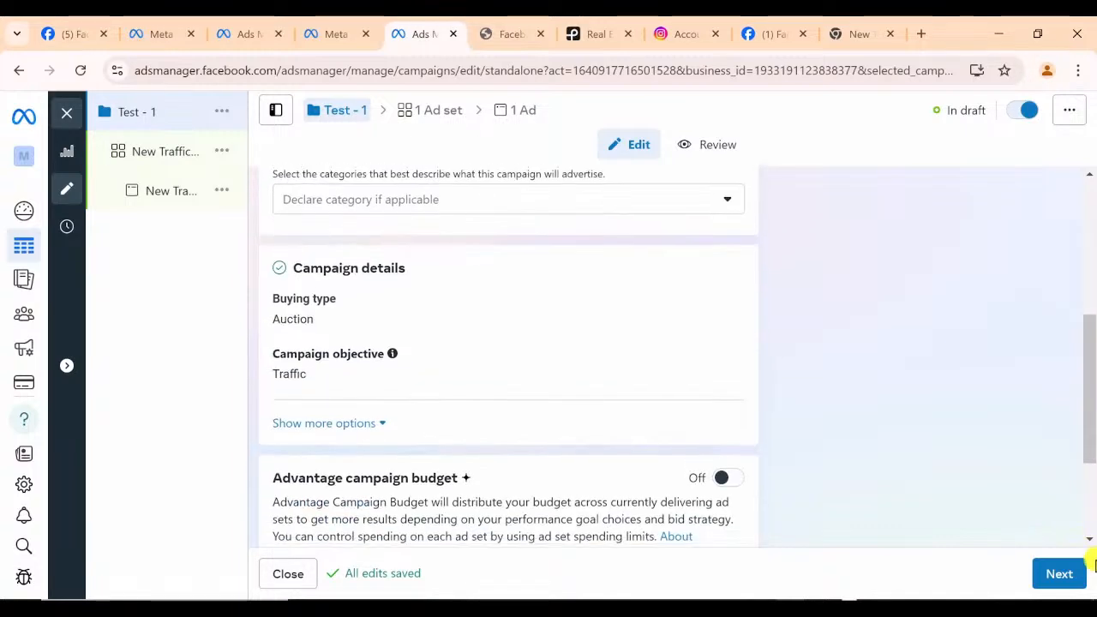
{"action": "left_click", "coordinate": [1055, 576]}
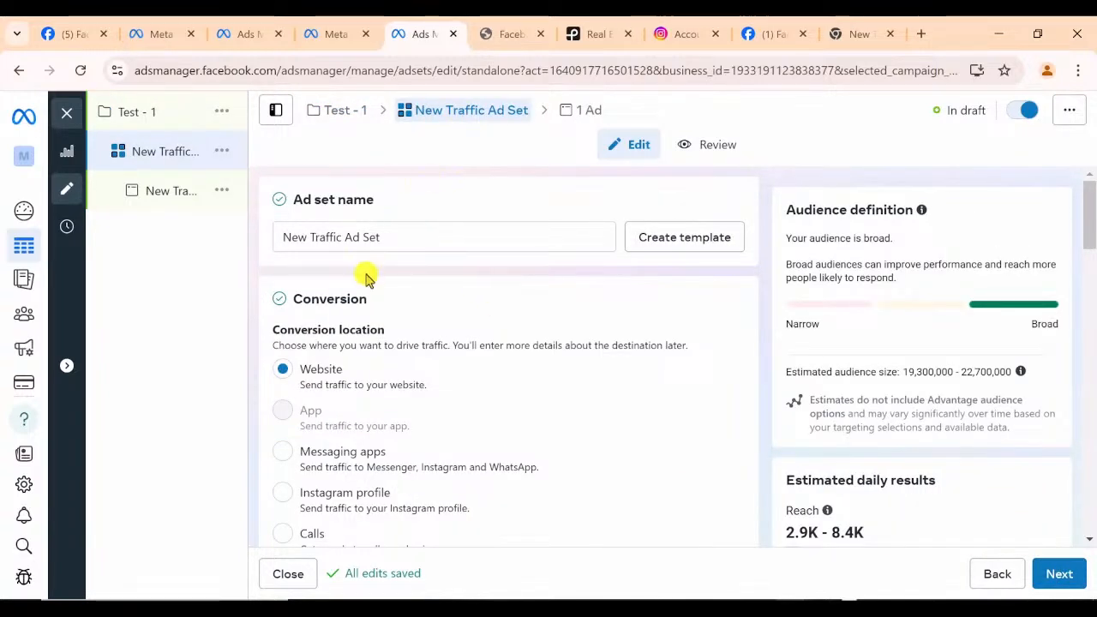
Rename the new traffic ad set as "vID"
{"action": "scroll", "coordinate": [330, 240], "scroll_direction": "down", "scroll_amount": 2}
{"action": "scroll", "coordinate": [347, 240], "scroll_direction": "up", "scroll_amount": 1}
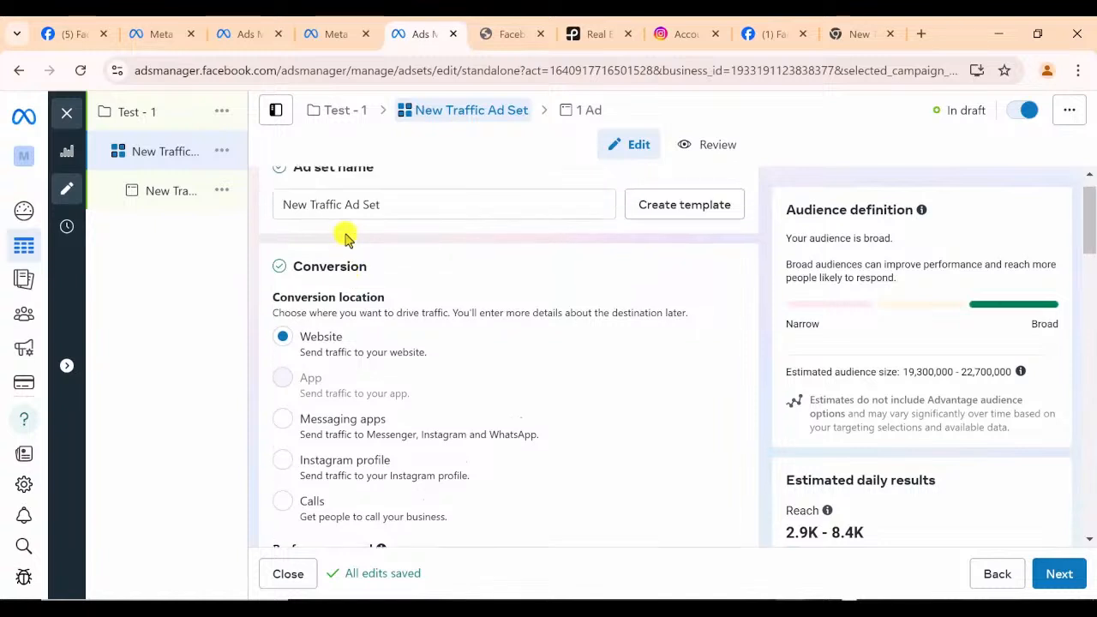
{"action": "scroll", "coordinate": [347, 239], "scroll_direction": "up", "scroll_amount": 1}
{"action": "triple_click", "coordinate": [360, 238]}
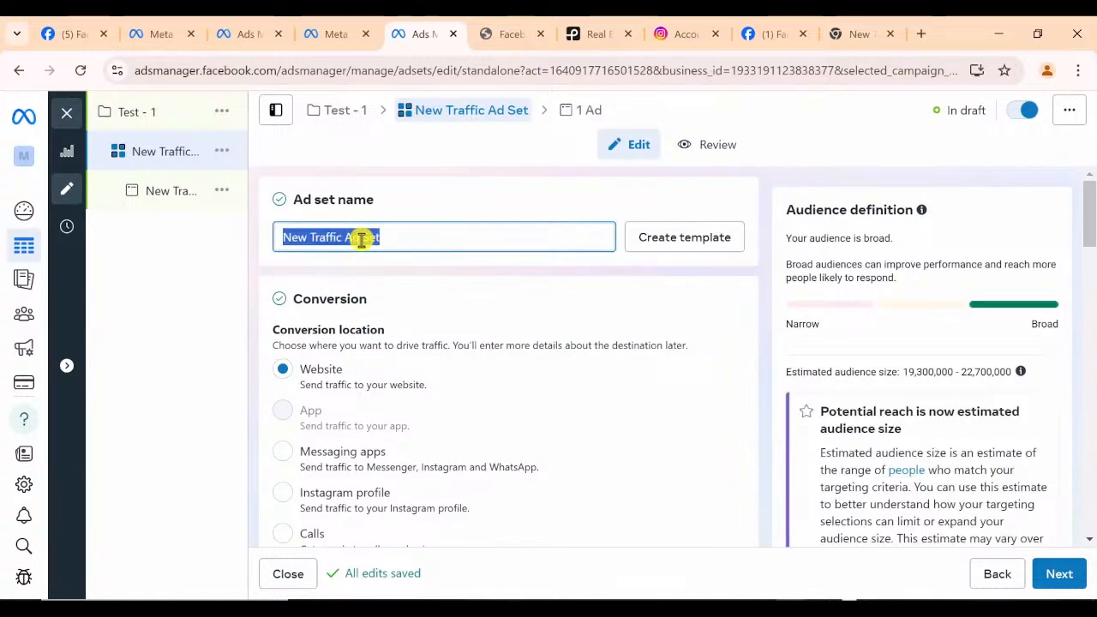
{"action": "type", "text": "vID"}
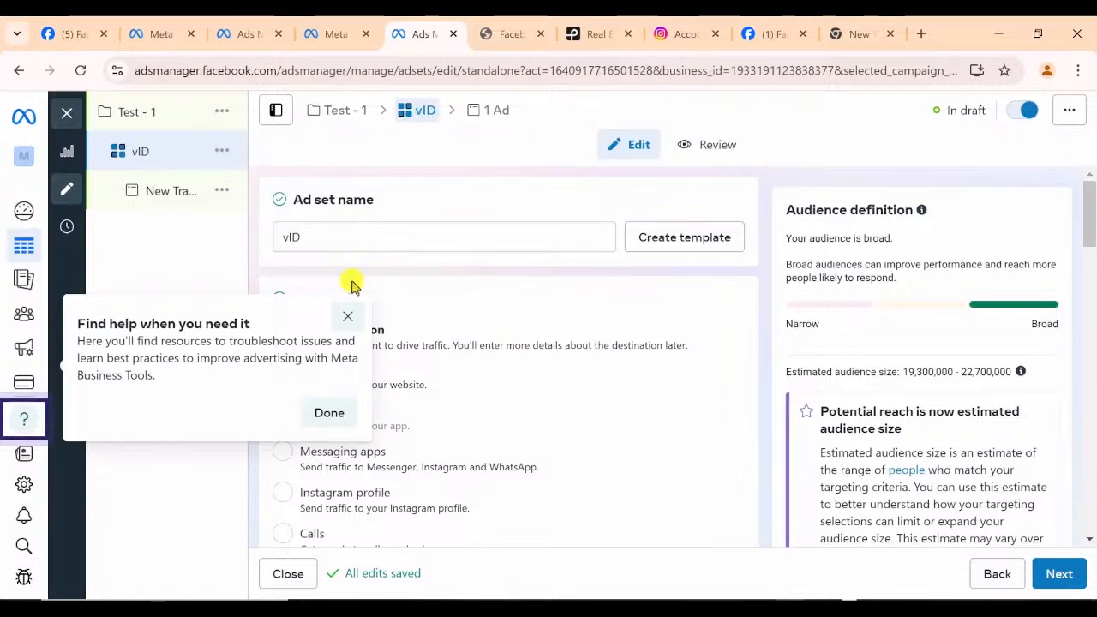
Clear the ad set's name and rename it as "aDSET TEST 1"
{"action": "left_click", "coordinate": [340, 239]}
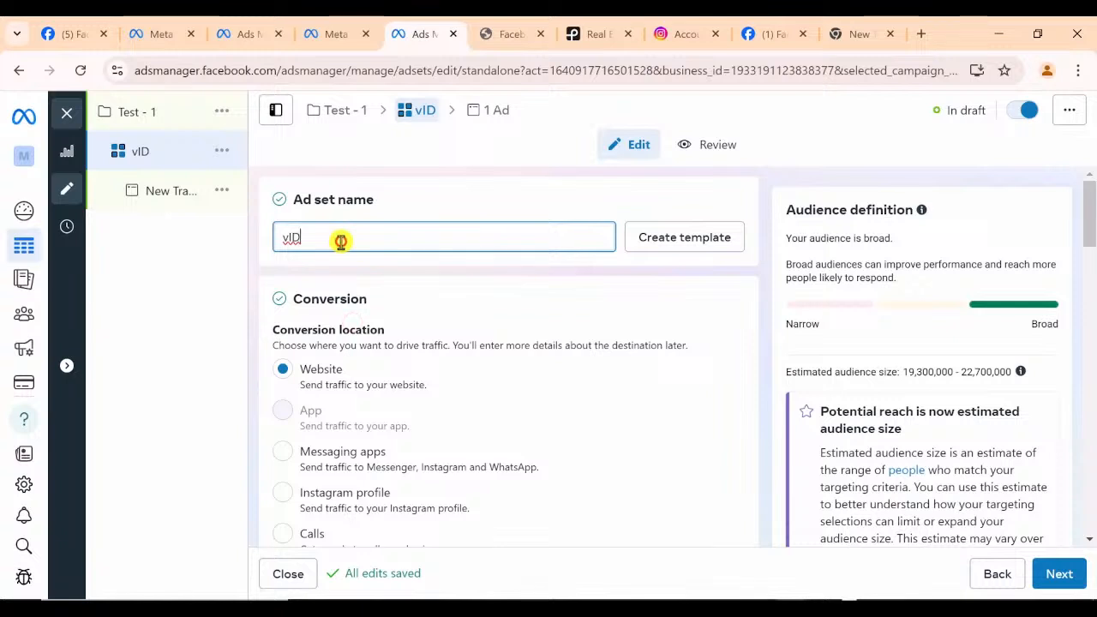
{"action": "key", "text": "BackSpace"}
{"action": "key", "text": "BackSpace"}
{"action": "key", "text": "BackSpace"}
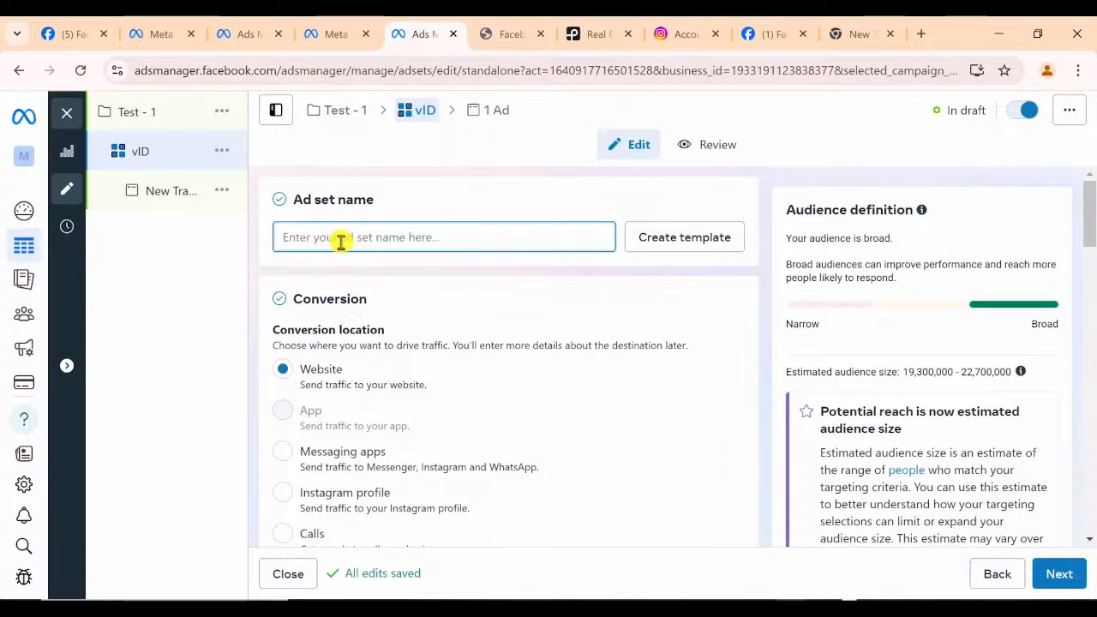
{"action": "type", "text": "aDSE"}
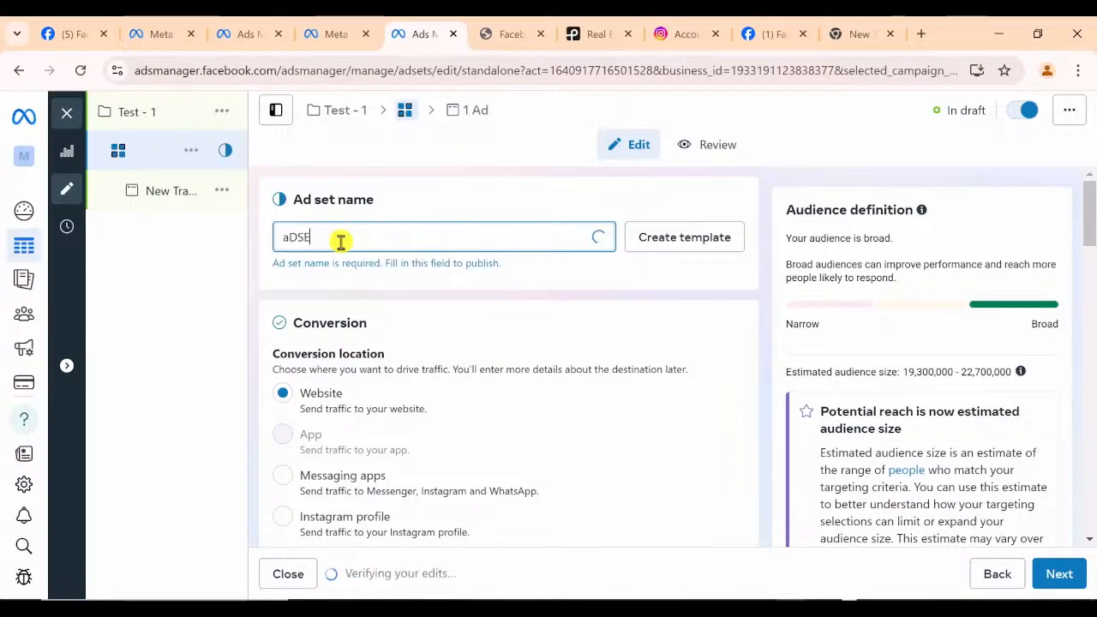
{"action": "type", "text": "T TEST"}
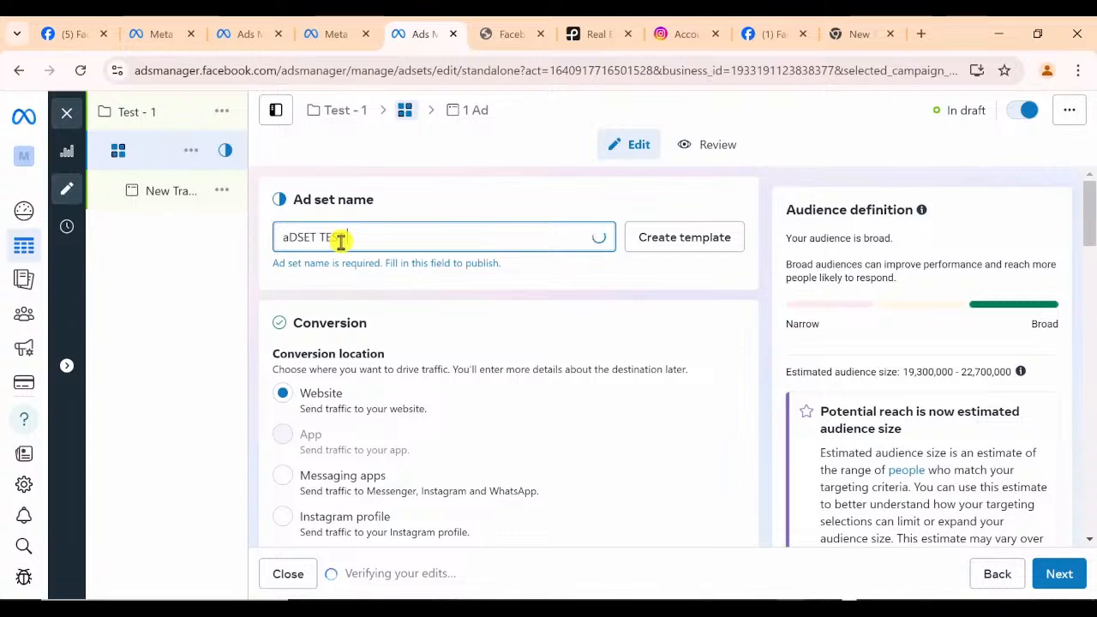
{"action": "type", "text": " 1"}
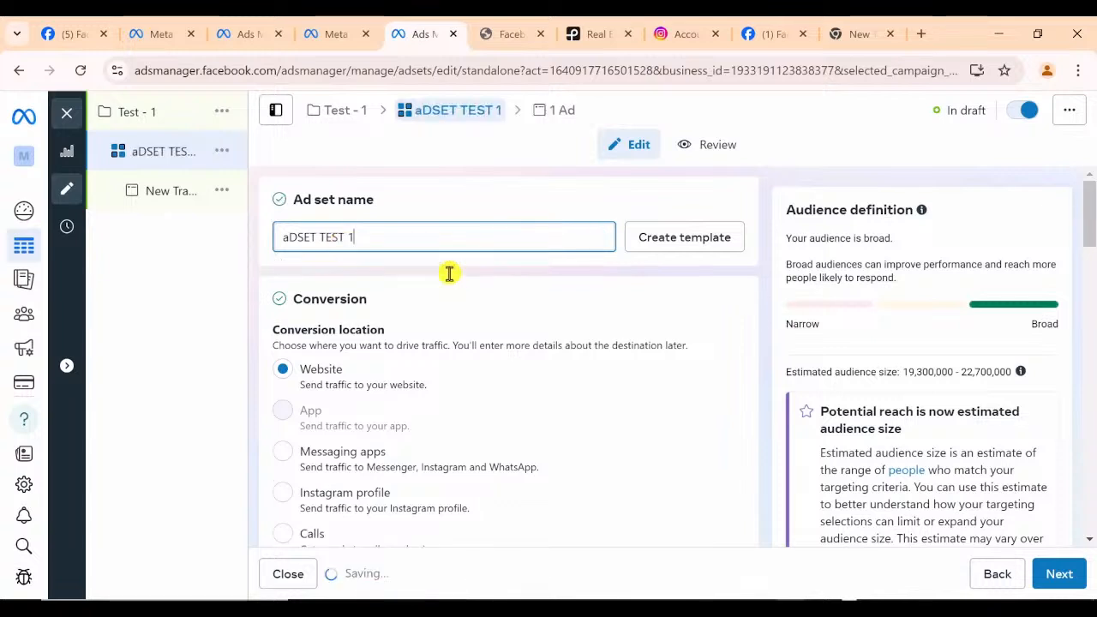
Review the ad set's conversion location choices and its performance goal and cost per result settings
{"action": "scroll", "coordinate": [449, 273], "scroll_direction": "down", "scroll_amount": 1}
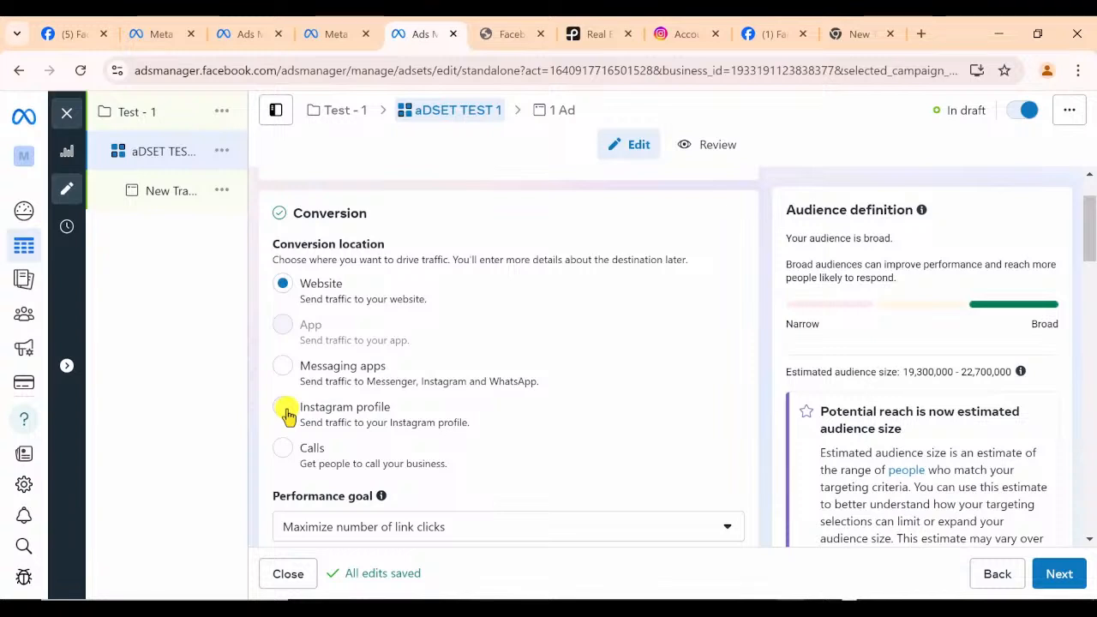
{"action": "scroll", "coordinate": [288, 415], "scroll_direction": "down", "scroll_amount": 1}
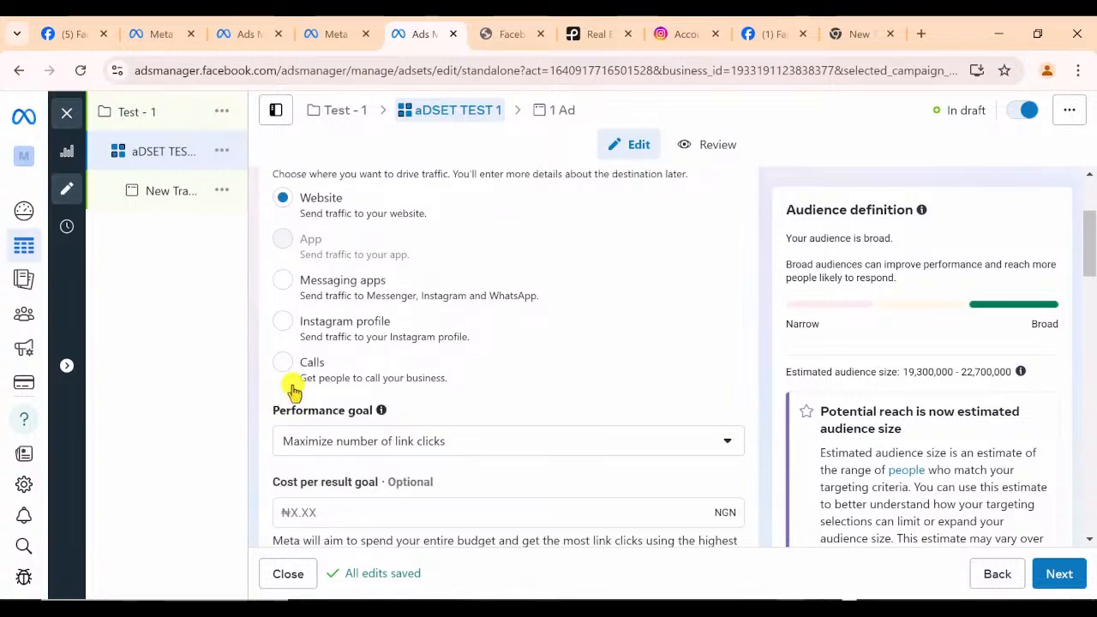
{"action": "scroll", "coordinate": [293, 392], "scroll_direction": "up", "scroll_amount": 1}
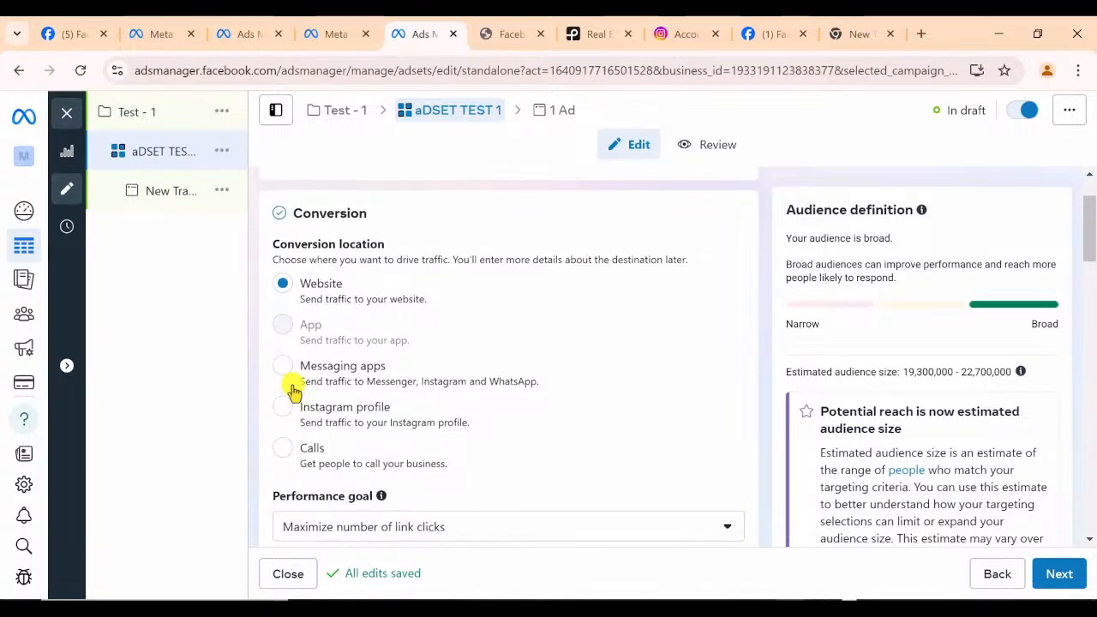
{"action": "scroll", "coordinate": [543, 455], "scroll_direction": "down", "scroll_amount": 1}
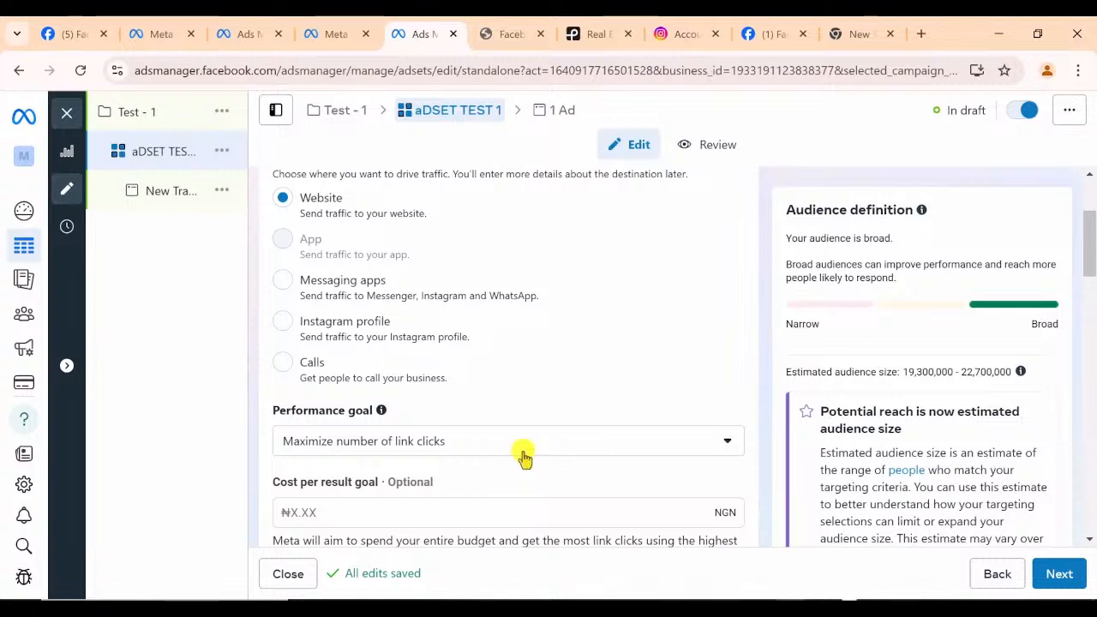
{"action": "scroll", "coordinate": [300, 311], "scroll_direction": "up", "scroll_amount": 1}
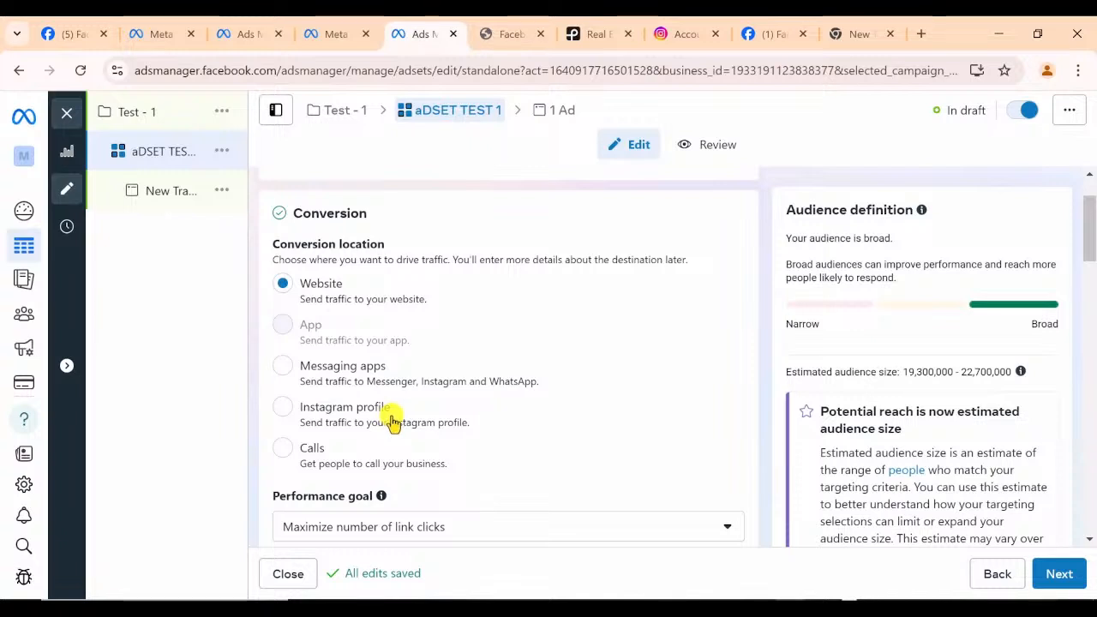
{"action": "scroll", "coordinate": [392, 421], "scroll_direction": "down", "scroll_amount": 2}
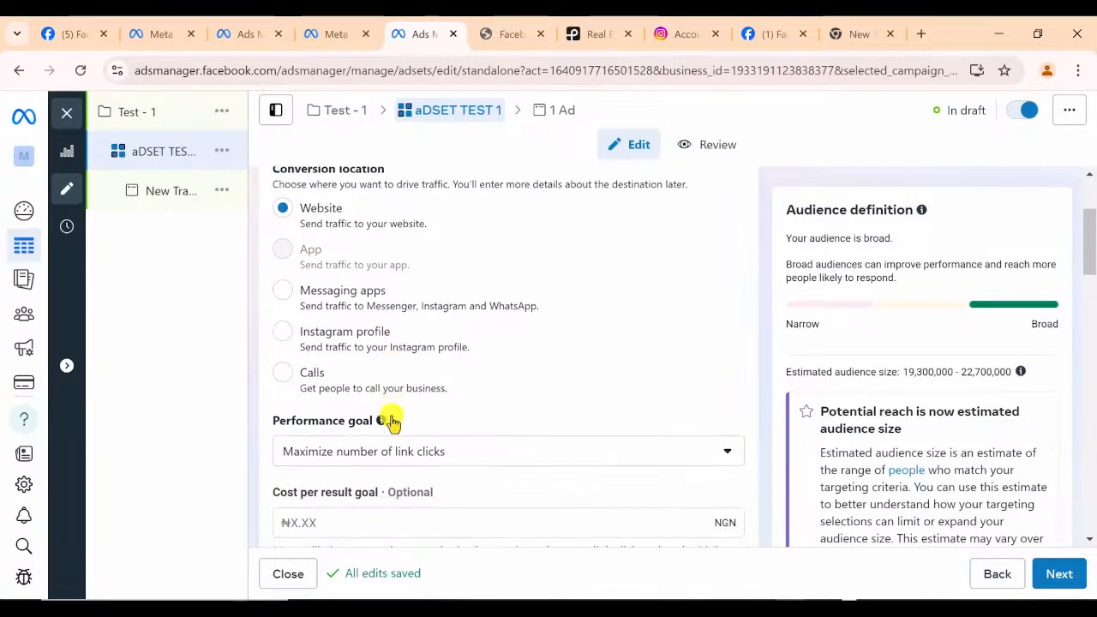
{"action": "scroll", "coordinate": [392, 420], "scroll_direction": "down", "scroll_amount": 2}
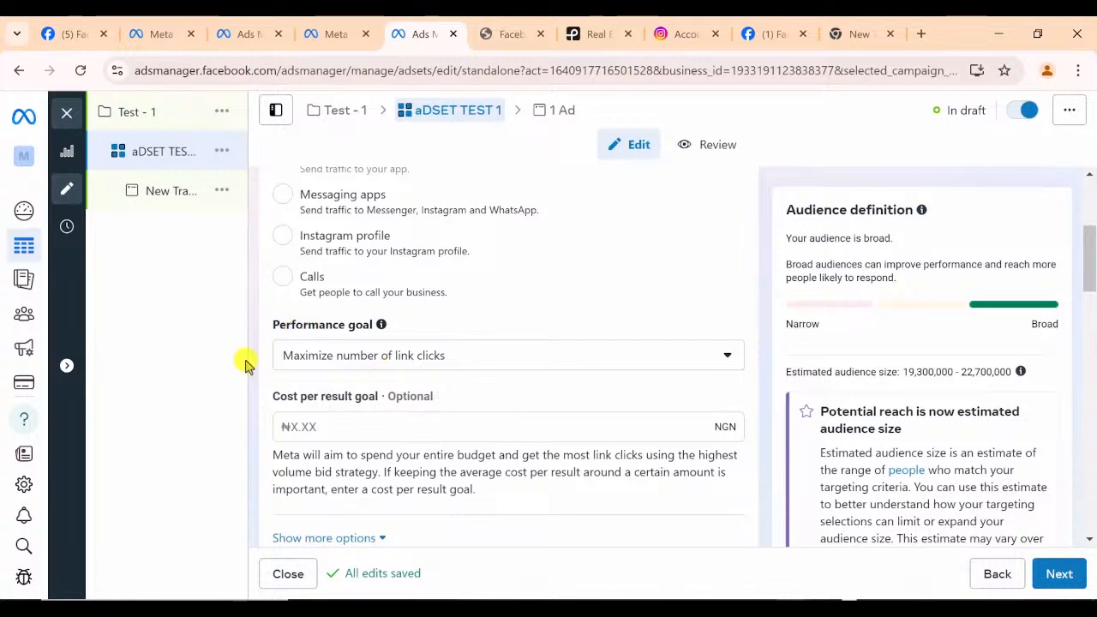
{"action": "scroll", "coordinate": [279, 309], "scroll_direction": "up", "scroll_amount": 4}
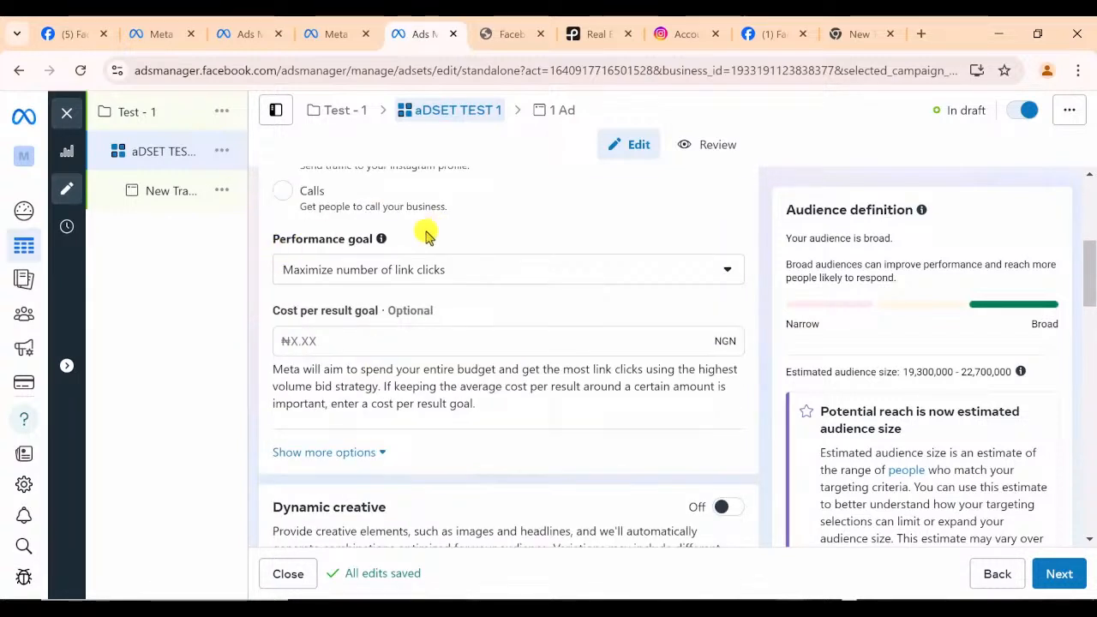
Compare the available performance goals and set the ad set's goal to Maximize number of landing page views
{"action": "left_click", "coordinate": [385, 271]}
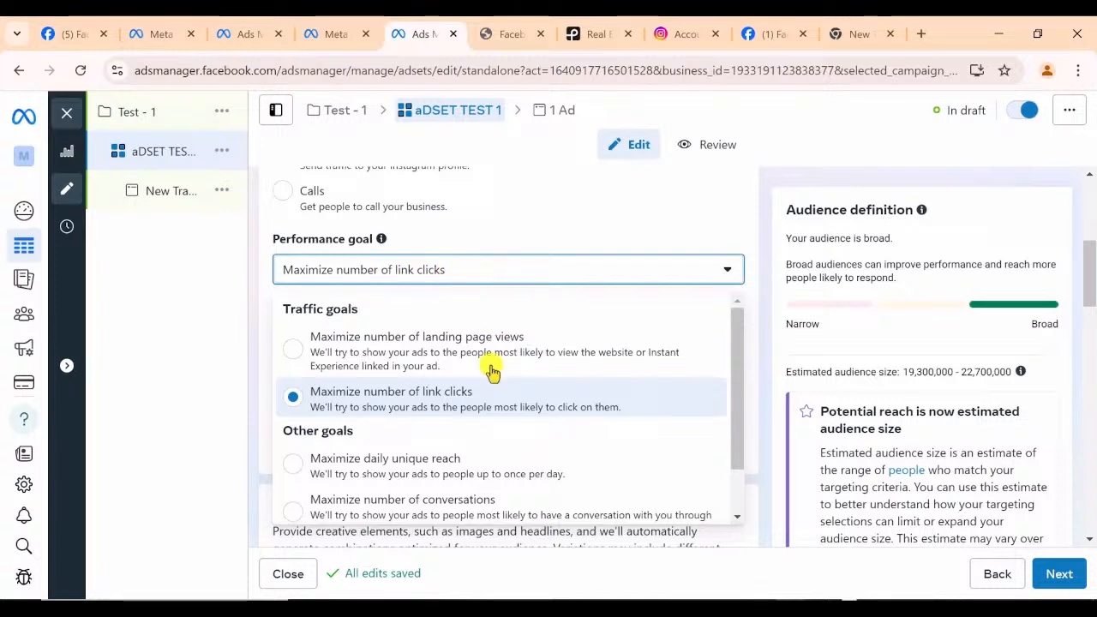
{"action": "left_click", "coordinate": [348, 413]}
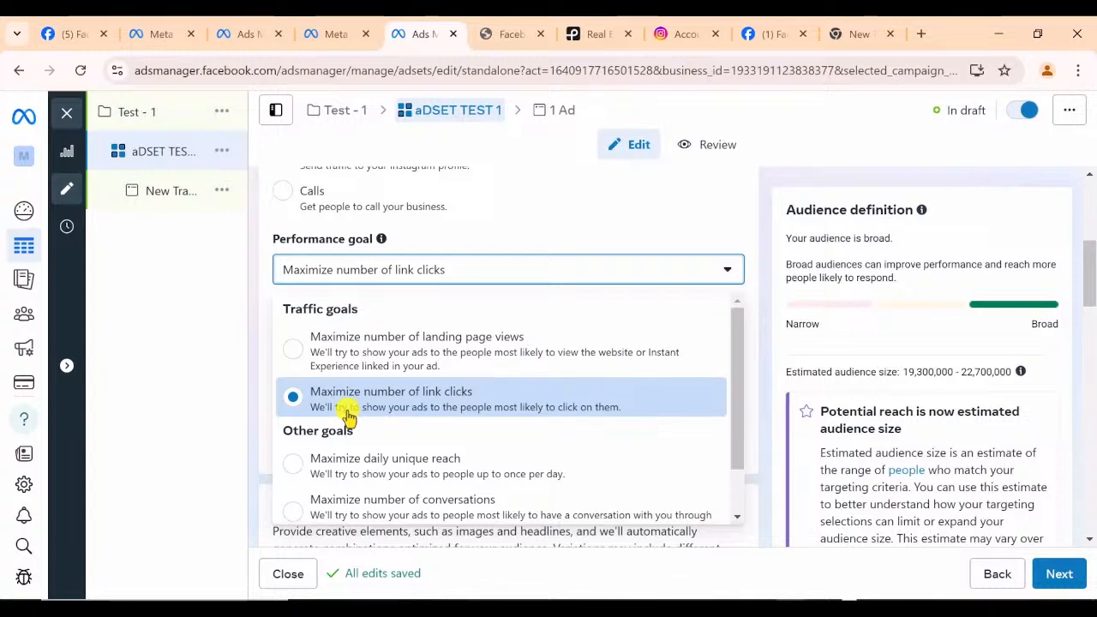
{"action": "left_click", "coordinate": [294, 355]}
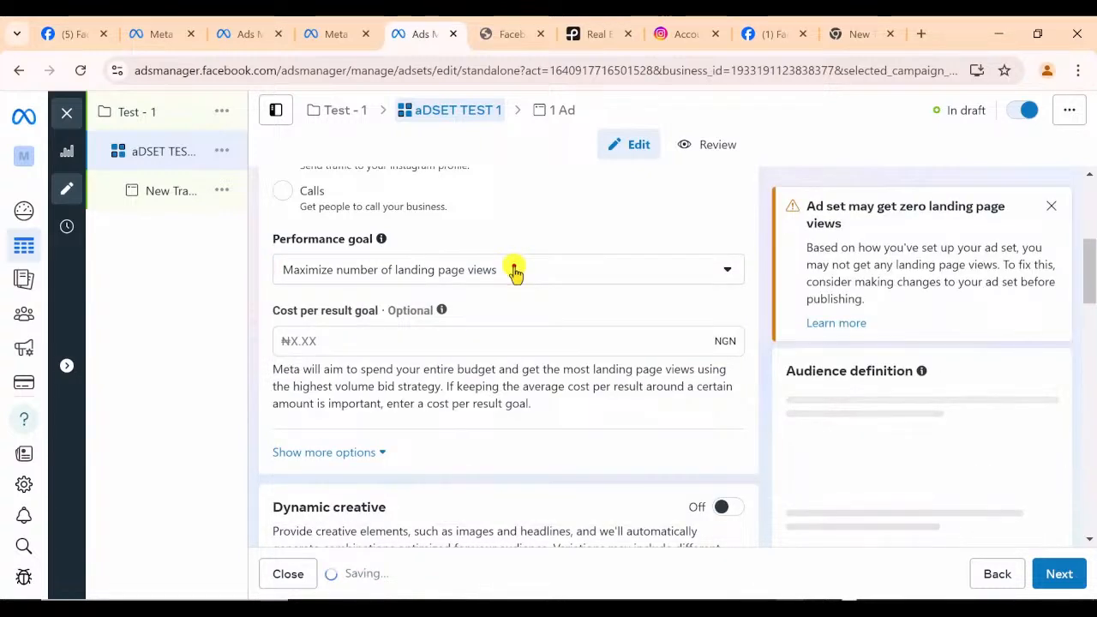
{"action": "left_click", "coordinate": [515, 271]}
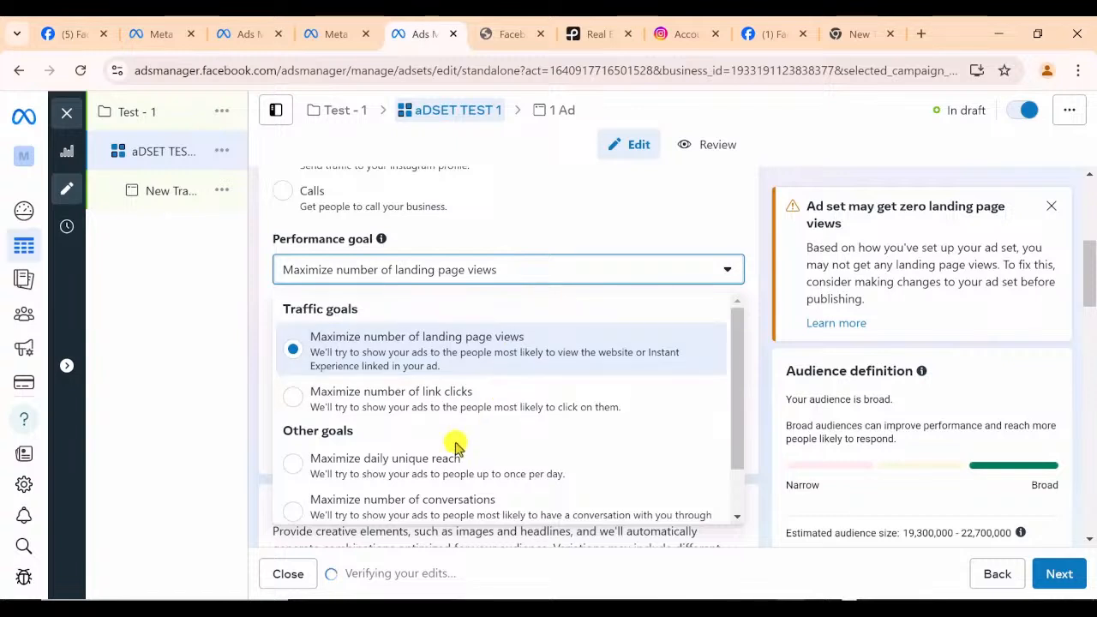
{"action": "scroll", "coordinate": [397, 352], "scroll_direction": "down", "scroll_amount": 1}
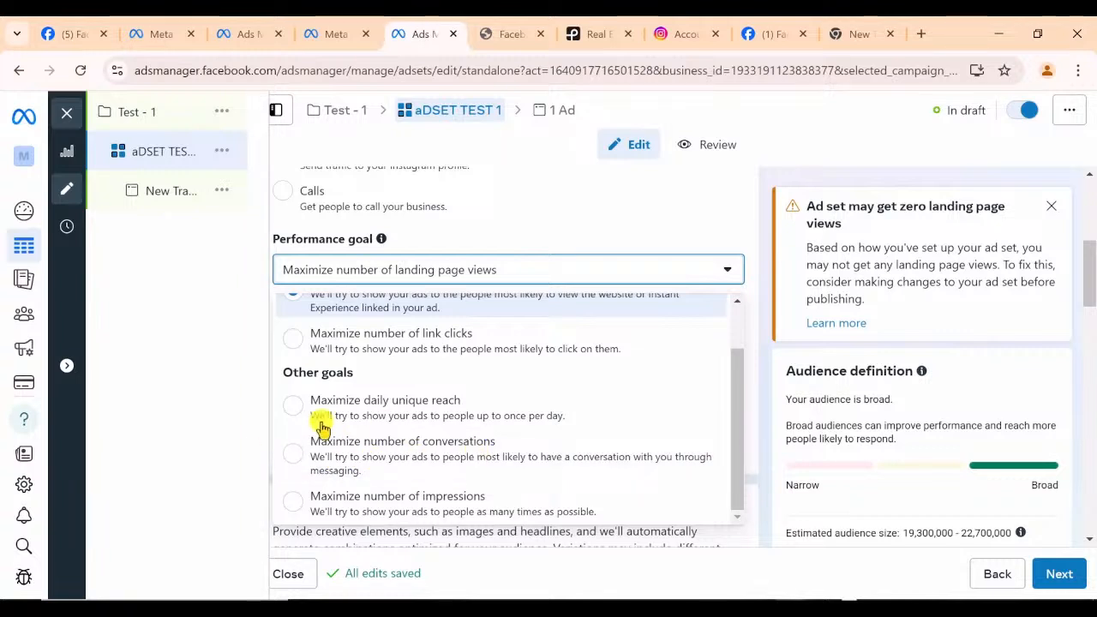
{"action": "scroll", "coordinate": [292, 360], "scroll_direction": "up", "scroll_amount": 2}
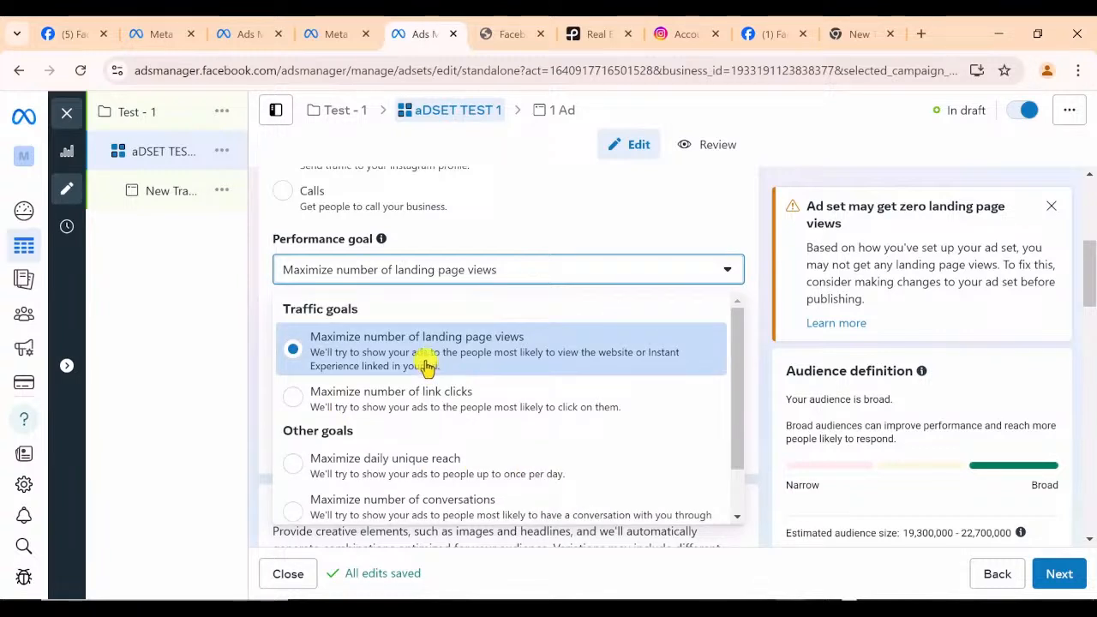
{"action": "left_click", "coordinate": [426, 367]}
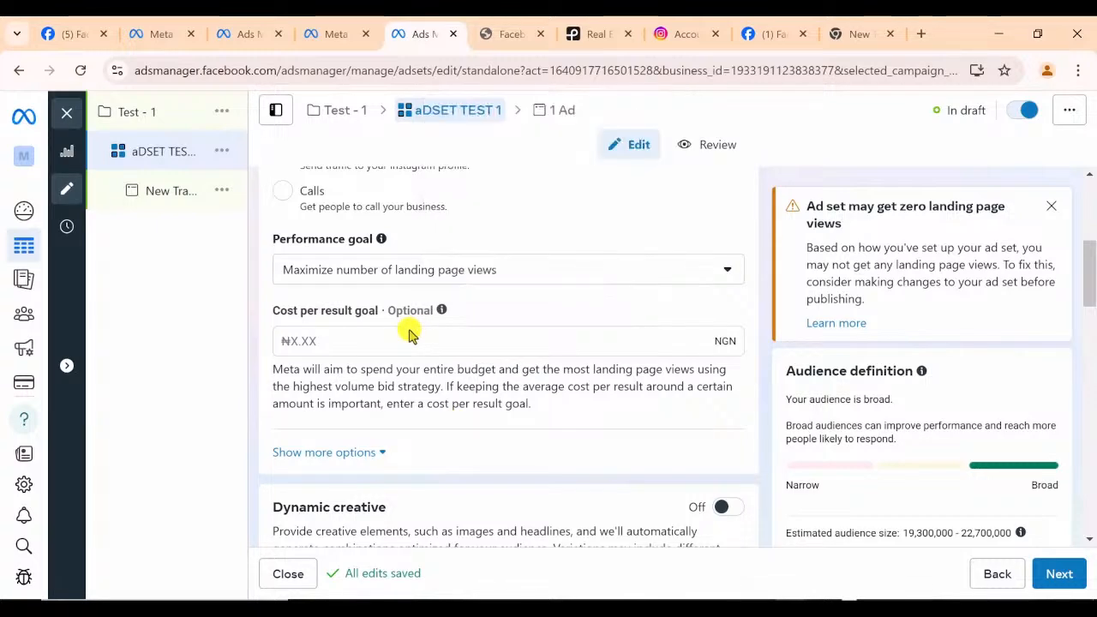
Check the ad set's budget type choices, keep Daily budget, and set its amount to 5000 NGN
{"action": "scroll", "coordinate": [409, 334], "scroll_direction": "down", "scroll_amount": 2}
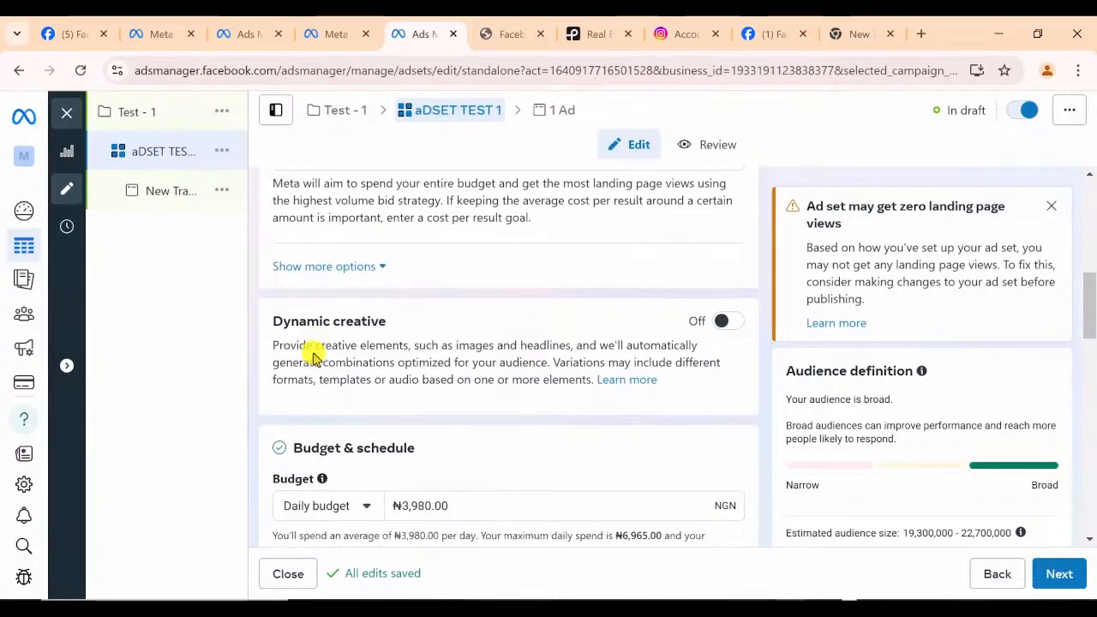
{"action": "scroll", "coordinate": [313, 355], "scroll_direction": "down", "scroll_amount": 1}
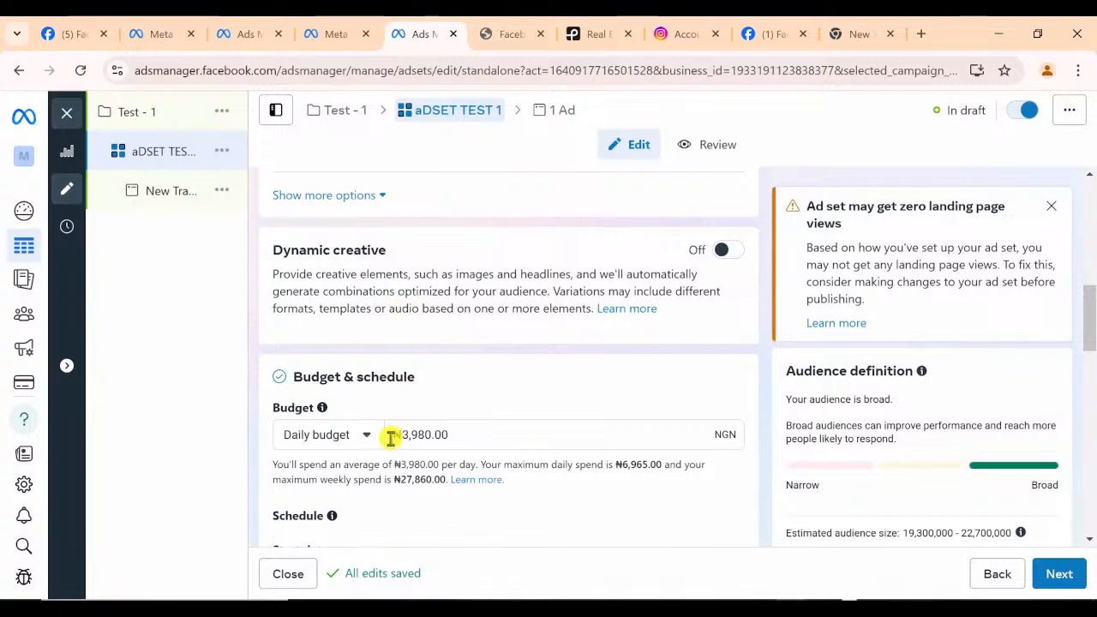
{"action": "scroll", "coordinate": [370, 454], "scroll_direction": "down", "scroll_amount": 1}
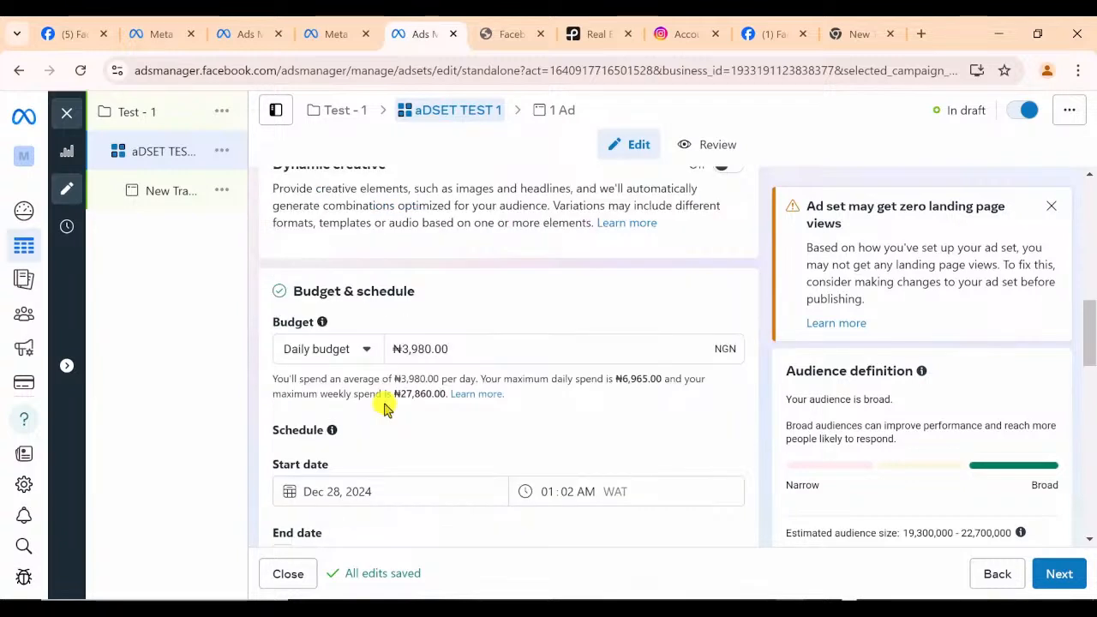
{"action": "left_click", "coordinate": [360, 349]}
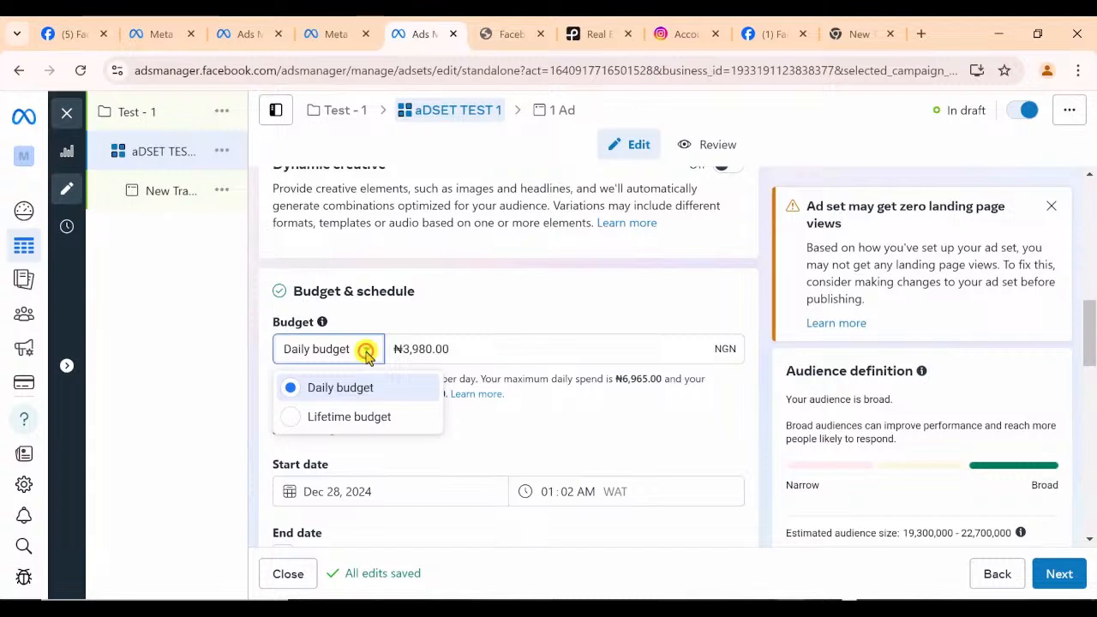
{"action": "left_click", "coordinate": [365, 350]}
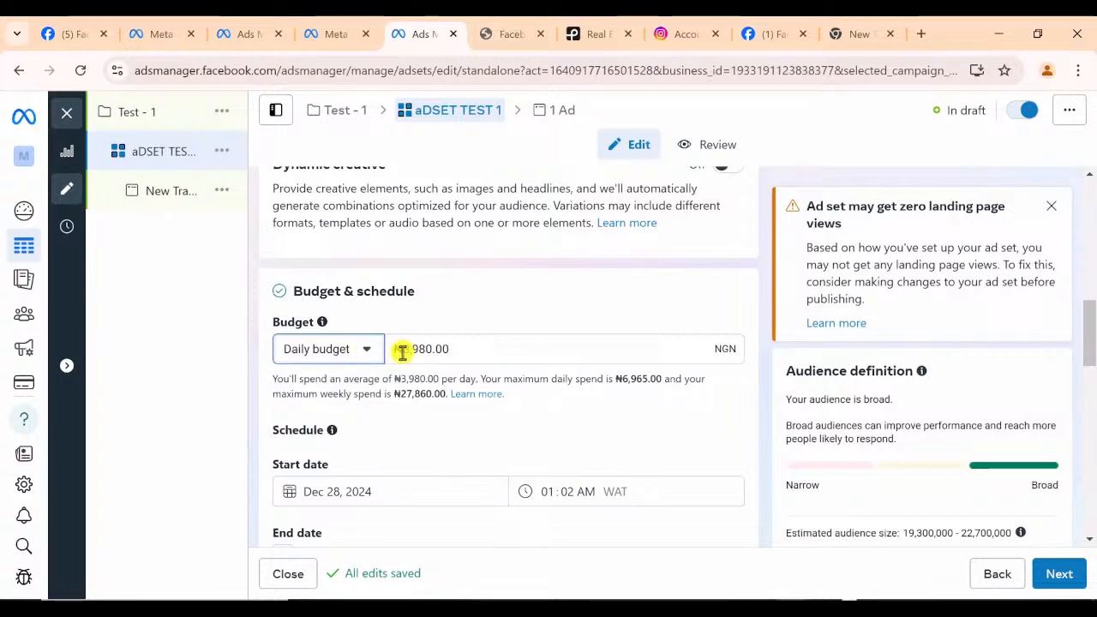
{"action": "left_click_drag", "start_coordinate": [402, 351], "coordinate": [461, 349]}
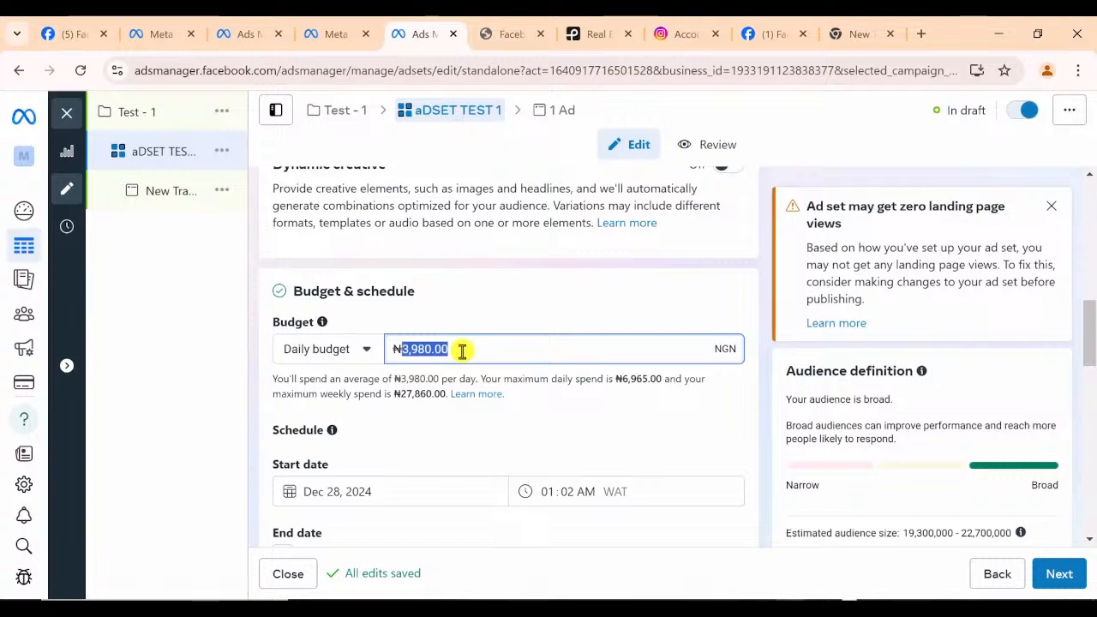
{"action": "left_click", "coordinate": [462, 351]}
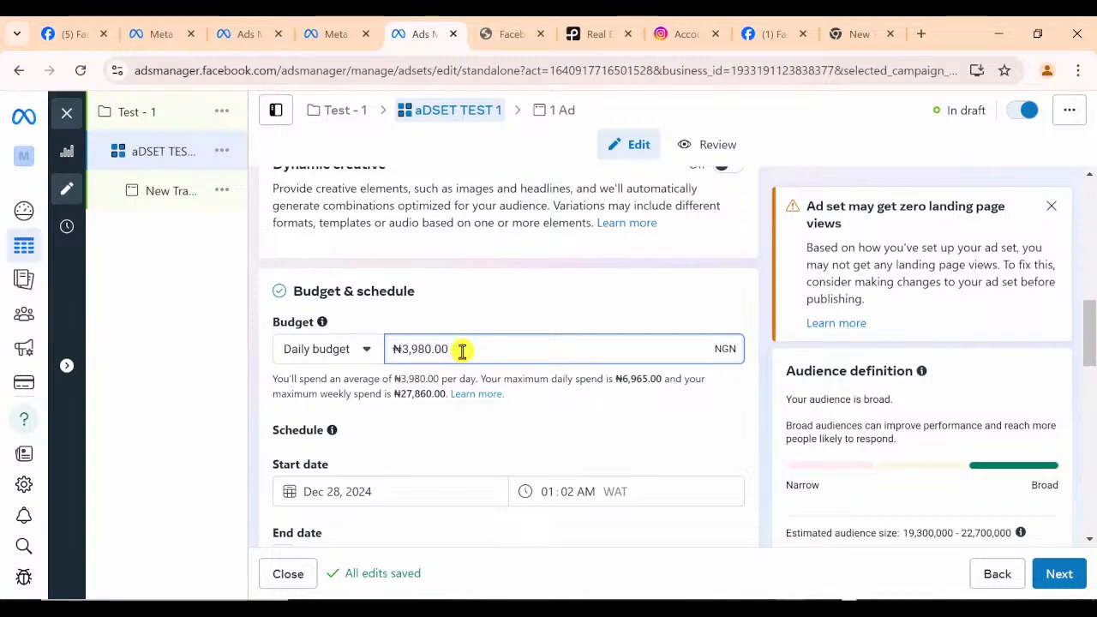
{"action": "key", "text": "BackSpace"}
{"action": "key", "text": "BackSpace"}
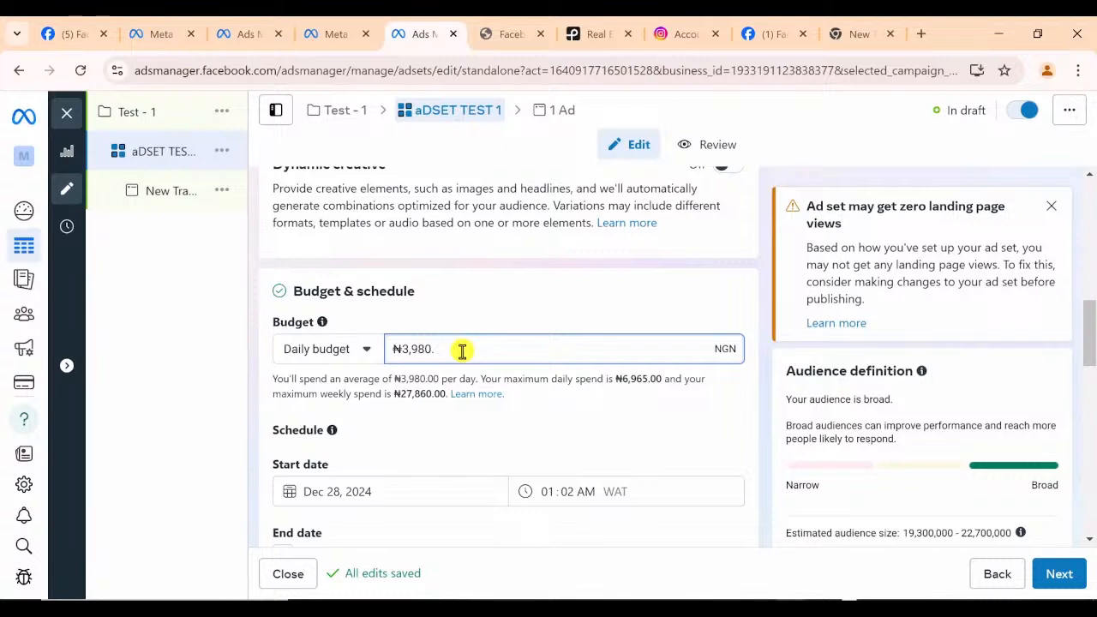
{"action": "key", "text": "BackSpace"}
{"action": "key", "text": "BackSpace"}
{"action": "key", "text": "BackSpace"}
{"action": "key", "text": "BackSpace"}
{"action": "key", "text": "BackSpace"}
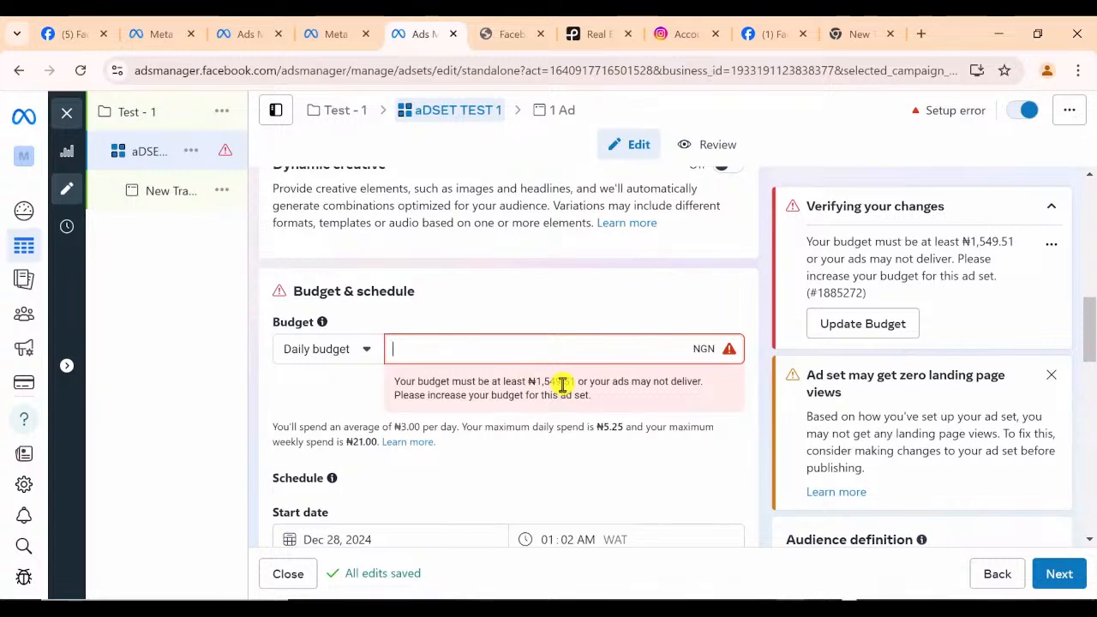
{"action": "type", "text": "5000"}
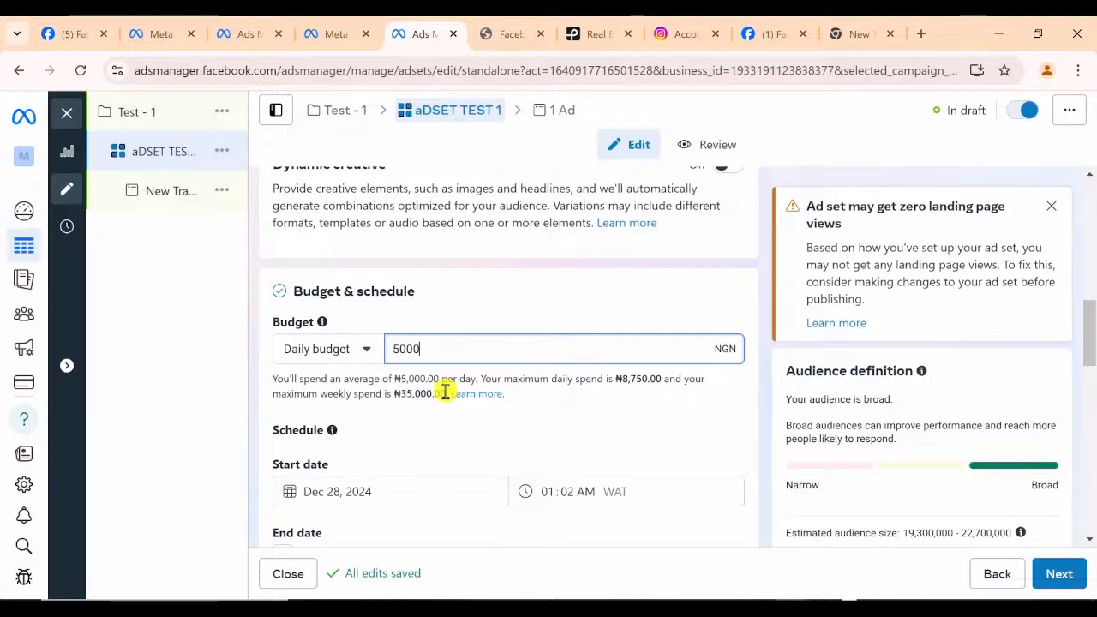
Check the calendar for the ad set's start date and the hour and minute of its start time
{"action": "scroll", "coordinate": [446, 391], "scroll_direction": "down", "scroll_amount": 1}
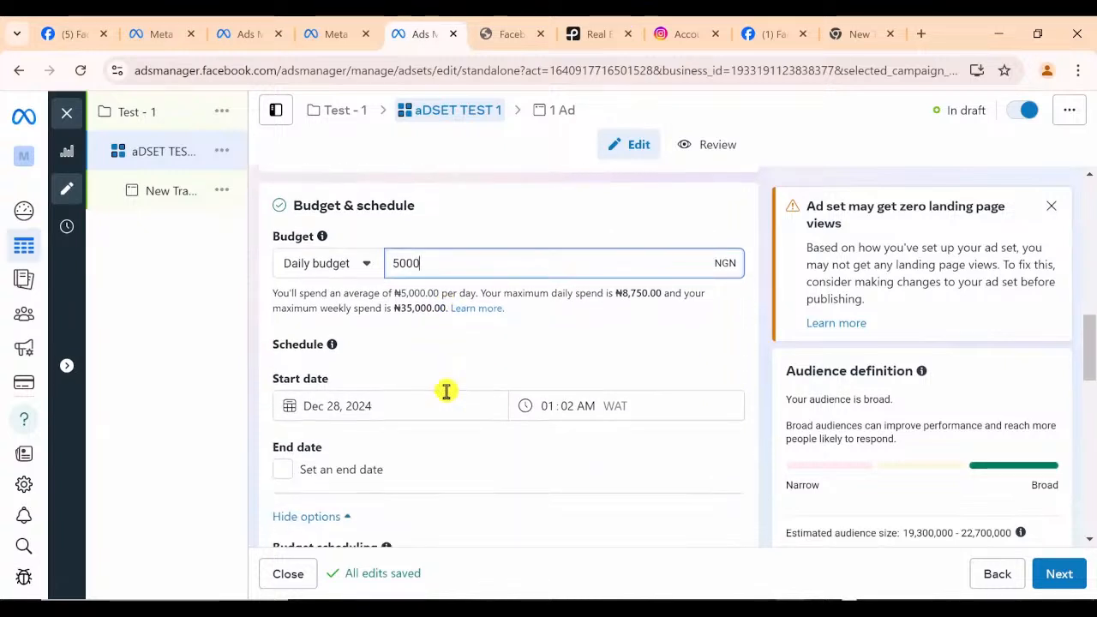
{"action": "left_click", "coordinate": [338, 406]}
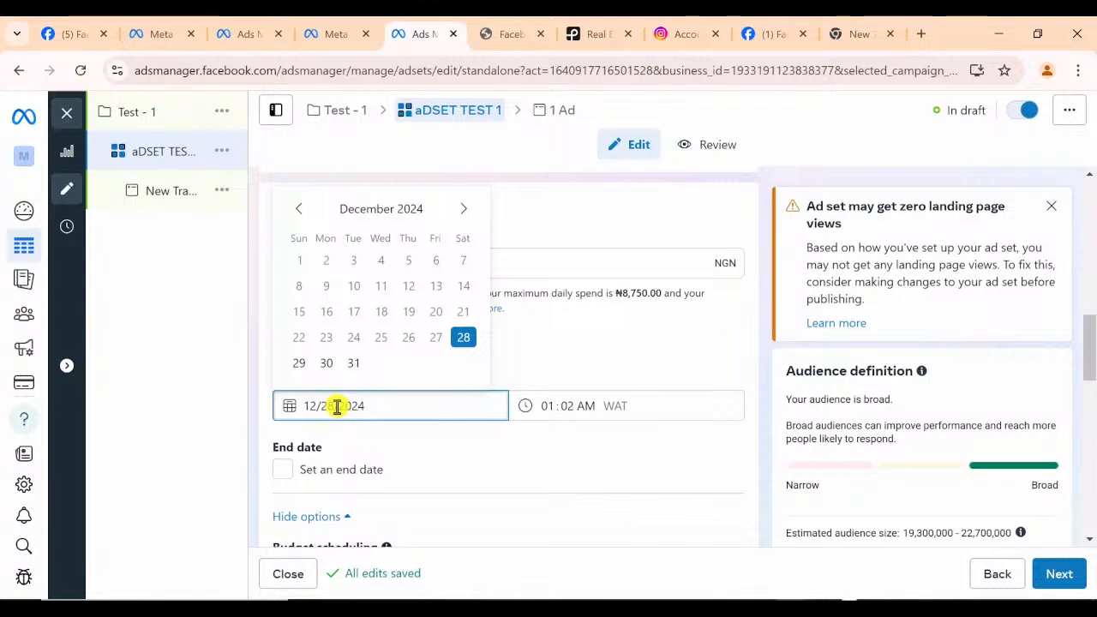
{"action": "left_click", "coordinate": [520, 347]}
{"action": "left_click", "coordinate": [553, 406]}
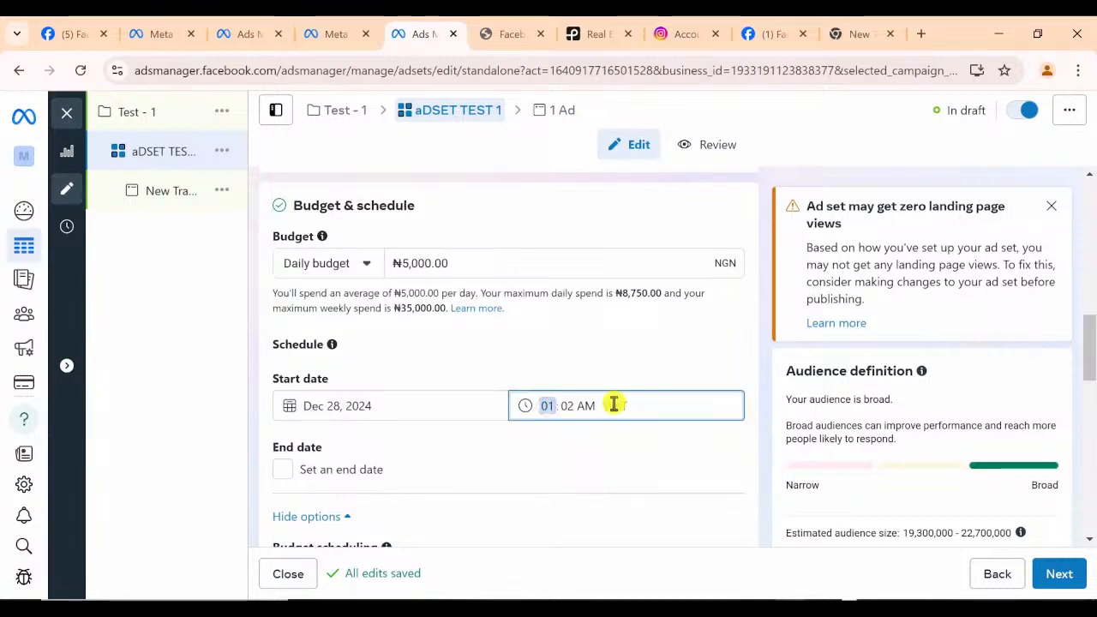
{"action": "left_click", "coordinate": [566, 407]}
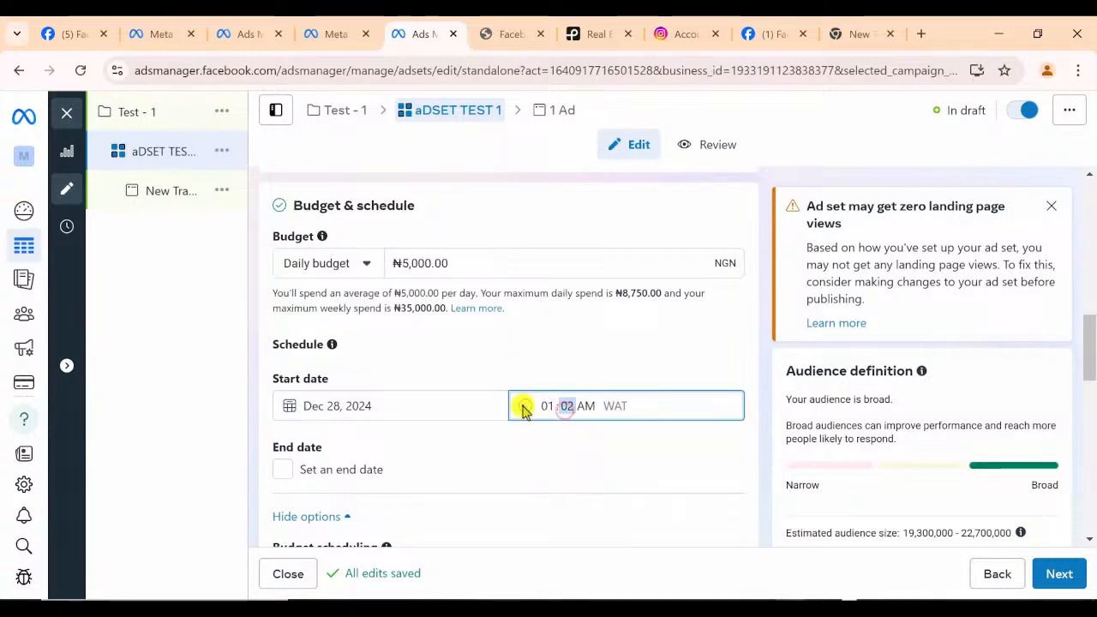
{"action": "left_click", "coordinate": [524, 408]}
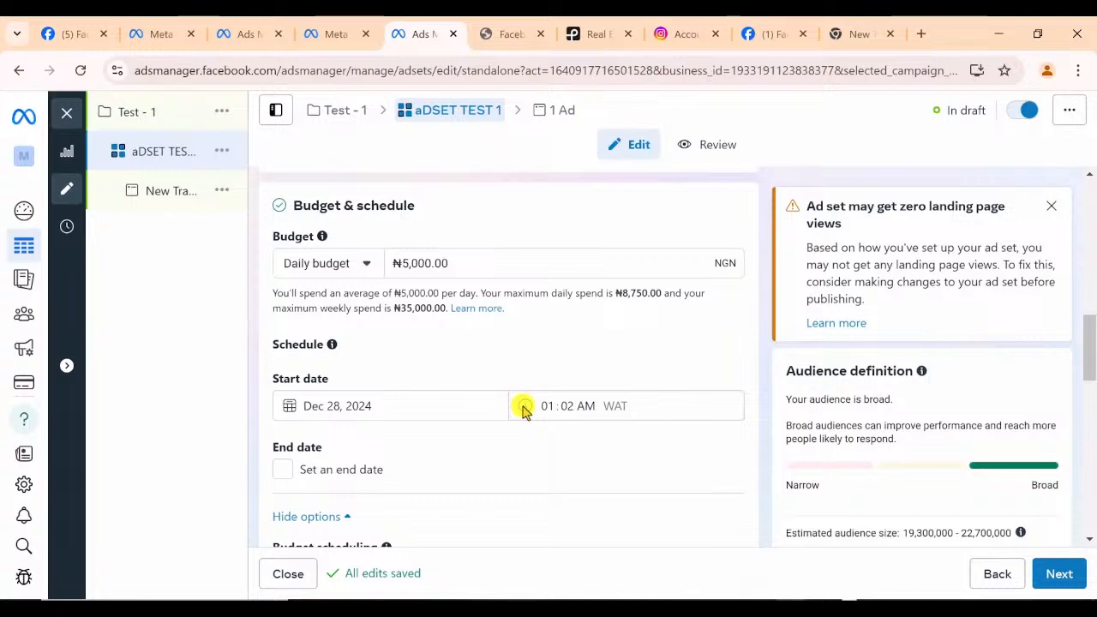
Review the ad set's end date, budget scheduling and ad scheduling options
{"action": "scroll", "coordinate": [523, 408], "scroll_direction": "down", "scroll_amount": 2}
{"action": "scroll", "coordinate": [524, 408], "scroll_direction": "up", "scroll_amount": 1}
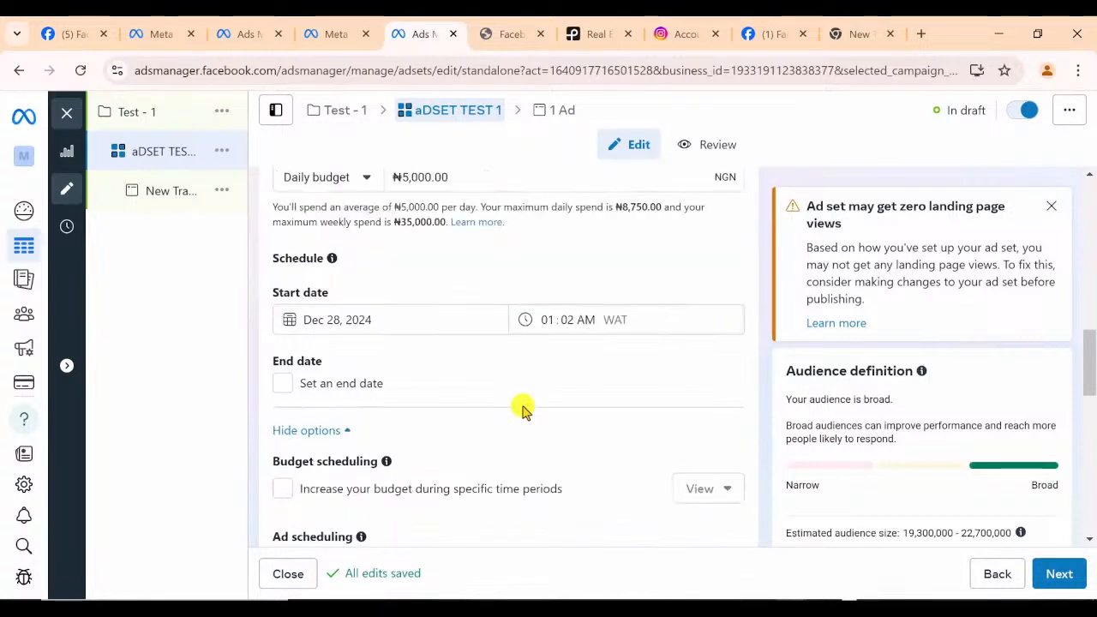
{"action": "scroll", "coordinate": [524, 408], "scroll_direction": "down", "scroll_amount": 1}
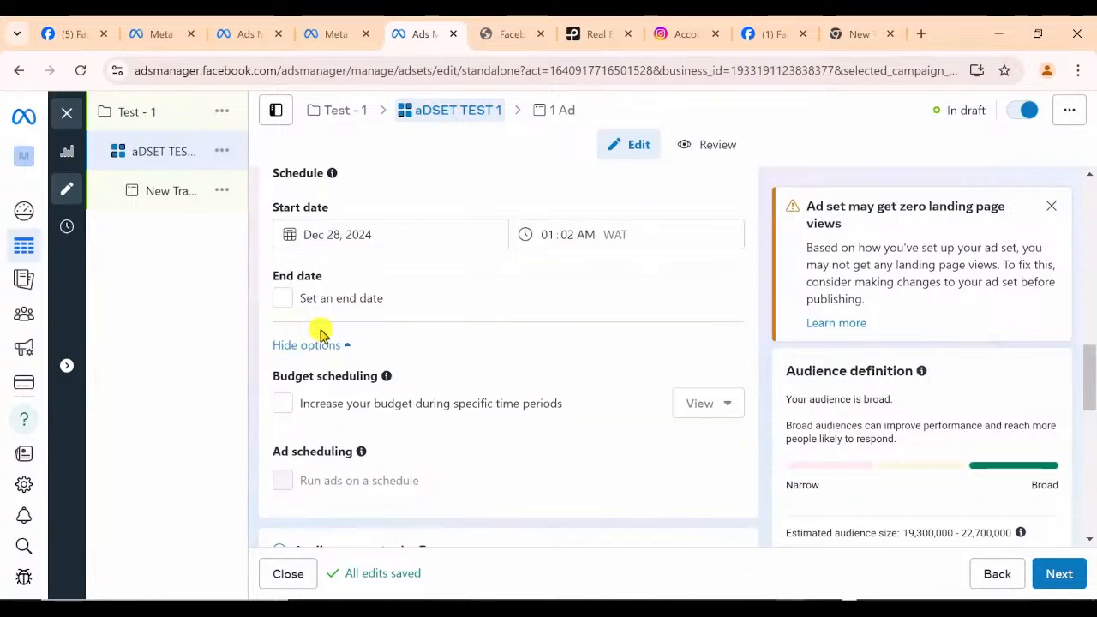
{"action": "scroll", "coordinate": [322, 334], "scroll_direction": "up", "scroll_amount": 1}
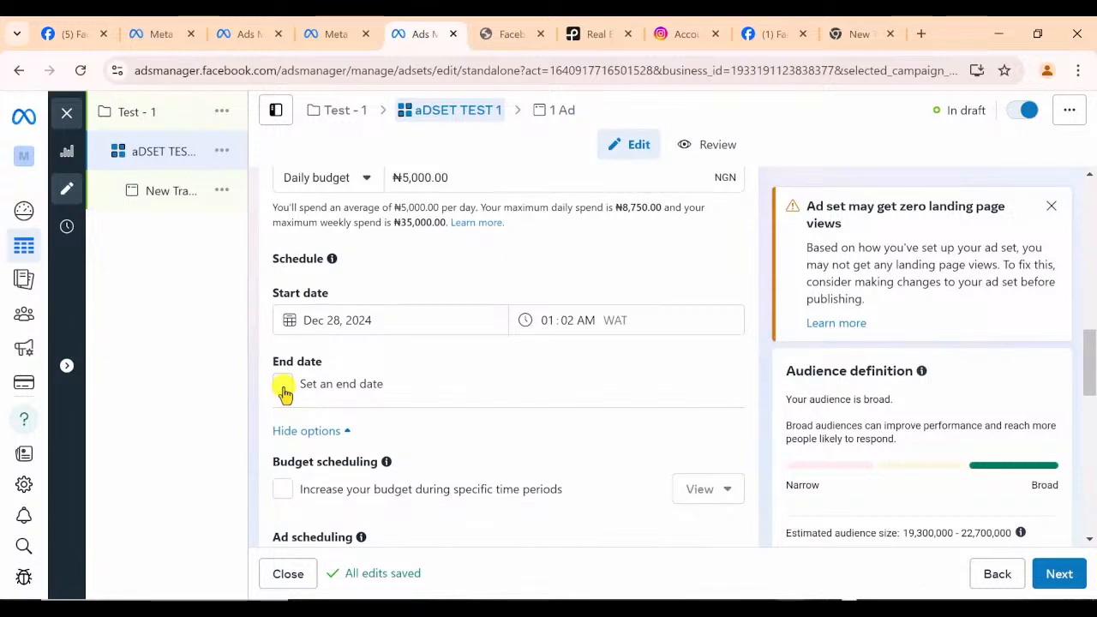
{"action": "scroll", "coordinate": [285, 393], "scroll_direction": "down", "scroll_amount": 1}
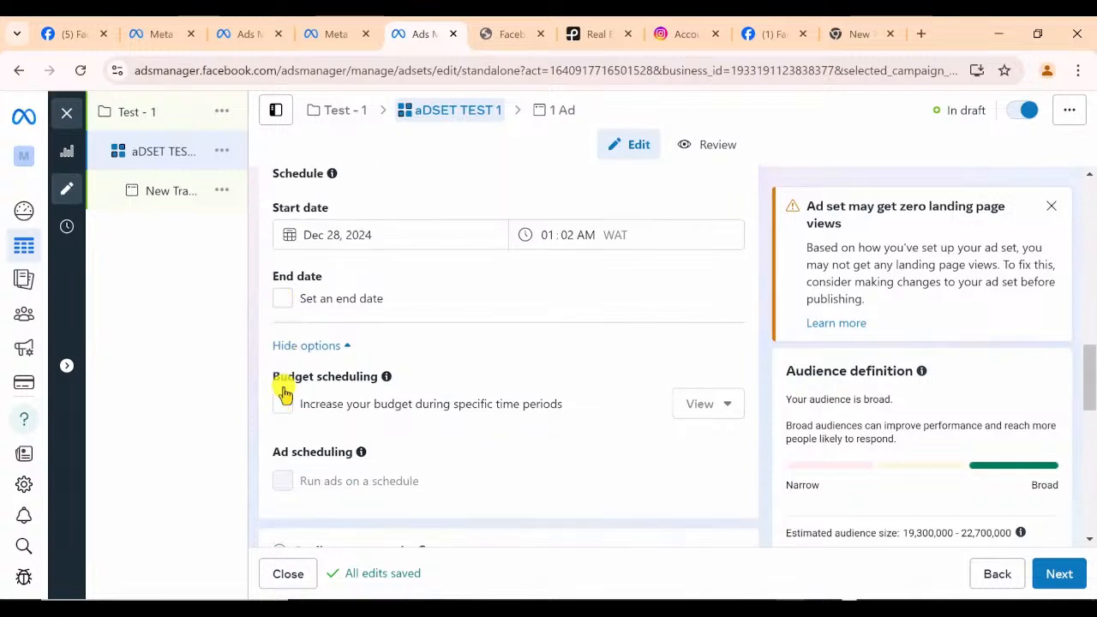
{"action": "scroll", "coordinate": [283, 391], "scroll_direction": "up", "scroll_amount": 1}
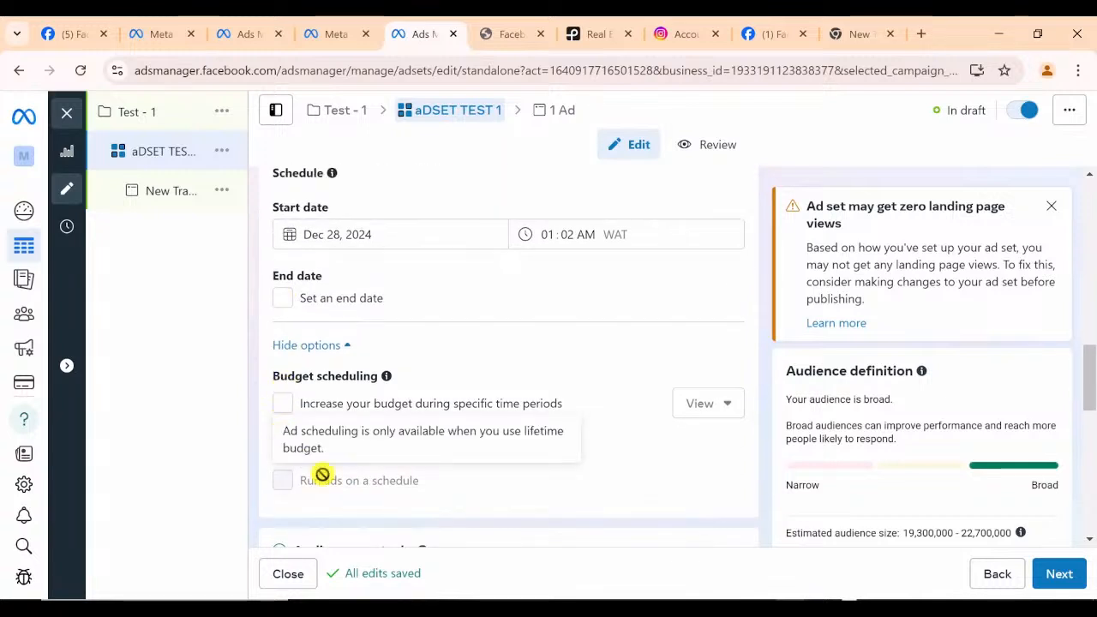
{"action": "scroll", "coordinate": [292, 414], "scroll_direction": "down", "scroll_amount": 1}
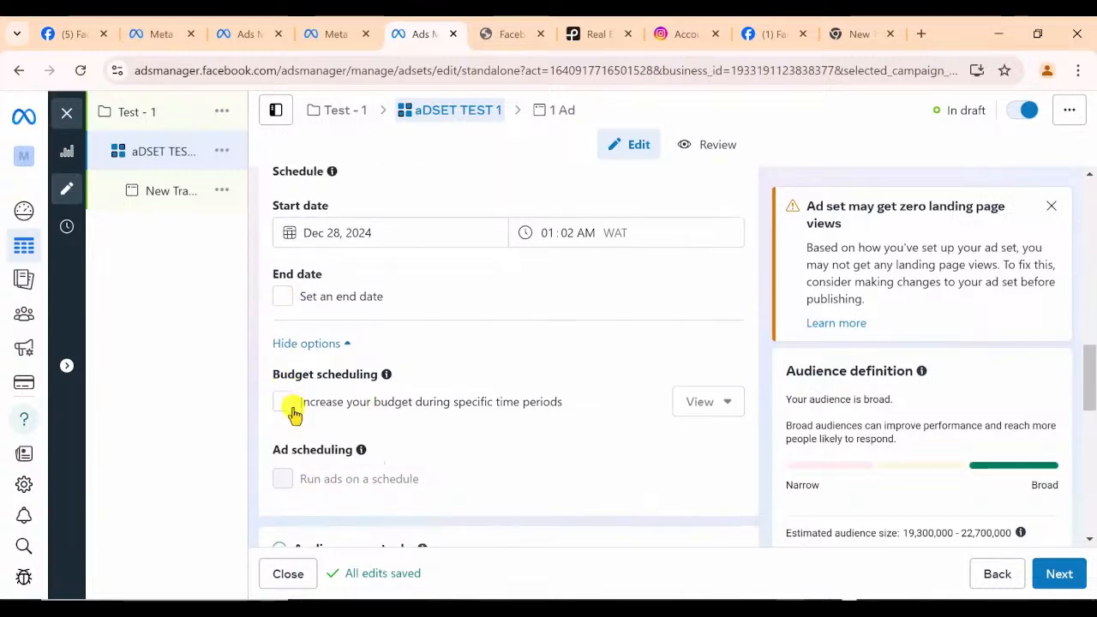
{"action": "scroll", "coordinate": [292, 413], "scroll_direction": "down", "scroll_amount": 1}
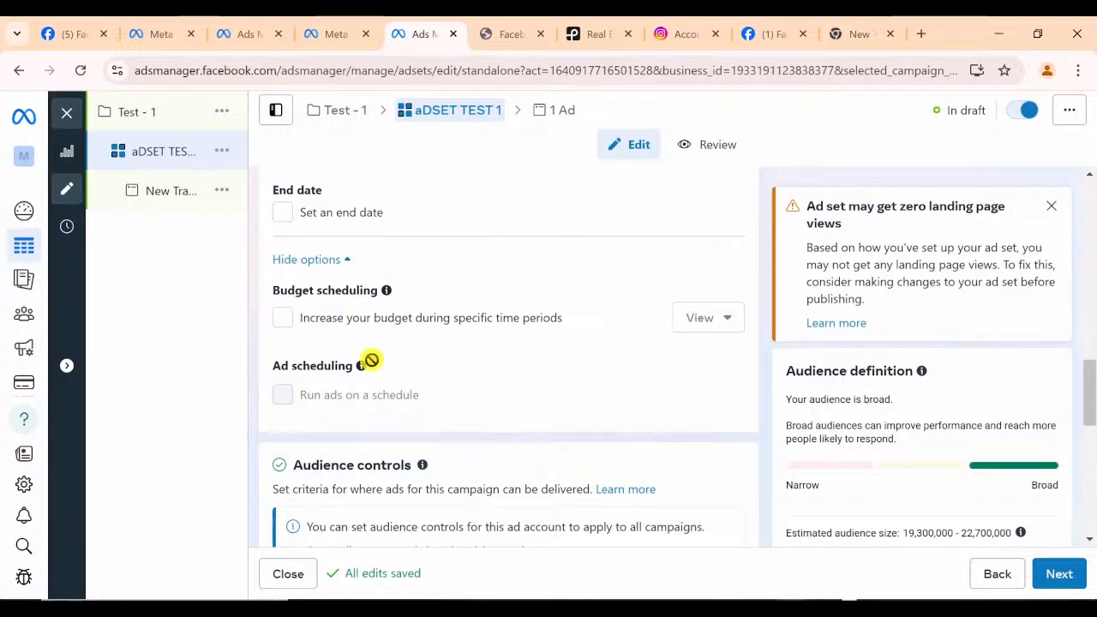
Examine the audience controls, the included locations and the Advantage+ audience section of the ad set
{"action": "scroll", "coordinate": [372, 360], "scroll_direction": "down", "scroll_amount": 2}
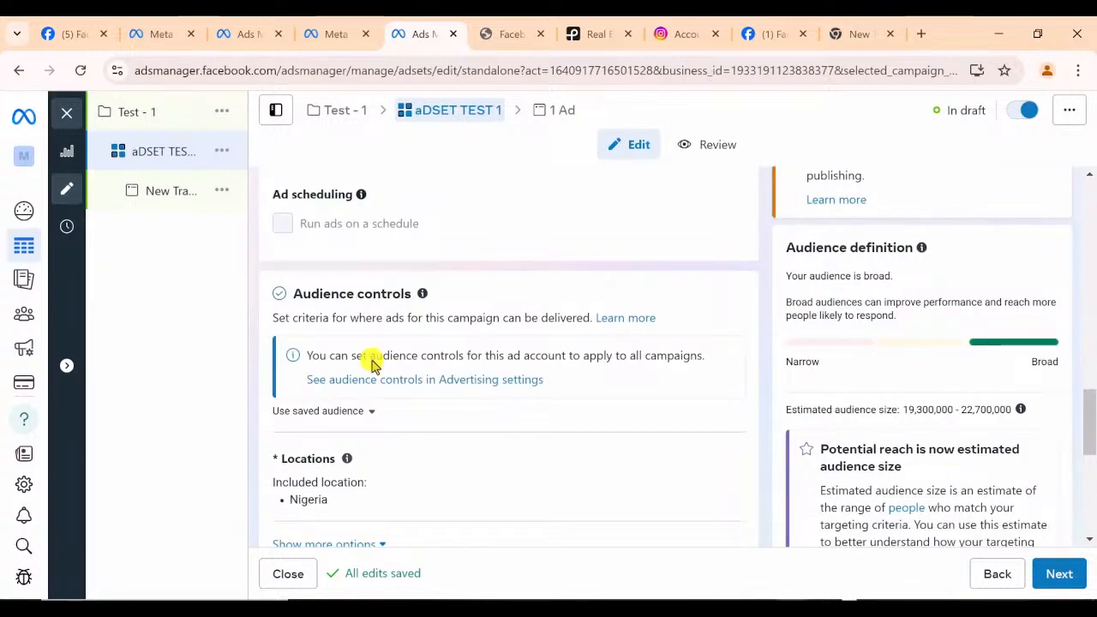
{"action": "scroll", "coordinate": [371, 362], "scroll_direction": "down", "scroll_amount": 1}
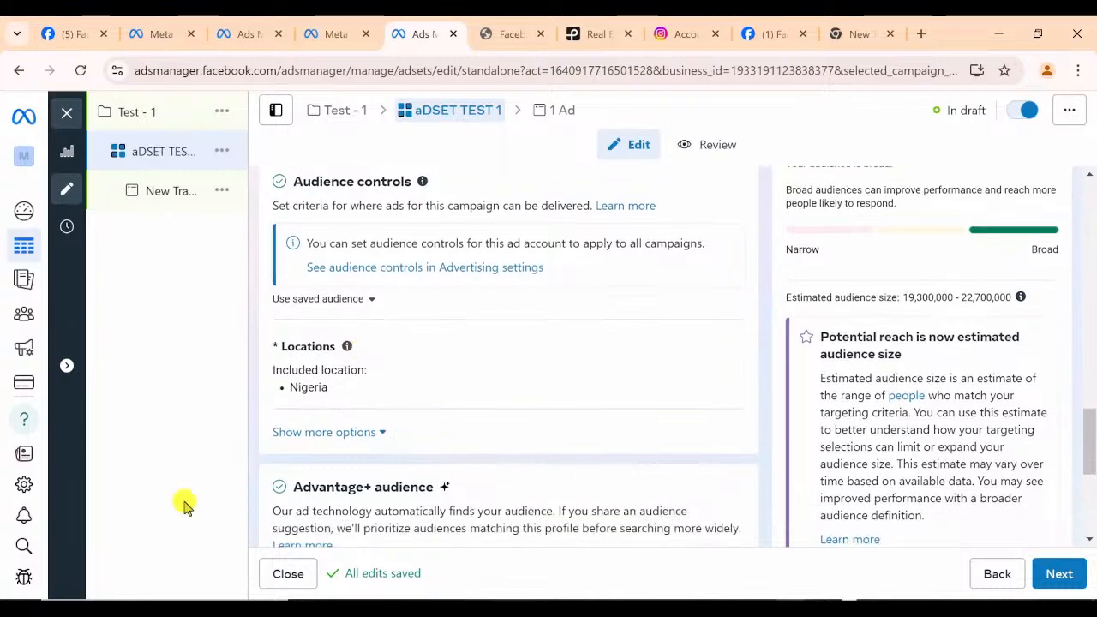
{"action": "scroll", "coordinate": [338, 375], "scroll_direction": "down", "scroll_amount": 1}
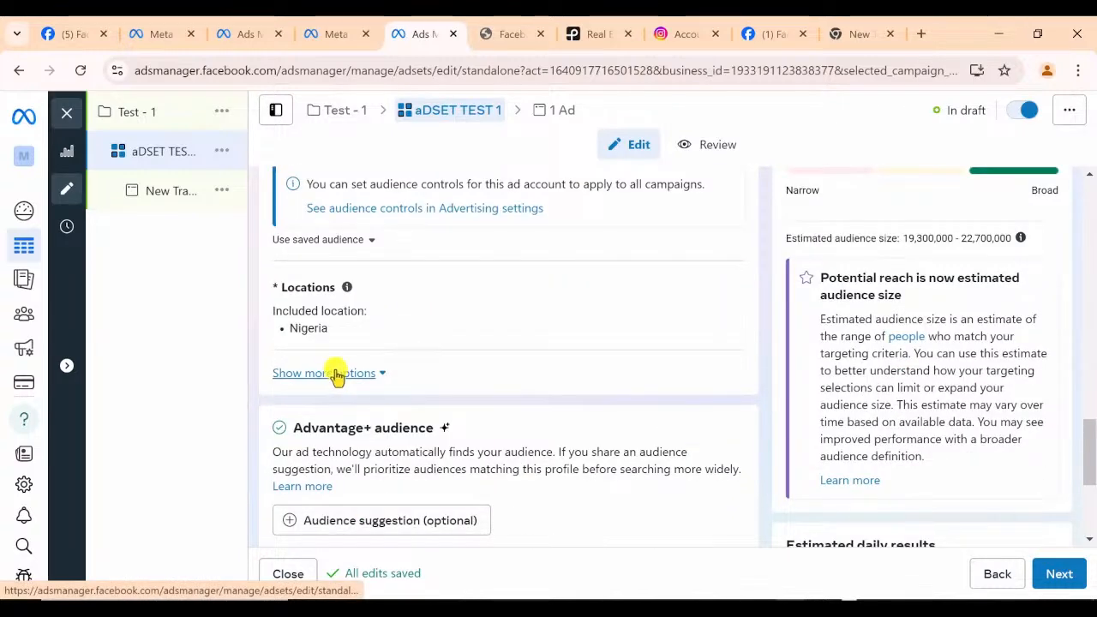
{"action": "scroll", "coordinate": [338, 374], "scroll_direction": "up", "scroll_amount": 1}
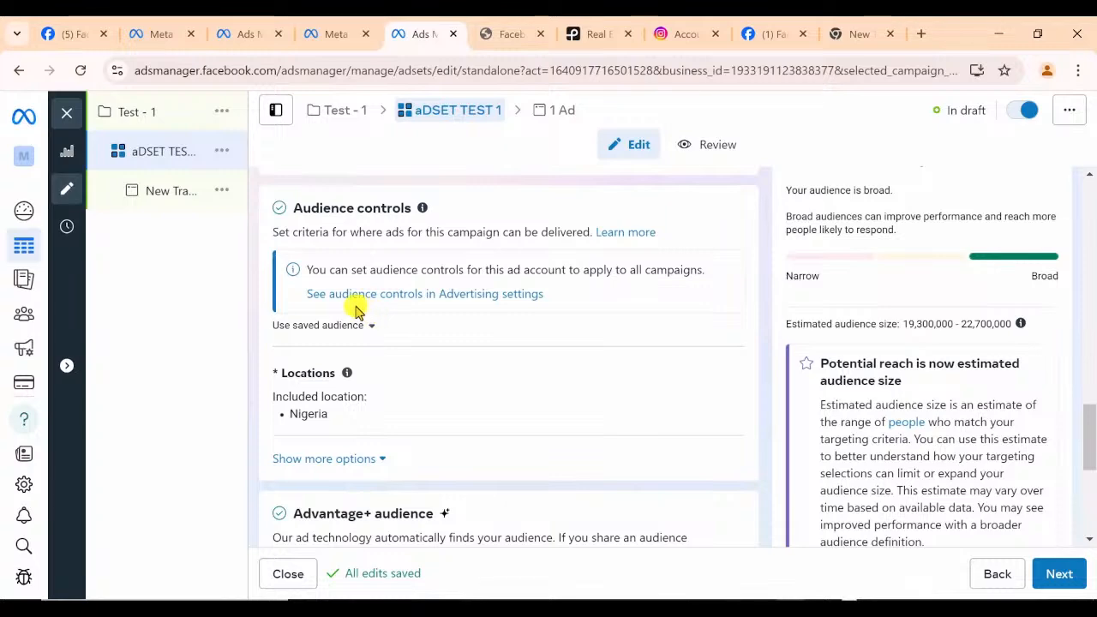
{"action": "scroll", "coordinate": [652, 395], "scroll_direction": "down", "scroll_amount": 1}
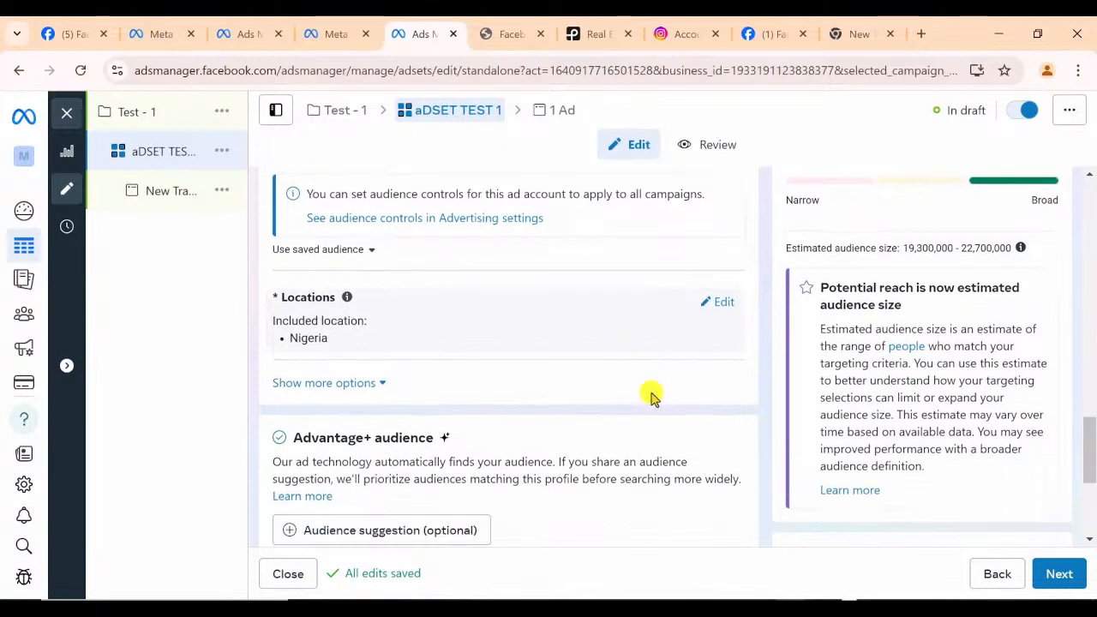
{"action": "scroll", "coordinate": [651, 396], "scroll_direction": "down", "scroll_amount": 1}
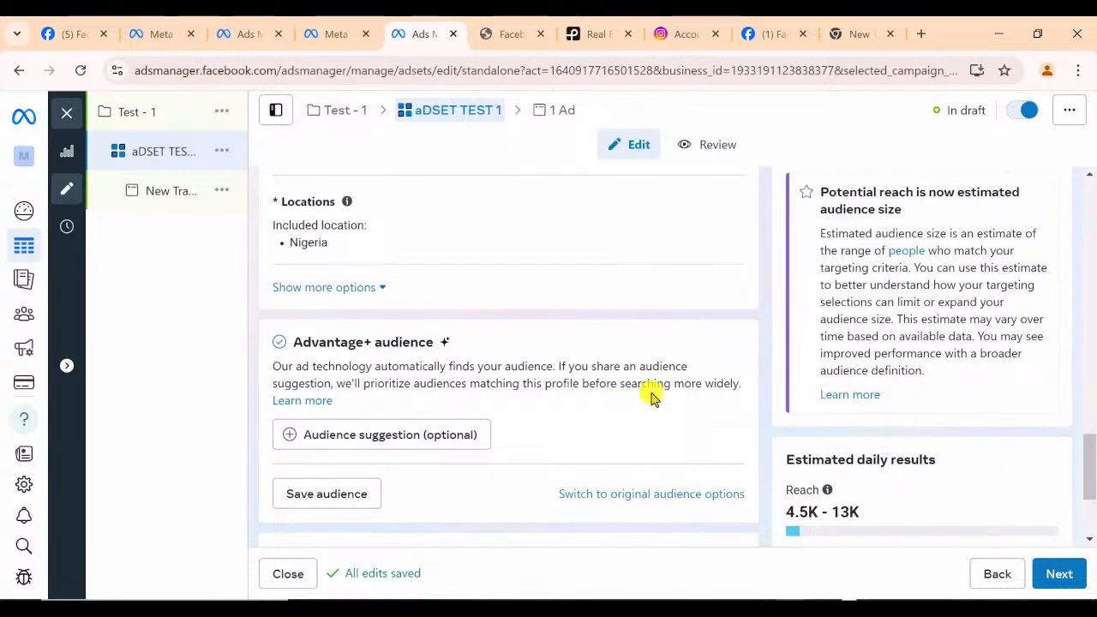
{"action": "scroll", "coordinate": [652, 396], "scroll_direction": "up", "scroll_amount": 1}
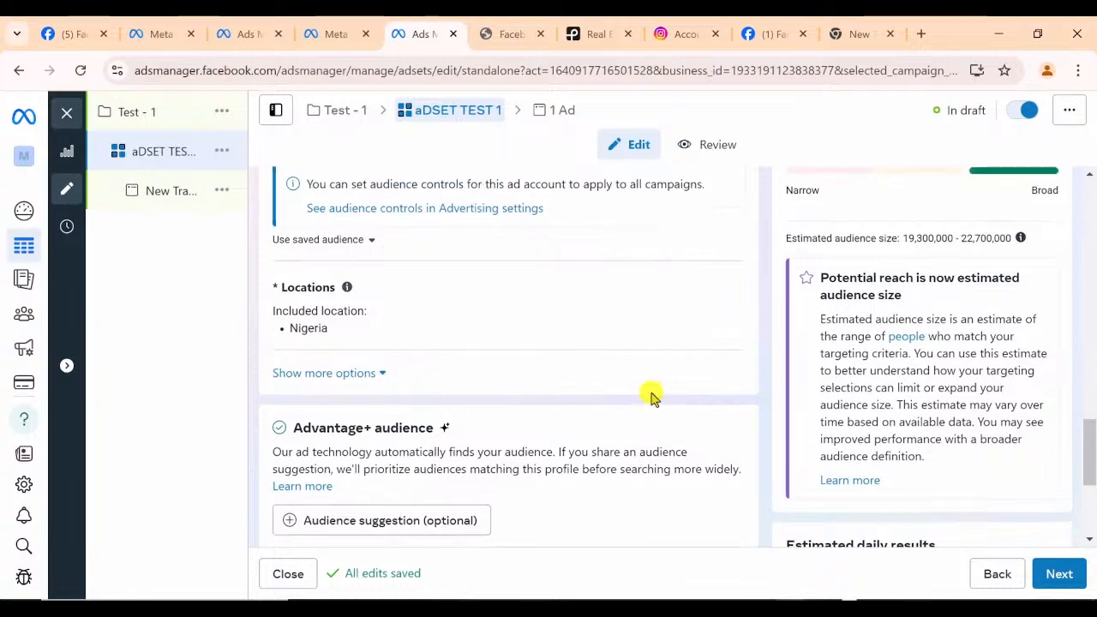
{"action": "scroll", "coordinate": [652, 397], "scroll_direction": "down", "scroll_amount": 2}
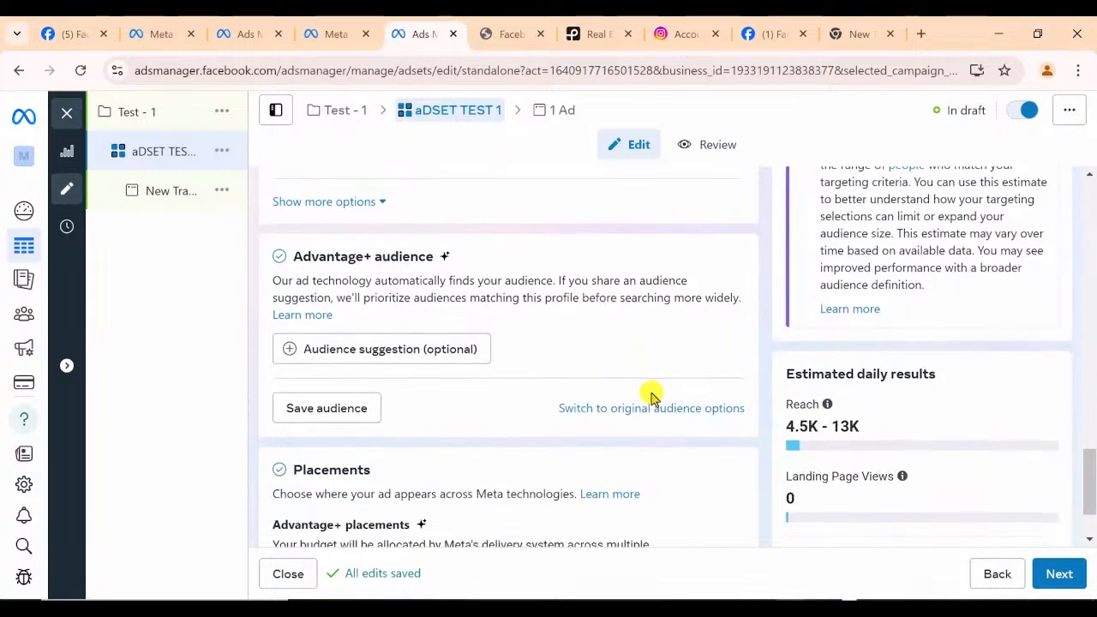
{"action": "scroll", "coordinate": [652, 396], "scroll_direction": "up", "scroll_amount": 2}
{"action": "scroll", "coordinate": [652, 396], "scroll_direction": "down", "scroll_amount": 2}
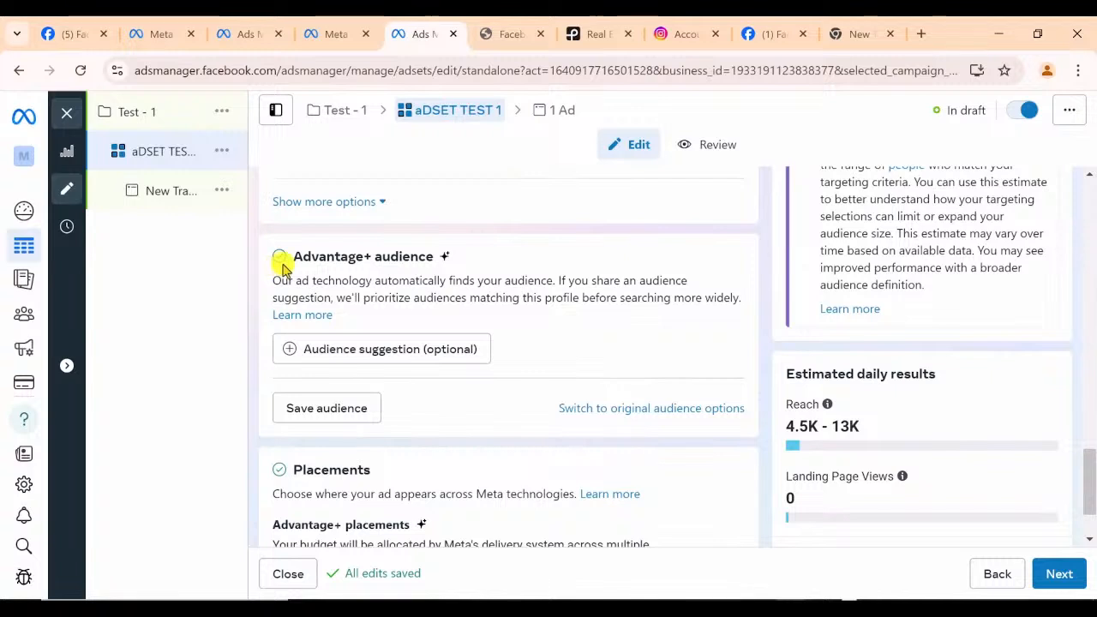
Switch the ad set from Advantage+ audience to the original audience options
{"action": "left_click", "coordinate": [298, 258]}
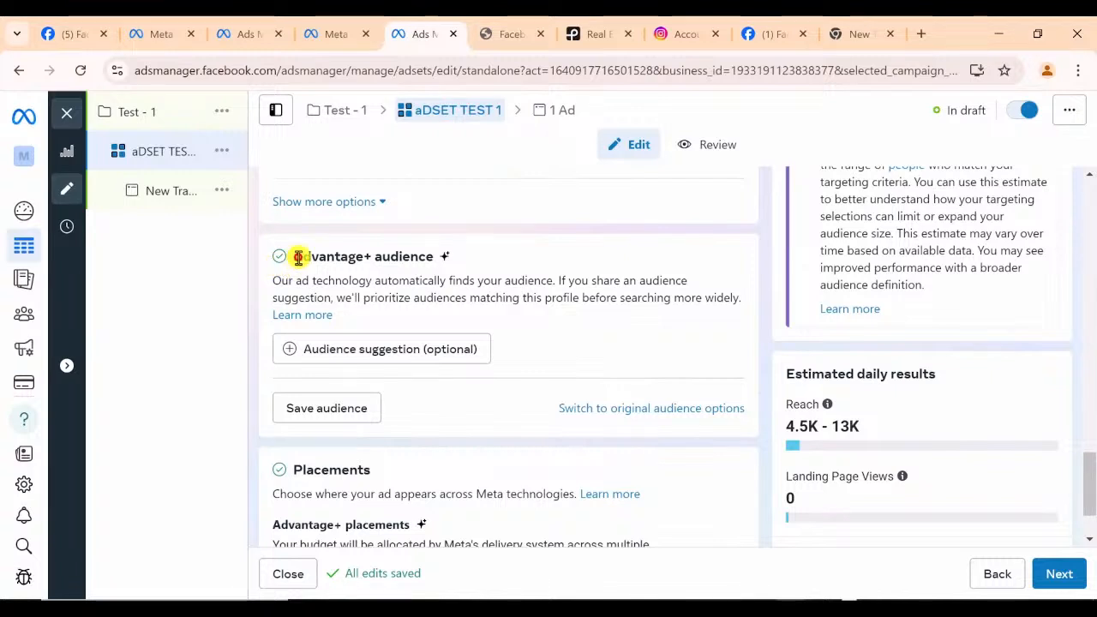
{"action": "left_click_drag", "start_coordinate": [298, 259], "coordinate": [372, 421]}
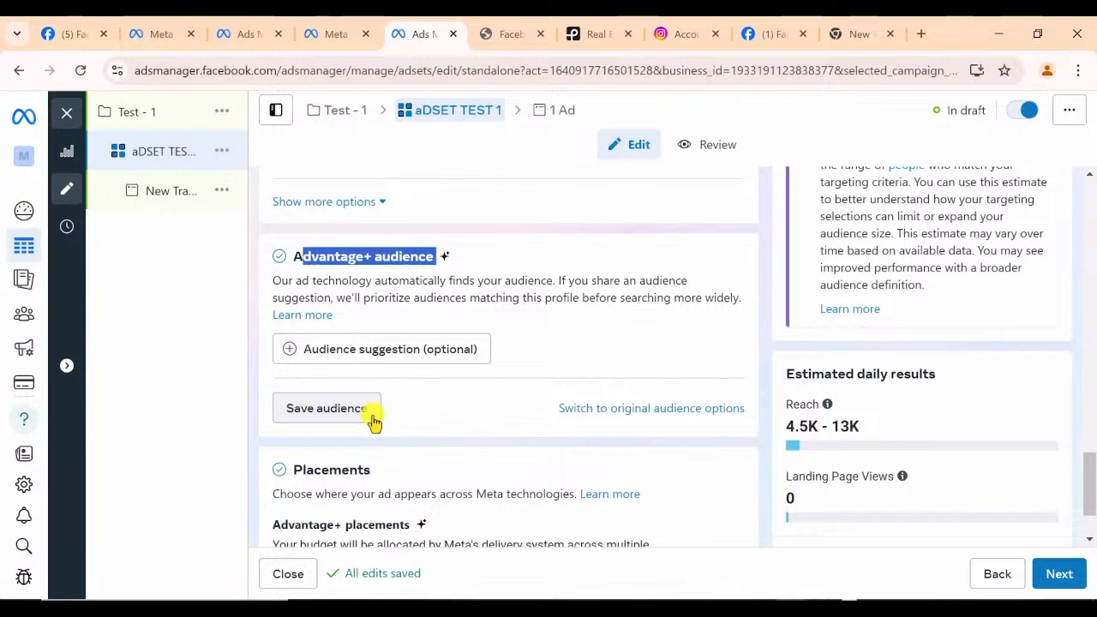
{"action": "left_click", "coordinate": [630, 410]}
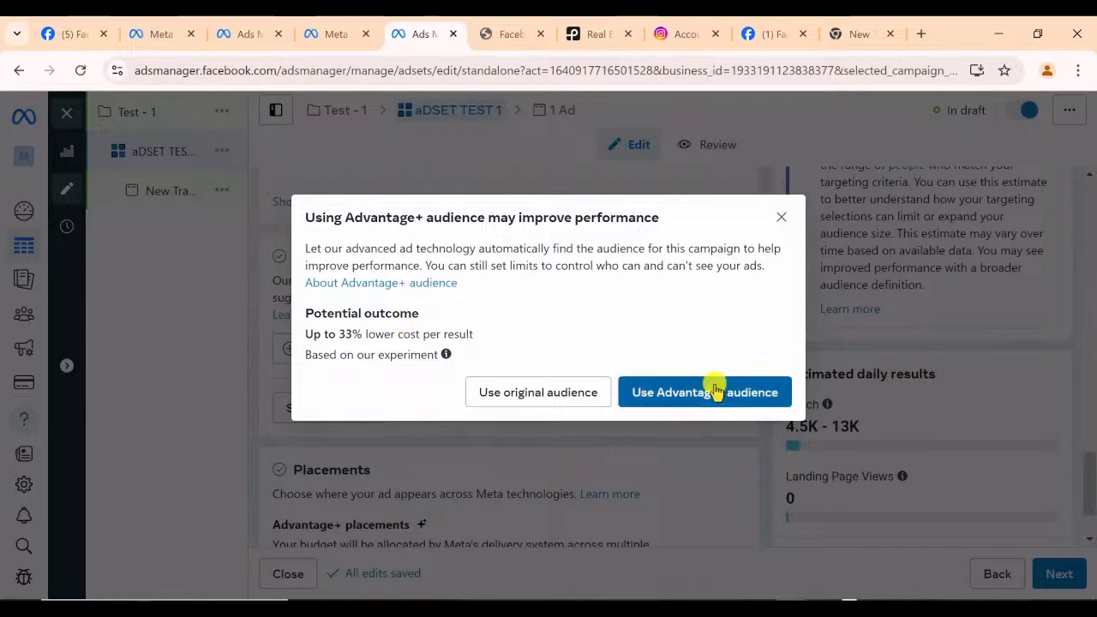
{"action": "left_click", "coordinate": [526, 396]}
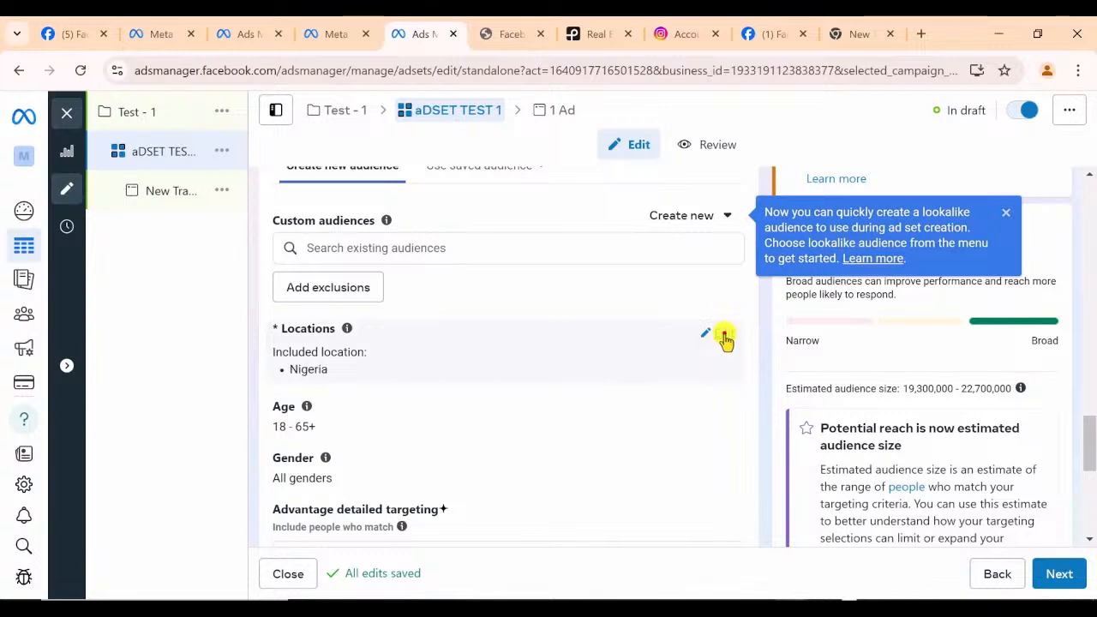
Edit the audience's locations and include the country Ghana alongside Nigeria
{"action": "left_click", "coordinate": [723, 335]}
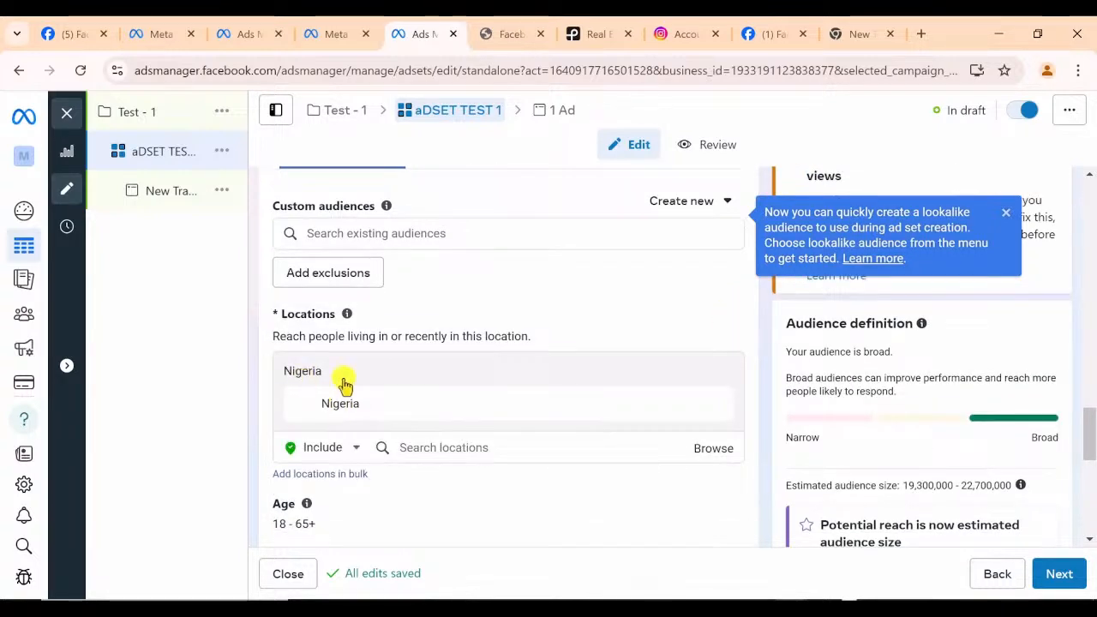
{"action": "scroll", "coordinate": [347, 361], "scroll_direction": "down", "scroll_amount": 1}
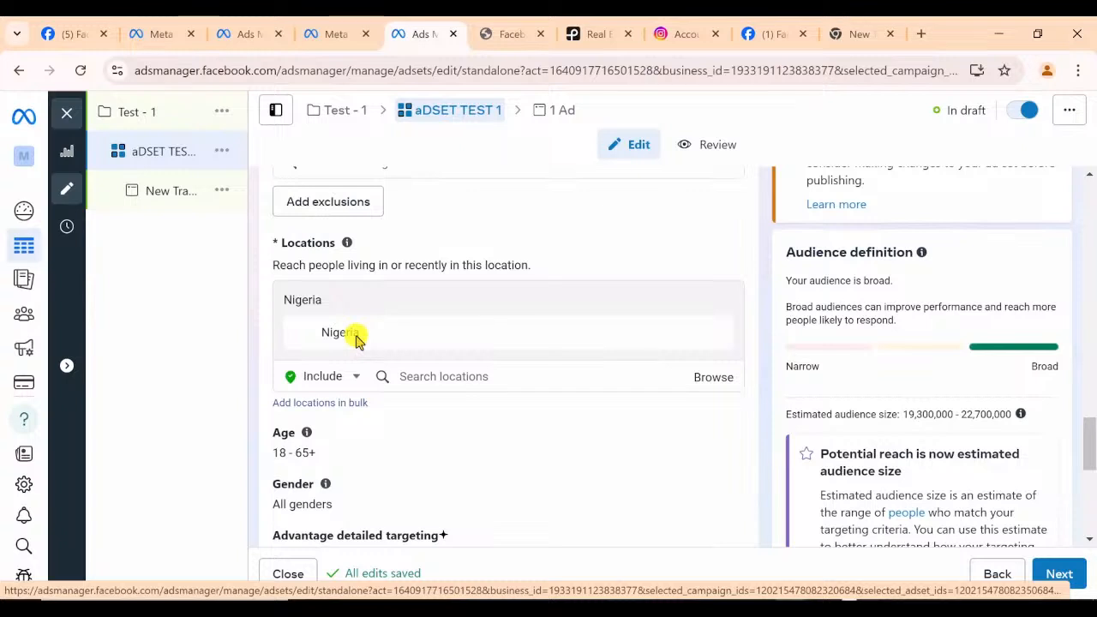
{"action": "left_click", "coordinate": [443, 380]}
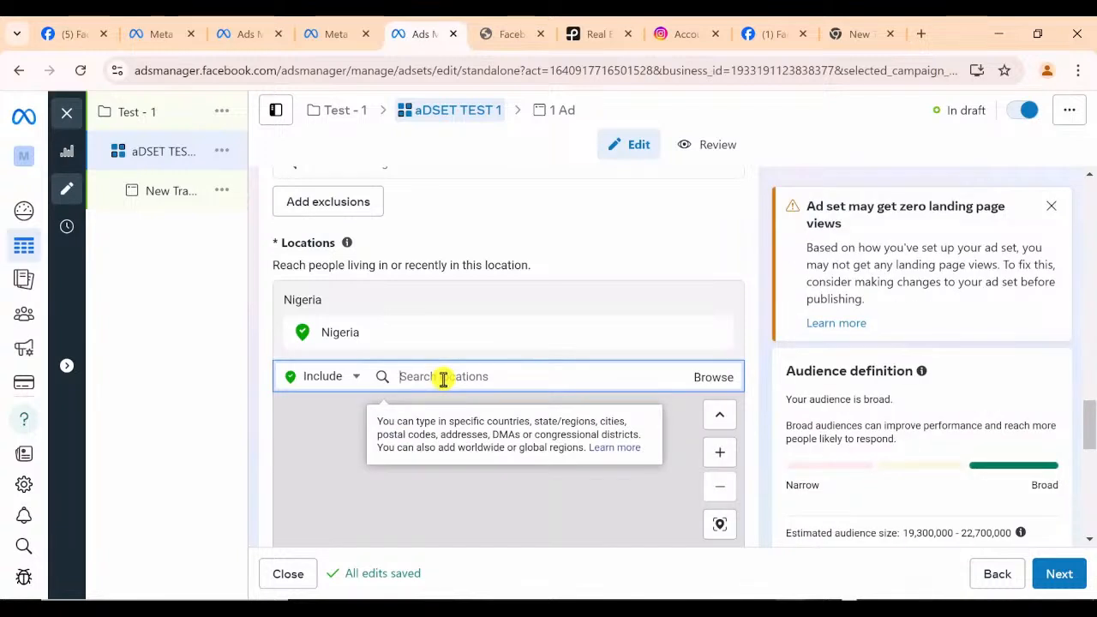
{"action": "type", "text": "GHA"}
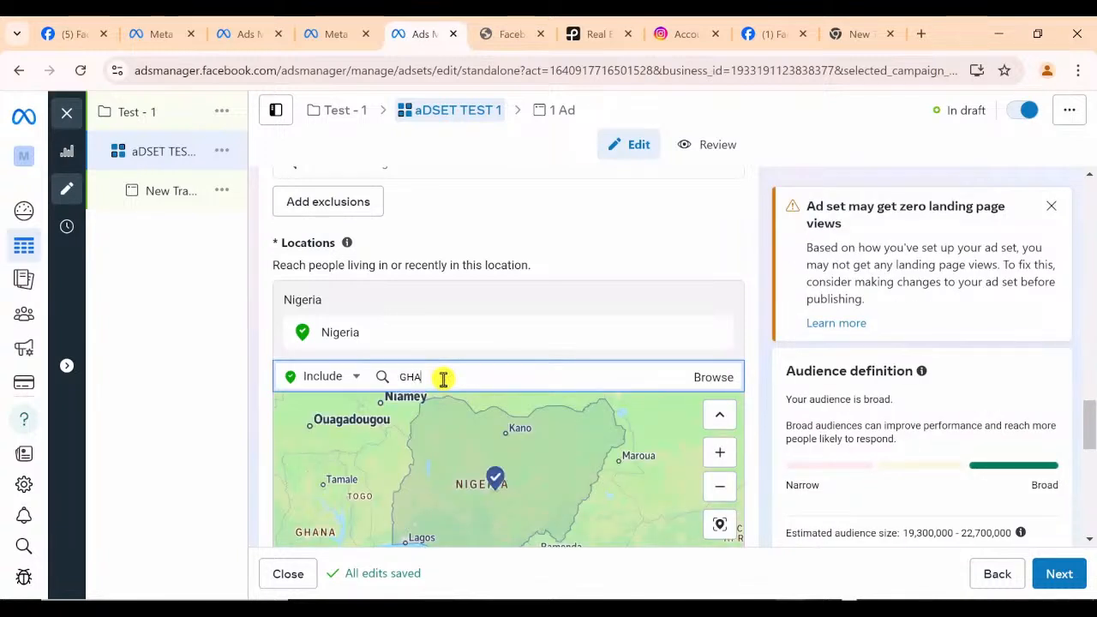
{"action": "type", "text": "NA"}
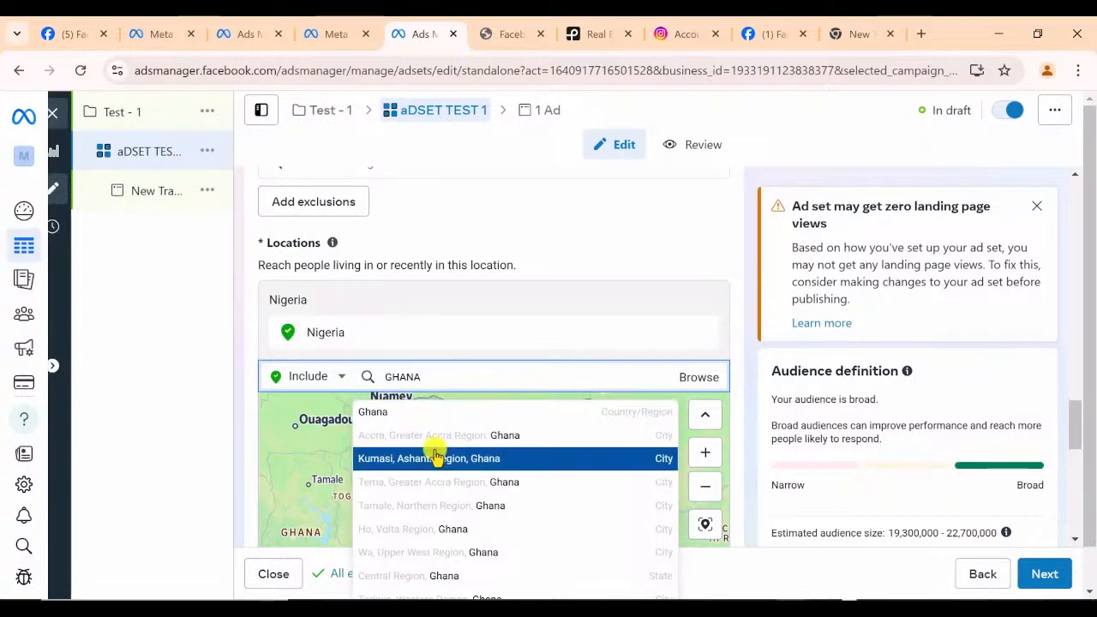
{"action": "left_click", "coordinate": [400, 415]}
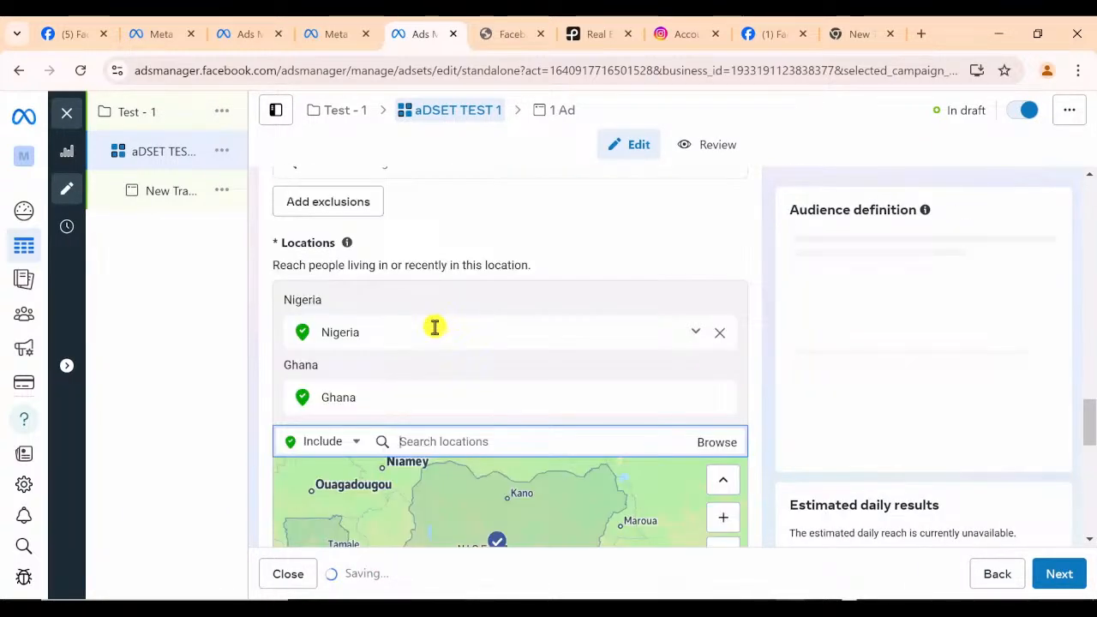
Search the audience's location field for Accra and Lagos to examine the matching cities and states, and close the suggestions without adding any
{"action": "type", "text": "A"}
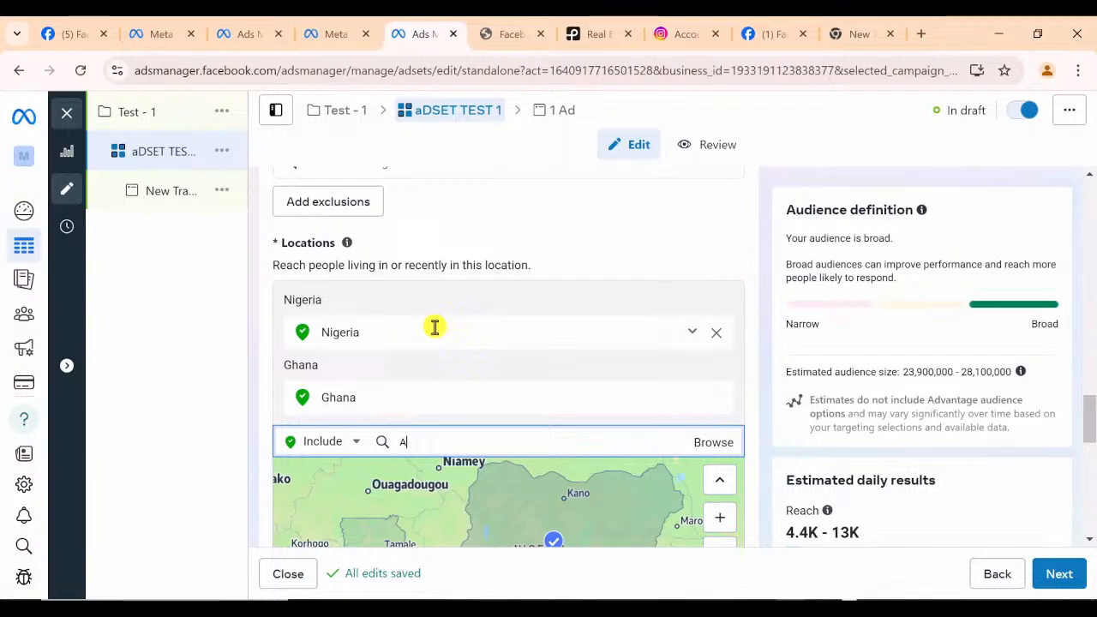
{"action": "type", "text": "CCRA"}
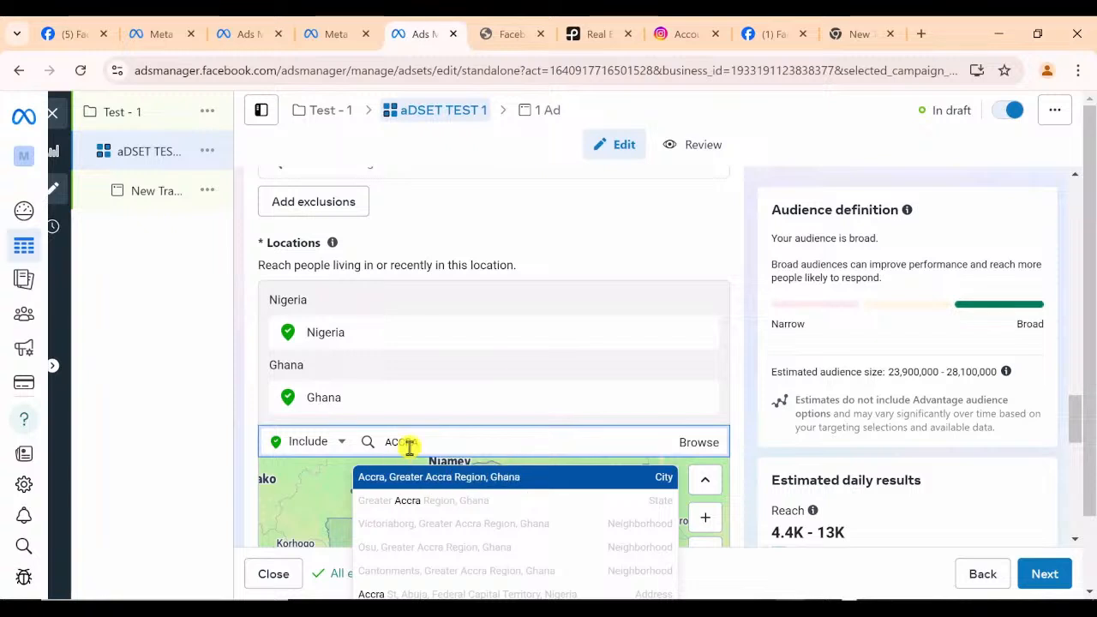
{"action": "left_click", "coordinate": [438, 436]}
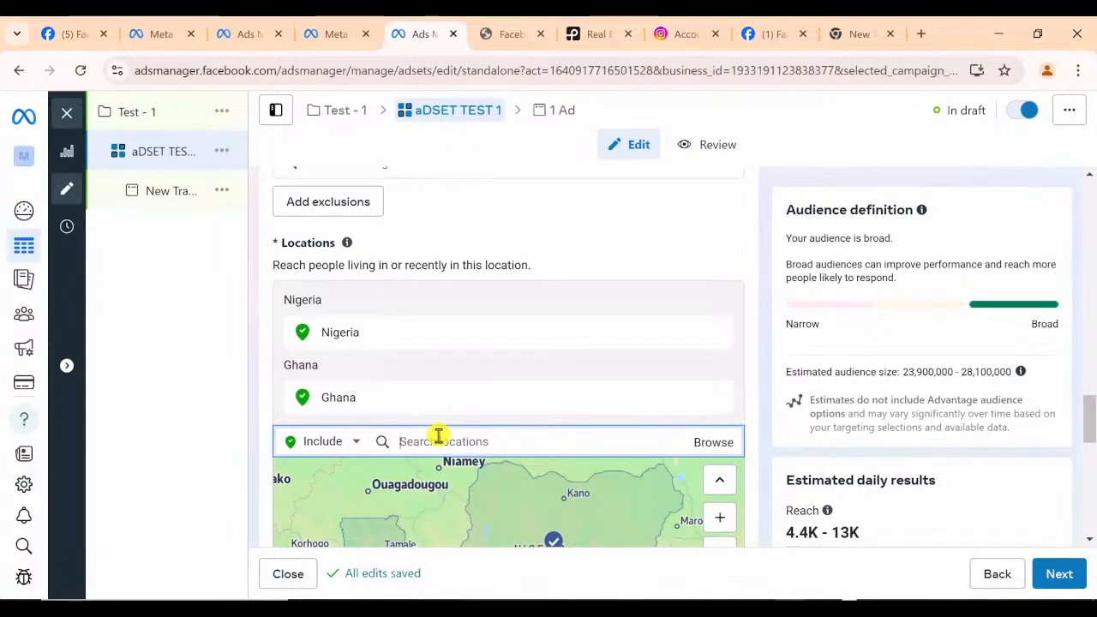
{"action": "type", "text": "LAG"}
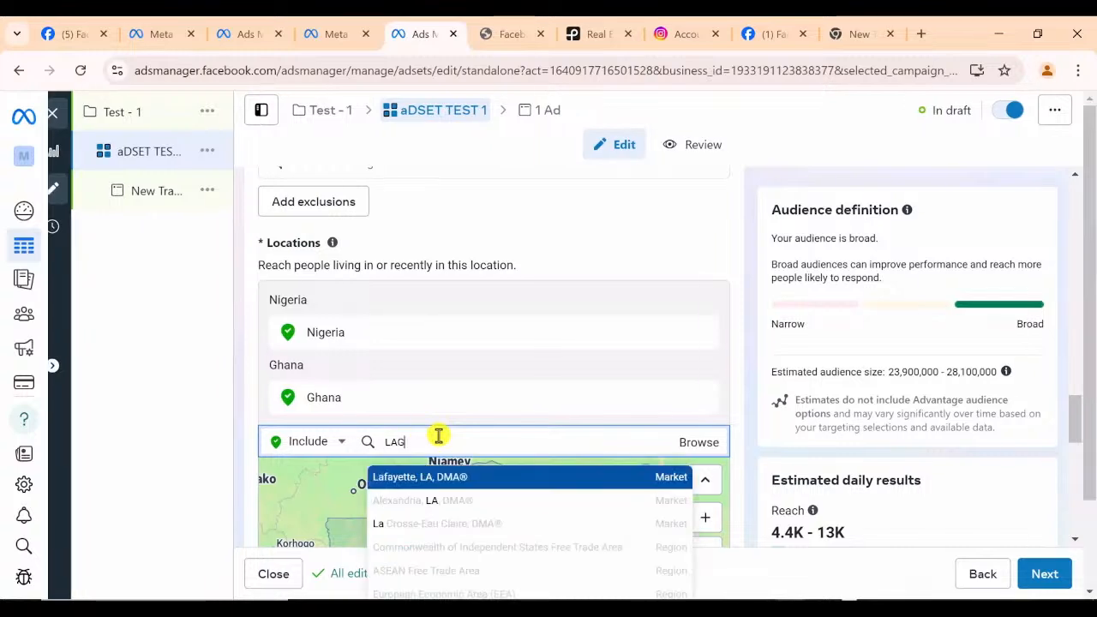
{"action": "type", "text": "OS"}
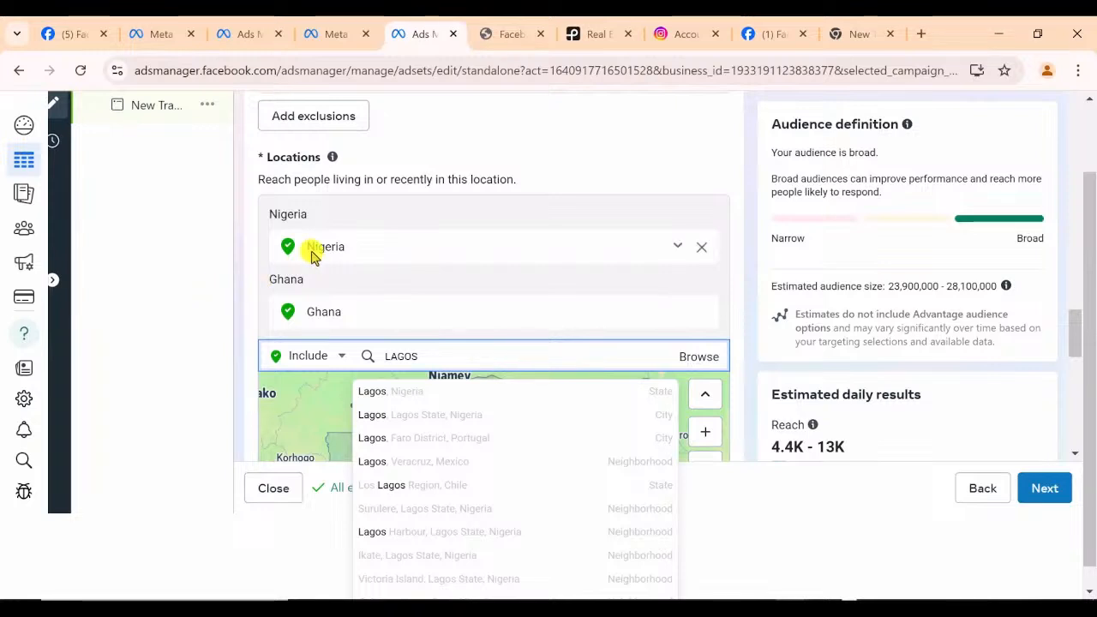
{"action": "left_click", "coordinate": [246, 226]}
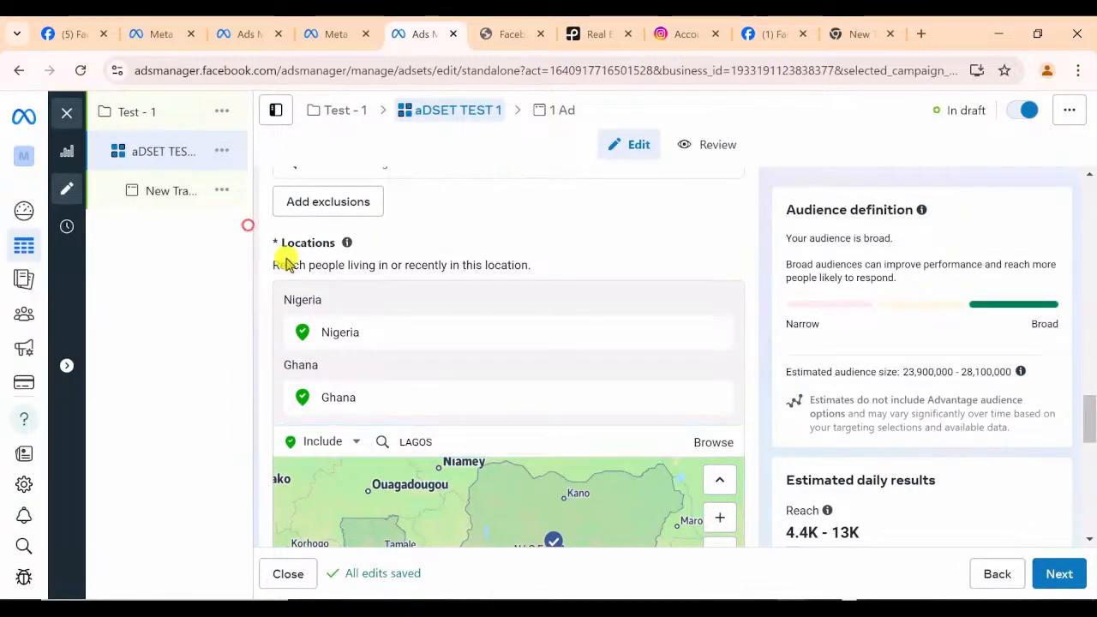
Edit the audience's age range, setting the minimum age to 25 and the maximum age to 45
{"action": "scroll", "coordinate": [380, 506], "scroll_direction": "down", "scroll_amount": 3}
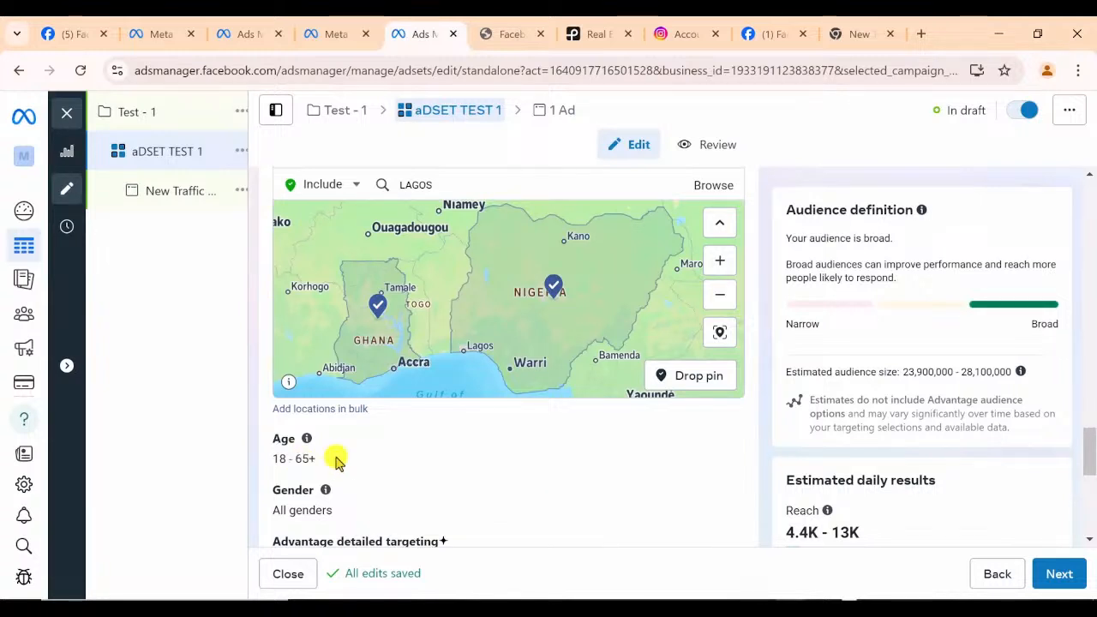
{"action": "scroll", "coordinate": [294, 326], "scroll_direction": "down", "scroll_amount": 2}
{"action": "scroll", "coordinate": [294, 322], "scroll_direction": "up", "scroll_amount": 1}
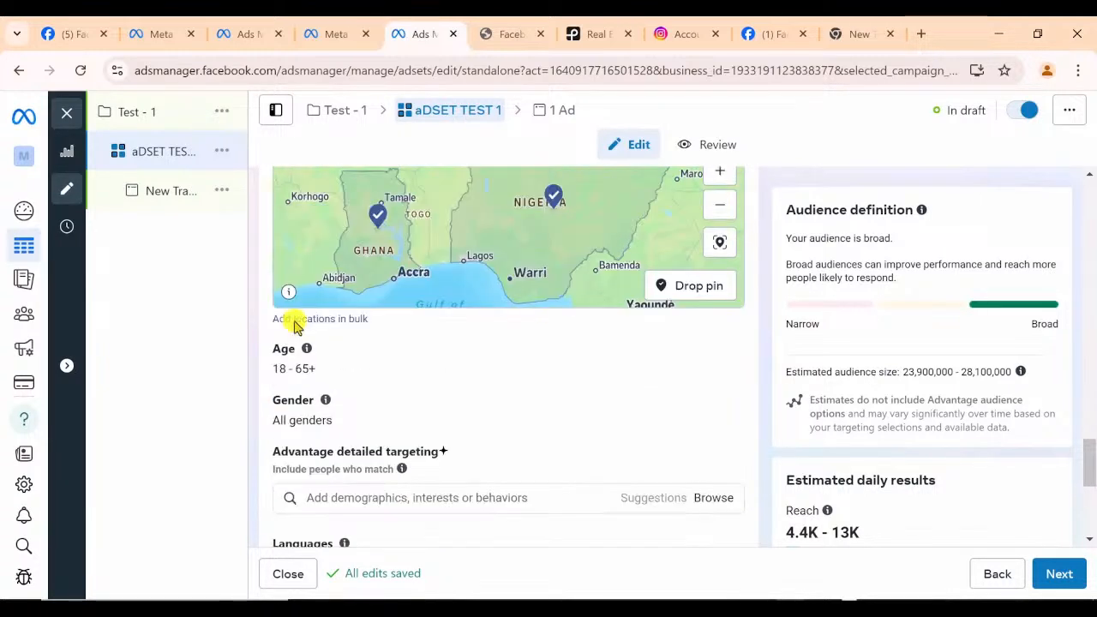
{"action": "mouse_move", "coordinate": [736, 357]}
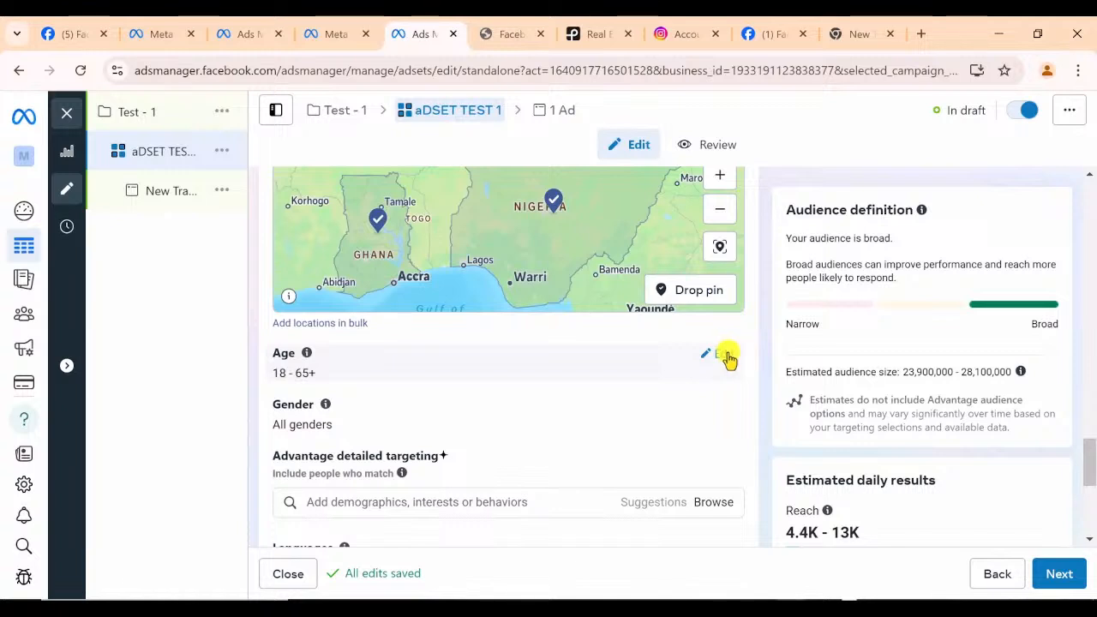
{"action": "left_click", "coordinate": [724, 355]}
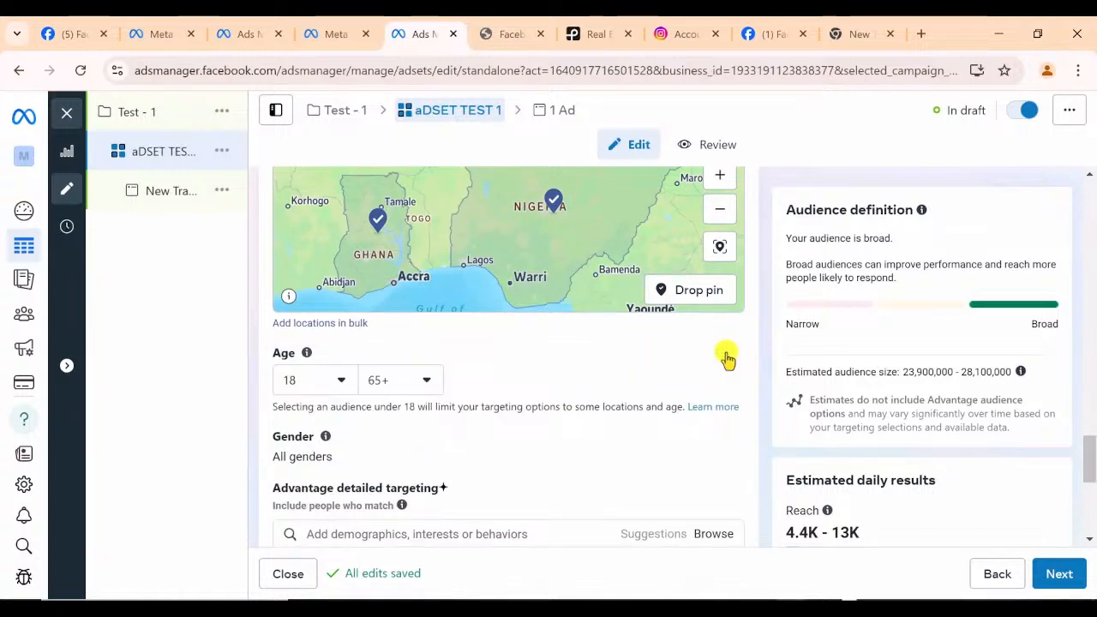
{"action": "left_click", "coordinate": [343, 386]}
{"action": "scroll", "coordinate": [357, 337], "scroll_direction": "down", "scroll_amount": 1}
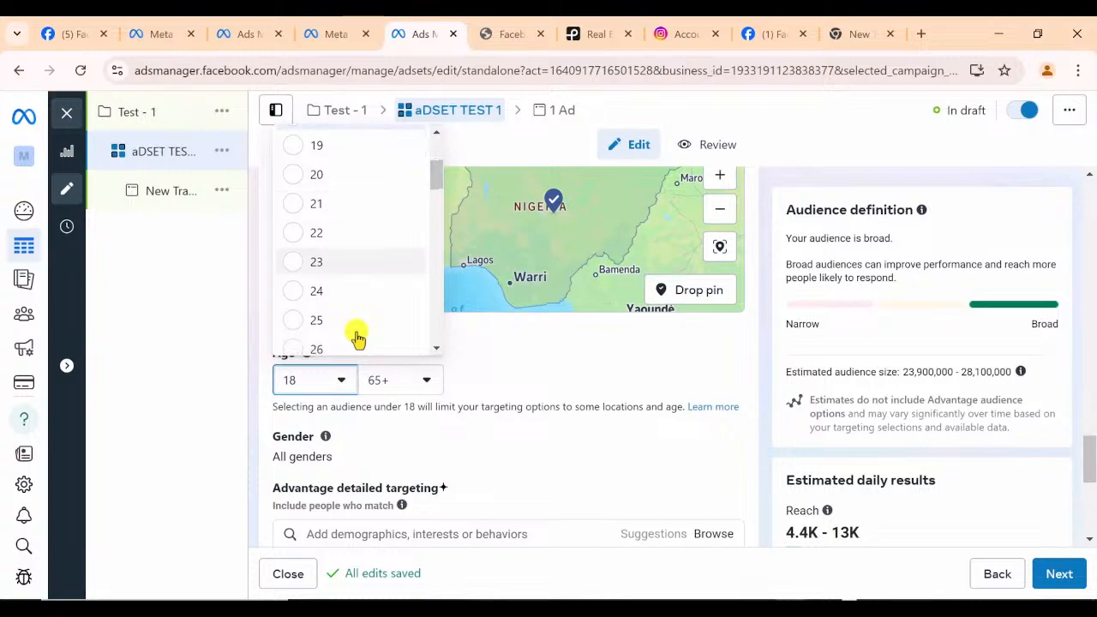
{"action": "scroll", "coordinate": [357, 337], "scroll_direction": "down", "scroll_amount": 1}
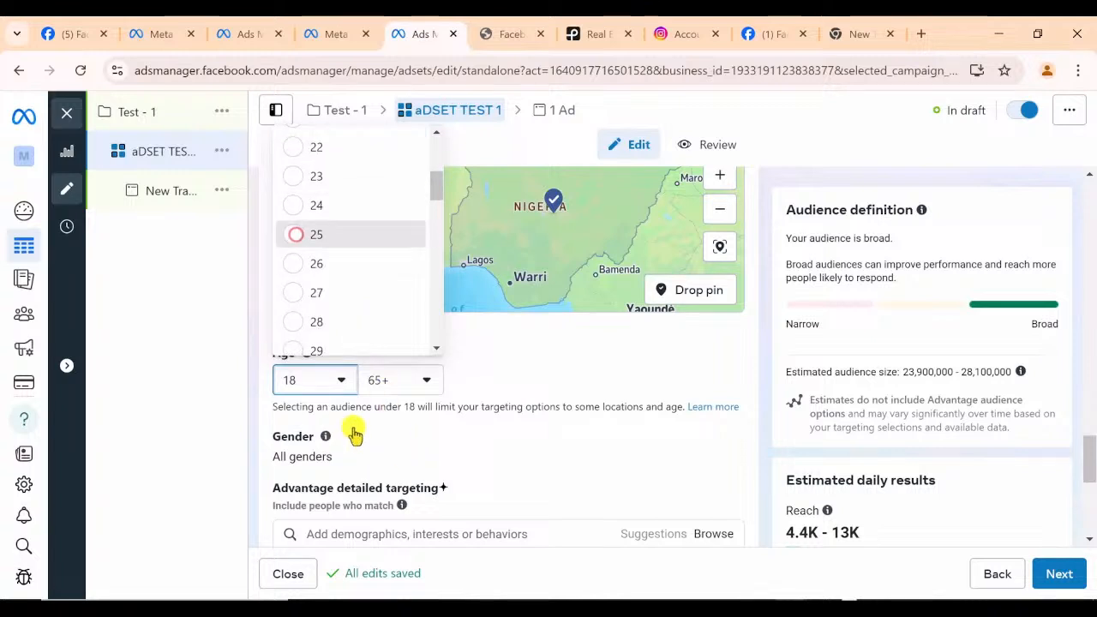
{"action": "left_click", "coordinate": [425, 386]}
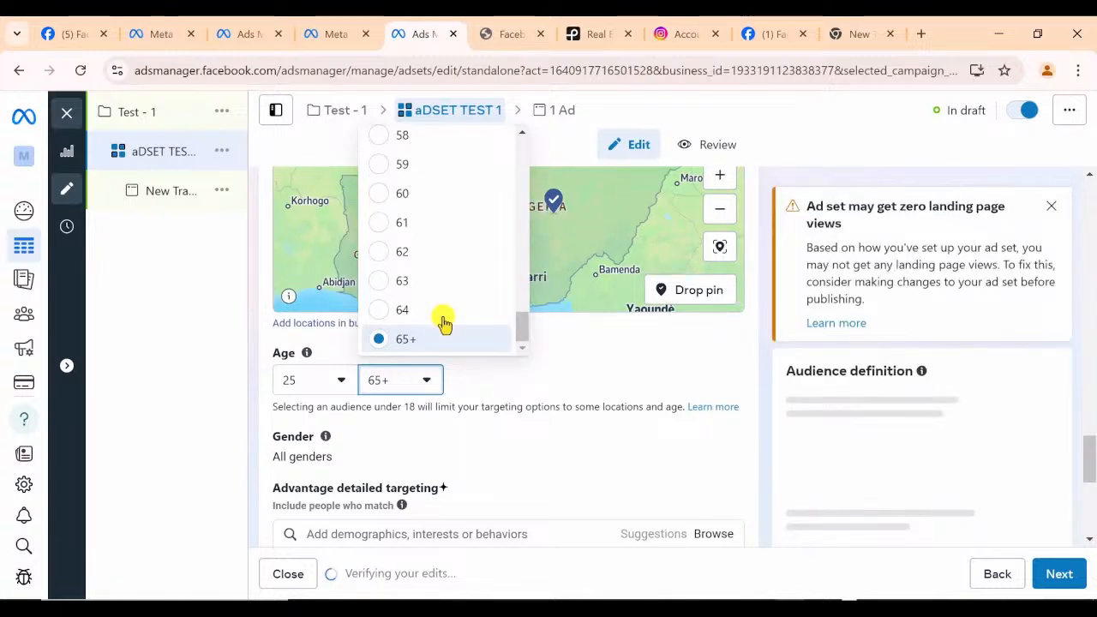
{"action": "scroll", "coordinate": [404, 257], "scroll_direction": "up", "scroll_amount": 5}
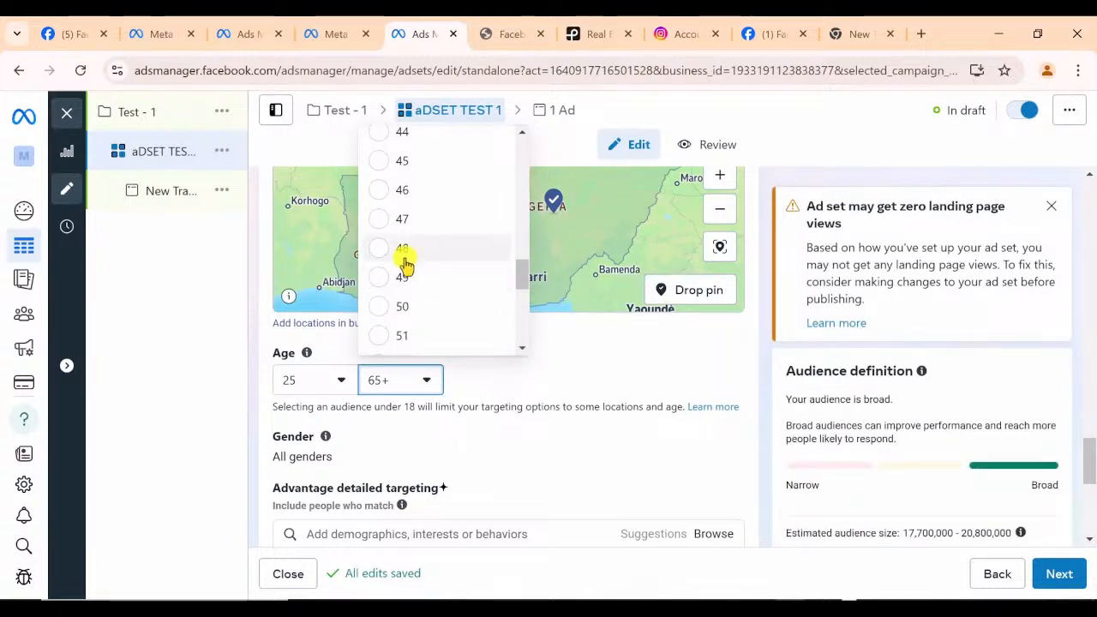
{"action": "scroll", "coordinate": [407, 265], "scroll_direction": "up", "scroll_amount": 2}
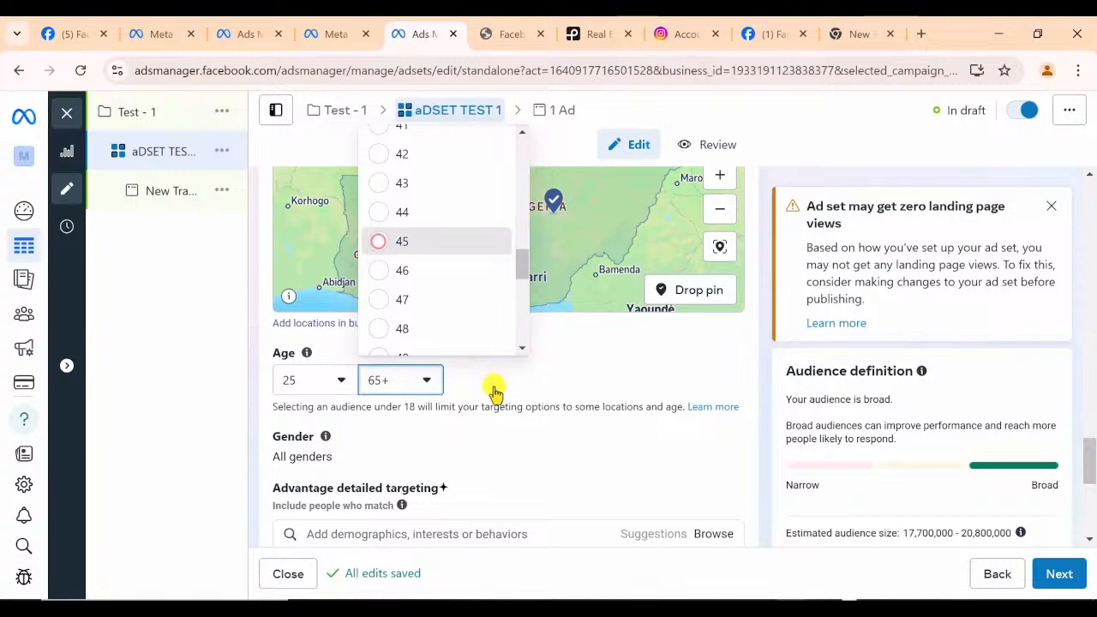
{"action": "key", "text": "Return"}
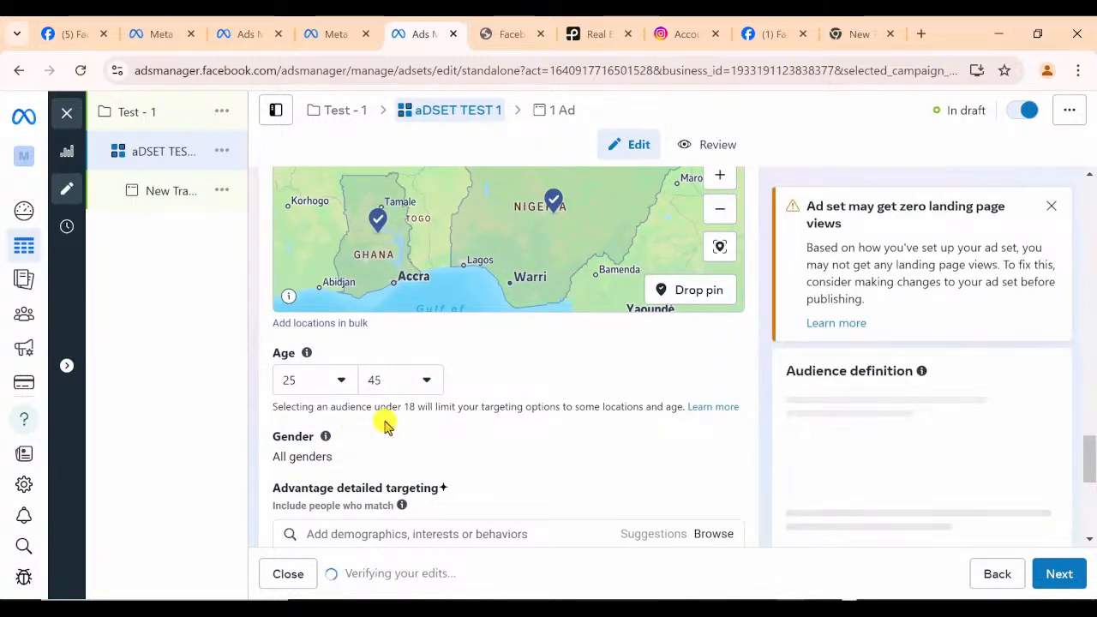
Open the audience's gender setting for editing, try the Women and Men options, and set it back to All
{"action": "scroll", "coordinate": [385, 426], "scroll_direction": "down", "scroll_amount": 1}
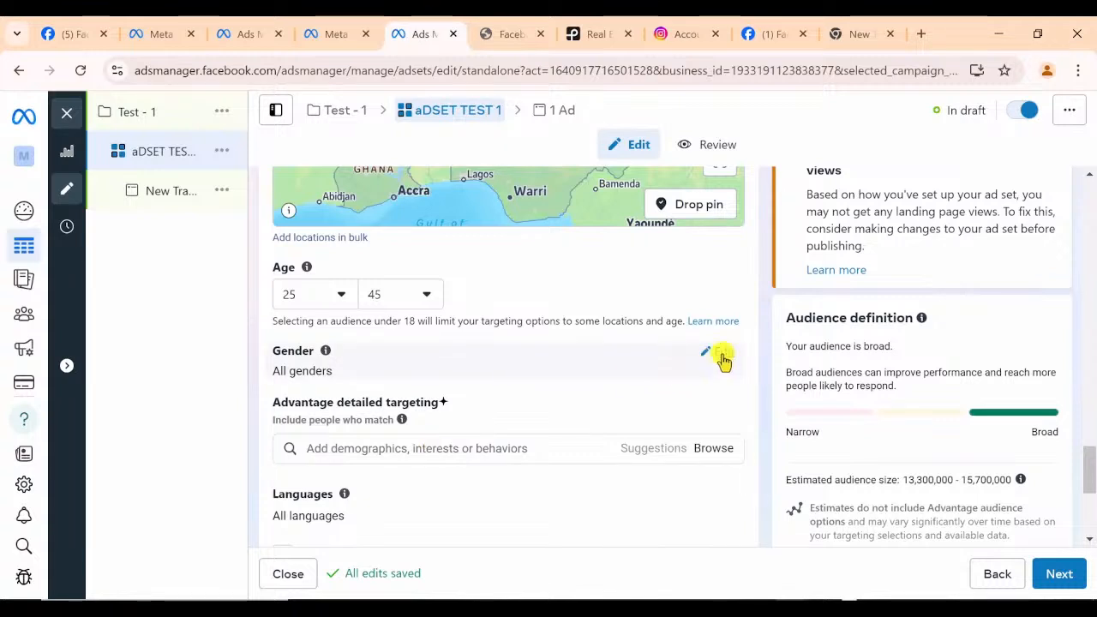
{"action": "left_click", "coordinate": [723, 358]}
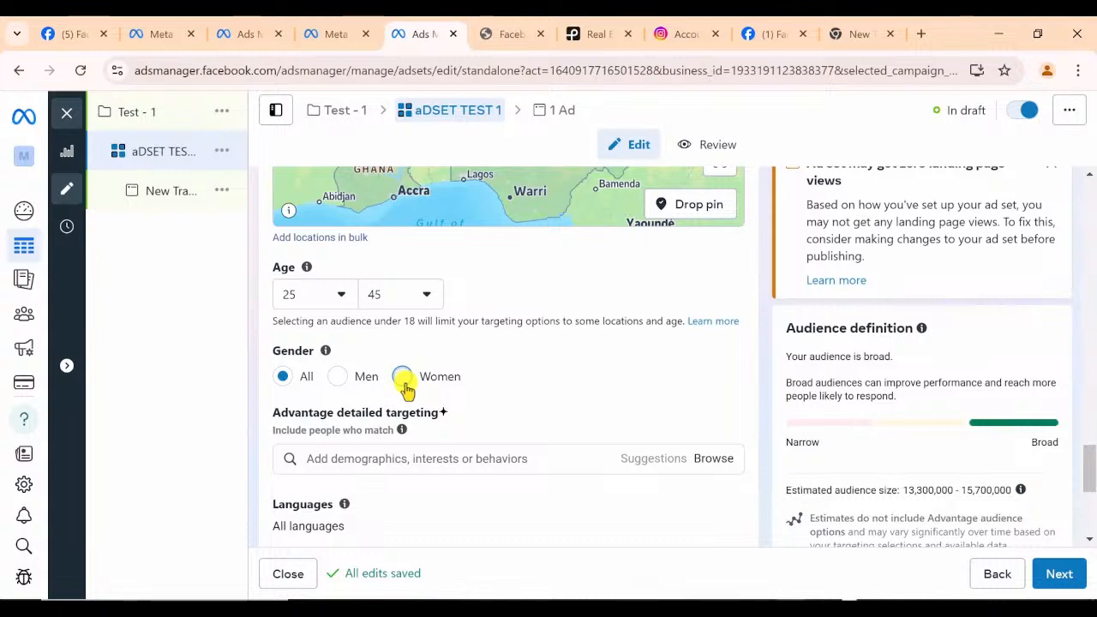
{"action": "left_click", "coordinate": [405, 381]}
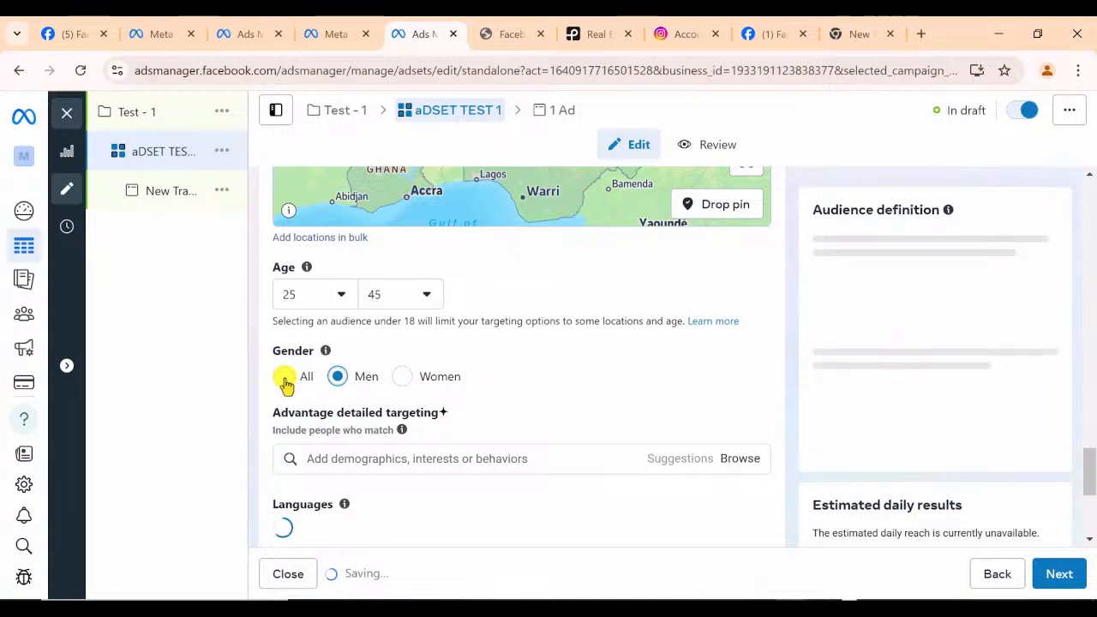
{"action": "left_click", "coordinate": [284, 377]}
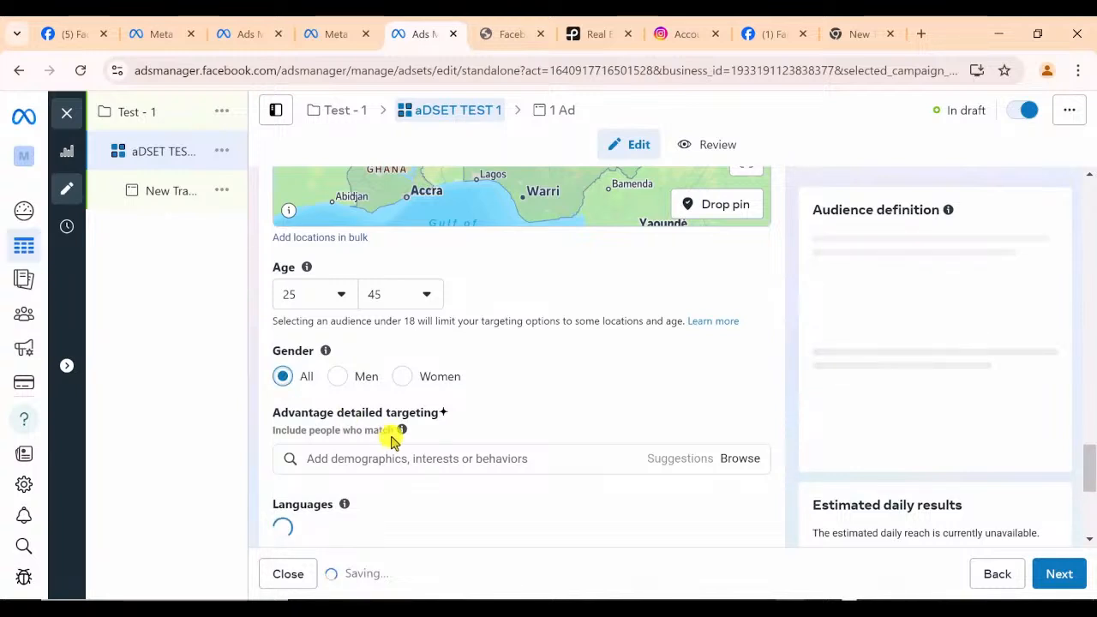
Search the detailed targeting for "FOOTBALL" and add the interest Football (sports)
{"action": "scroll", "coordinate": [392, 440], "scroll_direction": "down", "scroll_amount": 1}
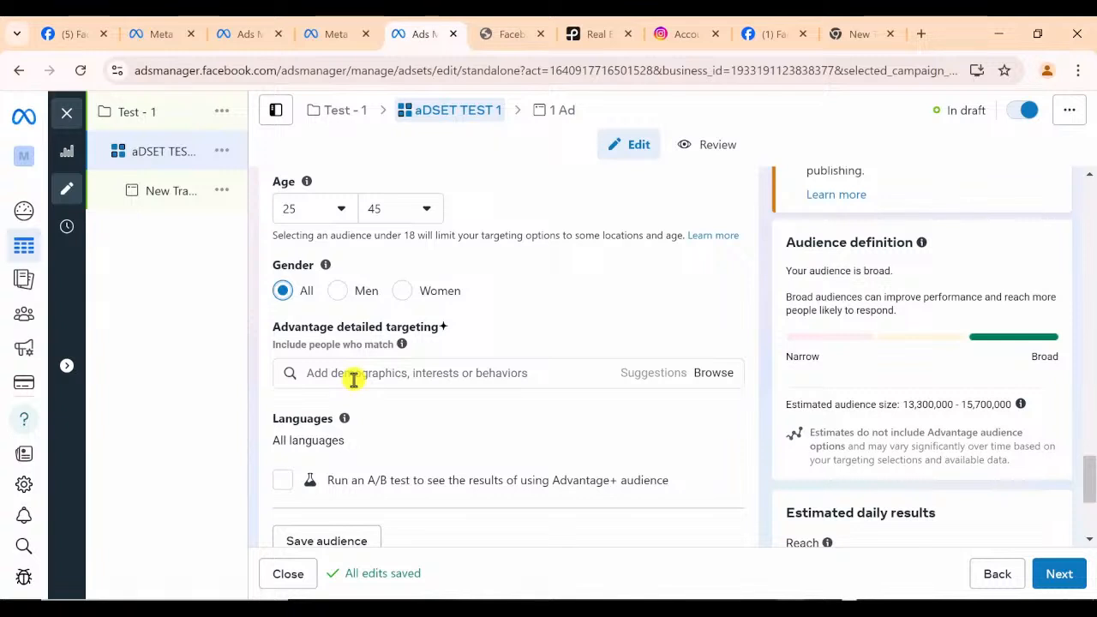
{"action": "left_click", "coordinate": [440, 376]}
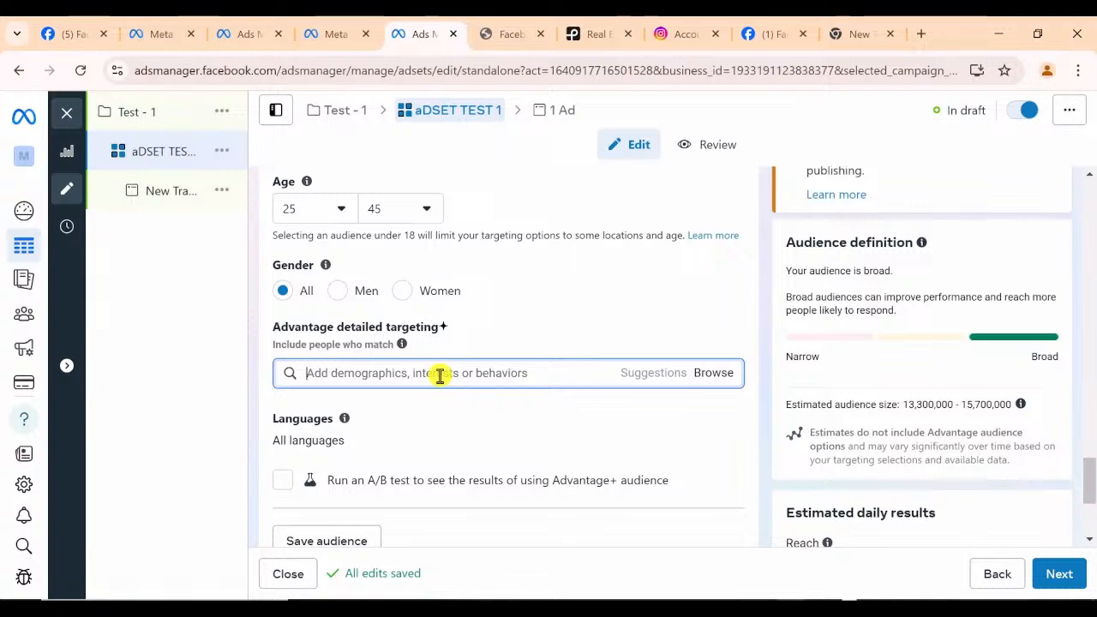
{"action": "type", "text": "FOO"}
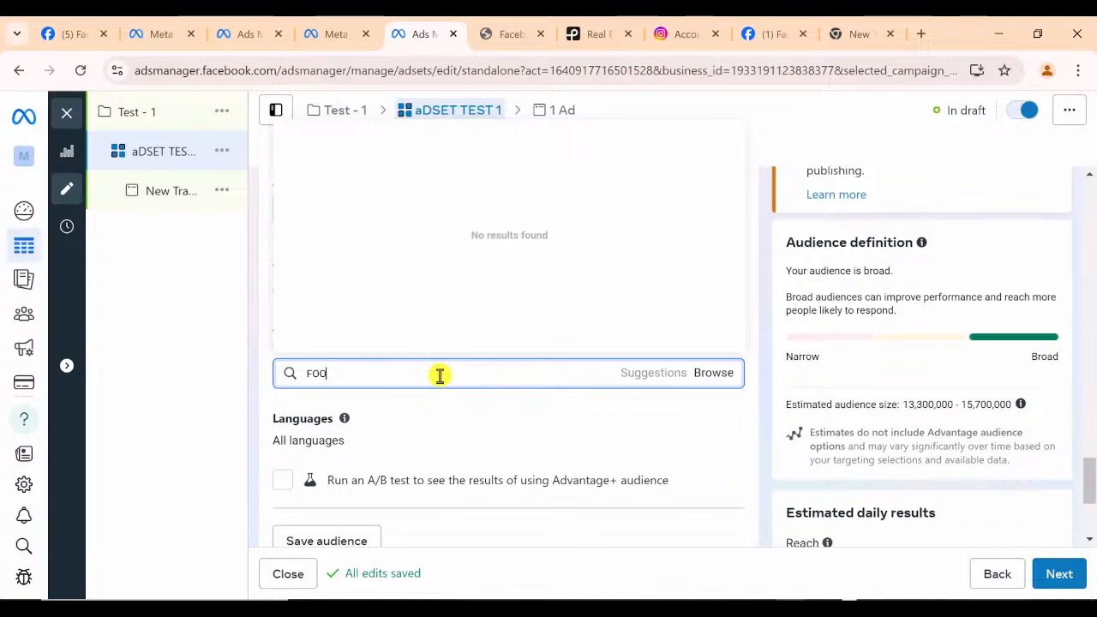
{"action": "type", "text": "TBALL"}
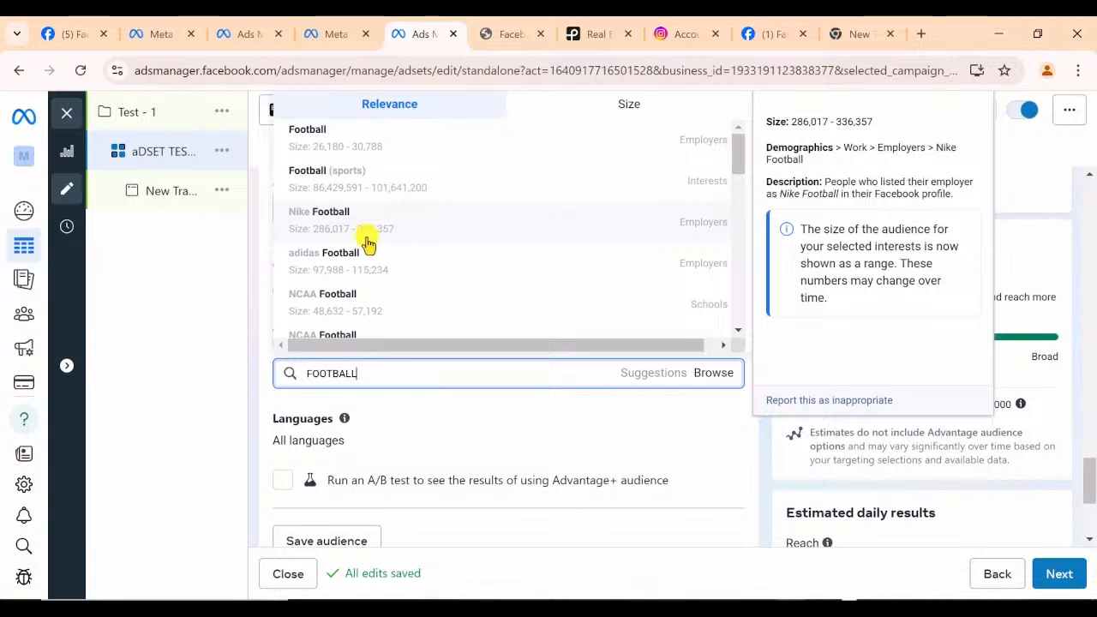
{"action": "scroll", "coordinate": [369, 244], "scroll_direction": "down", "scroll_amount": 1}
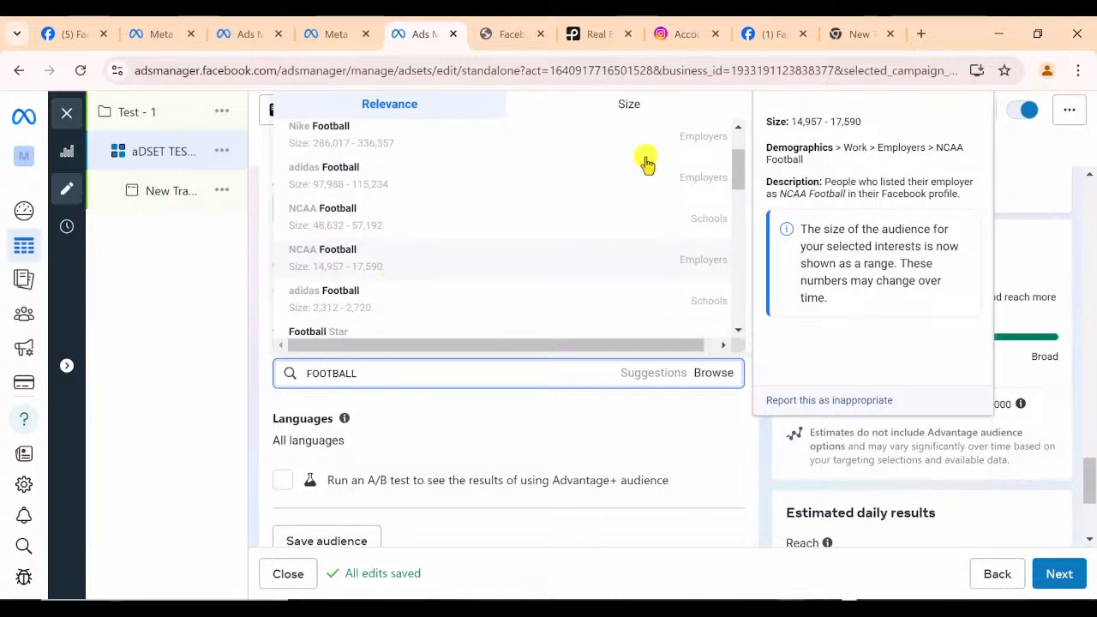
{"action": "scroll", "coordinate": [374, 296], "scroll_direction": "up", "scroll_amount": 1}
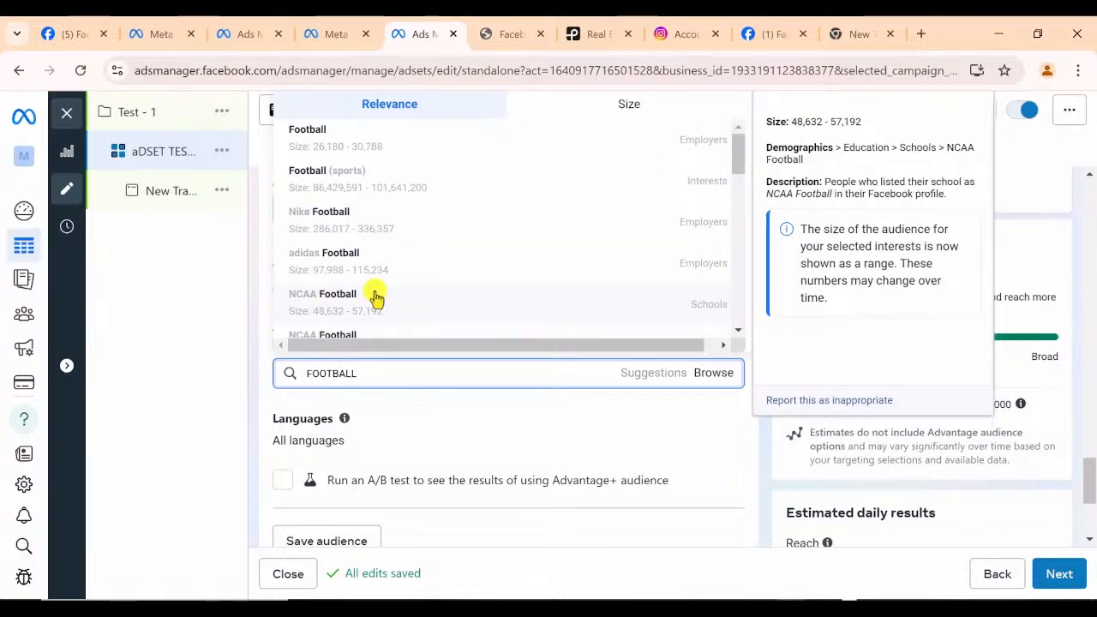
{"action": "left_click", "coordinate": [317, 189]}
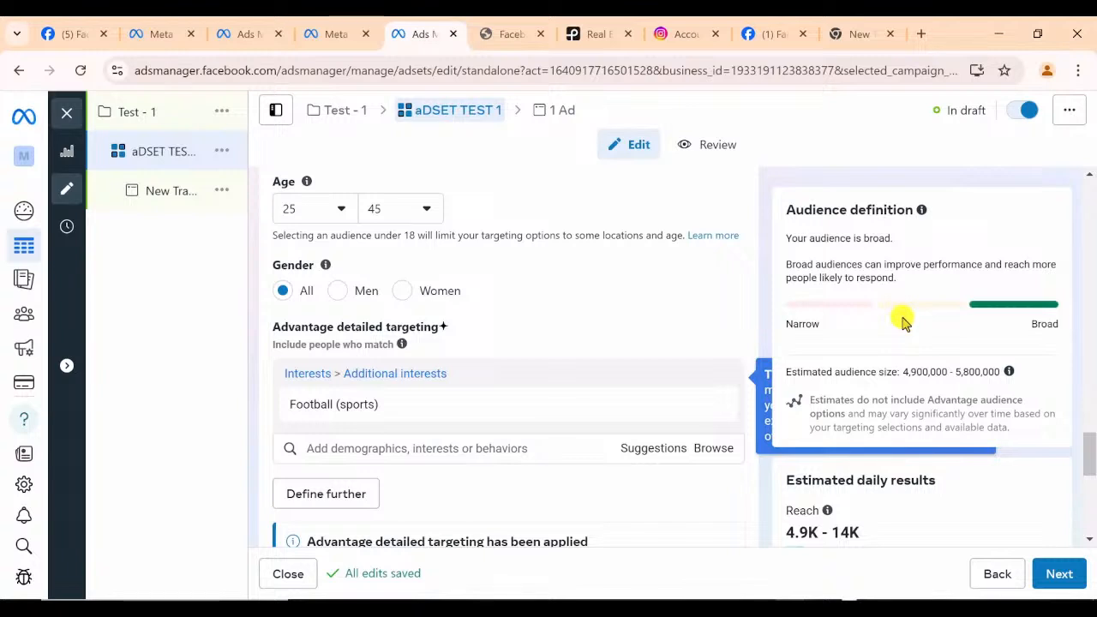
Review the audience's age, gender and included location settings together with the chosen interest
{"action": "scroll", "coordinate": [418, 365], "scroll_direction": "up", "scroll_amount": 1}
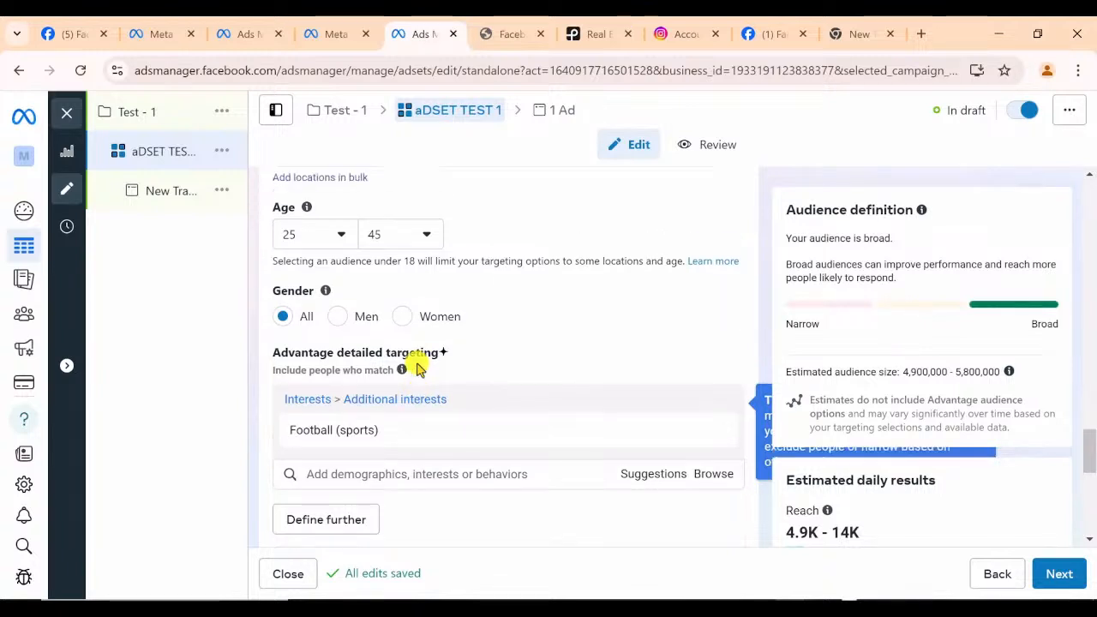
{"action": "scroll", "coordinate": [418, 364], "scroll_direction": "up", "scroll_amount": 1}
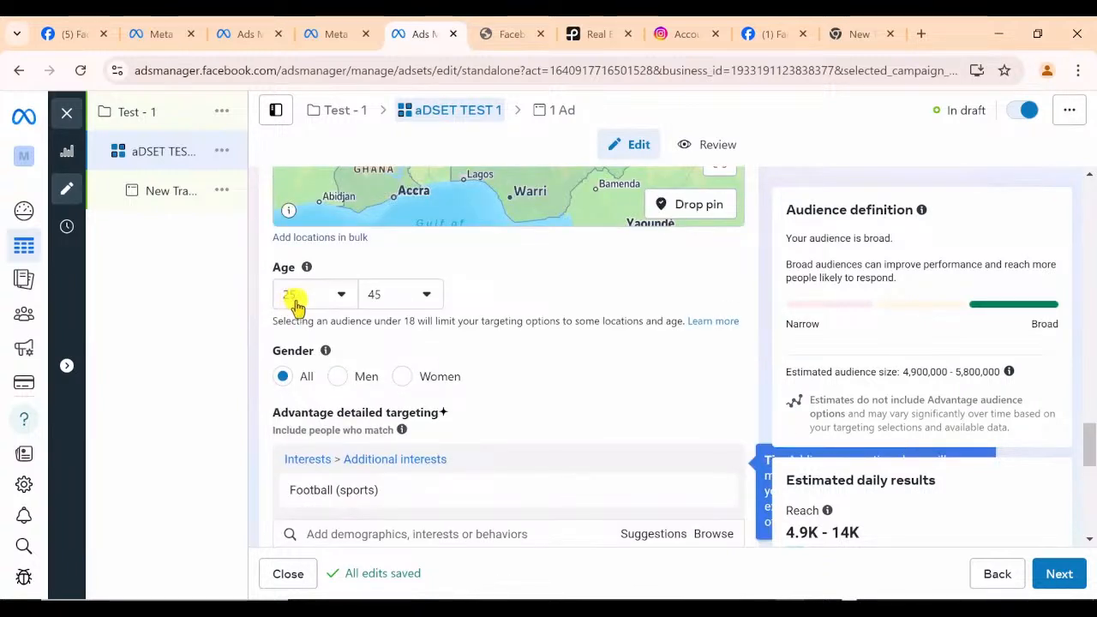
{"action": "scroll", "coordinate": [369, 271], "scroll_direction": "up", "scroll_amount": 4}
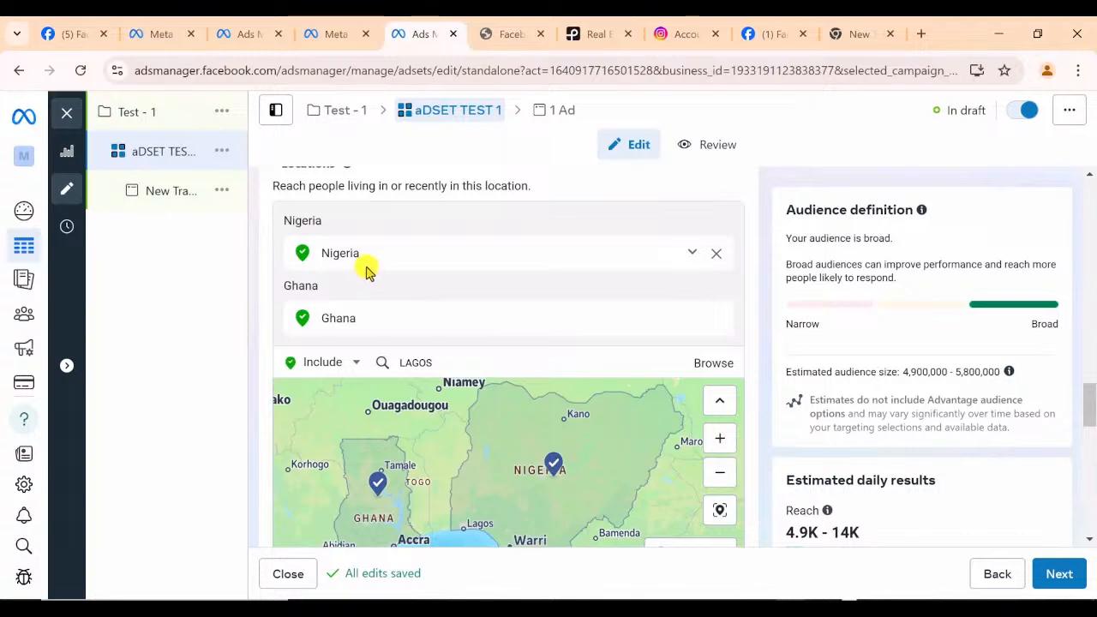
{"action": "scroll", "coordinate": [369, 271], "scroll_direction": "down", "scroll_amount": 2}
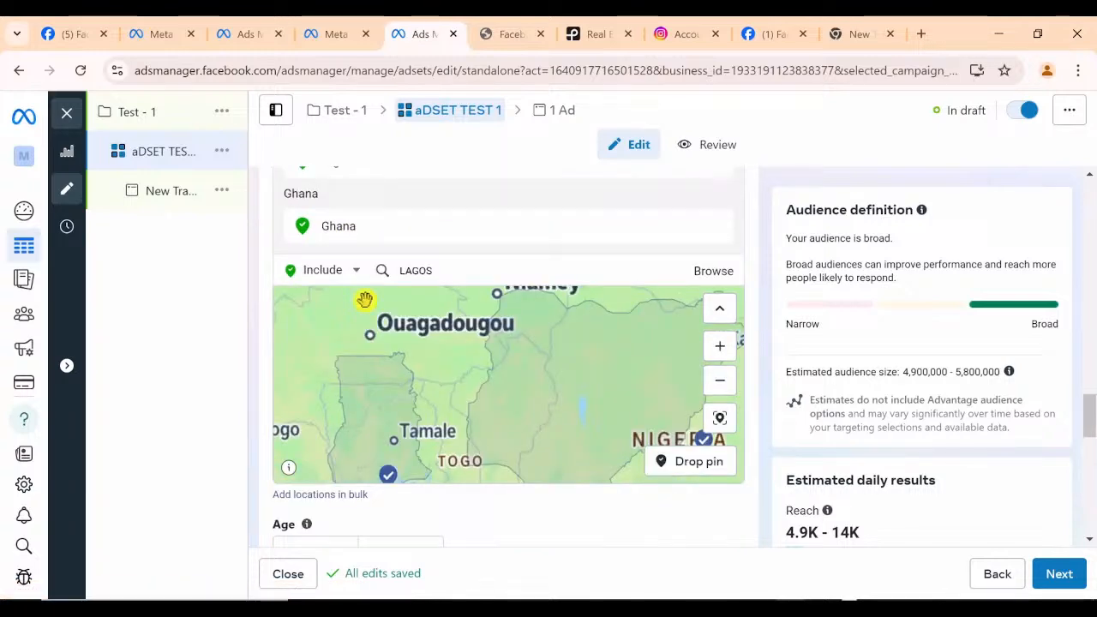
{"action": "scroll", "coordinate": [365, 299], "scroll_direction": "up", "scroll_amount": 1}
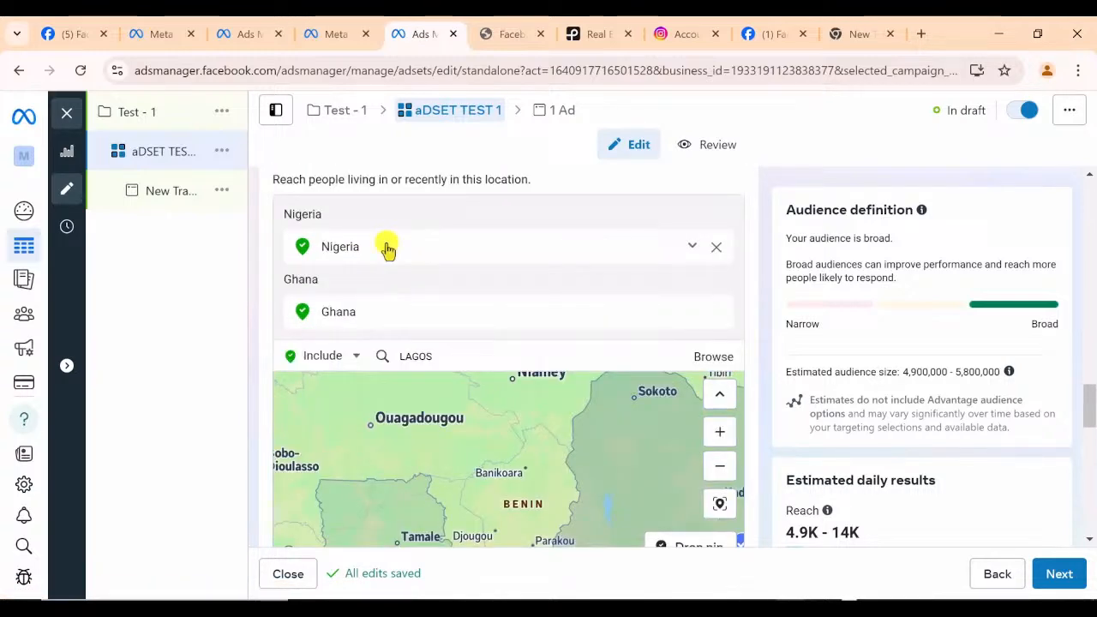
{"action": "scroll", "coordinate": [387, 248], "scroll_direction": "down", "scroll_amount": 6}
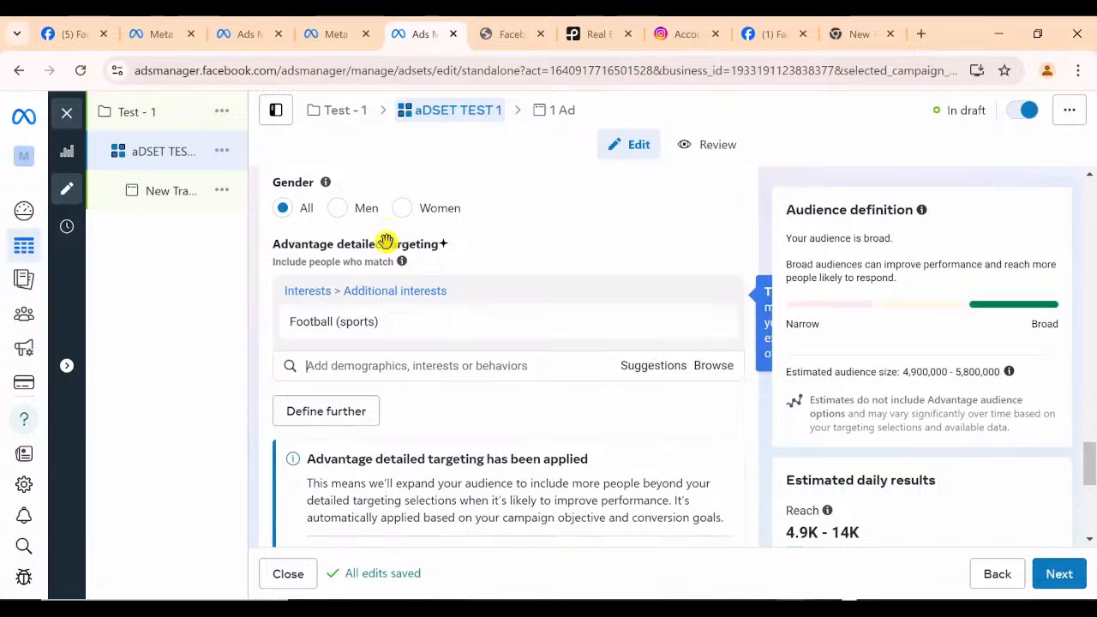
Open the detailed targeting suggestions related to Football (sports) and look through the proposed interests and their audience sizes
{"action": "scroll", "coordinate": [387, 243], "scroll_direction": "down", "scroll_amount": 1}
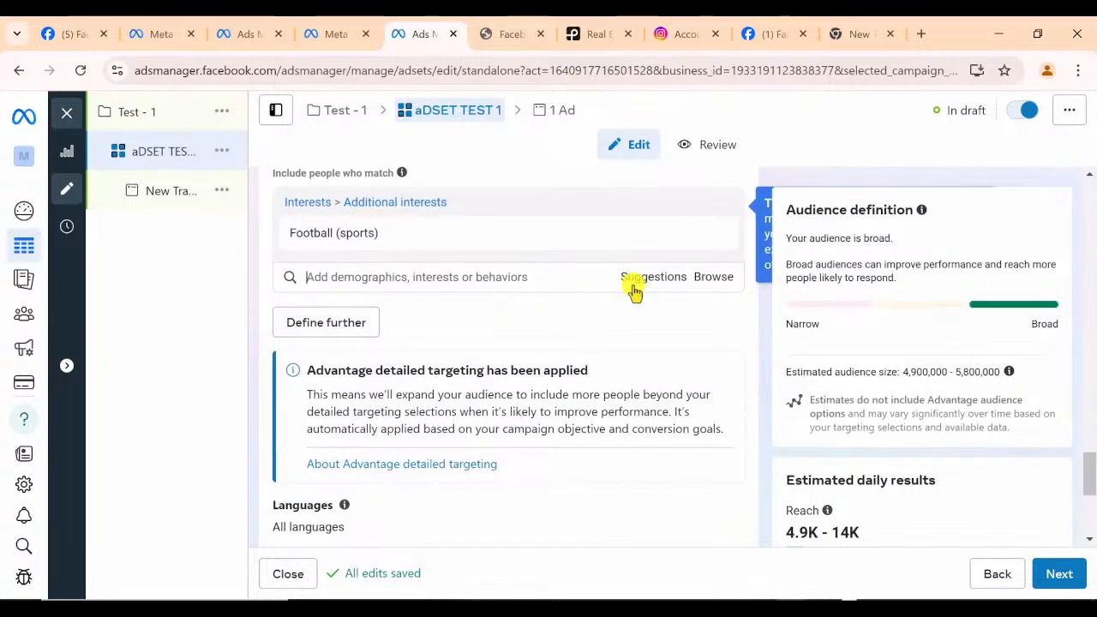
{"action": "left_click", "coordinate": [635, 290]}
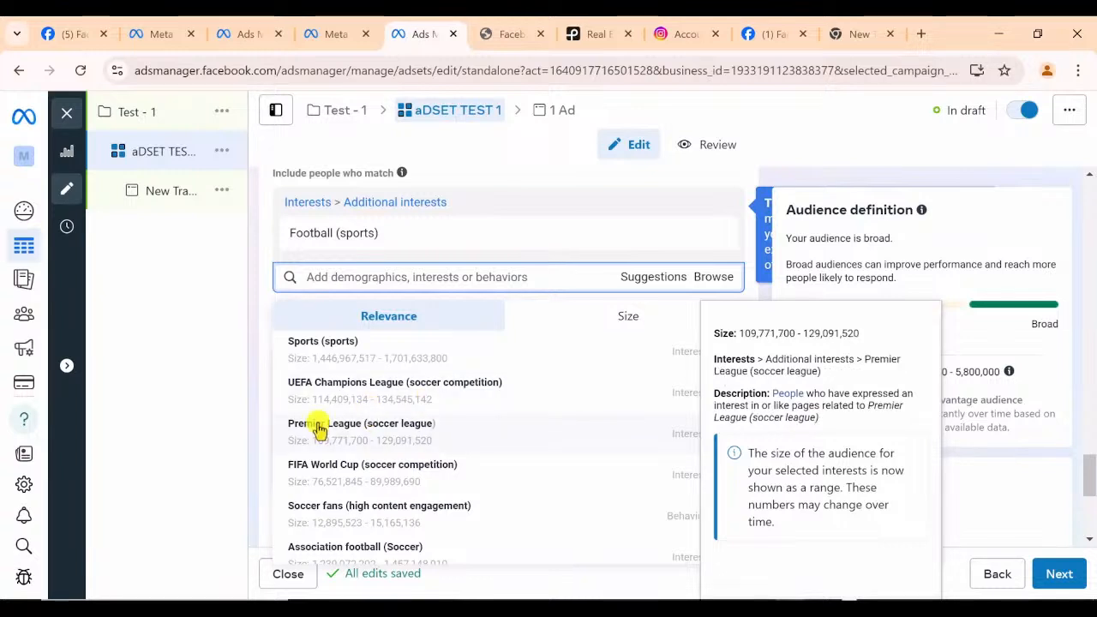
{"action": "scroll", "coordinate": [324, 463], "scroll_direction": "down", "scroll_amount": 1}
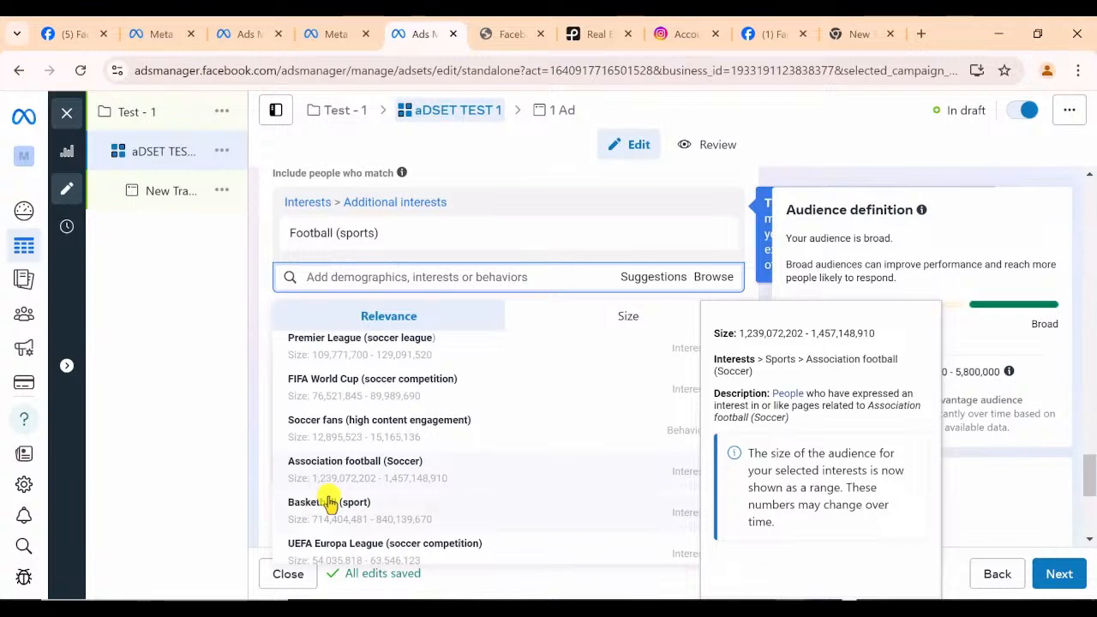
{"action": "scroll", "coordinate": [329, 504], "scroll_direction": "down", "scroll_amount": 1}
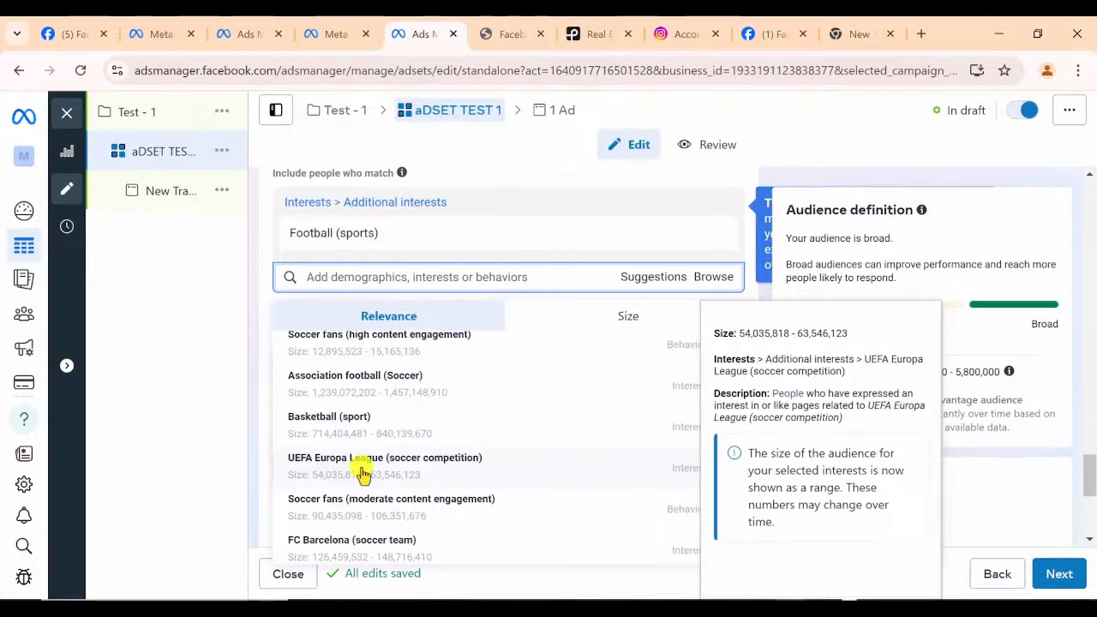
{"action": "scroll", "coordinate": [403, 472], "scroll_direction": "down", "scroll_amount": 1}
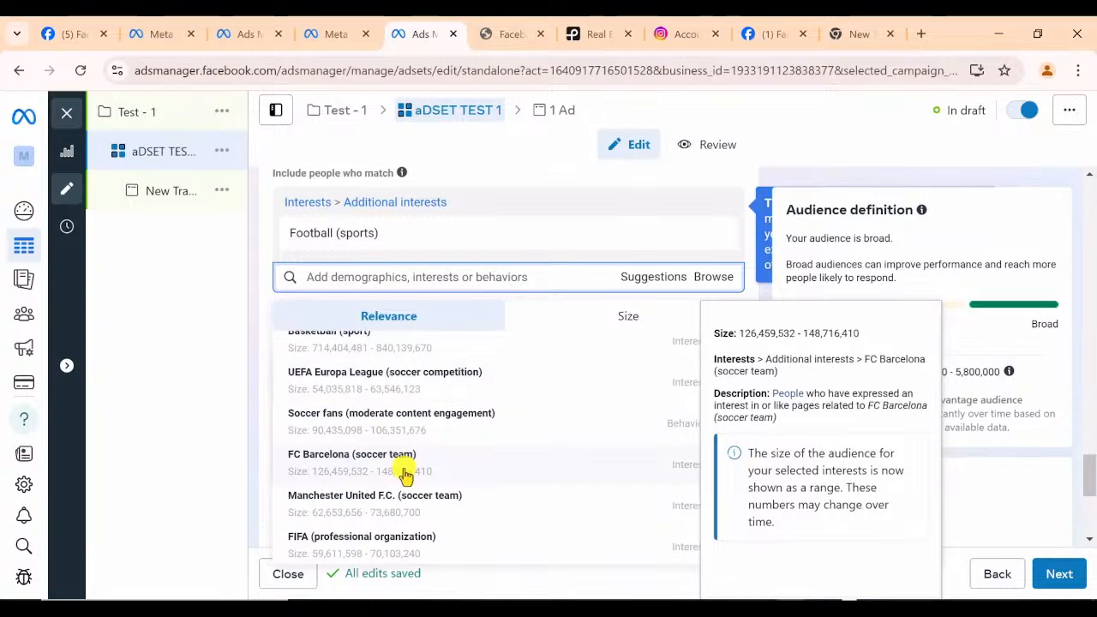
{"action": "scroll", "coordinate": [403, 472], "scroll_direction": "down", "scroll_amount": 1}
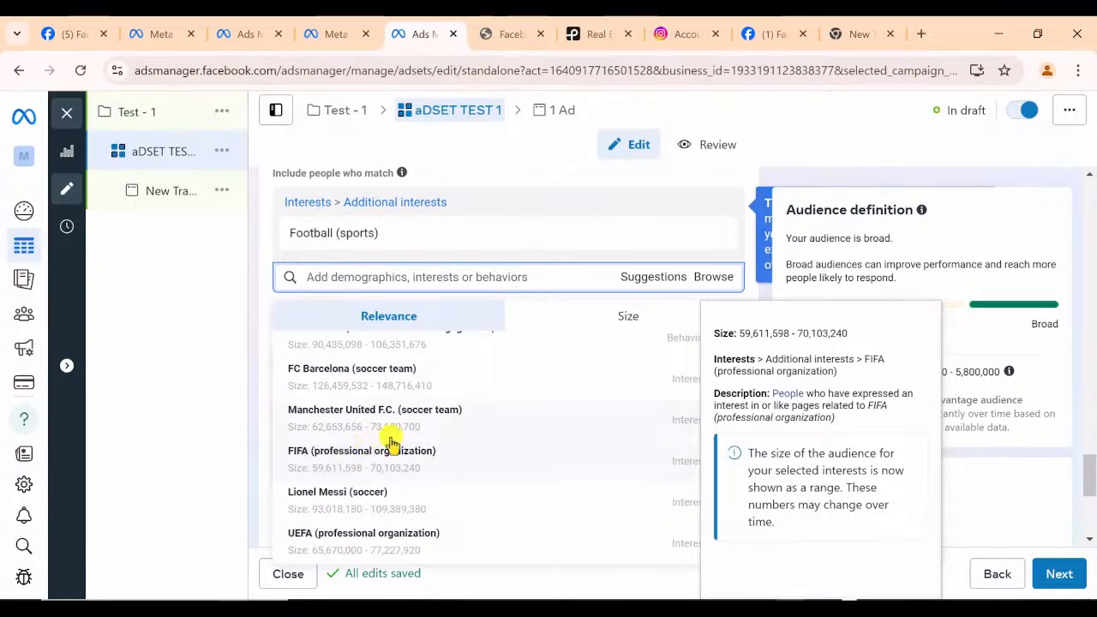
{"action": "scroll", "coordinate": [377, 446], "scroll_direction": "down", "scroll_amount": 2}
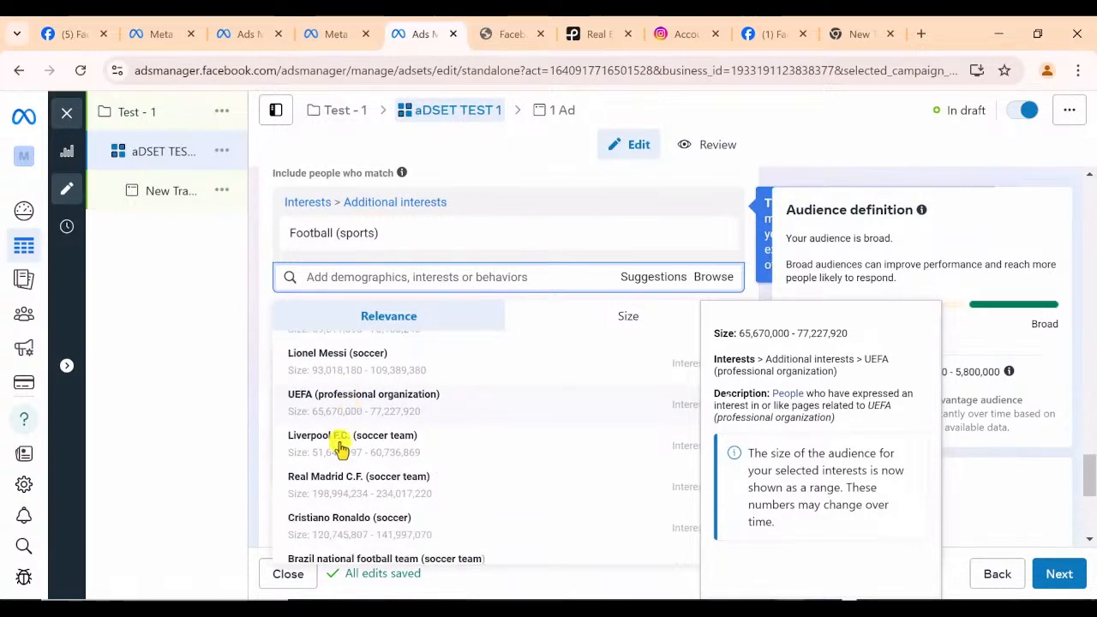
{"action": "scroll", "coordinate": [341, 446], "scroll_direction": "down", "scroll_amount": 3}
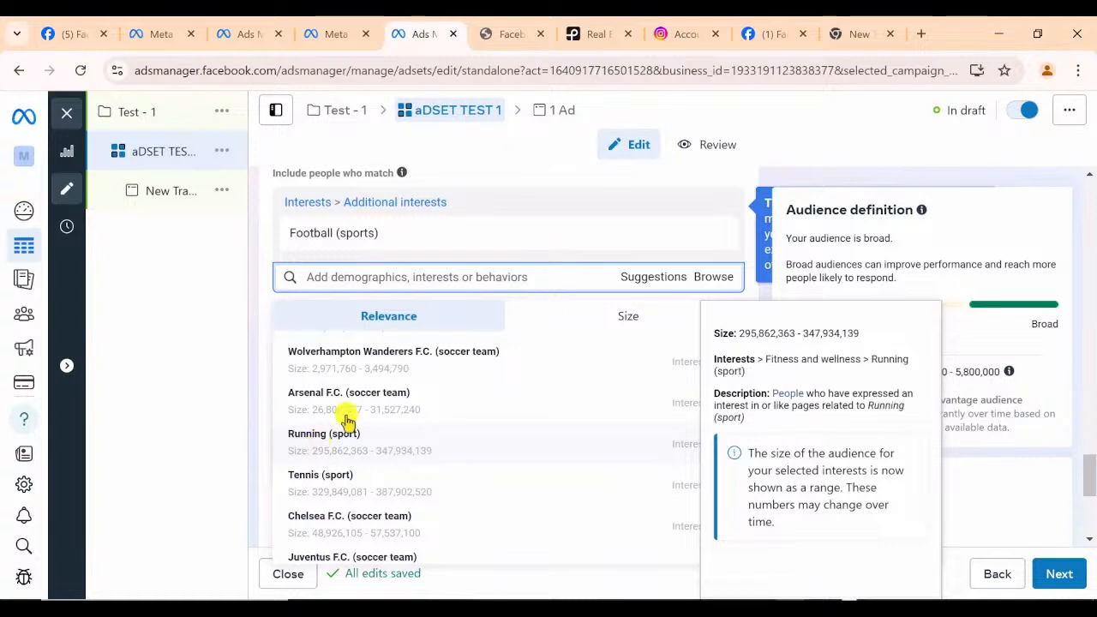
{"action": "scroll", "coordinate": [348, 420], "scroll_direction": "down", "scroll_amount": 2}
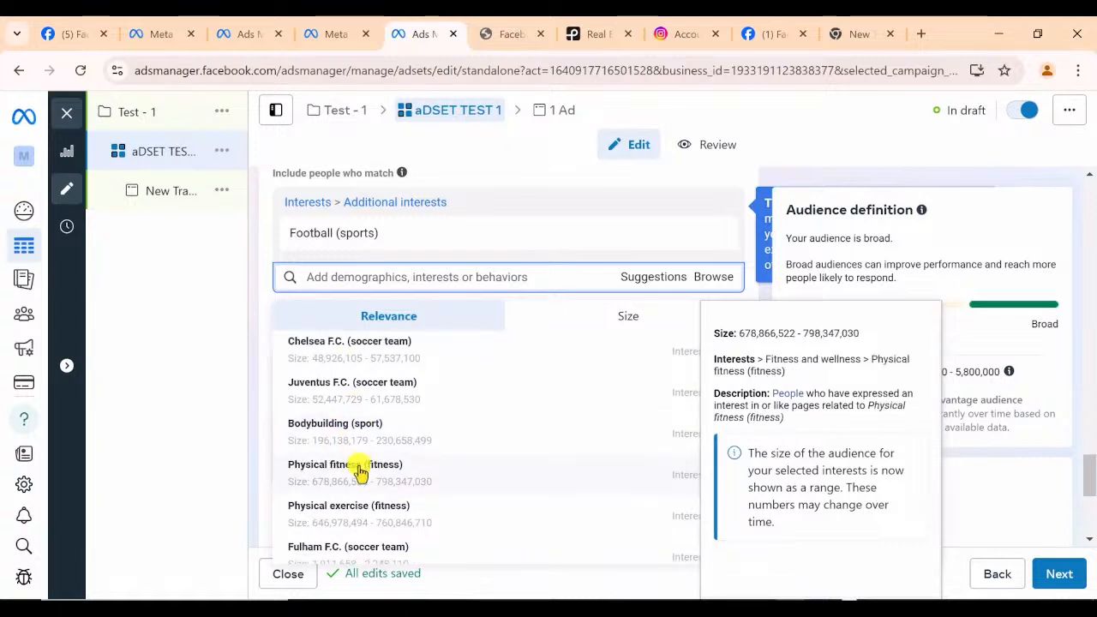
{"action": "scroll", "coordinate": [360, 445], "scroll_direction": "up", "scroll_amount": 1}
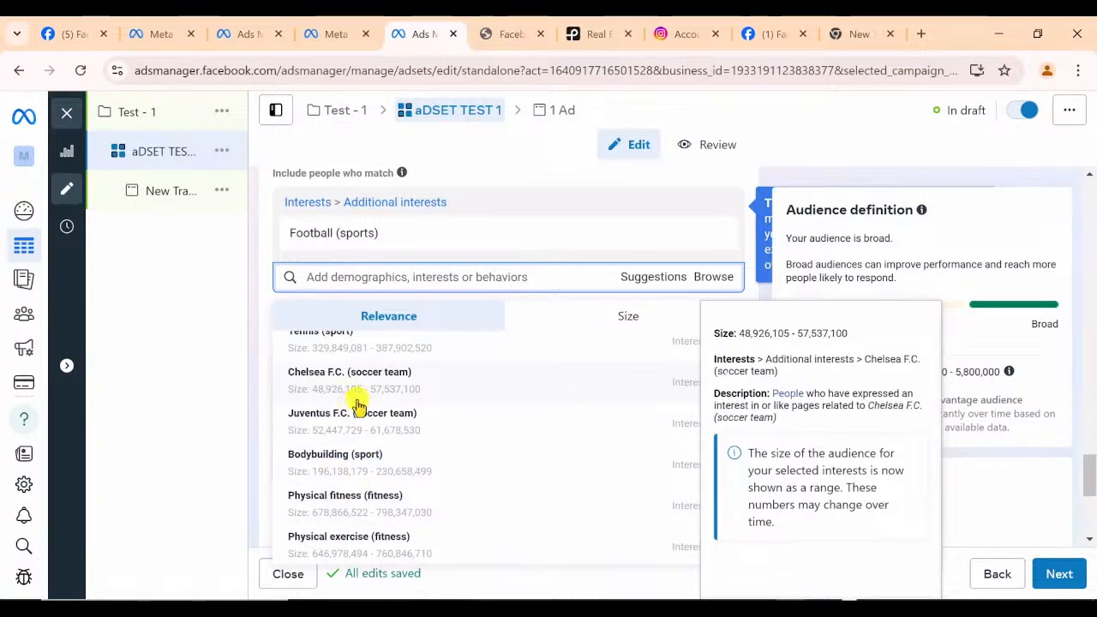
{"action": "scroll", "coordinate": [365, 412], "scroll_direction": "down", "scroll_amount": 1}
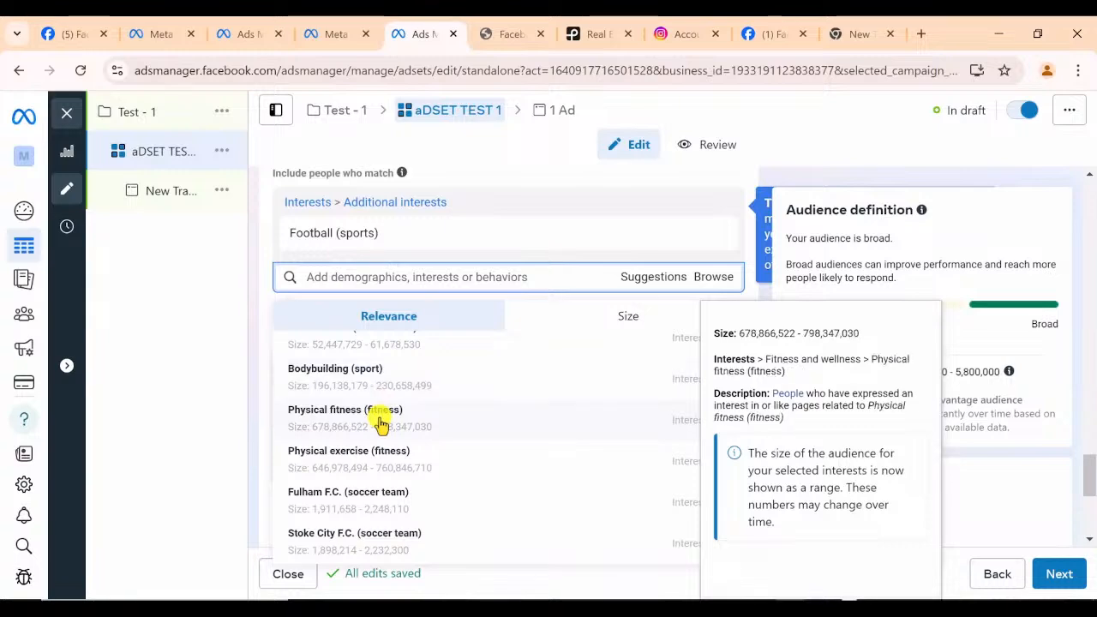
Add the suggested interest Premier League (soccer league) to the detailed targeting and close the suggestions
{"action": "scroll", "coordinate": [377, 438], "scroll_direction": "up", "scroll_amount": 5}
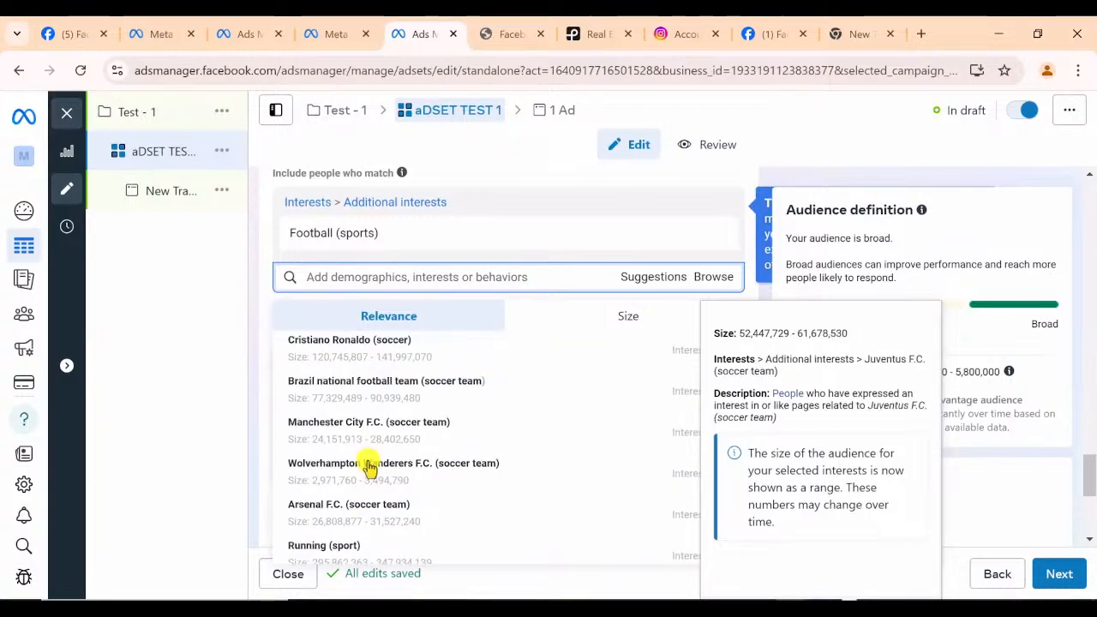
{"action": "scroll", "coordinate": [371, 467], "scroll_direction": "up", "scroll_amount": 4}
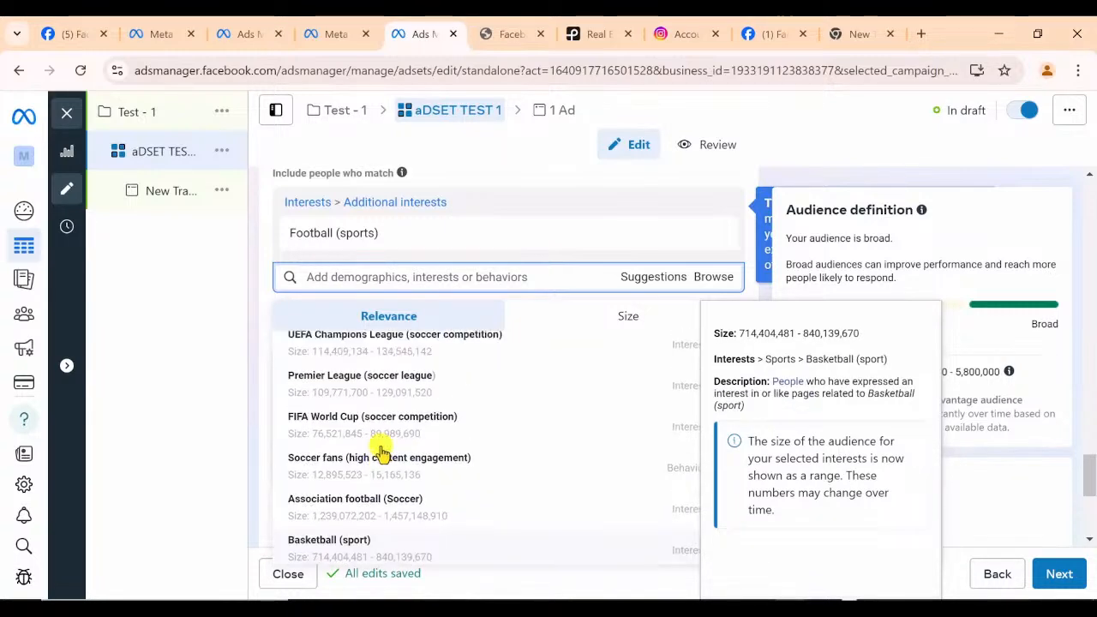
{"action": "scroll", "coordinate": [381, 452], "scroll_direction": "up", "scroll_amount": 1}
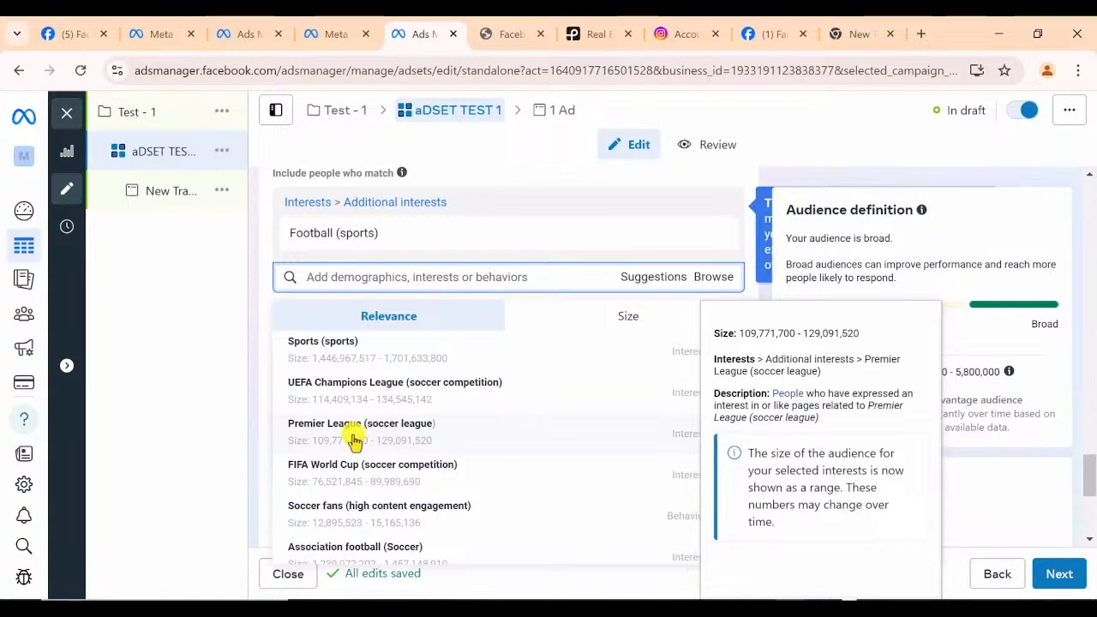
{"action": "left_click", "coordinate": [355, 442]}
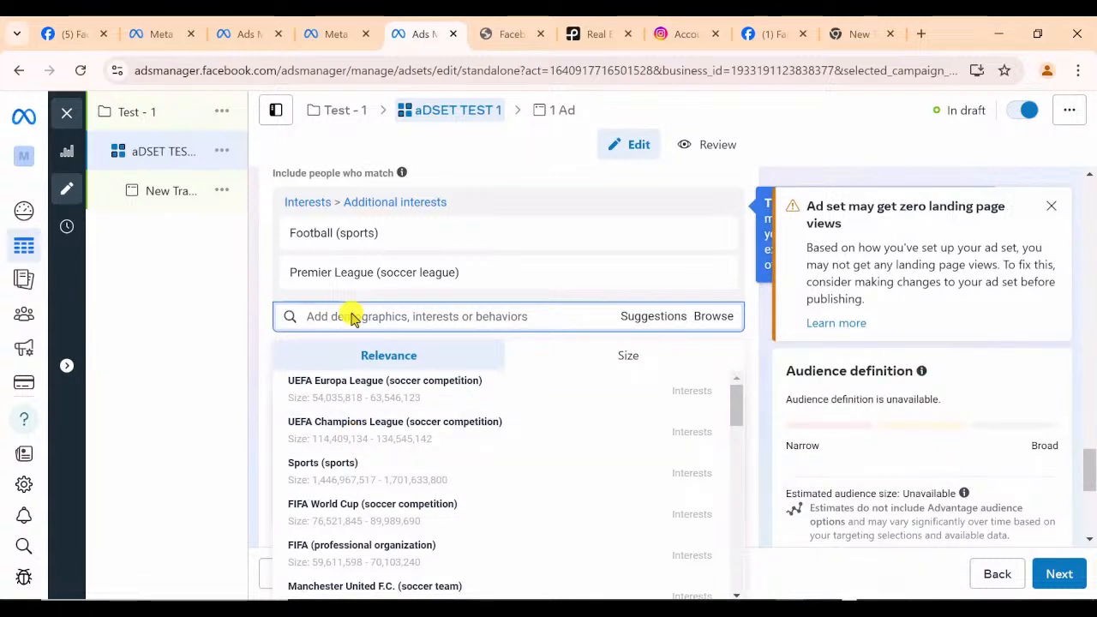
{"action": "mouse_move", "coordinate": [471, 228]}
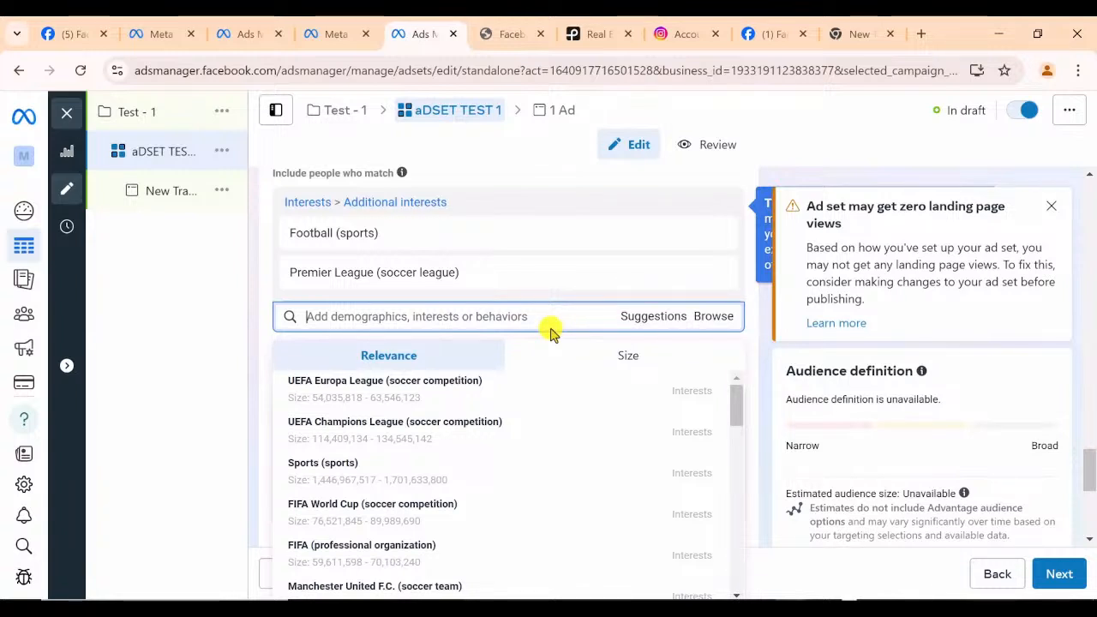
{"action": "left_click", "coordinate": [635, 325]}
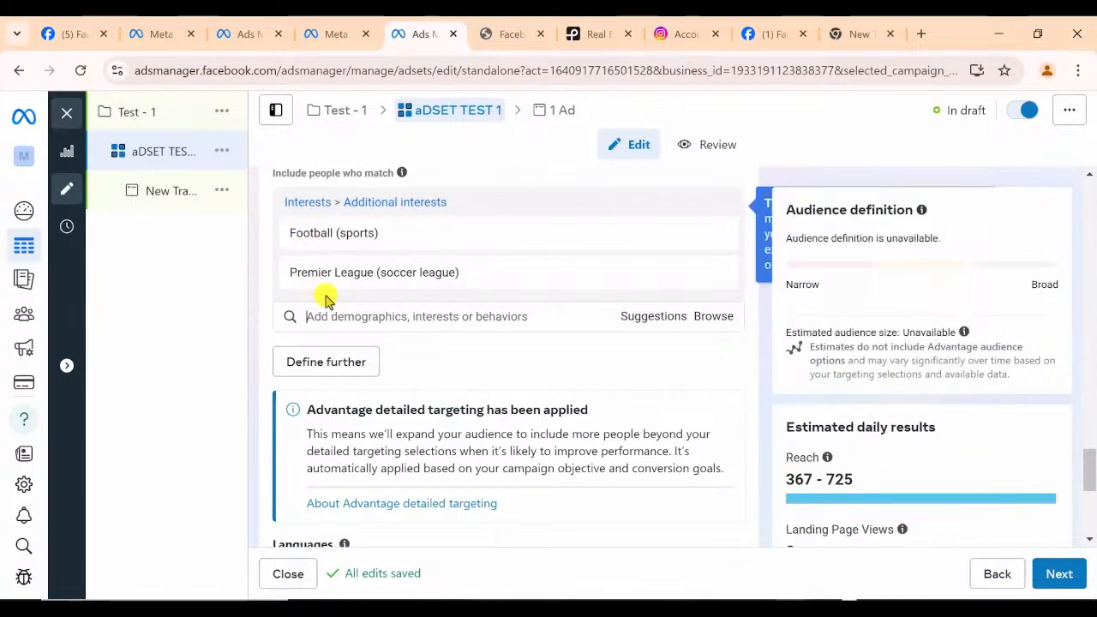
Open the ad set's placements for editing and switch from Advantage+ placements to Manual placements
{"action": "scroll", "coordinate": [326, 298], "scroll_direction": "down", "scroll_amount": 2}
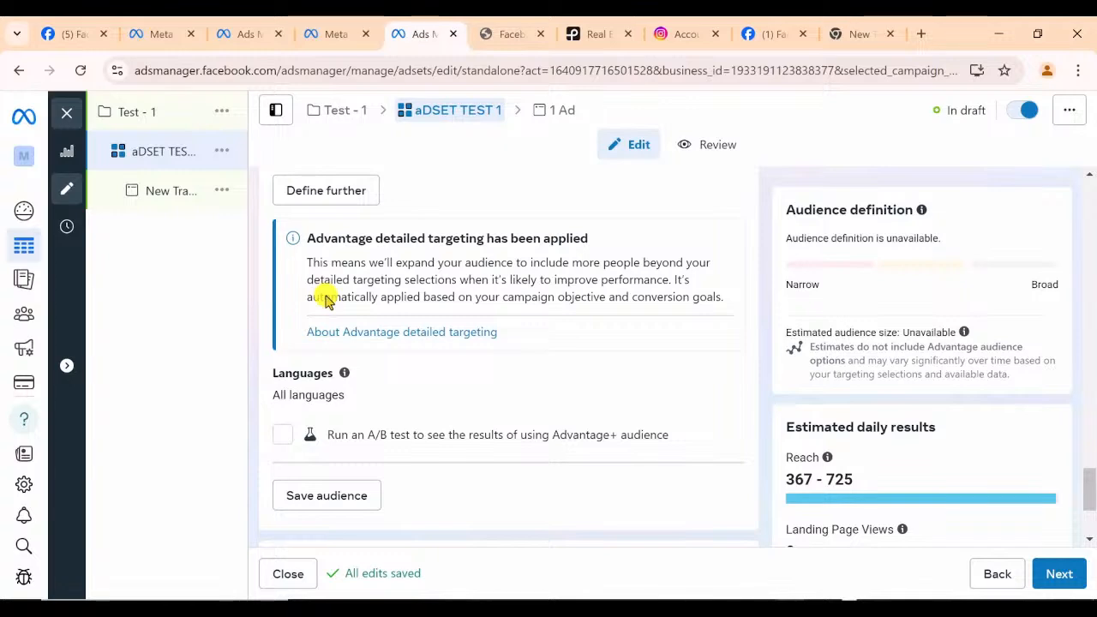
{"action": "scroll", "coordinate": [326, 298], "scroll_direction": "down", "scroll_amount": 1}
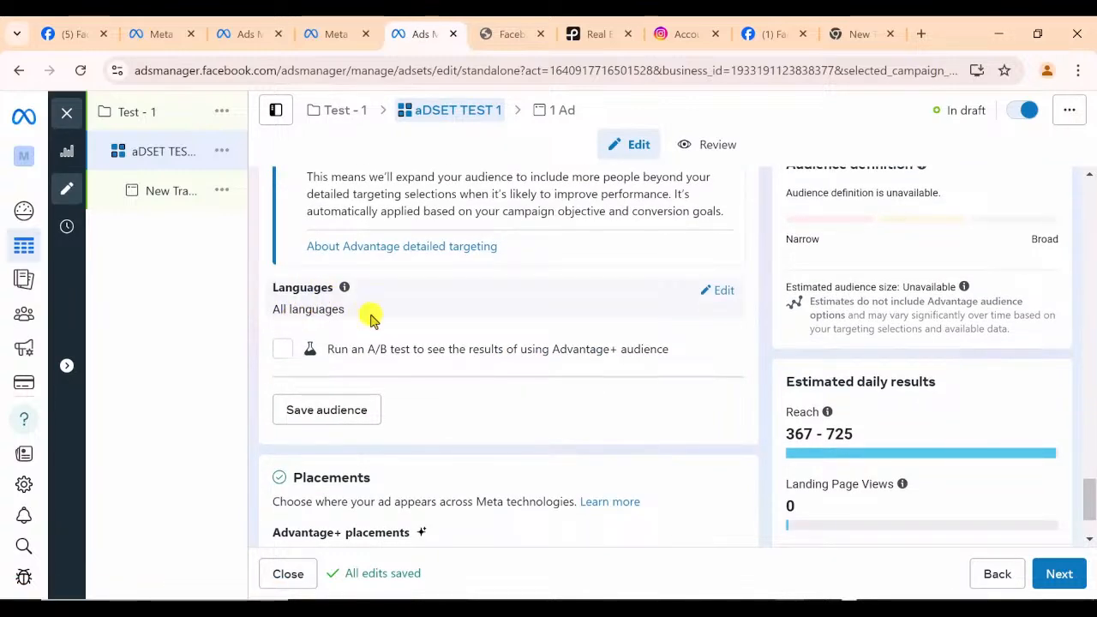
{"action": "scroll", "coordinate": [372, 319], "scroll_direction": "down", "scroll_amount": 1}
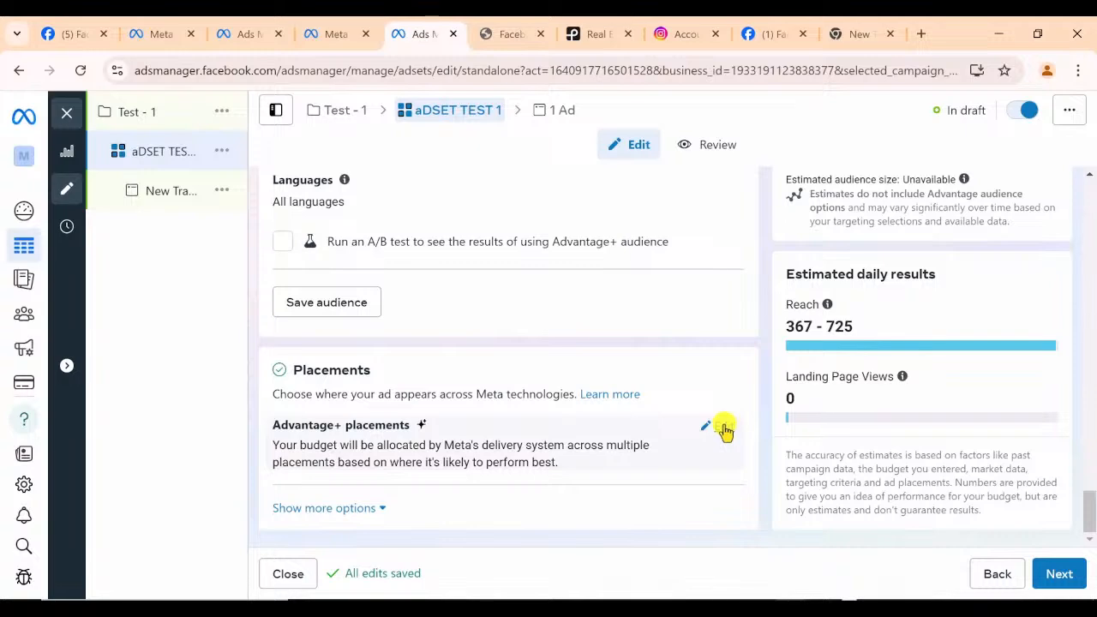
{"action": "left_click", "coordinate": [724, 431]}
{"action": "scroll", "coordinate": [546, 425], "scroll_direction": "up", "scroll_amount": 2}
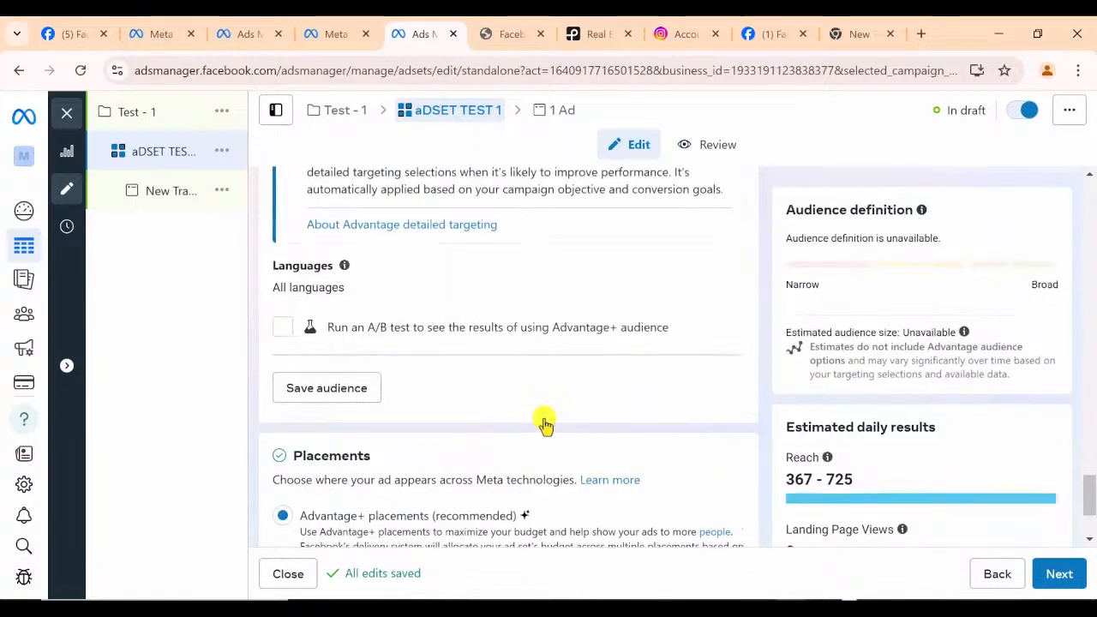
{"action": "scroll", "coordinate": [546, 424], "scroll_direction": "down", "scroll_amount": 3}
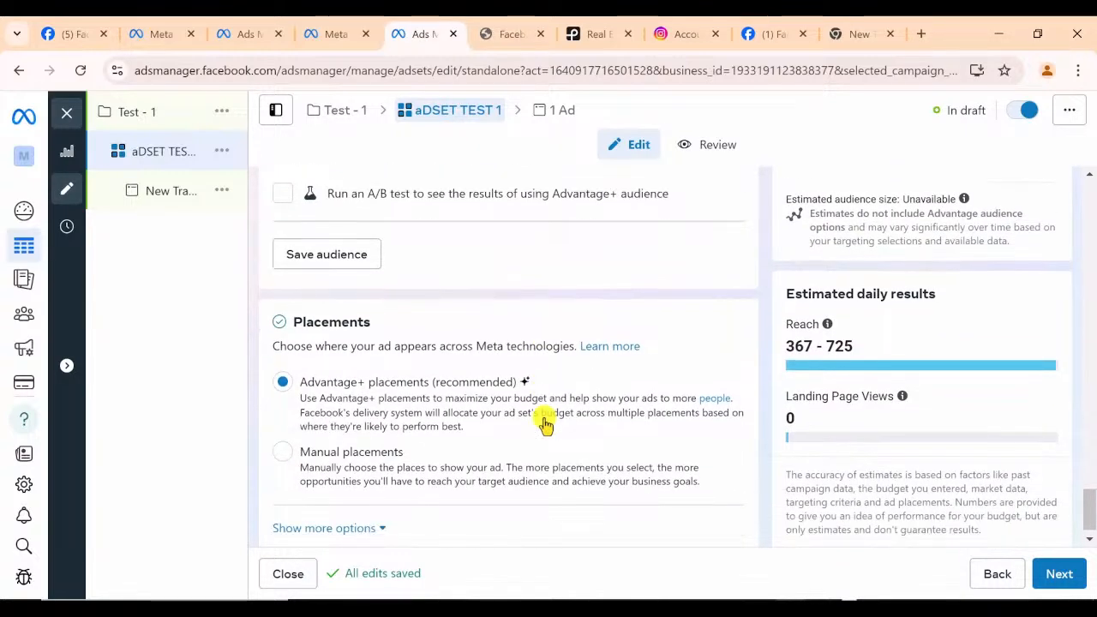
{"action": "scroll", "coordinate": [546, 426], "scroll_direction": "down", "scroll_amount": 1}
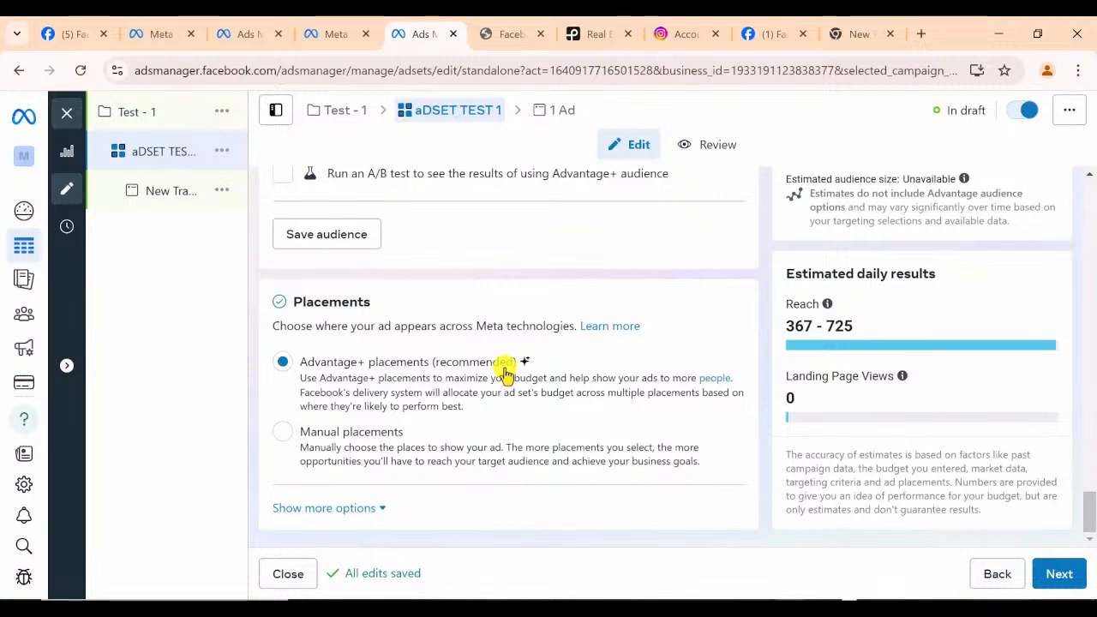
{"action": "left_click", "coordinate": [284, 435]}
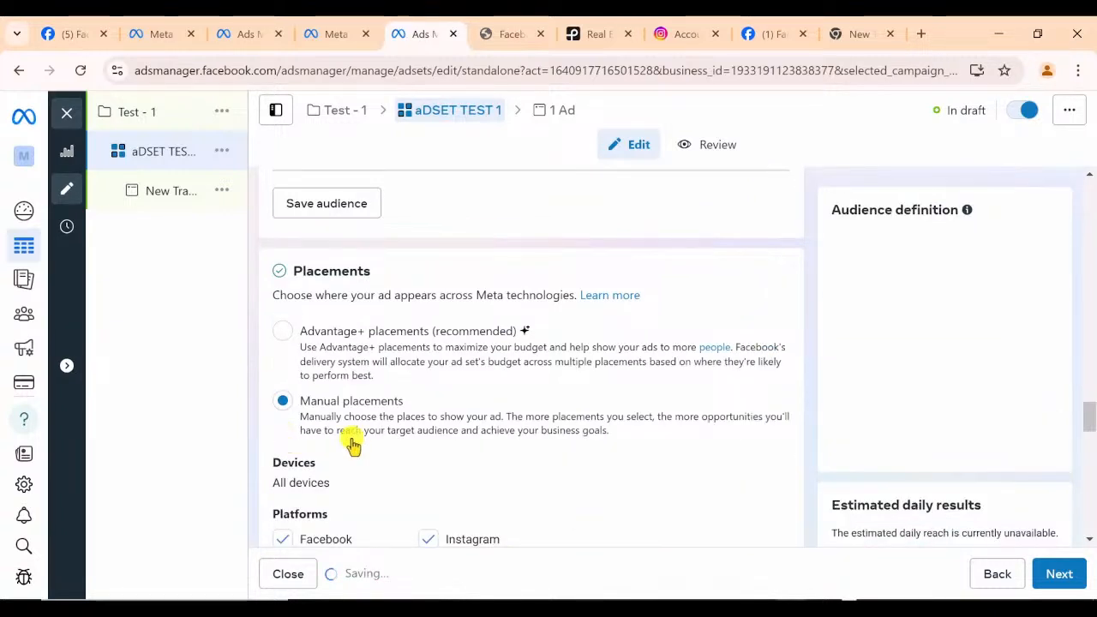
Exclude the Messenger and Audience Network platforms from the manual placements, leaving Facebook and Instagram selected
{"action": "scroll", "coordinate": [403, 438], "scroll_direction": "down", "scroll_amount": 3}
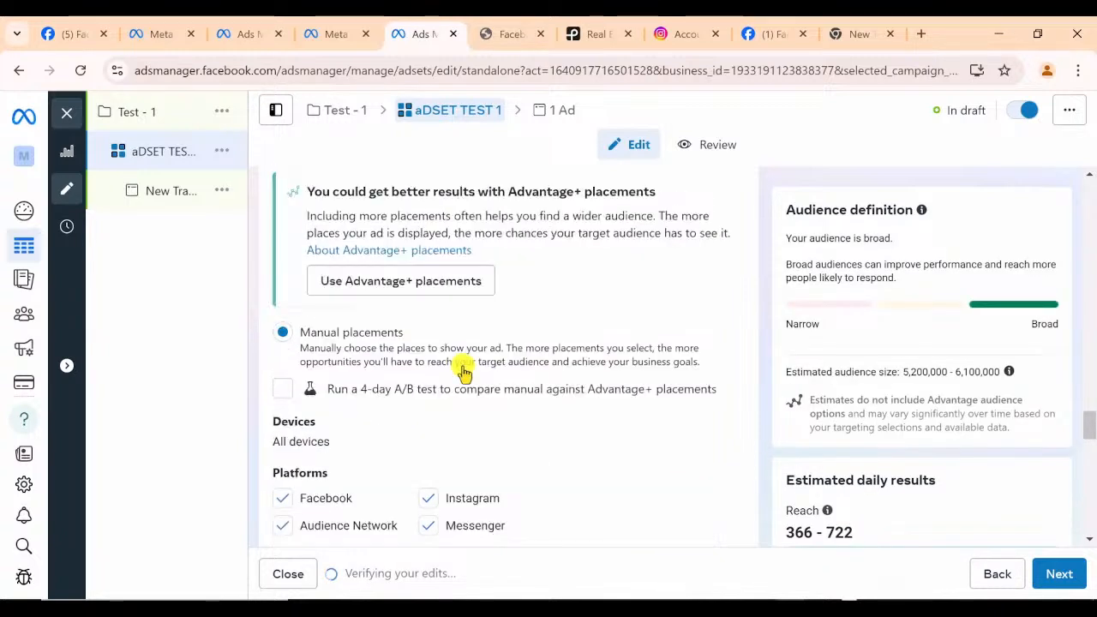
{"action": "scroll", "coordinate": [463, 370], "scroll_direction": "down", "scroll_amount": 3}
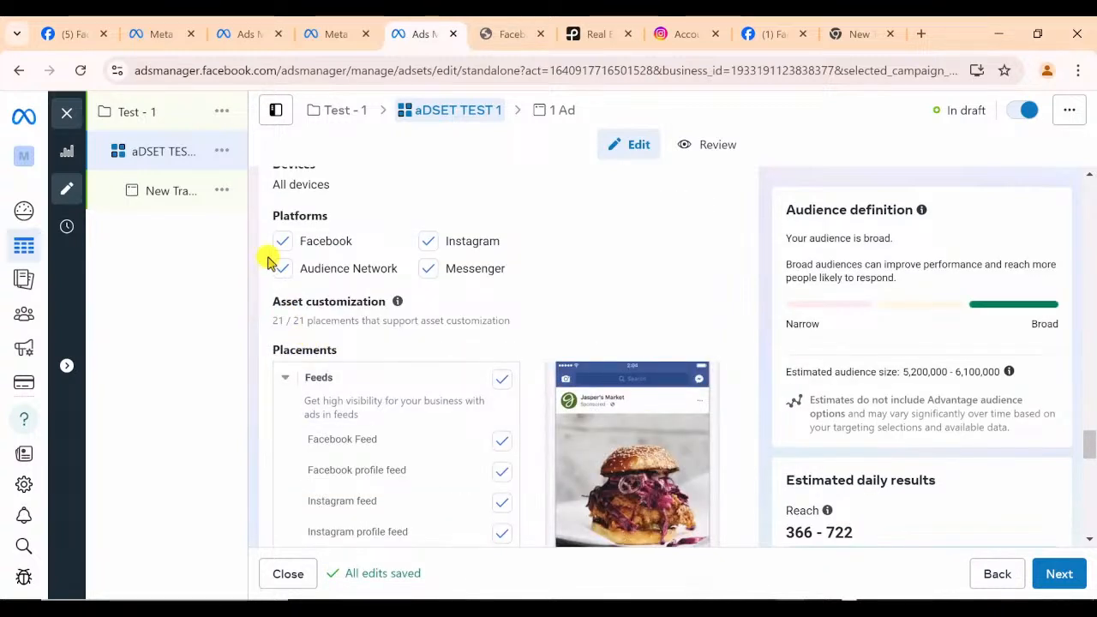
{"action": "left_click", "coordinate": [429, 270]}
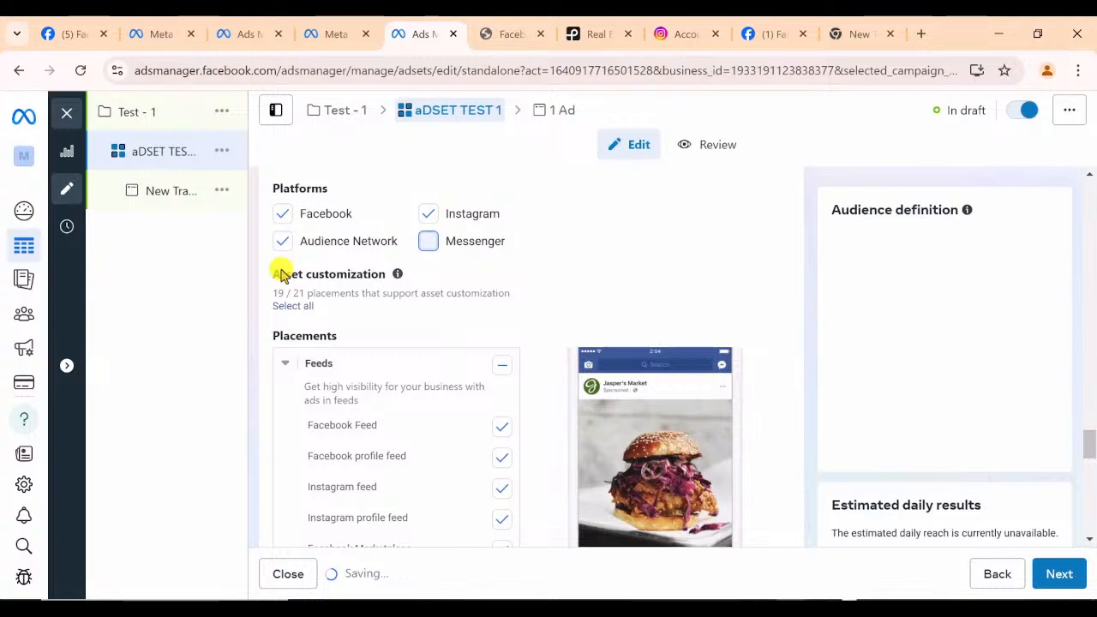
{"action": "left_click", "coordinate": [282, 269]}
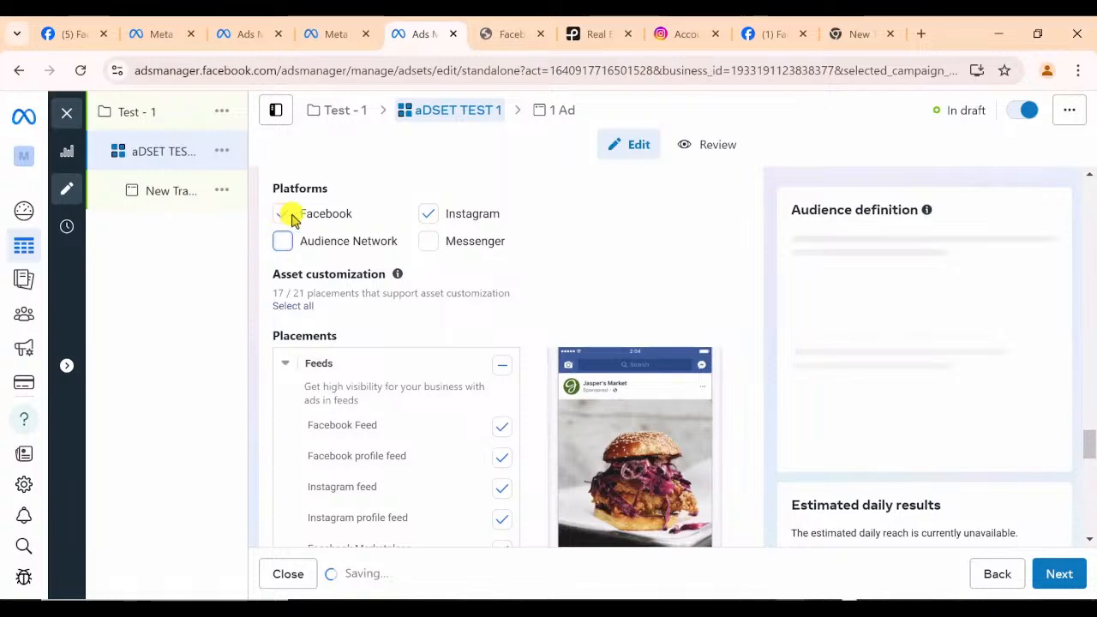
Look through the selected manual placements under Feeds, Stories and Reels, and In-stream ads for videos and reels
{"action": "scroll", "coordinate": [483, 254], "scroll_direction": "down", "scroll_amount": 1}
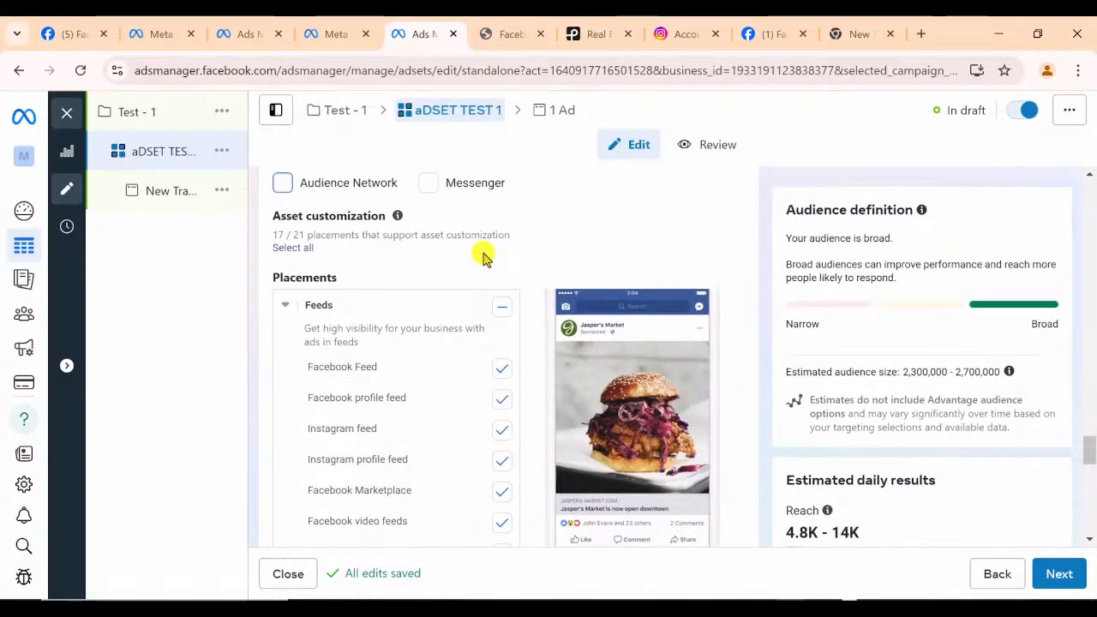
{"action": "scroll", "coordinate": [483, 254], "scroll_direction": "down", "scroll_amount": 1}
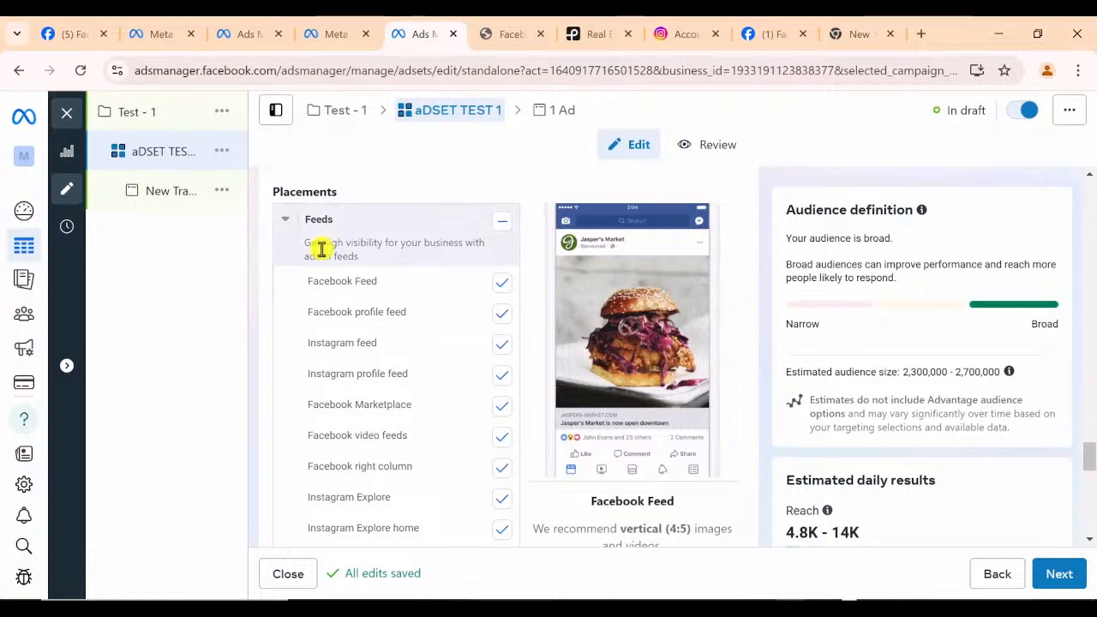
{"action": "scroll", "coordinate": [320, 248], "scroll_direction": "down", "scroll_amount": 1}
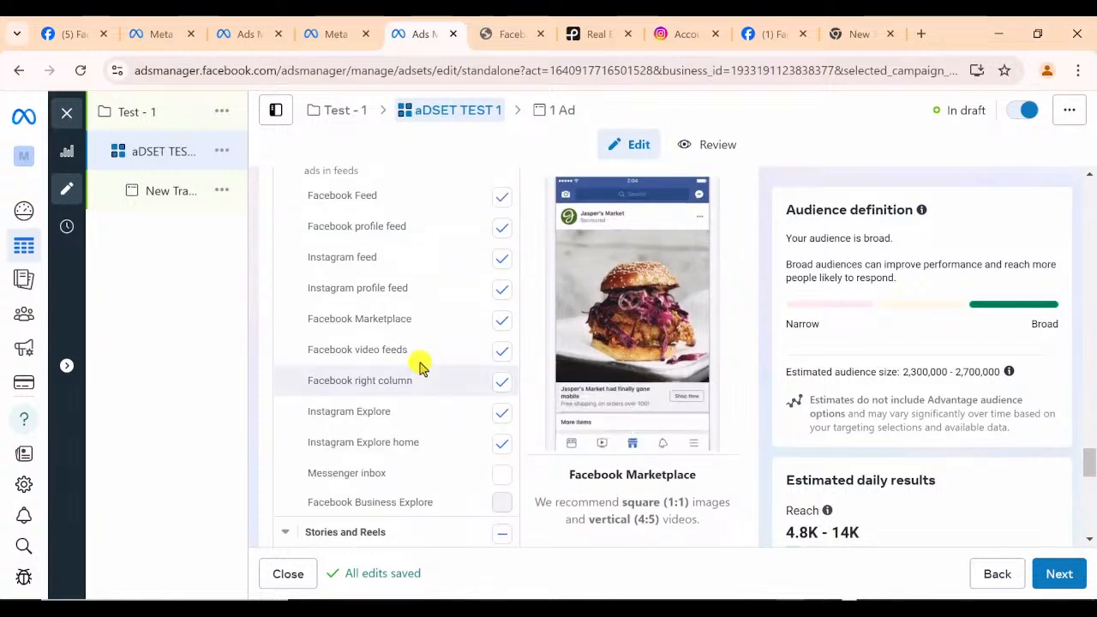
{"action": "scroll", "coordinate": [420, 365], "scroll_direction": "up", "scroll_amount": 1}
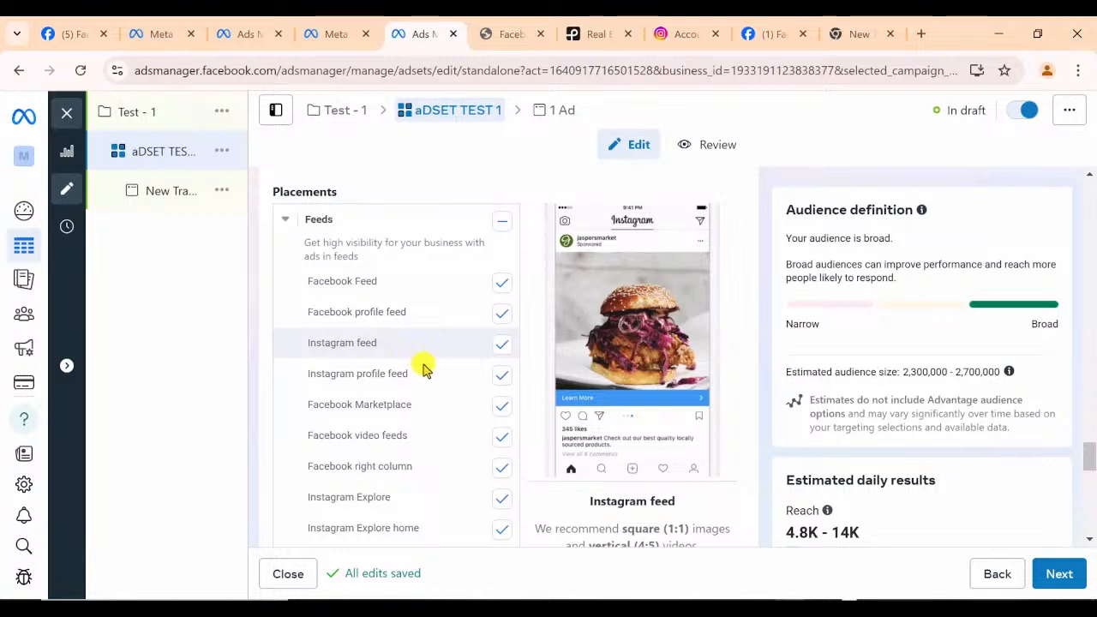
{"action": "scroll", "coordinate": [423, 368], "scroll_direction": "down", "scroll_amount": 1}
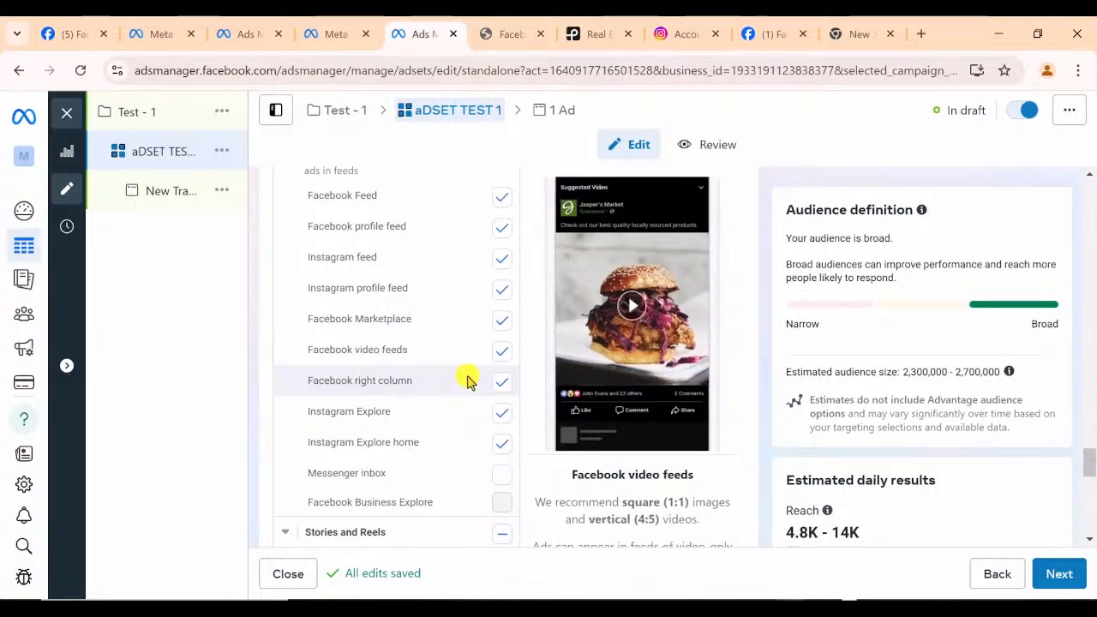
{"action": "scroll", "coordinate": [446, 393], "scroll_direction": "down", "scroll_amount": 1}
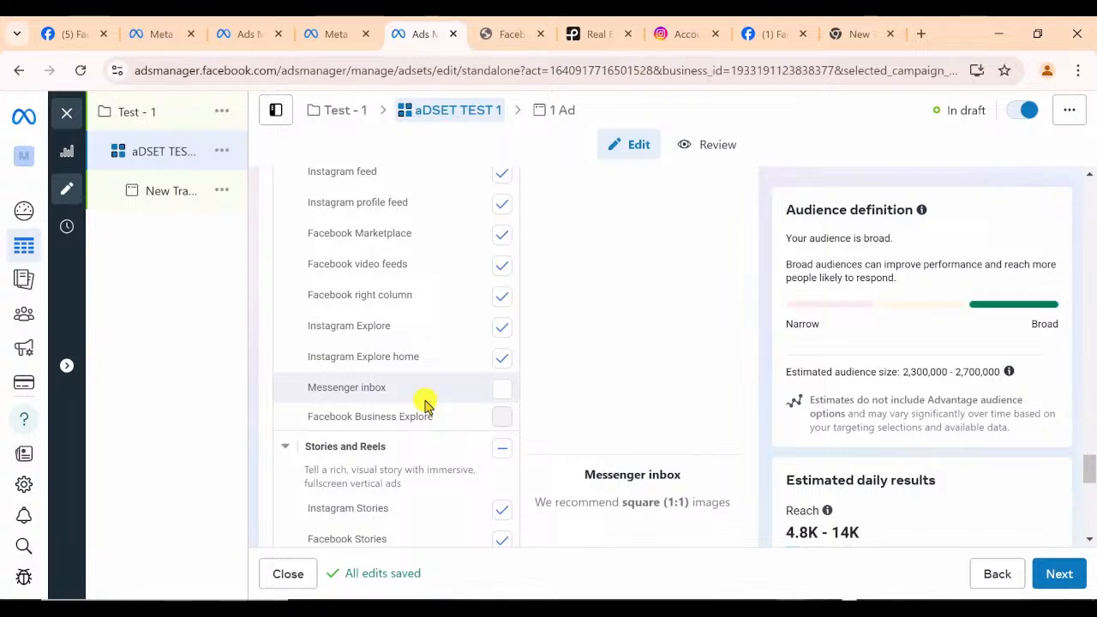
{"action": "scroll", "coordinate": [425, 403], "scroll_direction": "down", "scroll_amount": 3}
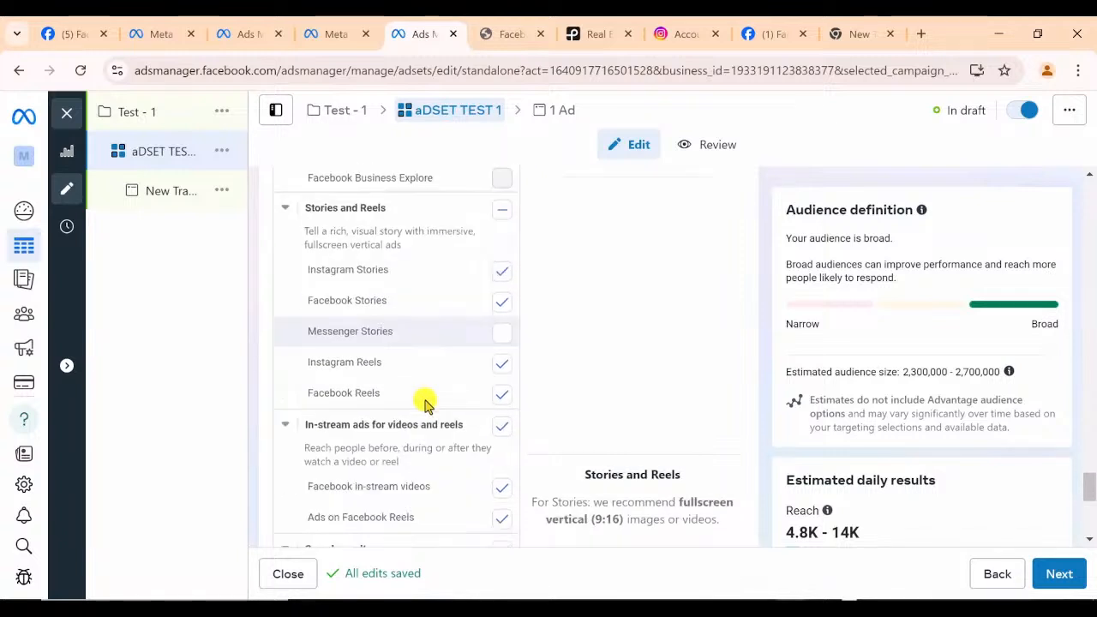
{"action": "scroll", "coordinate": [425, 403], "scroll_direction": "down", "scroll_amount": 1}
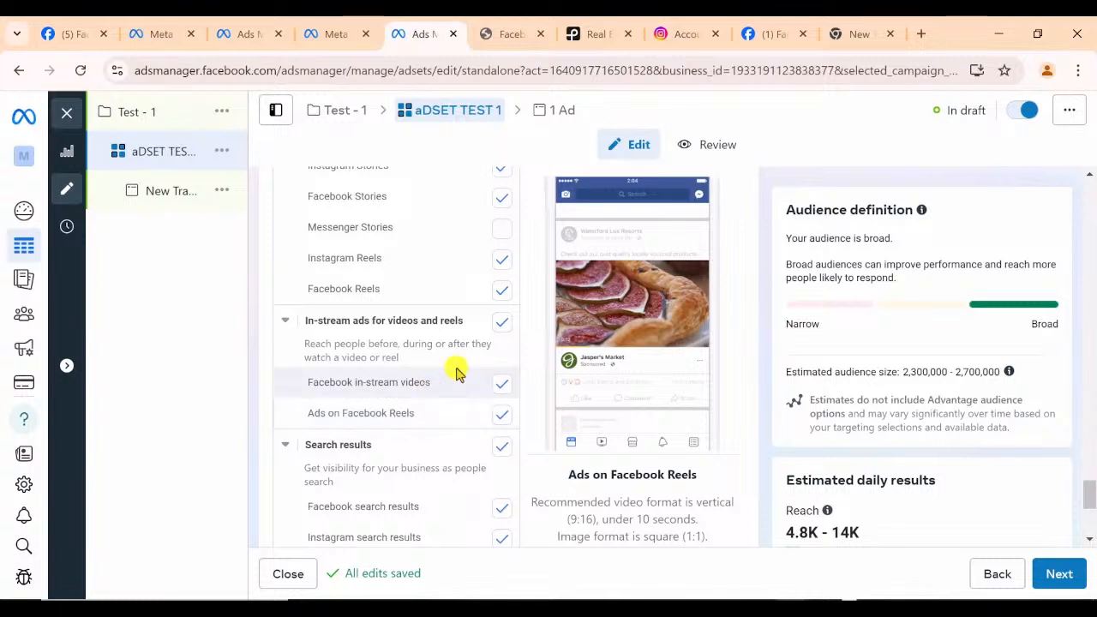
Exclude the Search results placements on Facebook and Instagram, keeping In-stream ads for videos and reels selected
{"action": "left_click", "coordinate": [497, 324]}
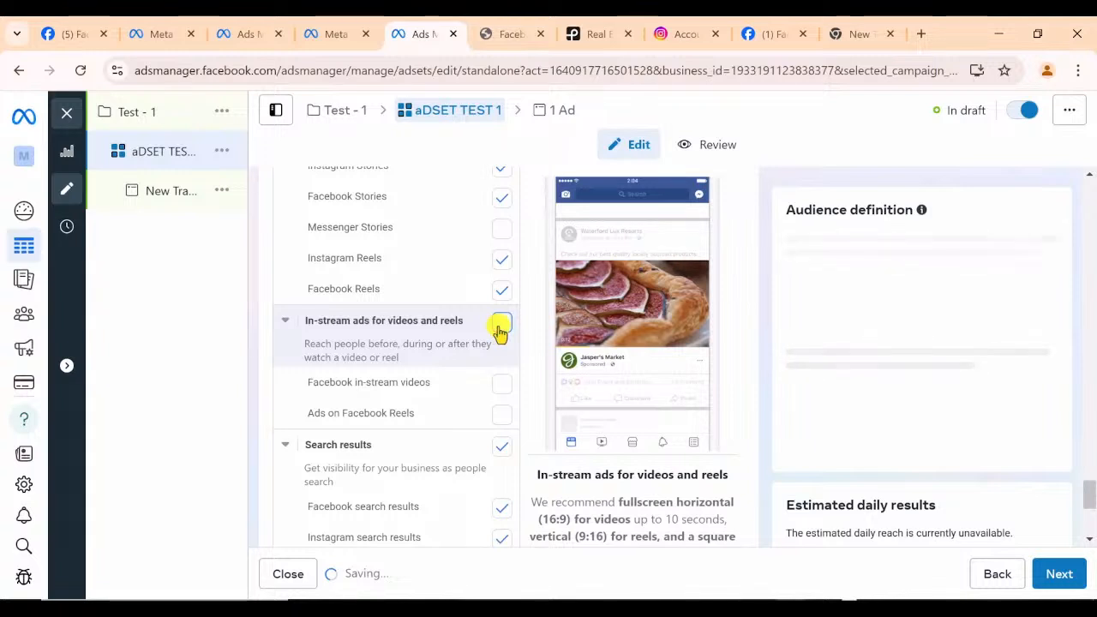
{"action": "left_click", "coordinate": [500, 326]}
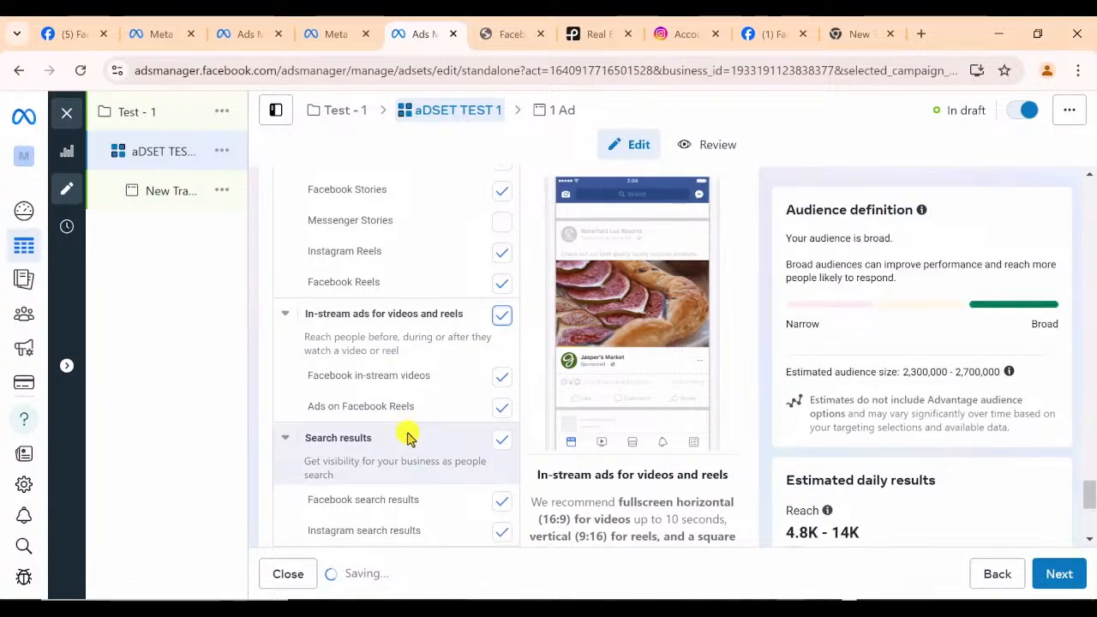
{"action": "scroll", "coordinate": [410, 438], "scroll_direction": "down", "scroll_amount": 1}
{"action": "left_click", "coordinate": [501, 367]}
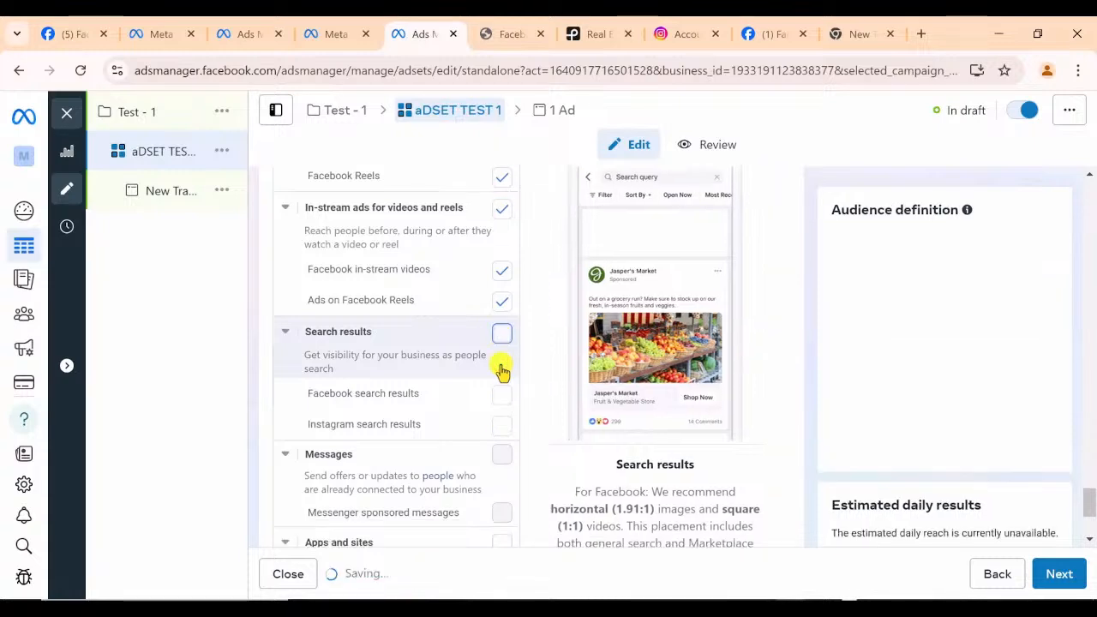
{"action": "scroll", "coordinate": [419, 421], "scroll_direction": "down", "scroll_amount": 2}
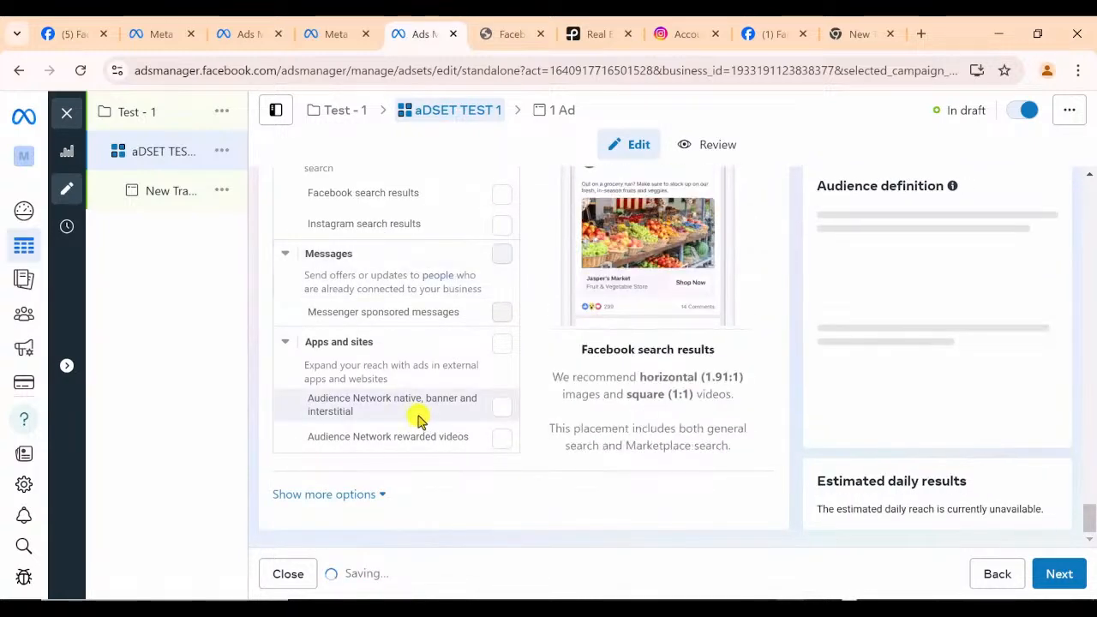
Exclude the Facebook right column and Facebook Marketplace placements from Feeds
{"action": "scroll", "coordinate": [419, 419], "scroll_direction": "up", "scroll_amount": 5}
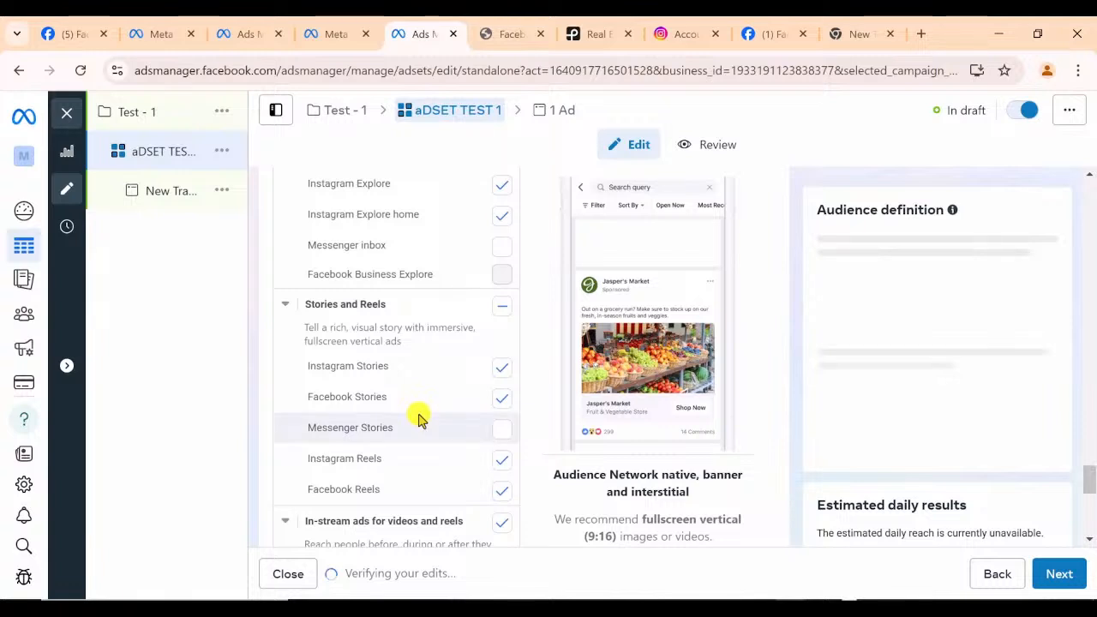
{"action": "scroll", "coordinate": [419, 419], "scroll_direction": "down", "scroll_amount": 1}
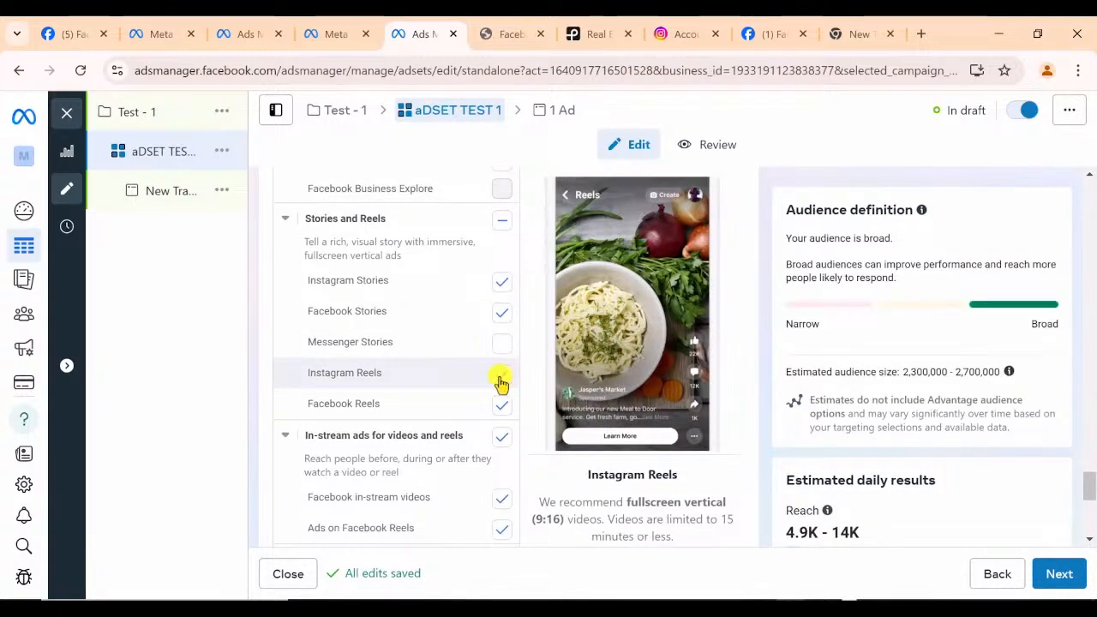
{"action": "scroll", "coordinate": [501, 381], "scroll_direction": "up", "scroll_amount": 1}
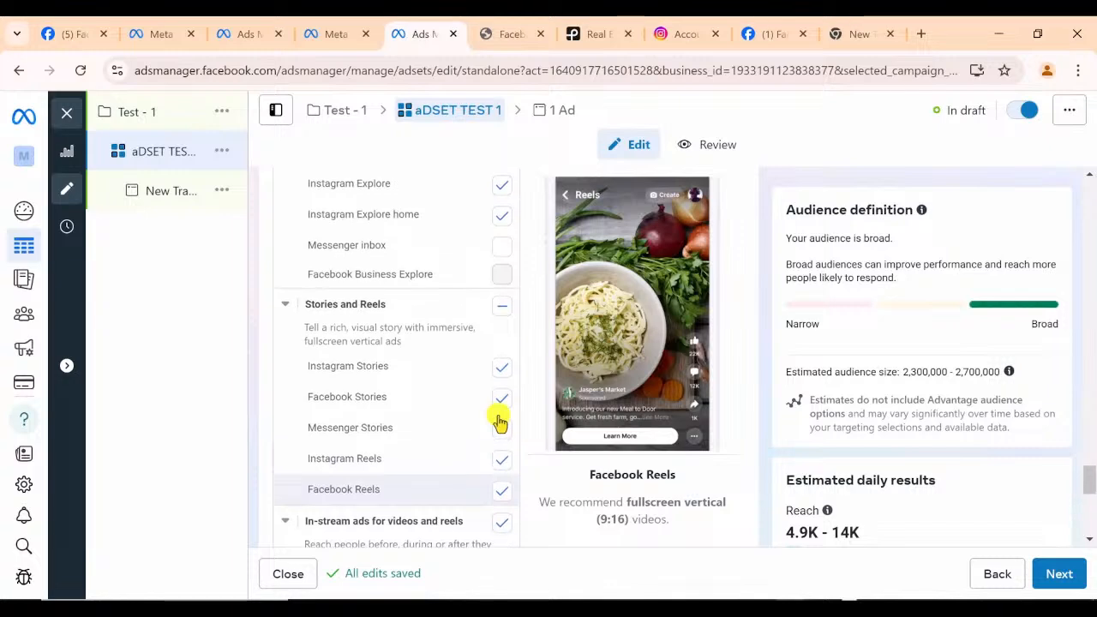
{"action": "scroll", "coordinate": [500, 420], "scroll_direction": "up", "scroll_amount": 2}
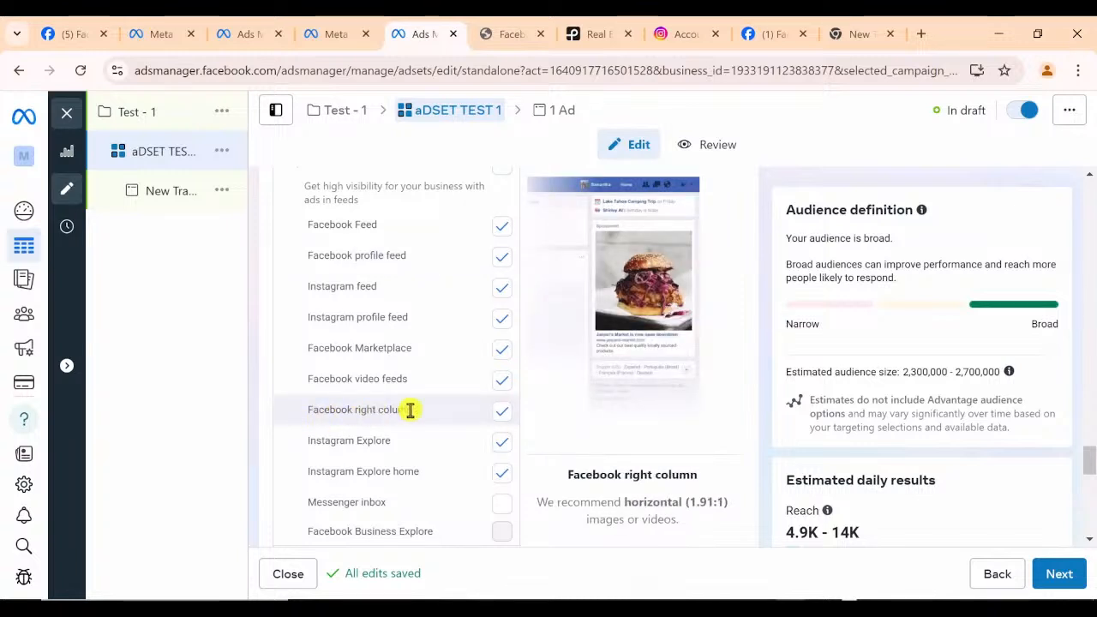
{"action": "left_click", "coordinate": [503, 413]}
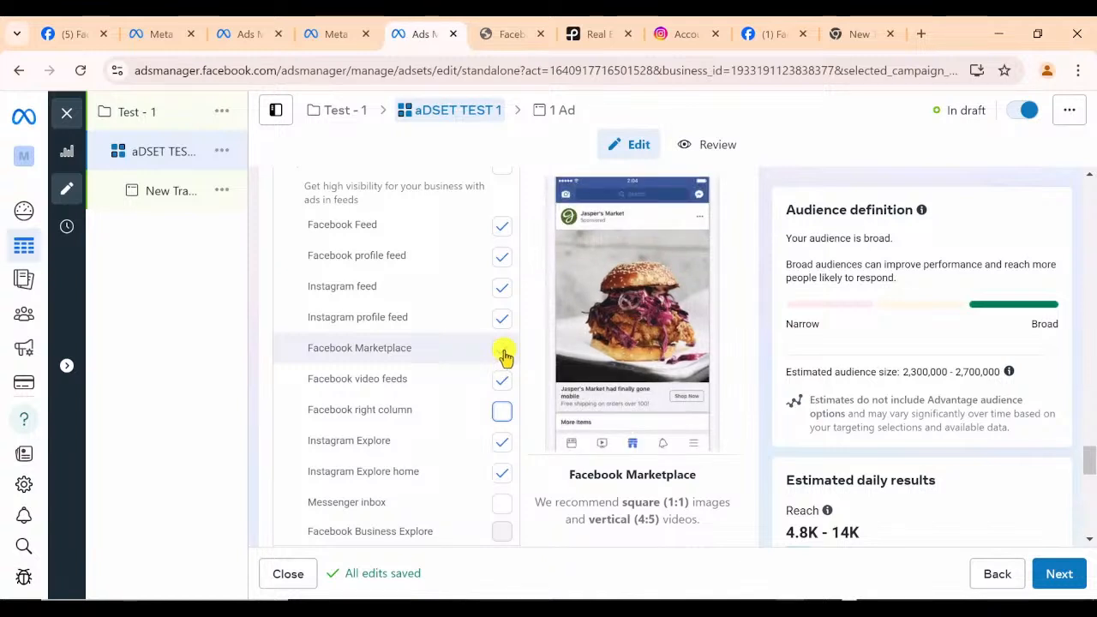
{"action": "left_click", "coordinate": [503, 352]}
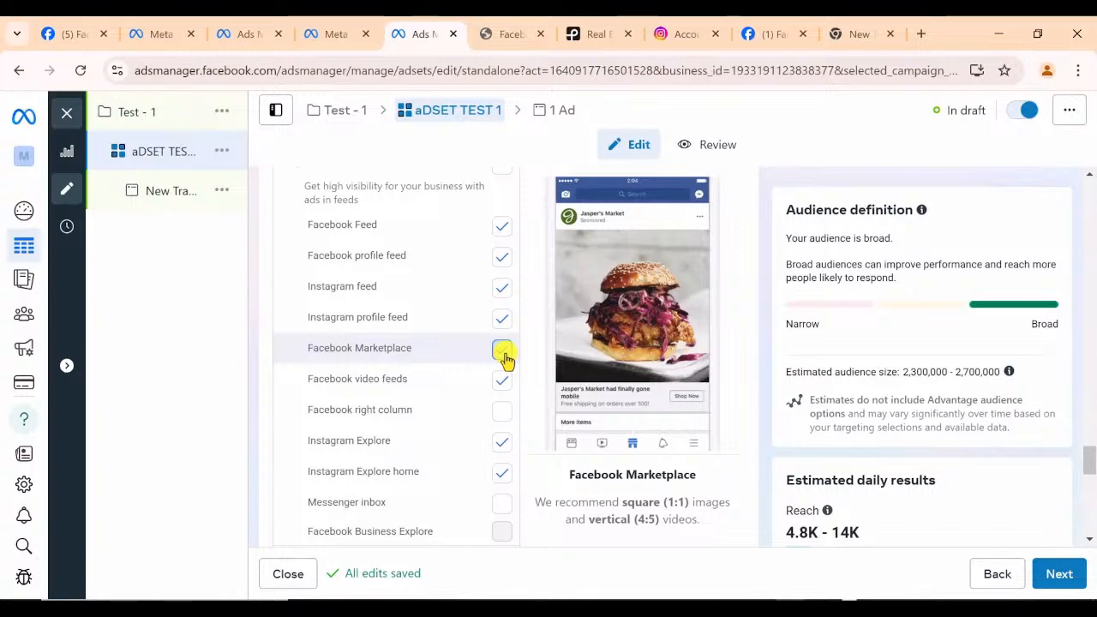
Review the complete placement selection, from the platforms and Feeds down to Messages and Apps and sites
{"action": "scroll", "coordinate": [506, 358], "scroll_direction": "down", "scroll_amount": 3}
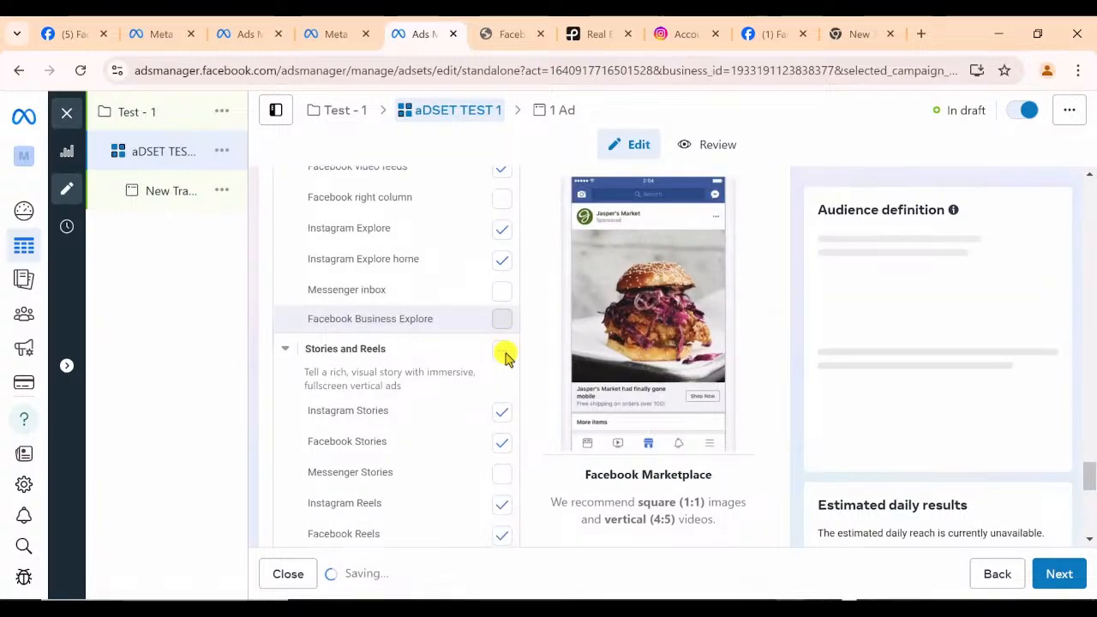
{"action": "scroll", "coordinate": [506, 359], "scroll_direction": "down", "scroll_amount": 5}
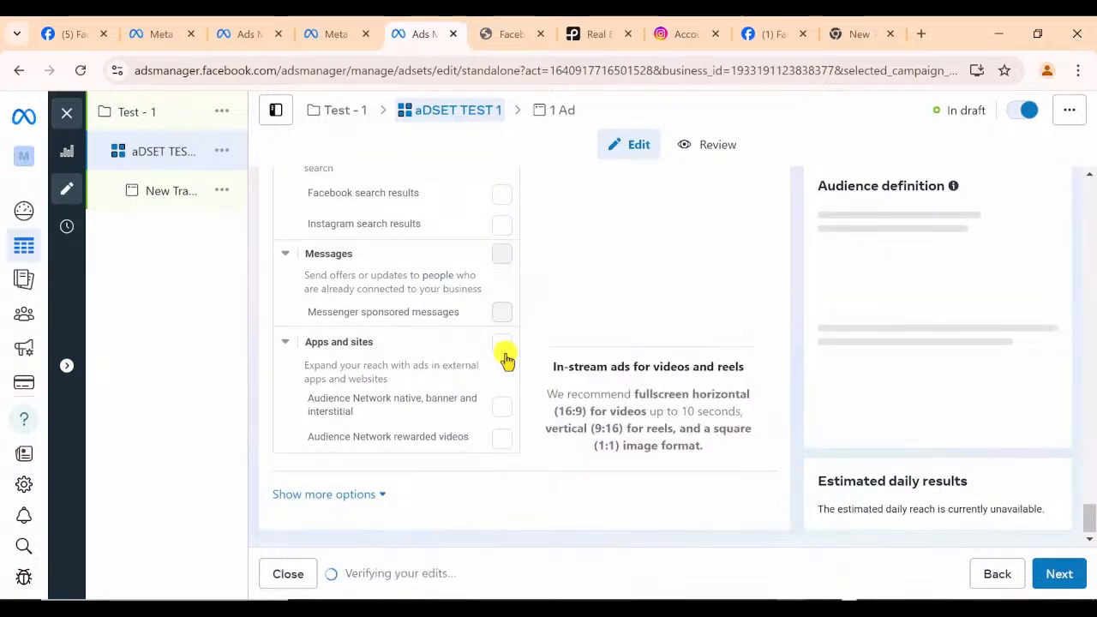
{"action": "scroll", "coordinate": [506, 359], "scroll_direction": "up", "scroll_amount": 8}
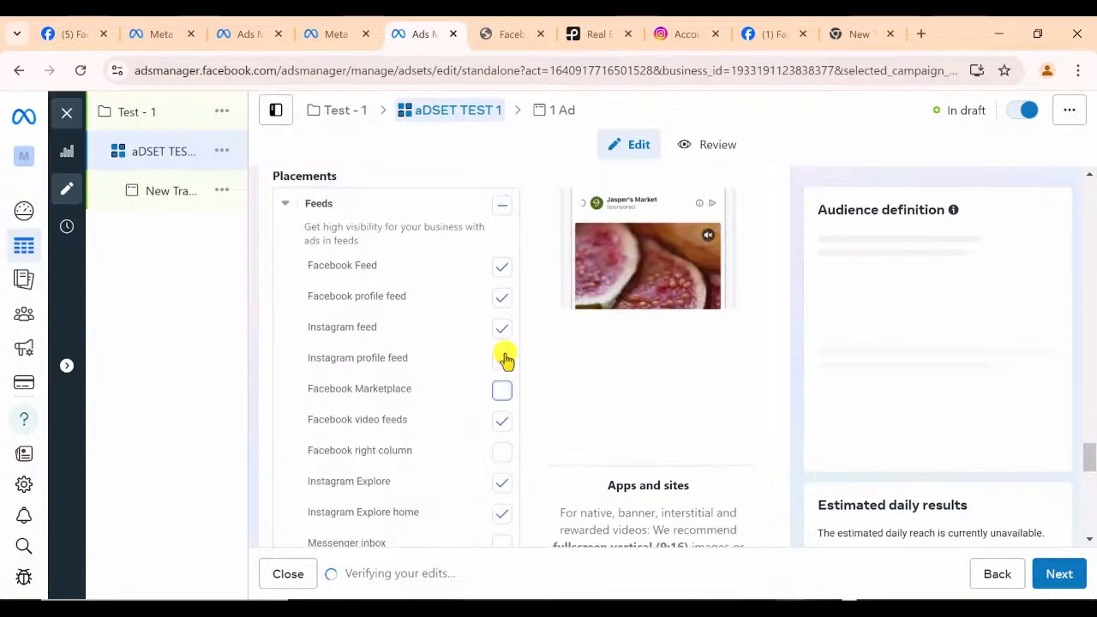
{"action": "scroll", "coordinate": [506, 359], "scroll_direction": "up", "scroll_amount": 3}
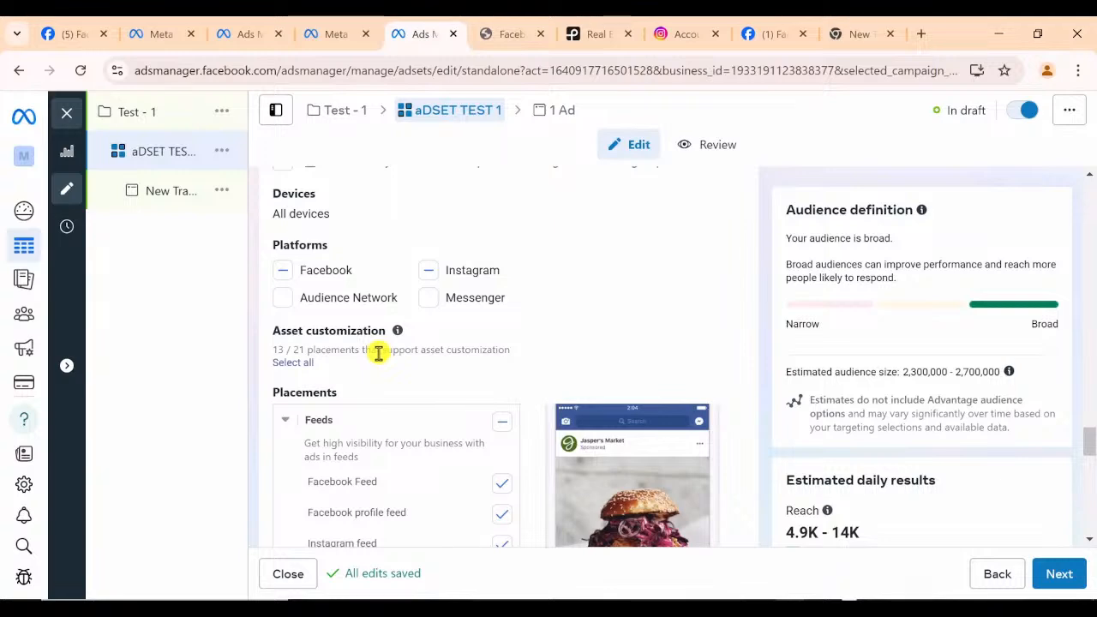
{"action": "scroll", "coordinate": [403, 330], "scroll_direction": "down", "scroll_amount": 5}
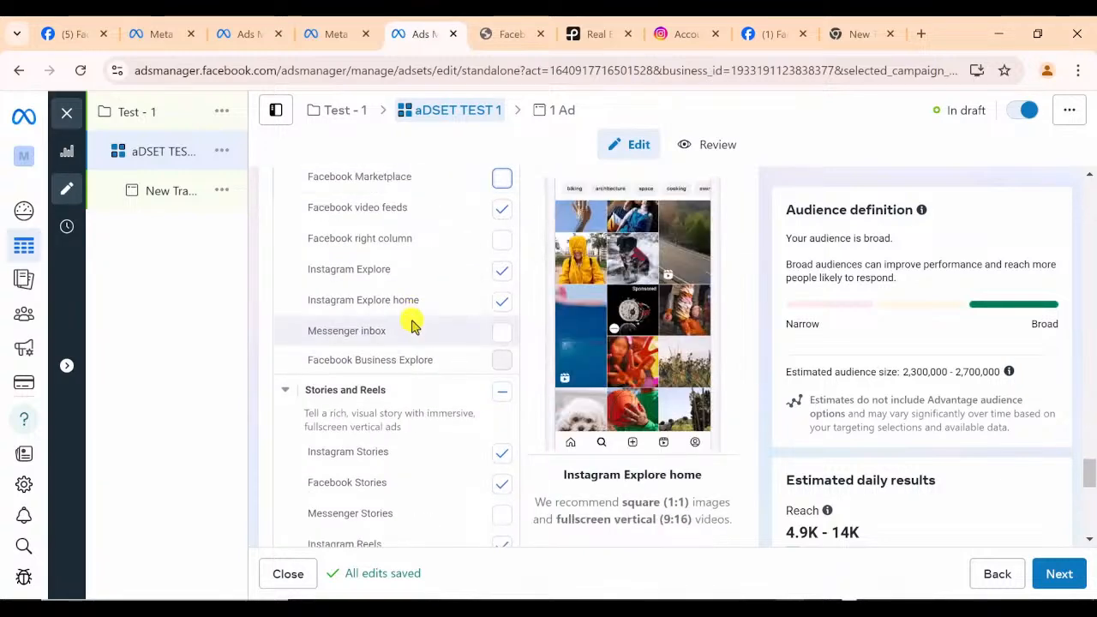
{"action": "scroll", "coordinate": [412, 330], "scroll_direction": "down", "scroll_amount": 5}
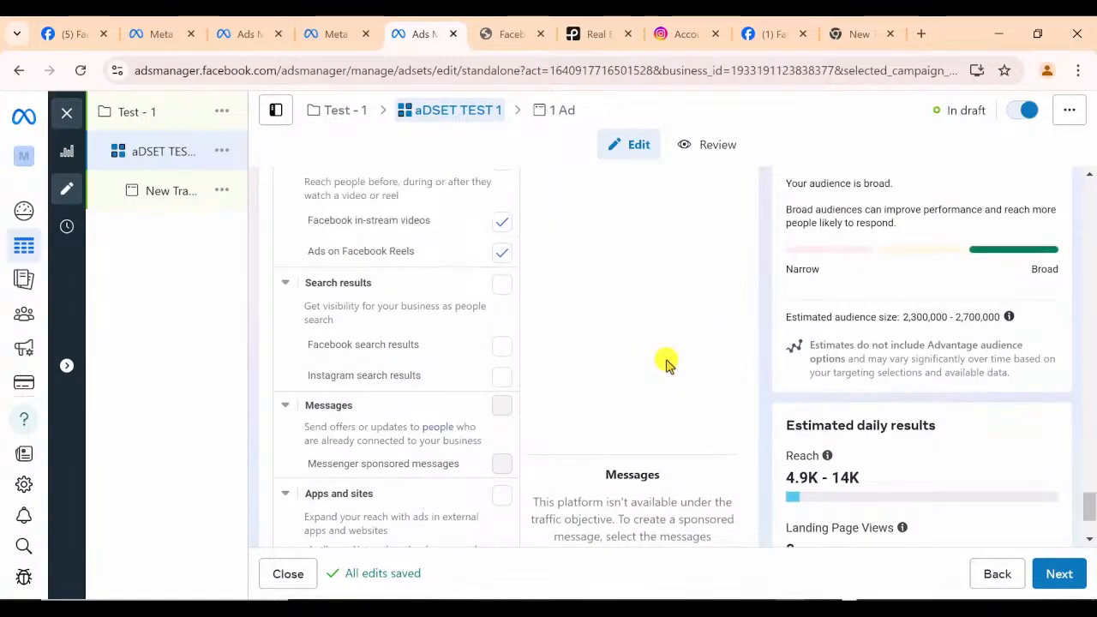
{"action": "scroll", "coordinate": [667, 363], "scroll_direction": "up", "scroll_amount": 3}
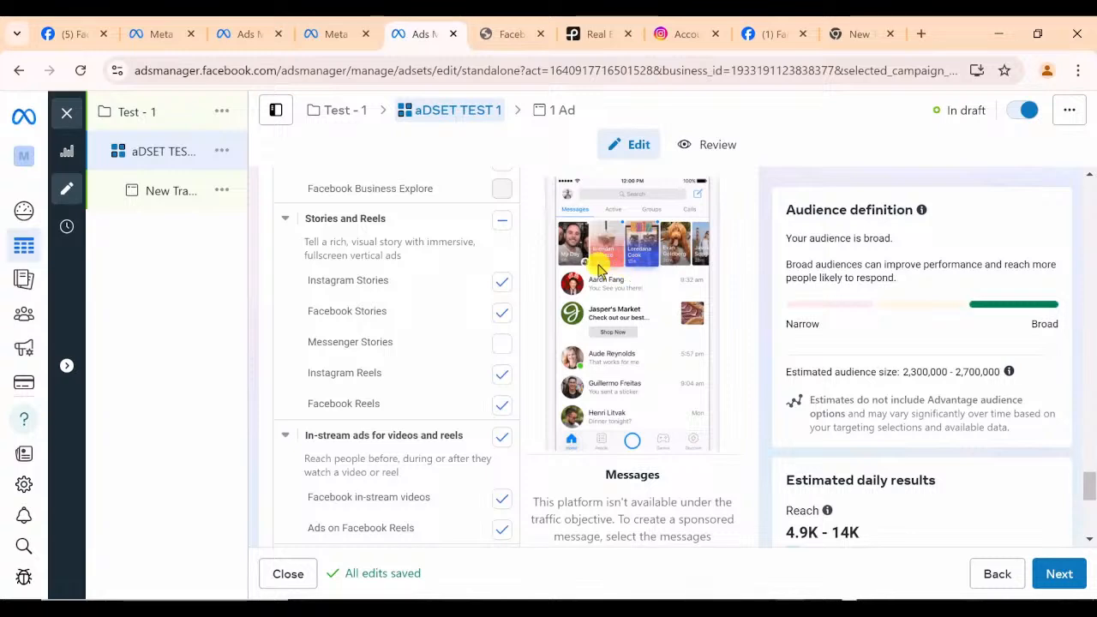
{"action": "scroll", "coordinate": [468, 373], "scroll_direction": "down", "scroll_amount": 4}
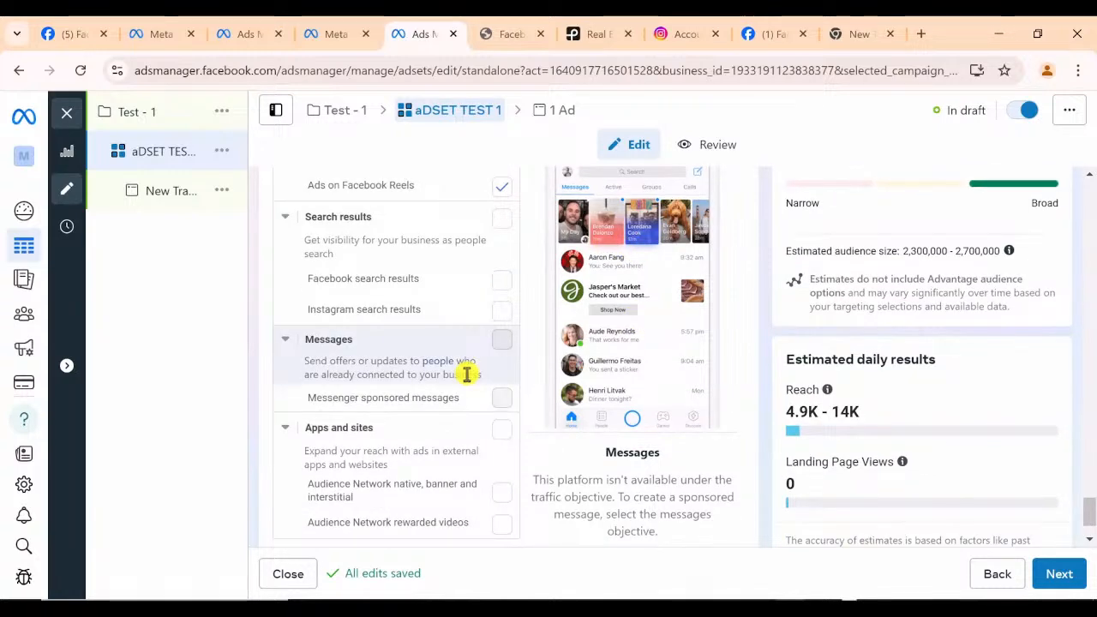
{"action": "scroll", "coordinate": [467, 373], "scroll_direction": "down", "scroll_amount": 2}
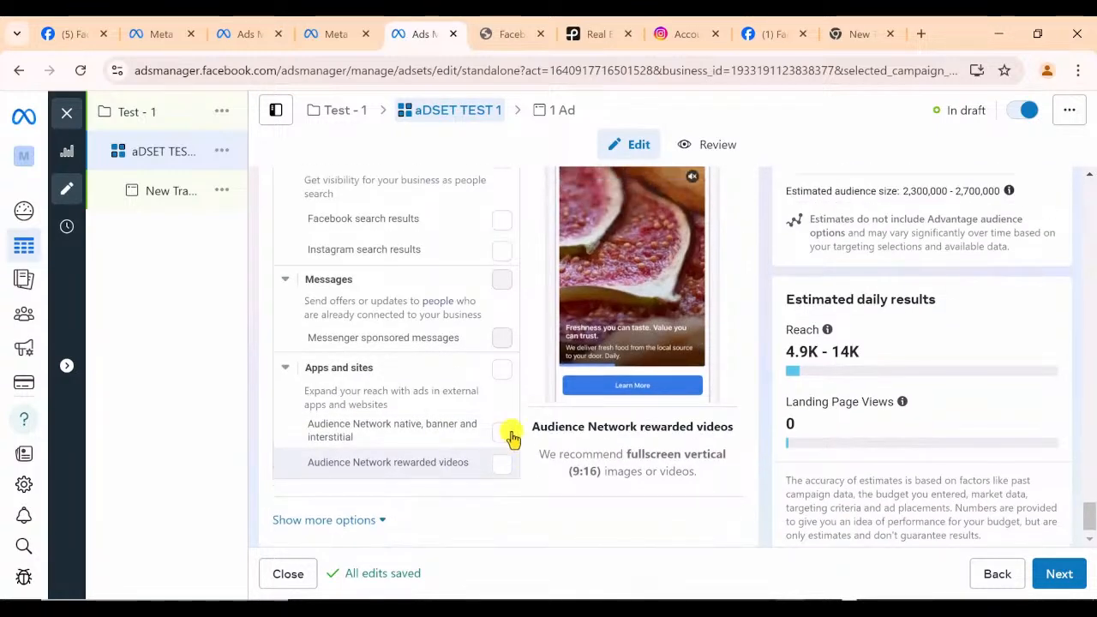
Examine the audience definition, the estimated audience size and the explanations of the estimated daily Reach and Landing Page Views
{"action": "scroll", "coordinate": [509, 436], "scroll_direction": "up", "scroll_amount": 3}
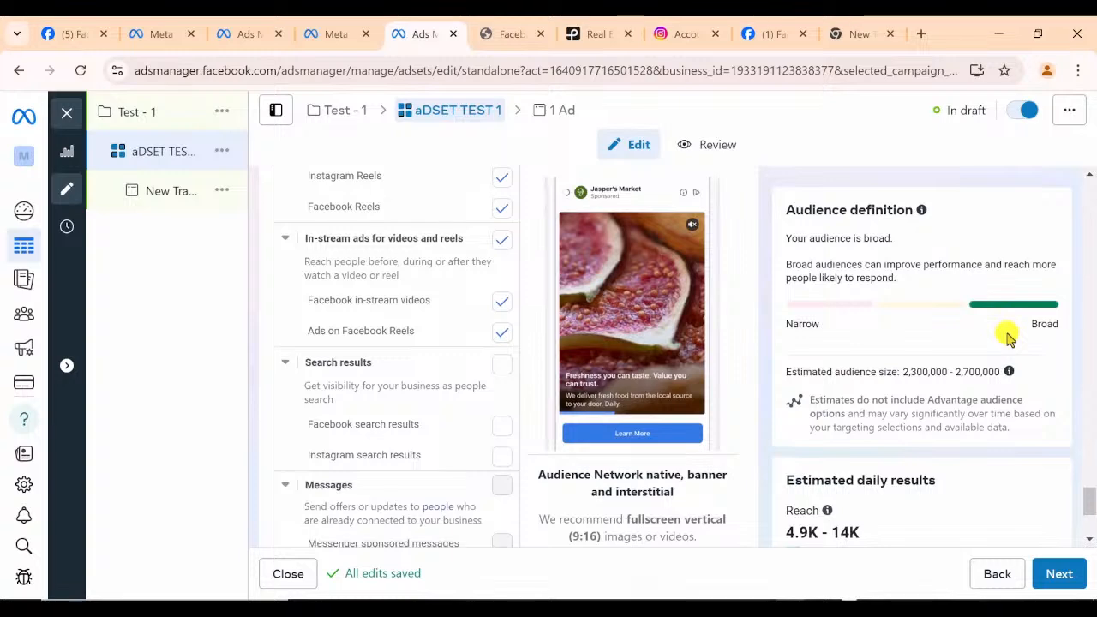
{"action": "scroll", "coordinate": [1009, 337], "scroll_direction": "down", "scroll_amount": 1}
{"action": "mouse_move", "coordinate": [1009, 336]}
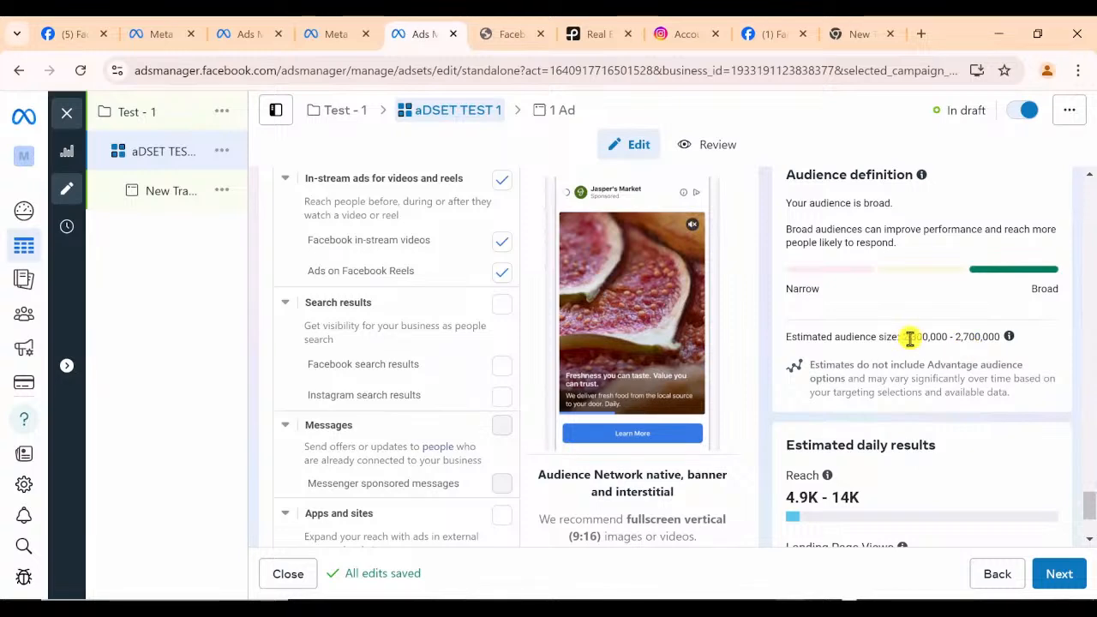
{"action": "scroll", "coordinate": [998, 352], "scroll_direction": "down", "scroll_amount": 1}
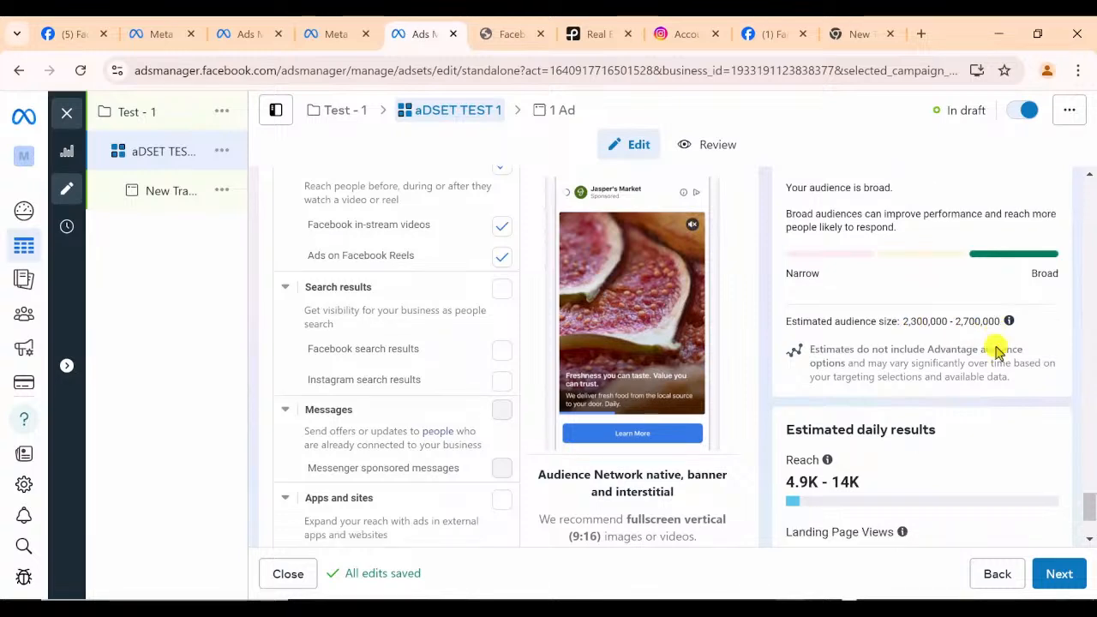
{"action": "scroll", "coordinate": [997, 352], "scroll_direction": "down", "scroll_amount": 2}
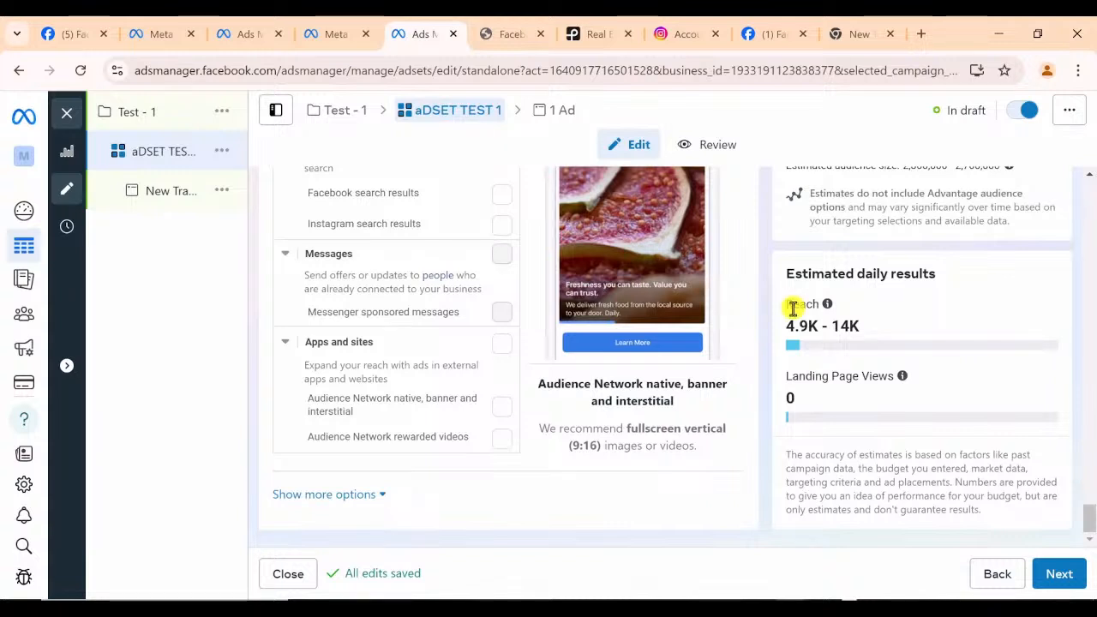
{"action": "double_click", "coordinate": [793, 307]}
{"action": "mouse_move", "coordinate": [825, 307]}
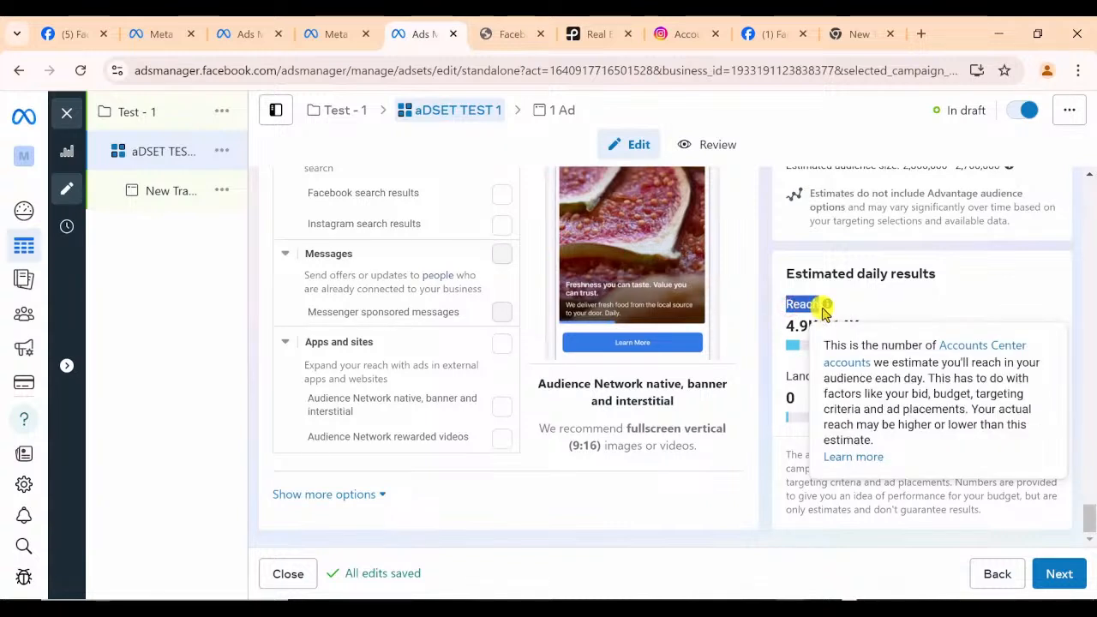
{"action": "left_click", "coordinate": [832, 312]}
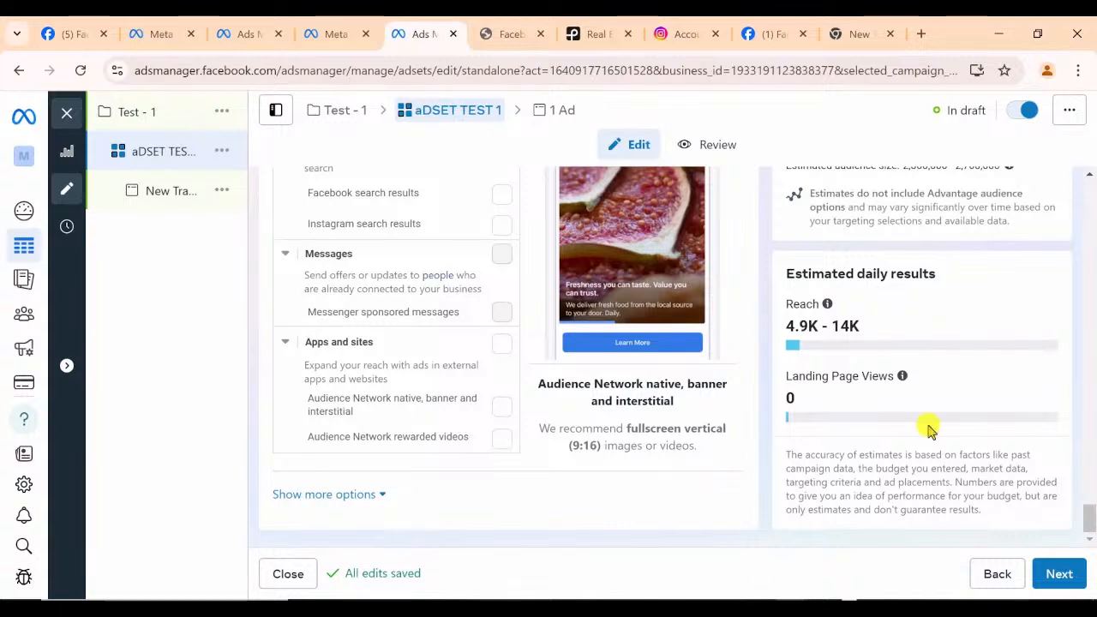
{"action": "mouse_move", "coordinate": [903, 376]}
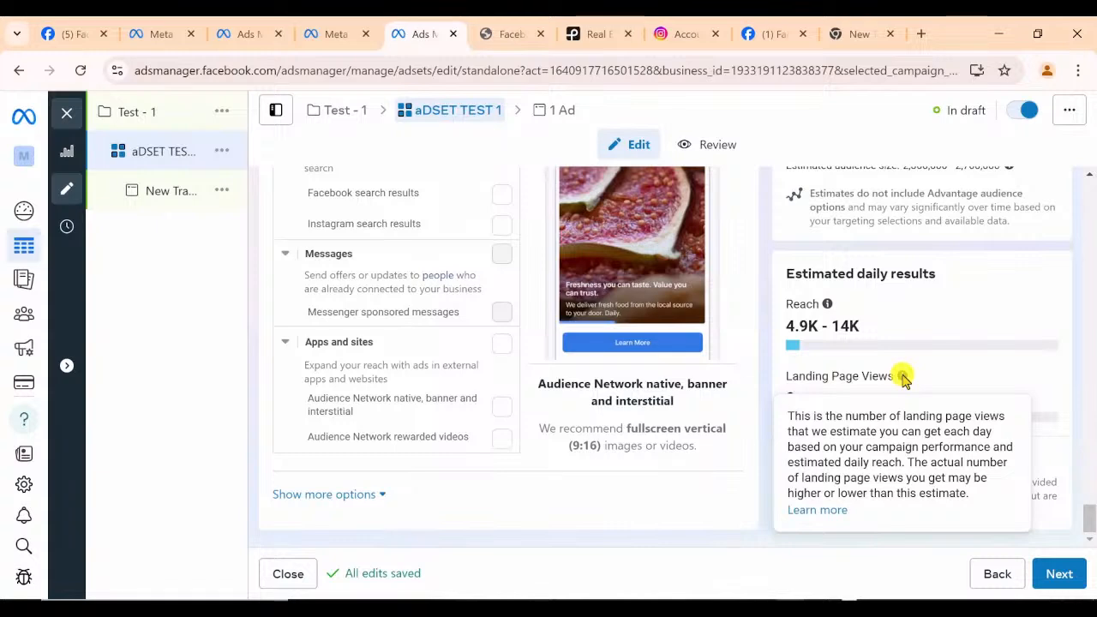
{"action": "scroll", "coordinate": [903, 377], "scroll_direction": "up", "scroll_amount": 4}
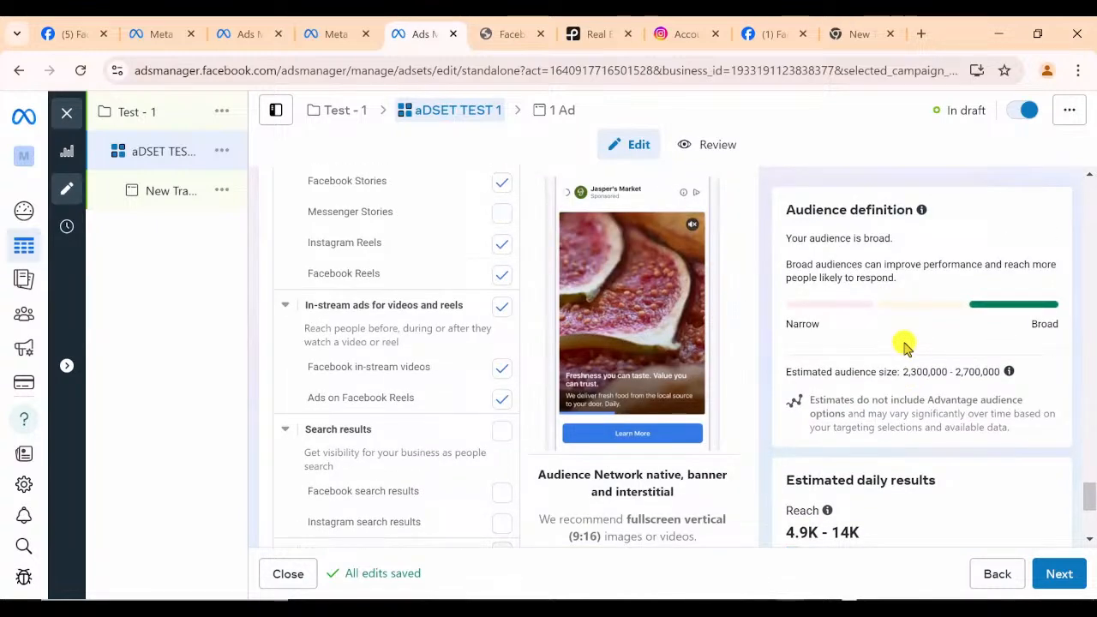
Leave the ad set settings and open the traffic ad under "aDSET TEST 1" for editing
{"action": "scroll", "coordinate": [902, 343], "scroll_direction": "down", "scroll_amount": 4}
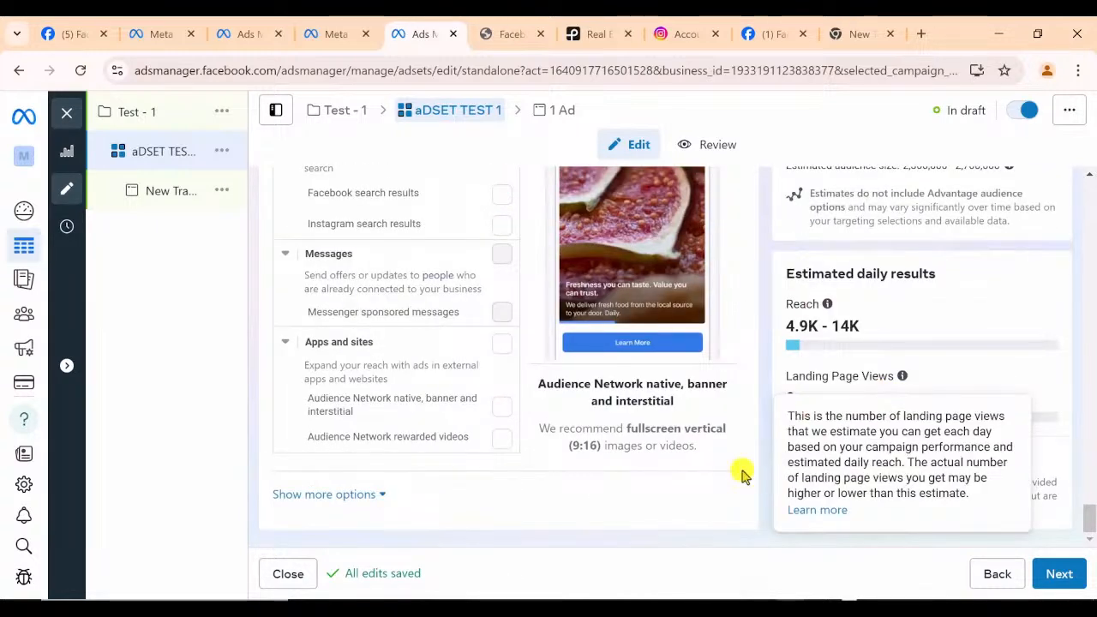
{"action": "left_click", "coordinate": [1061, 575]}
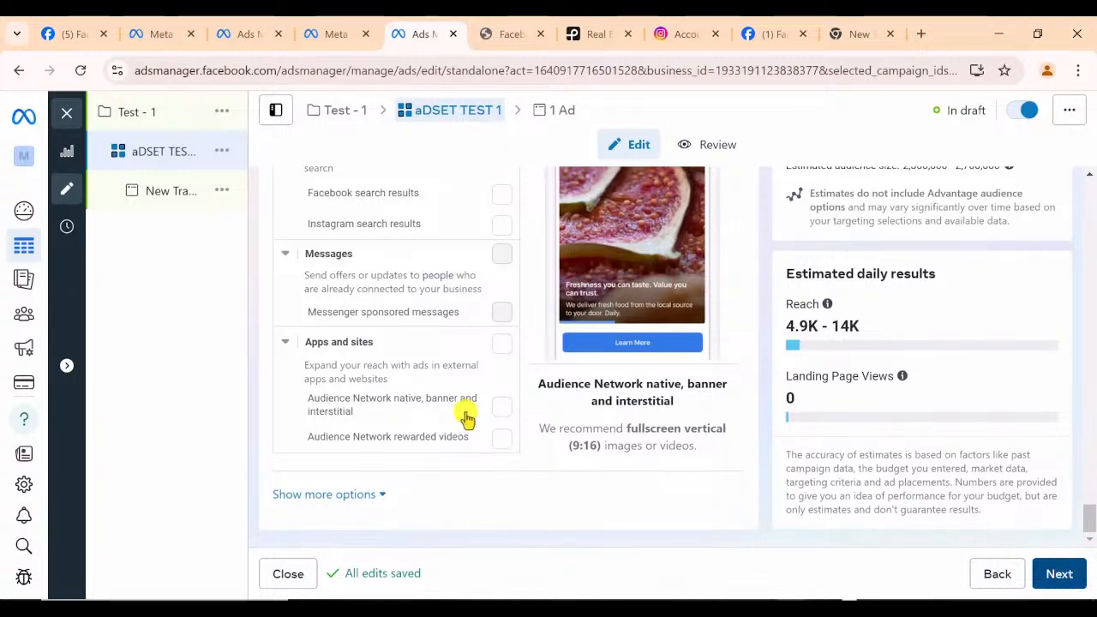
{"action": "left_click", "coordinate": [569, 117]}
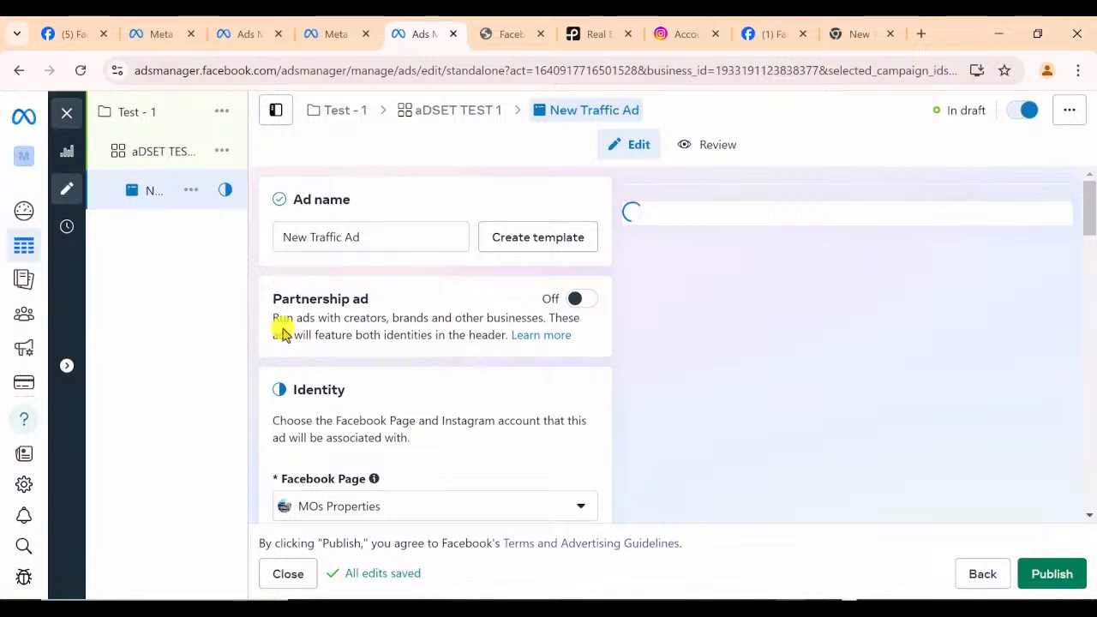
Rename the ad as "fOOTBALL jERSEY"
{"action": "left_click", "coordinate": [336, 237]}
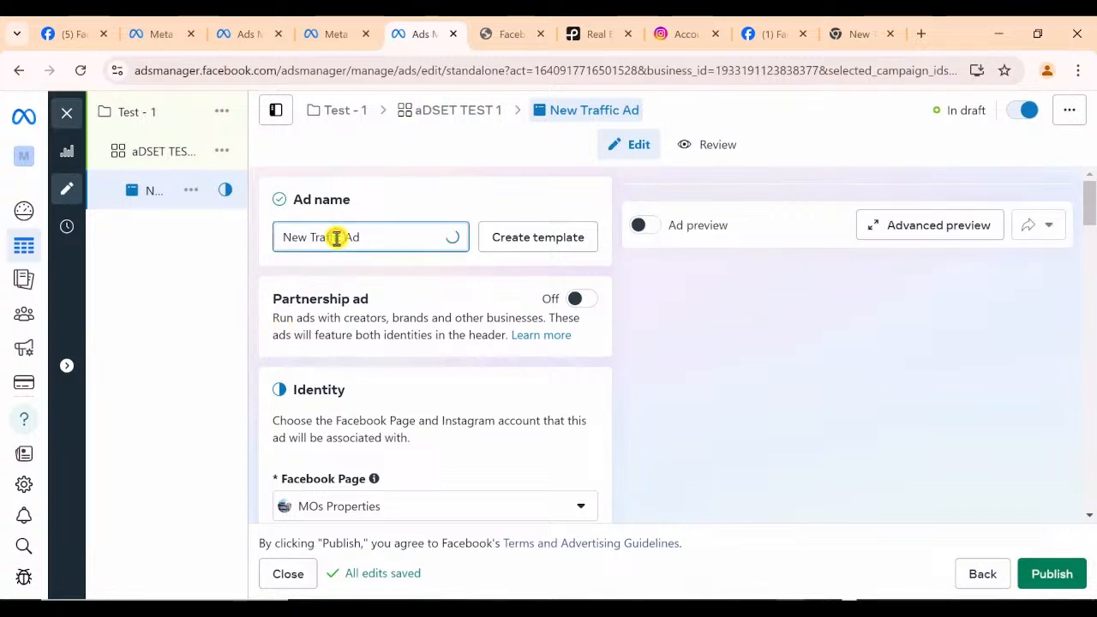
{"action": "key", "text": "ctrl+a"}
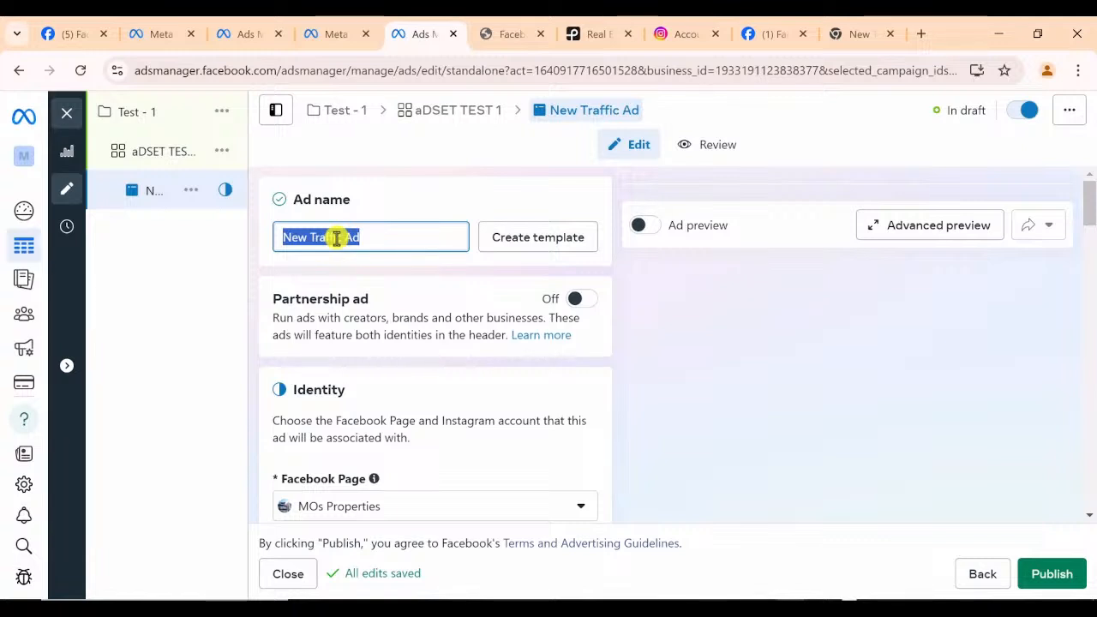
{"action": "type", "text": "jERSEY"}
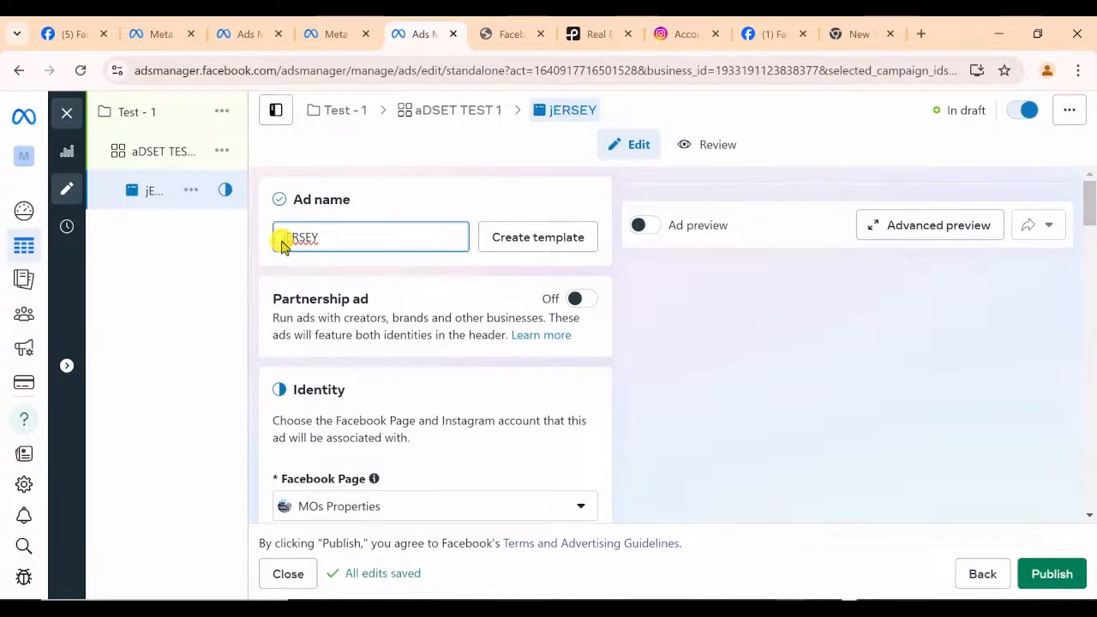
{"action": "left_click", "coordinate": [282, 237]}
{"action": "type", "text": "FOOTBA"}
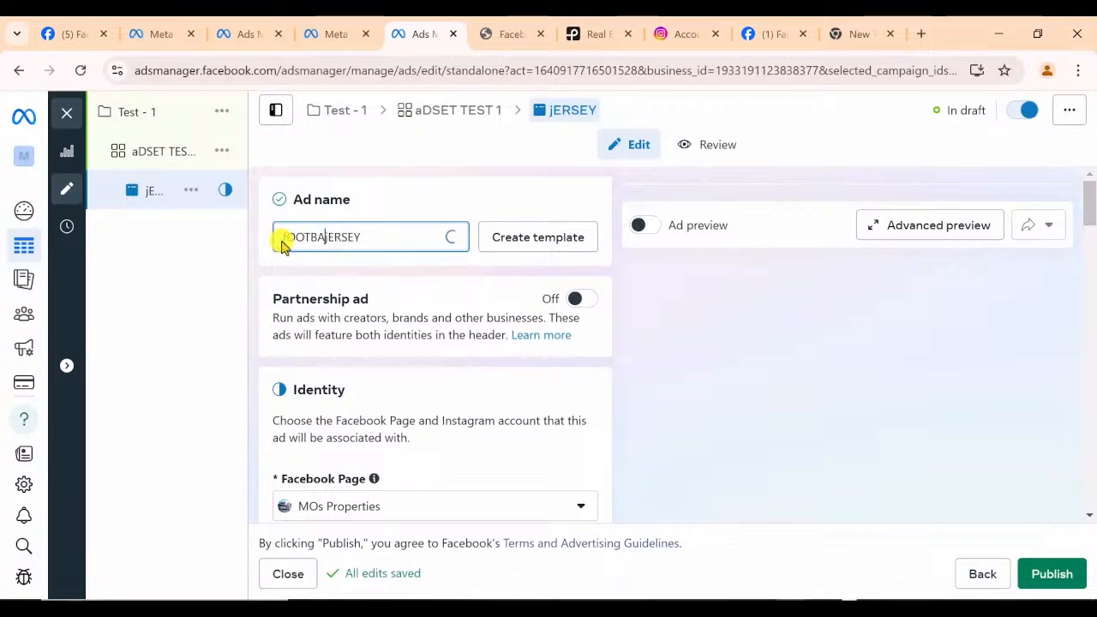
{"action": "type", "text": "LL"}
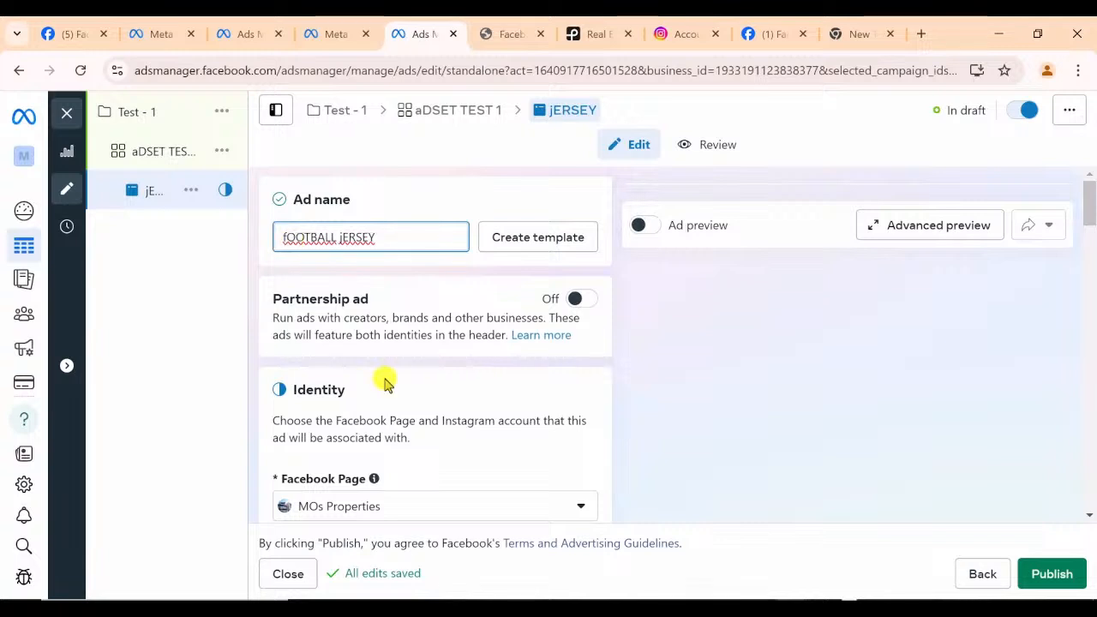
Check which Facebook Pages and Instagram accounts are available for the ad's identity, leaving both selections as they are
{"action": "scroll", "coordinate": [403, 420], "scroll_direction": "down", "scroll_amount": 2}
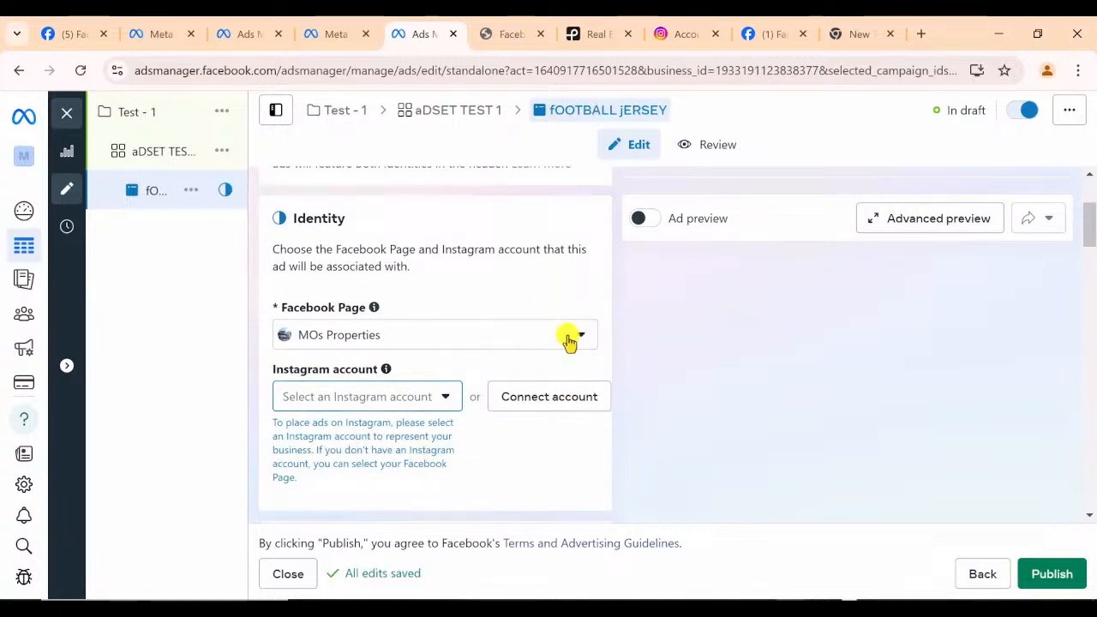
{"action": "left_click", "coordinate": [571, 339]}
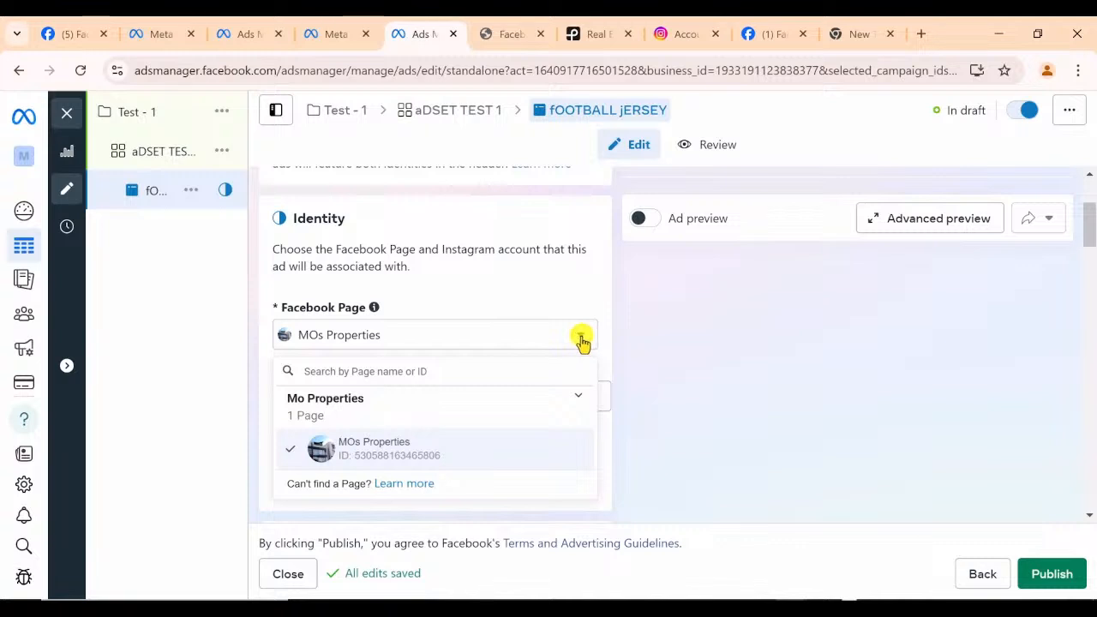
{"action": "left_click", "coordinate": [581, 341]}
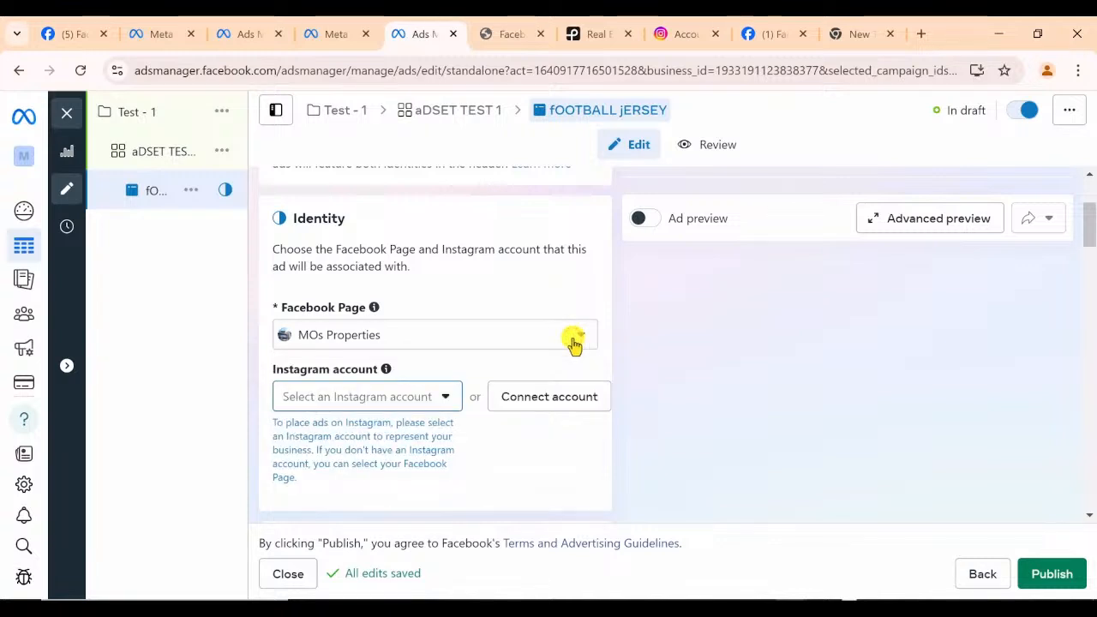
{"action": "left_click", "coordinate": [445, 401]}
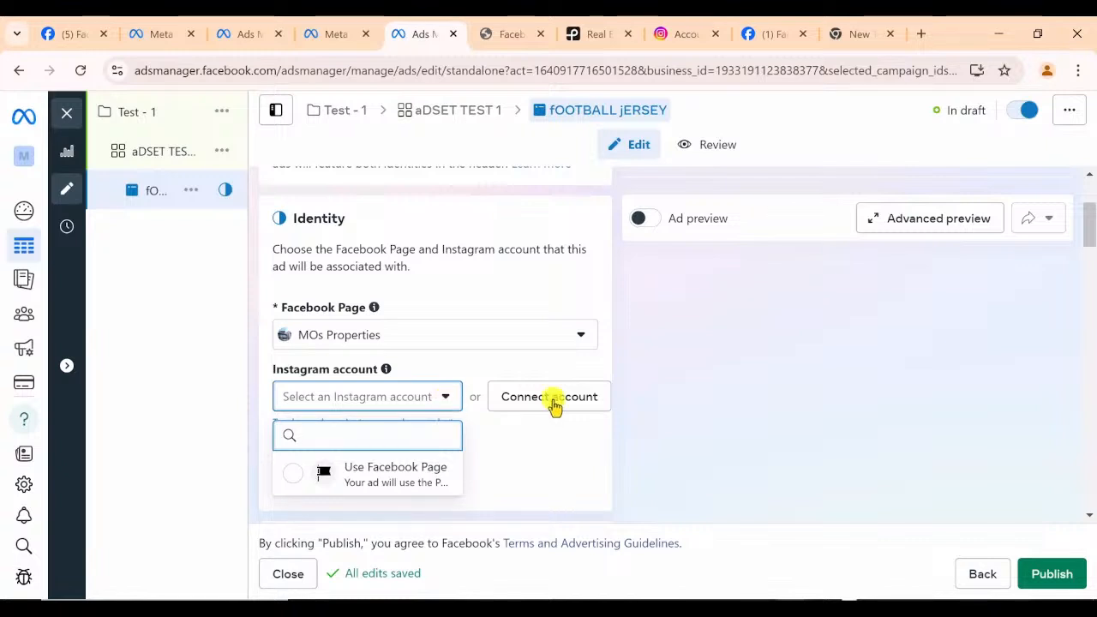
{"action": "left_click", "coordinate": [424, 397]}
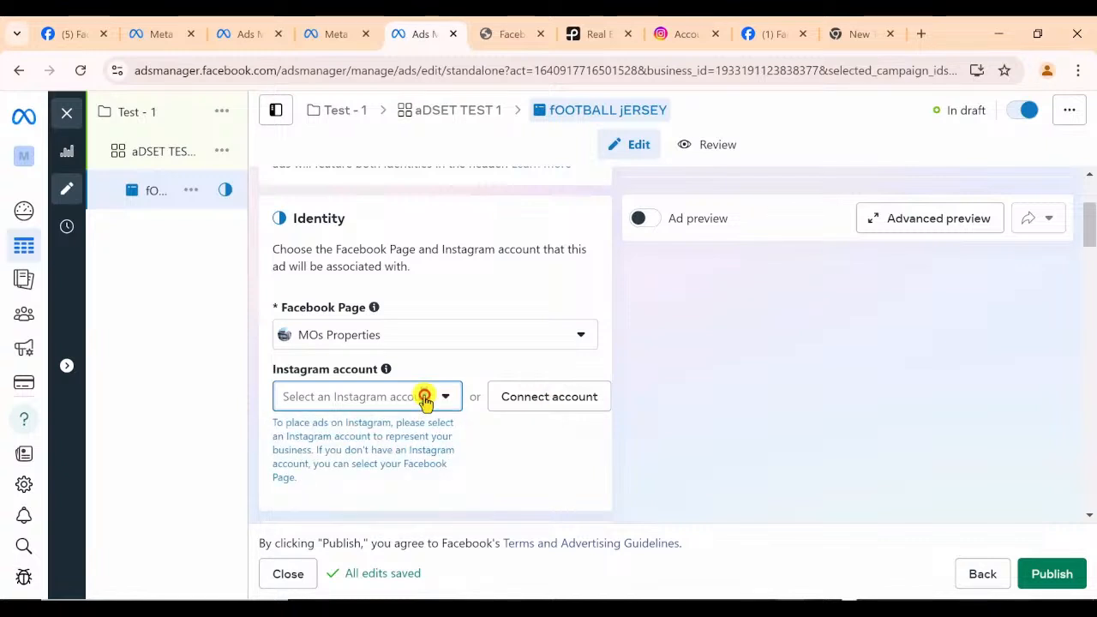
Look over the ad setup and creative source options, and set the ad setup to Use existing post
{"action": "scroll", "coordinate": [470, 418], "scroll_direction": "down", "scroll_amount": 3}
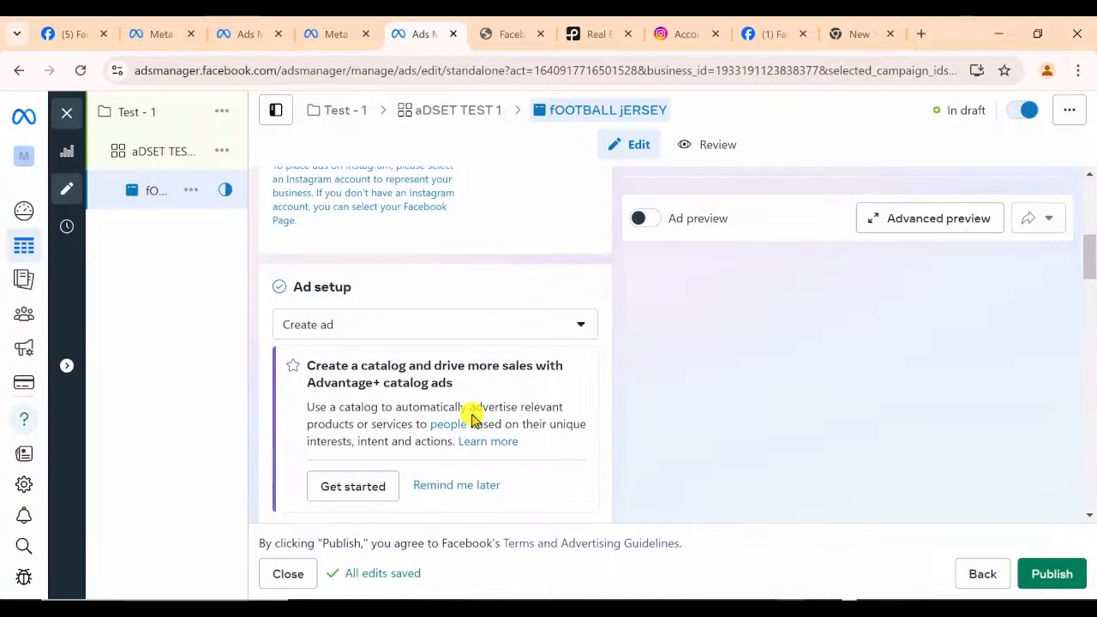
{"action": "scroll", "coordinate": [470, 418], "scroll_direction": "down", "scroll_amount": 2}
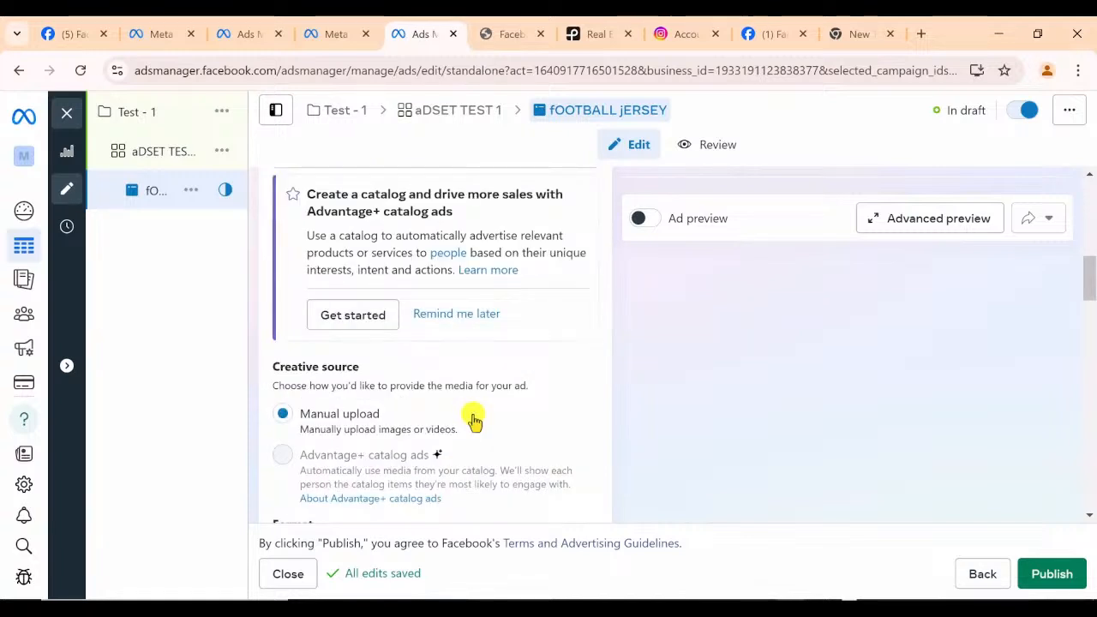
{"action": "scroll", "coordinate": [474, 420], "scroll_direction": "up", "scroll_amount": 1}
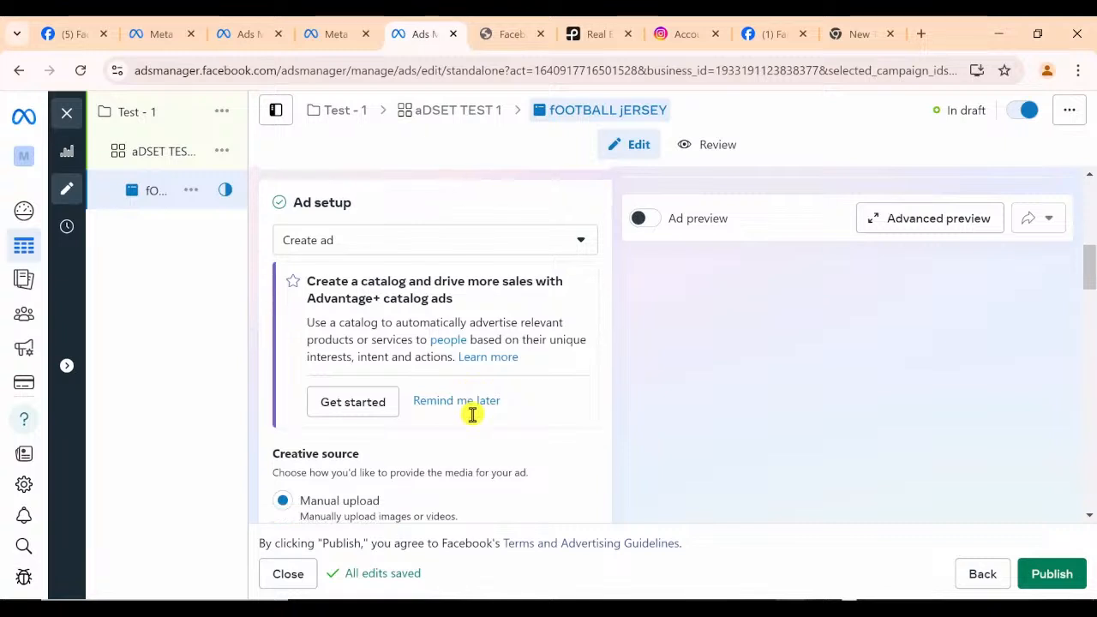
{"action": "scroll", "coordinate": [473, 415], "scroll_direction": "down", "scroll_amount": 1}
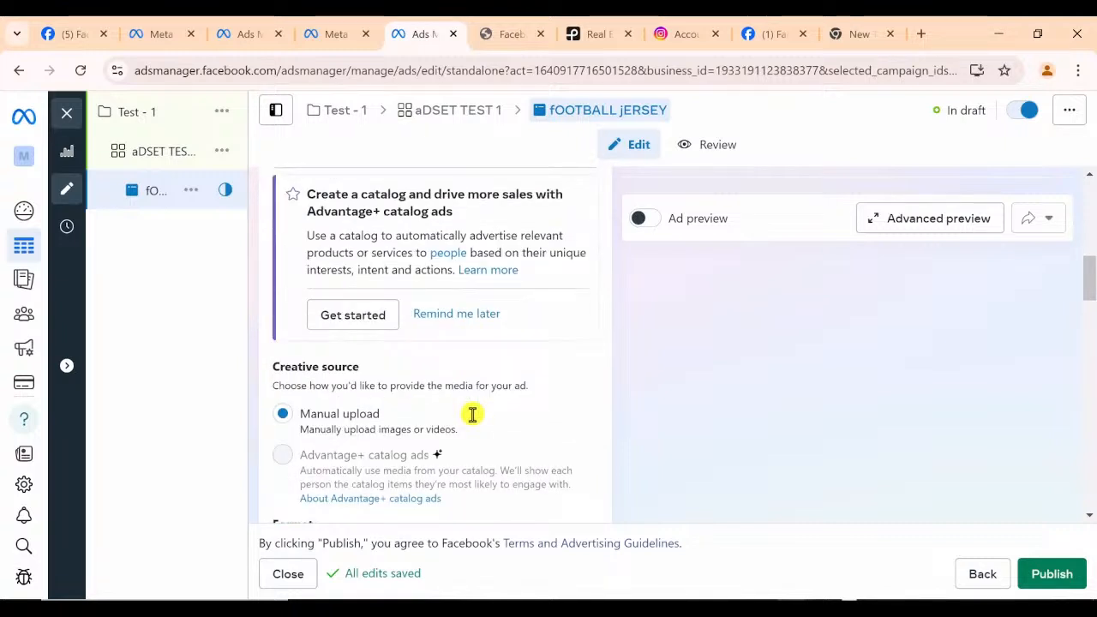
{"action": "scroll", "coordinate": [473, 415], "scroll_direction": "up", "scroll_amount": 1}
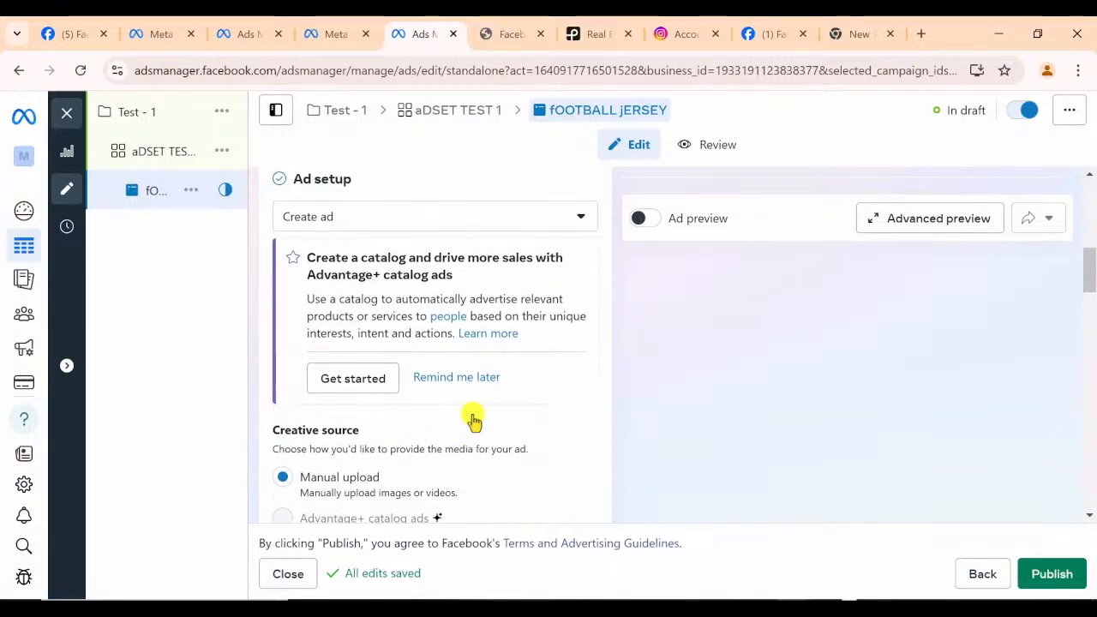
{"action": "scroll", "coordinate": [473, 420], "scroll_direction": "up", "scroll_amount": 1}
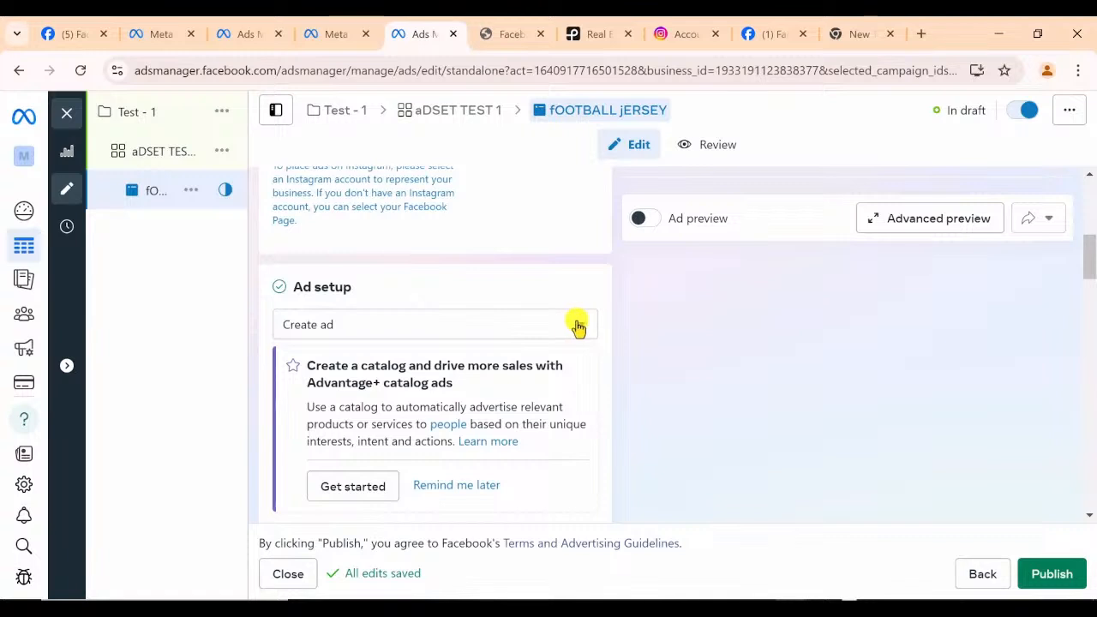
{"action": "left_click", "coordinate": [579, 327]}
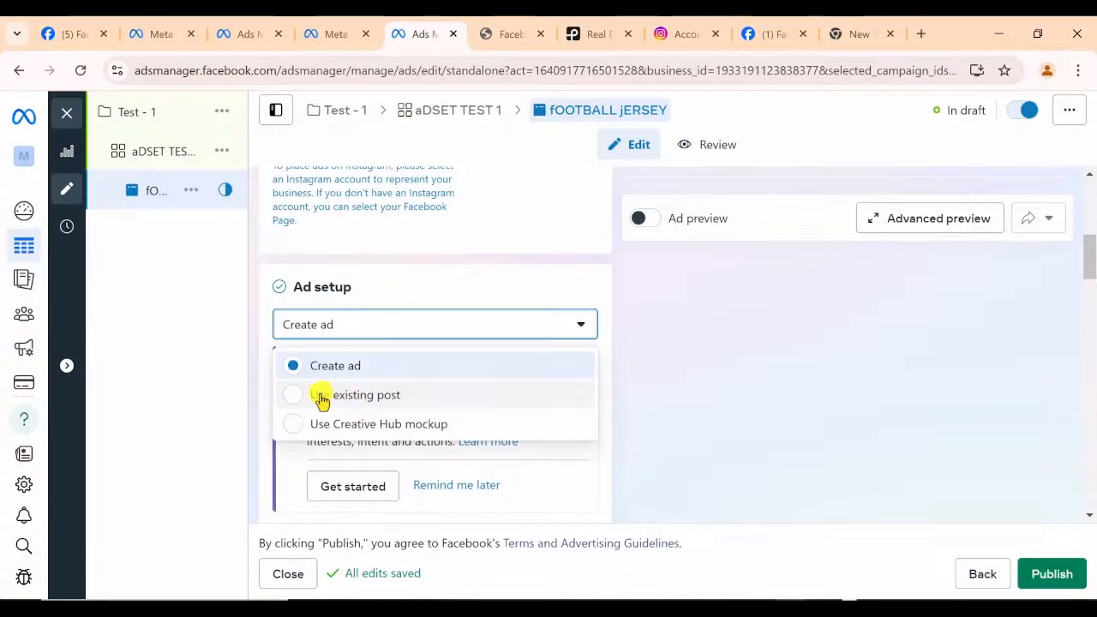
{"action": "left_click", "coordinate": [294, 395]}
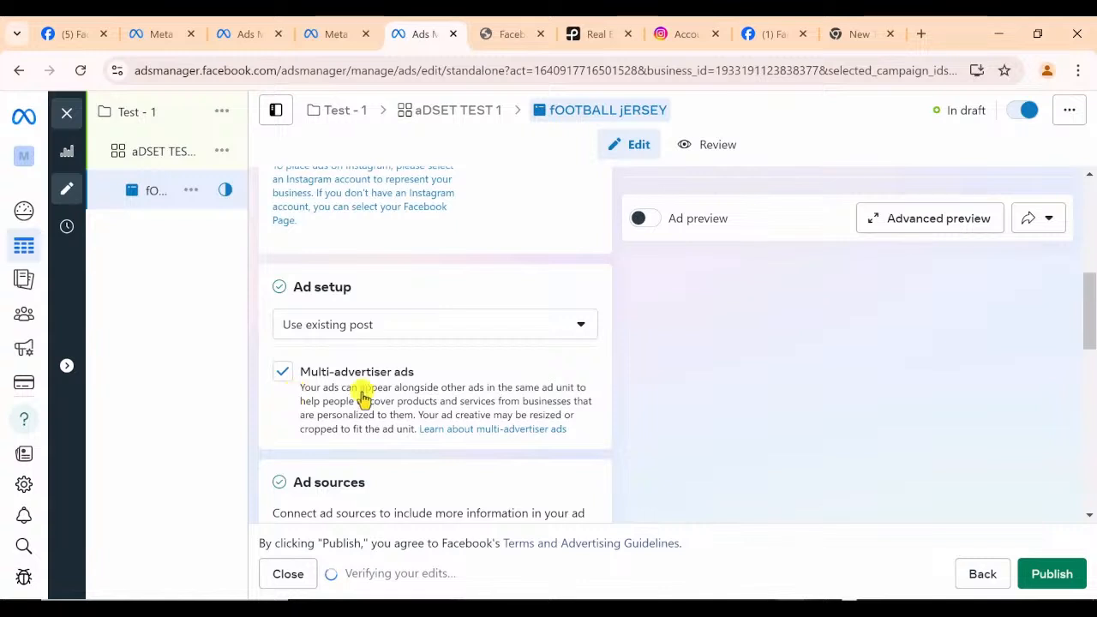
Browse the Facebook posts that can serve as ad creative and leave the selection without choosing one
{"action": "scroll", "coordinate": [363, 396], "scroll_direction": "down", "scroll_amount": 3}
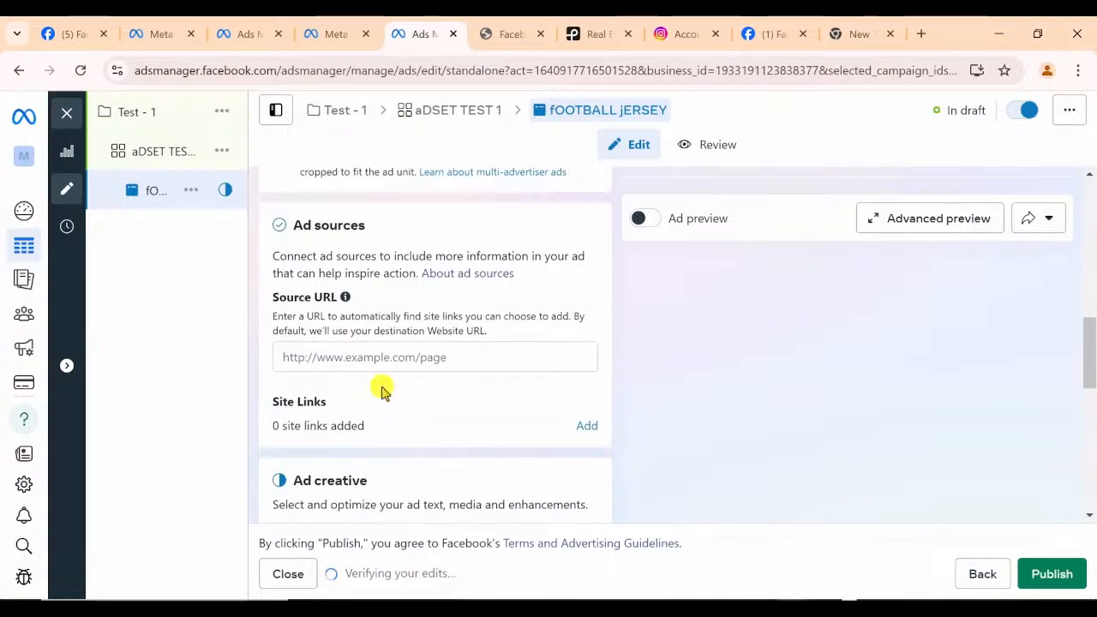
{"action": "scroll", "coordinate": [382, 392], "scroll_direction": "down", "scroll_amount": 2}
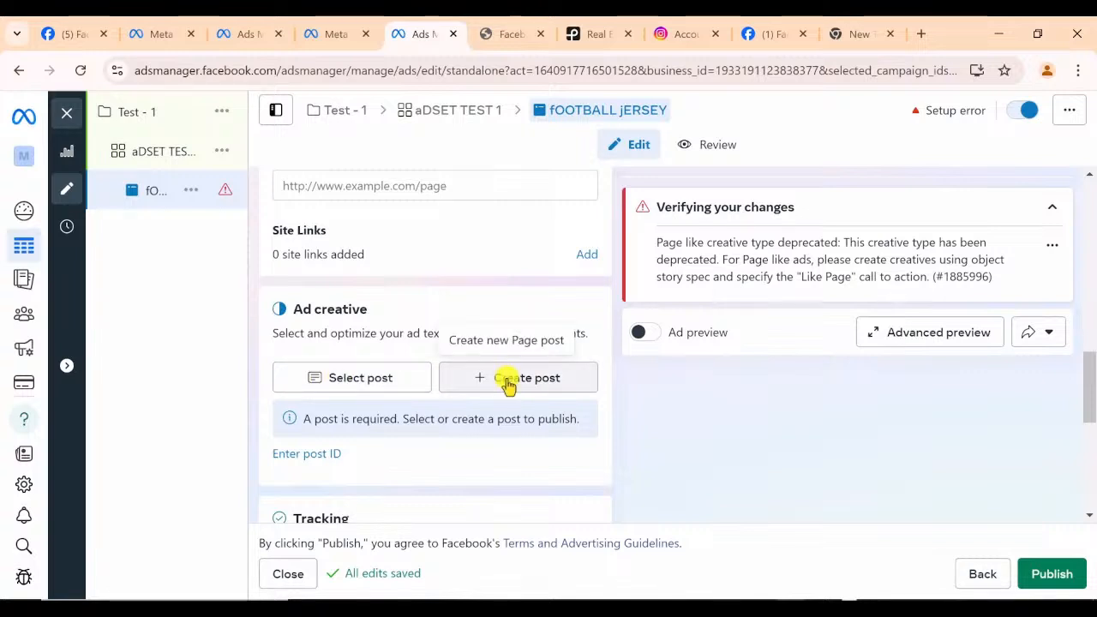
{"action": "left_click", "coordinate": [355, 384]}
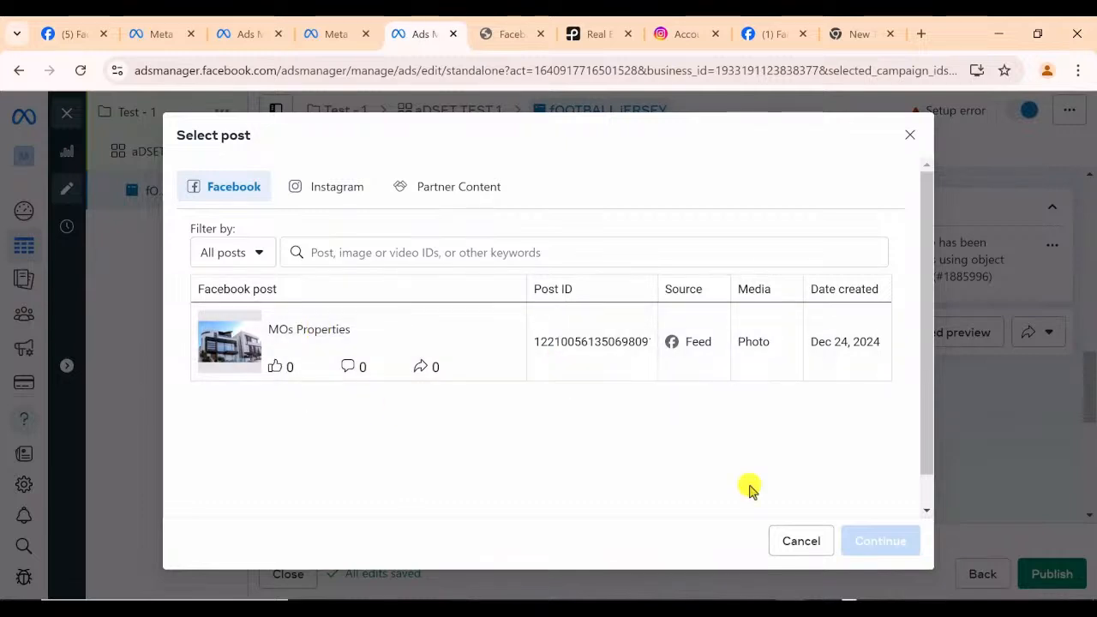
{"action": "left_click", "coordinate": [806, 543]}
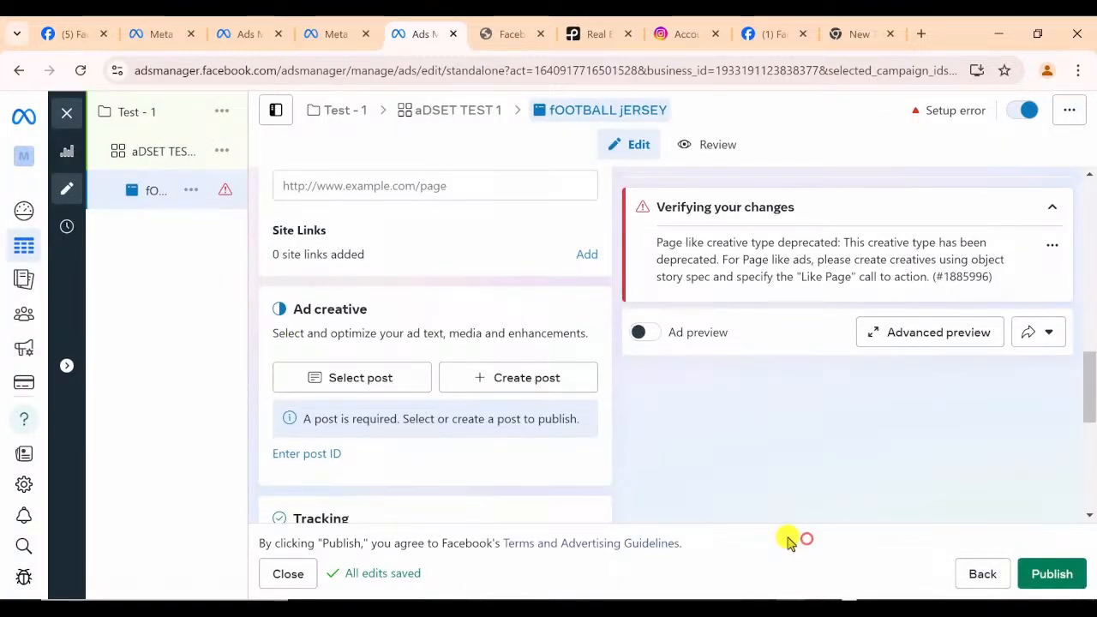
Set the ad setup back to Create ad
{"action": "scroll", "coordinate": [426, 330], "scroll_direction": "up", "scroll_amount": 2}
{"action": "scroll", "coordinate": [426, 330], "scroll_direction": "up", "scroll_amount": 1}
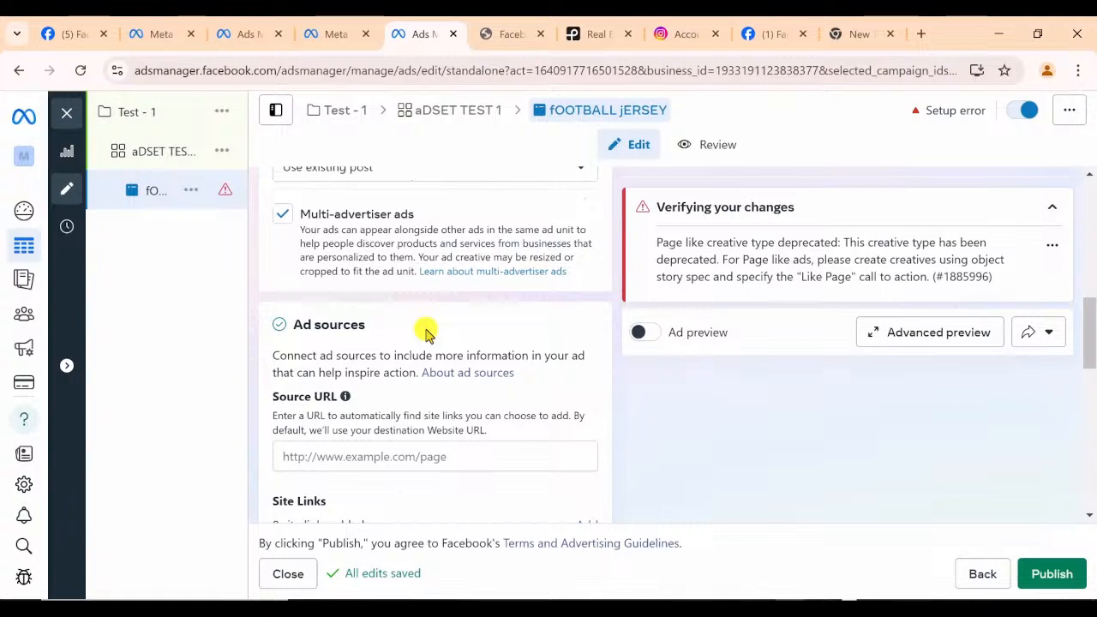
{"action": "scroll", "coordinate": [426, 327], "scroll_direction": "up", "scroll_amount": 2}
{"action": "left_click", "coordinate": [426, 330]}
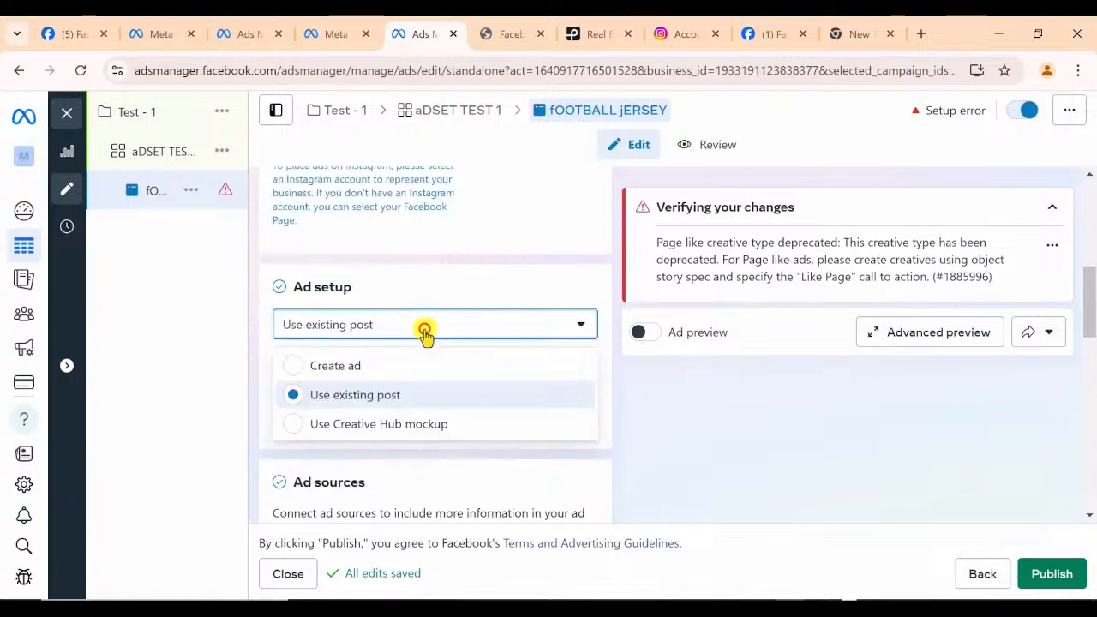
{"action": "left_click", "coordinate": [403, 366]}
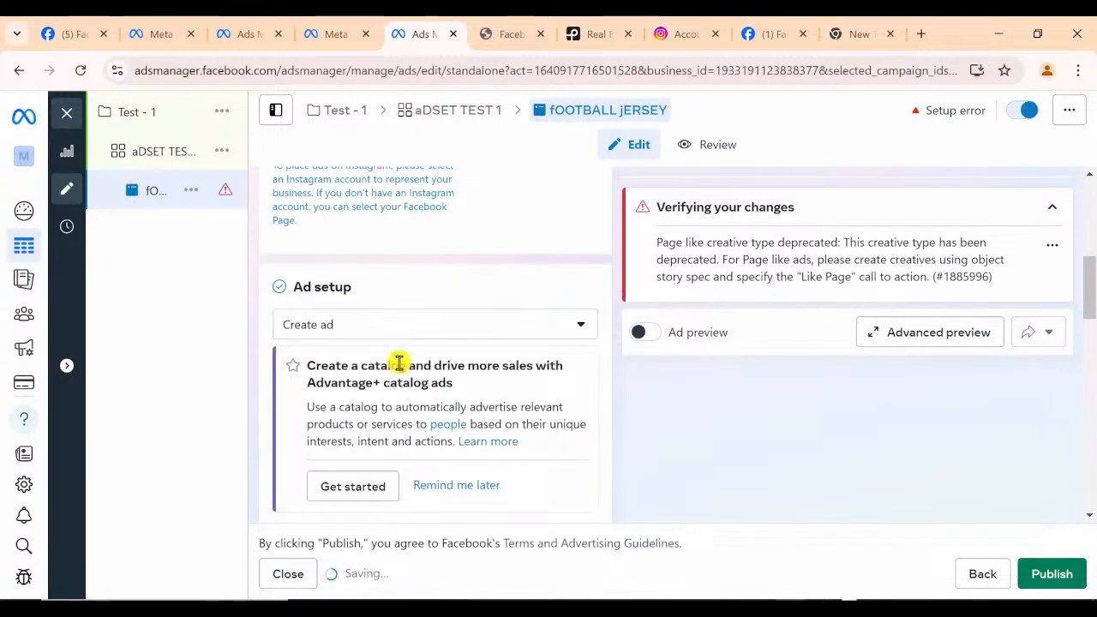
Keep manual upload as the creative source, choose the Single image or video format, and turn off Multi-advertiser ads
{"action": "scroll", "coordinate": [400, 363], "scroll_direction": "down", "scroll_amount": 2}
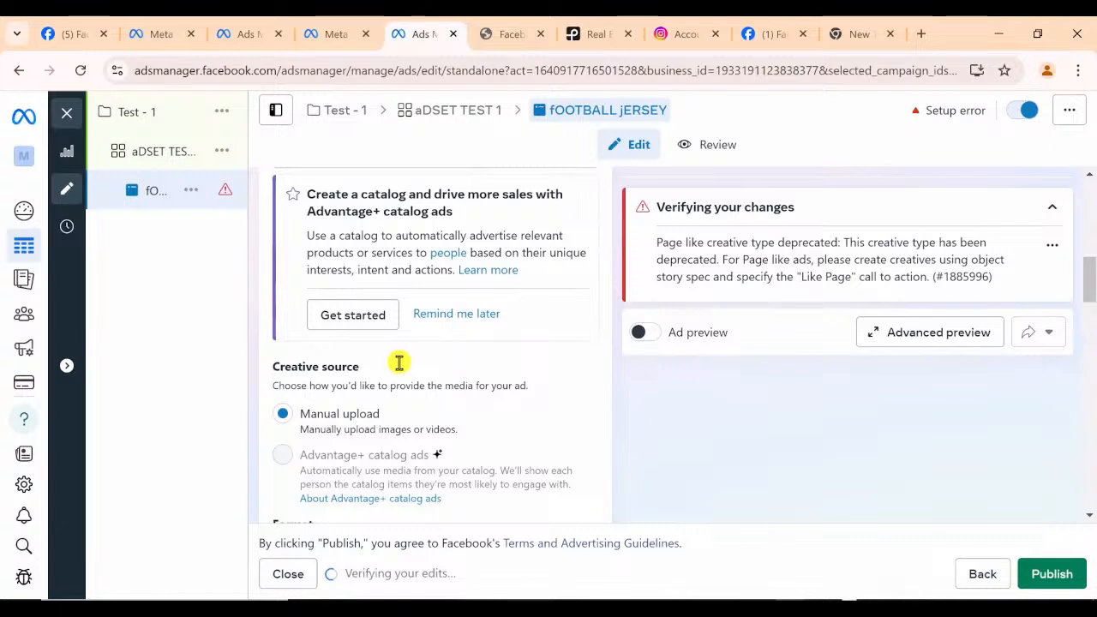
{"action": "scroll", "coordinate": [397, 363], "scroll_direction": "down", "scroll_amount": 1}
{"action": "mouse_move", "coordinate": [286, 371]}
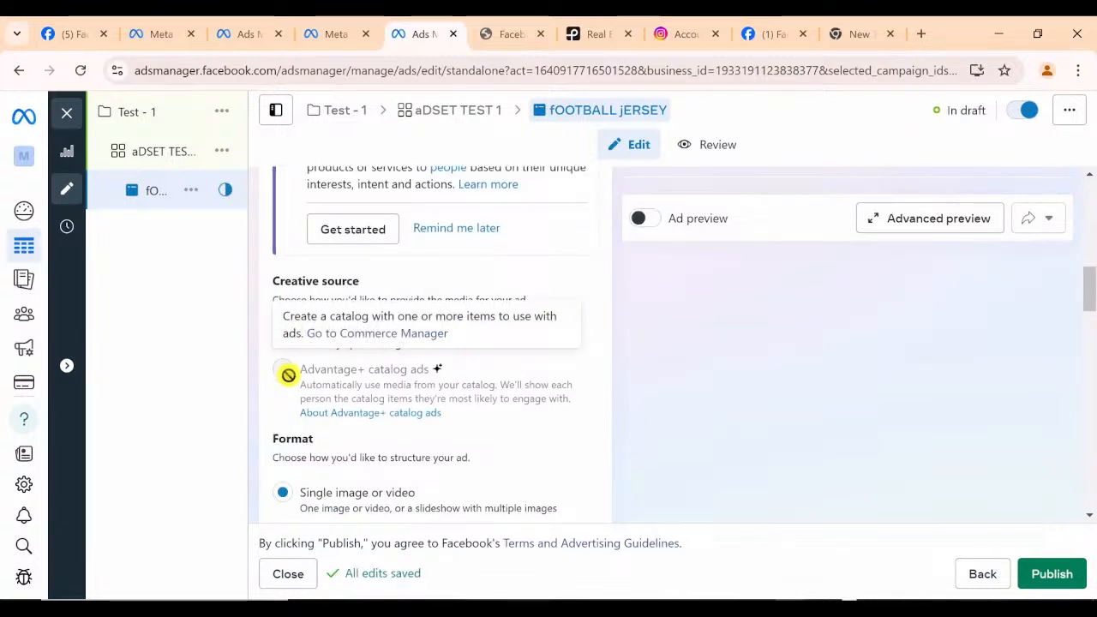
{"action": "scroll", "coordinate": [334, 384], "scroll_direction": "down", "scroll_amount": 1}
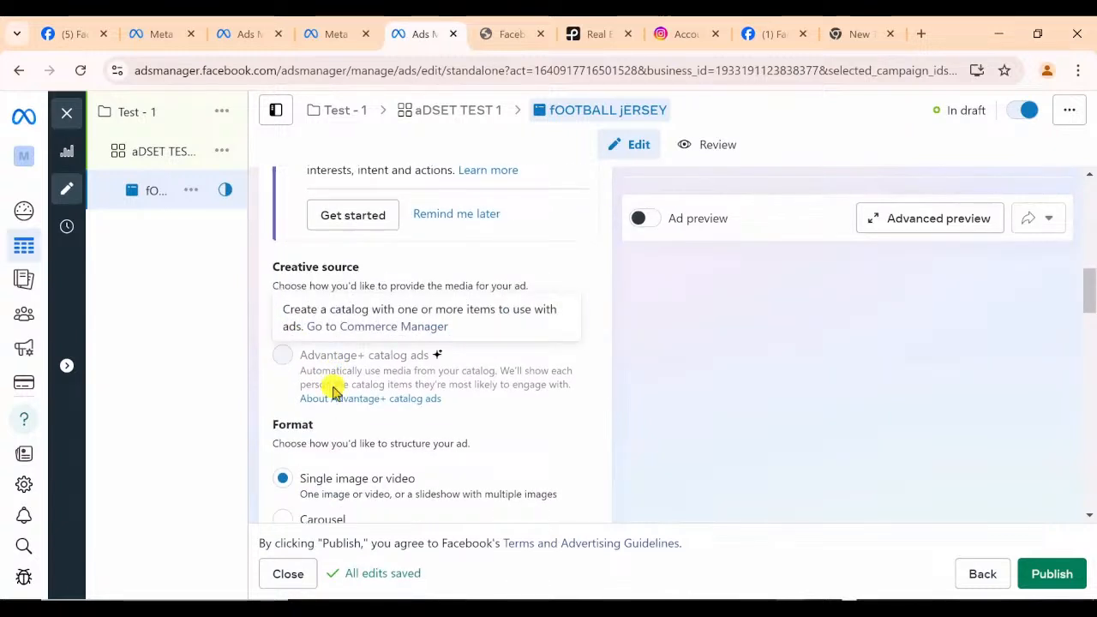
{"action": "scroll", "coordinate": [331, 385], "scroll_direction": "down", "scroll_amount": 2}
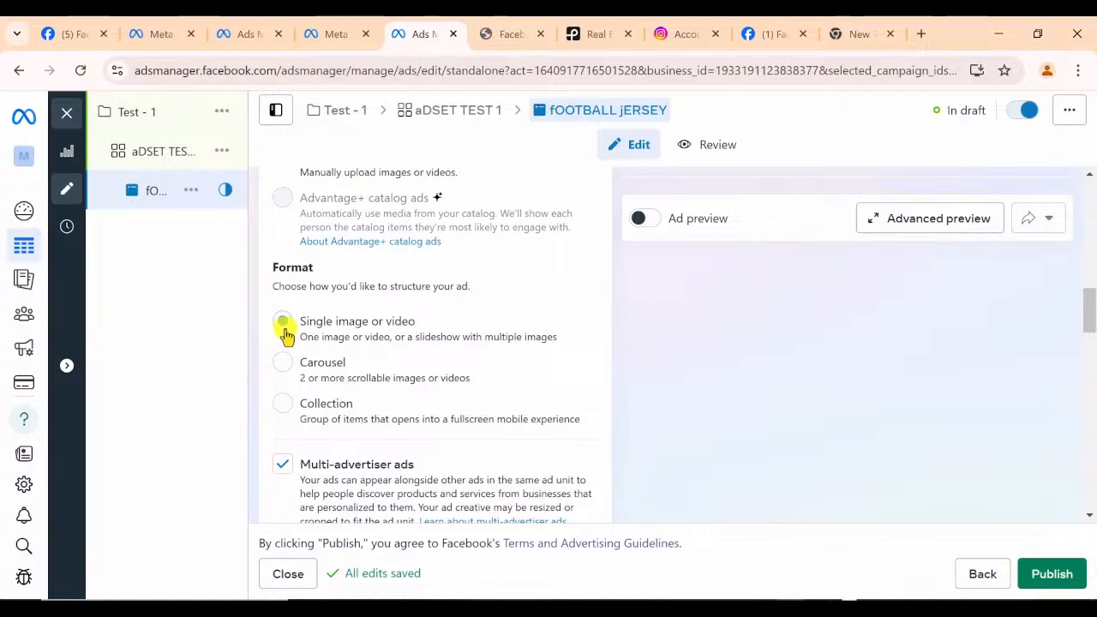
{"action": "left_click", "coordinate": [284, 324]}
{"action": "scroll", "coordinate": [292, 343], "scroll_direction": "down", "scroll_amount": 1}
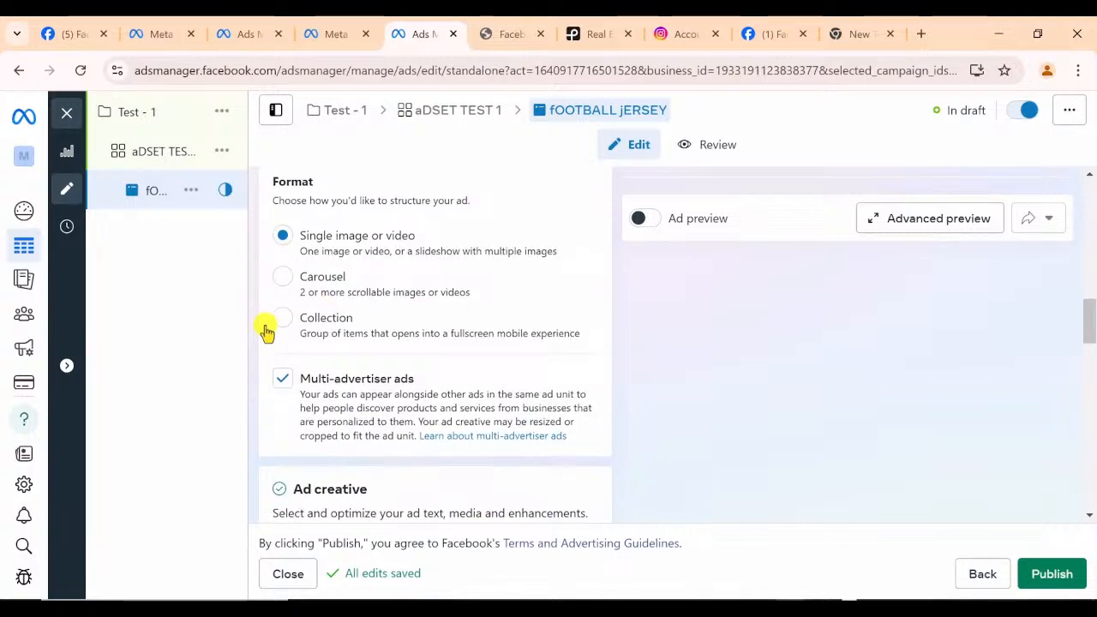
Review the Single image or video format choice and start setting up the ad creative as an image ad
{"action": "scroll", "coordinate": [291, 324], "scroll_direction": "down", "scroll_amount": 2}
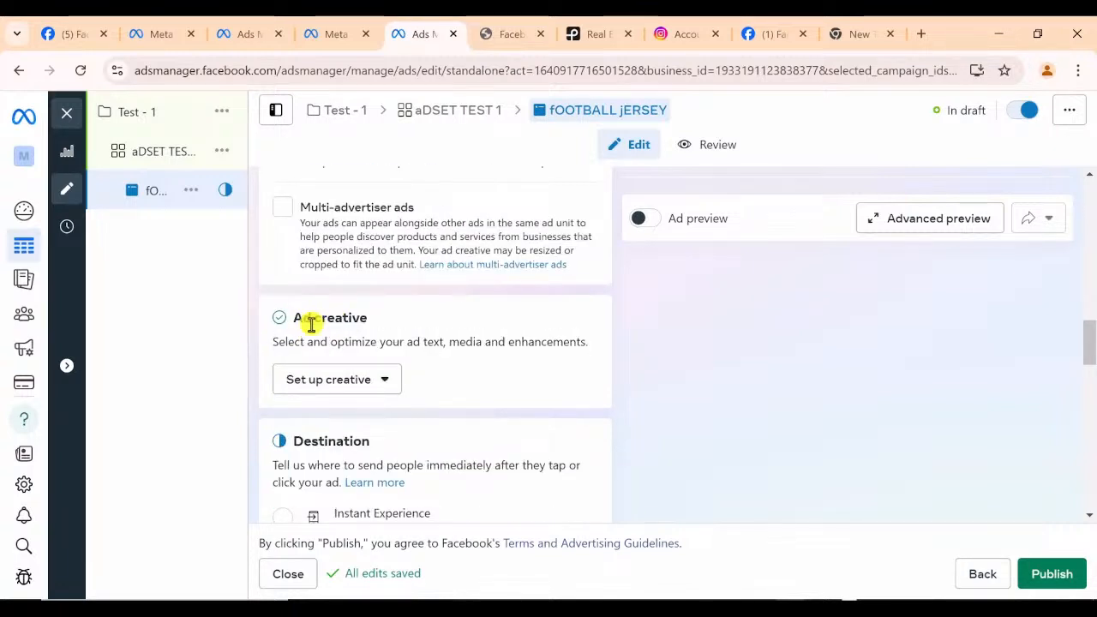
{"action": "left_click", "coordinate": [339, 380]}
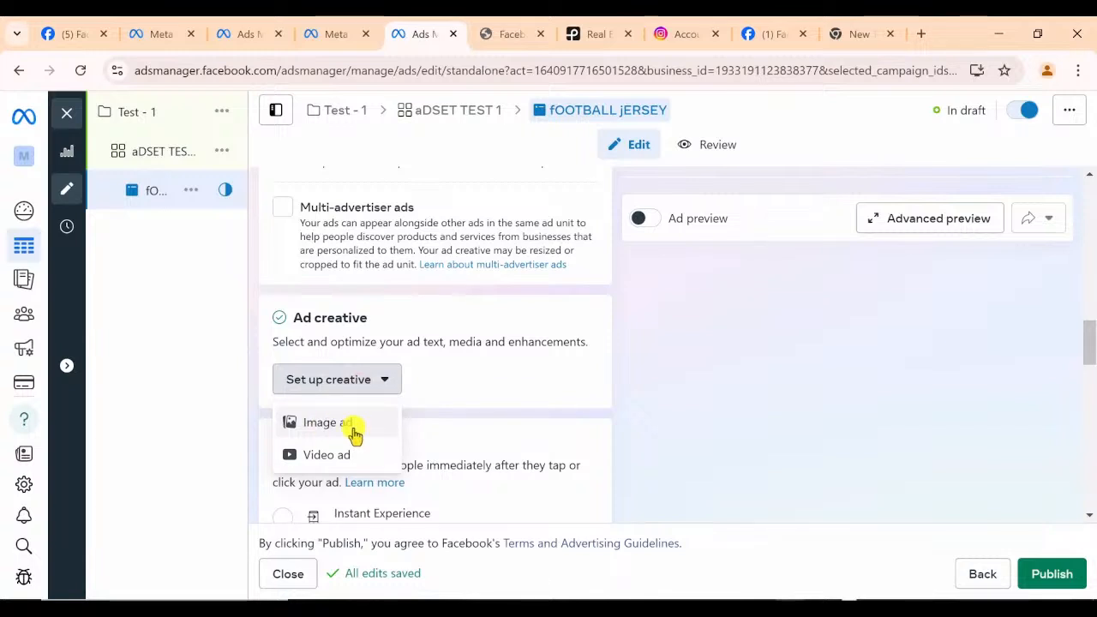
{"action": "scroll", "coordinate": [429, 369], "scroll_direction": "up", "scroll_amount": 3}
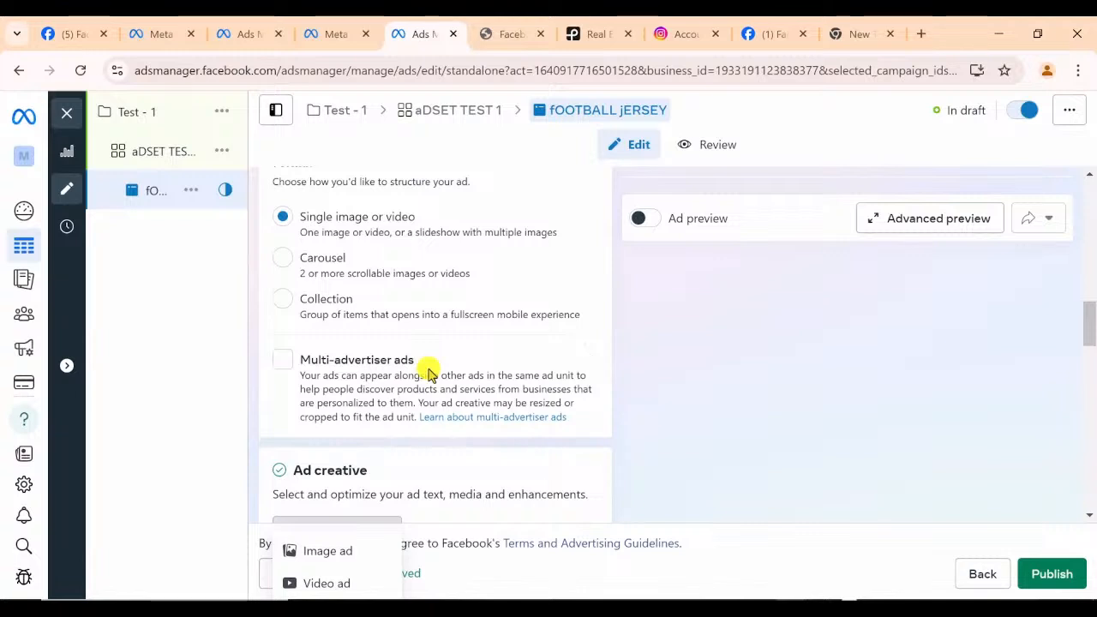
{"action": "scroll", "coordinate": [331, 326], "scroll_direction": "up", "scroll_amount": 1}
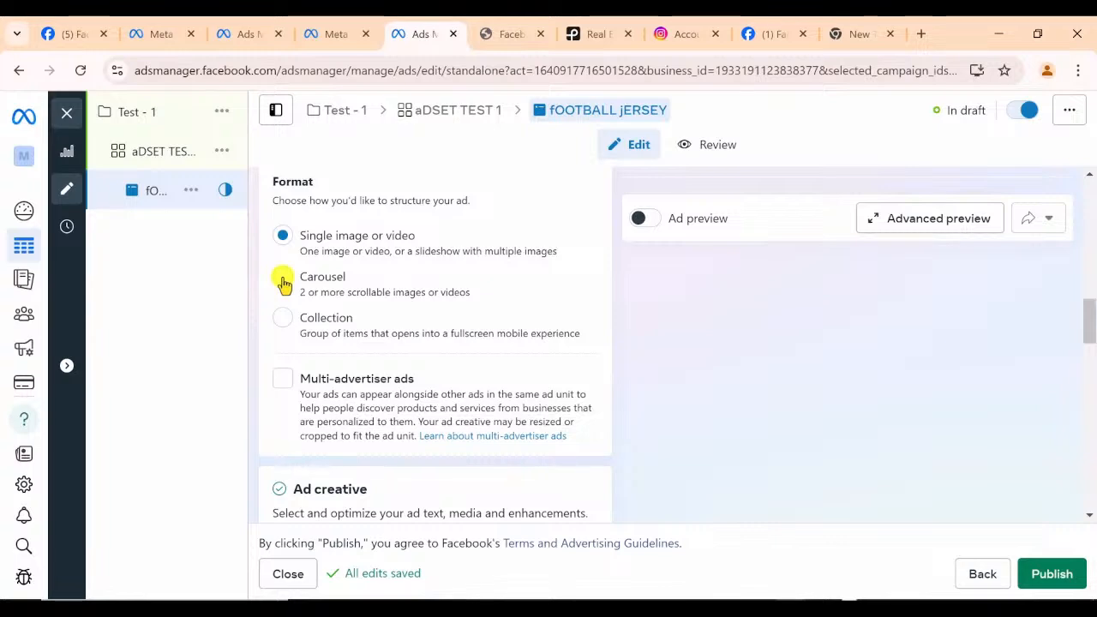
{"action": "scroll", "coordinate": [306, 303], "scroll_direction": "down", "scroll_amount": 3}
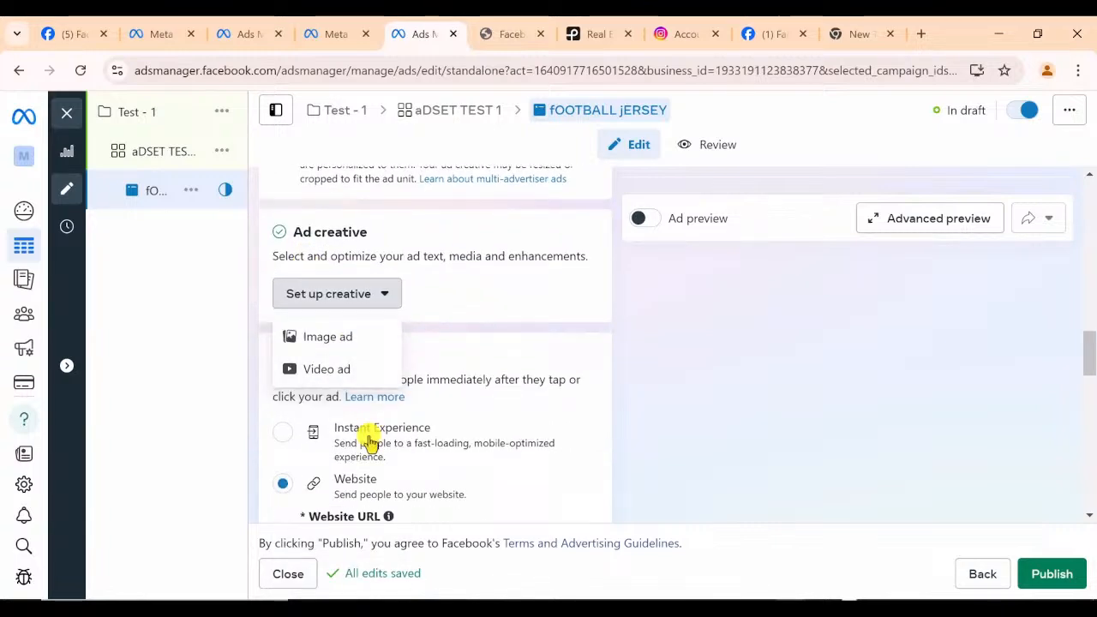
{"action": "left_click", "coordinate": [336, 342]}
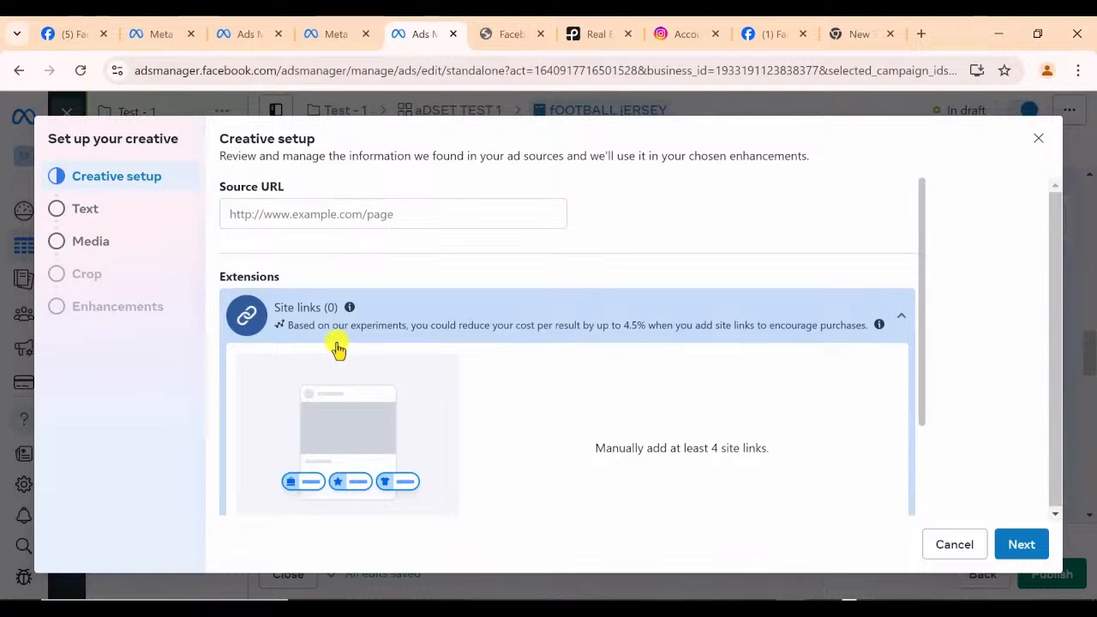
Leave the source URL and site links empty, and upload the Kling AI Tutorial image from Downloads as the ad media
{"action": "scroll", "coordinate": [363, 213], "scroll_direction": "down", "scroll_amount": 1}
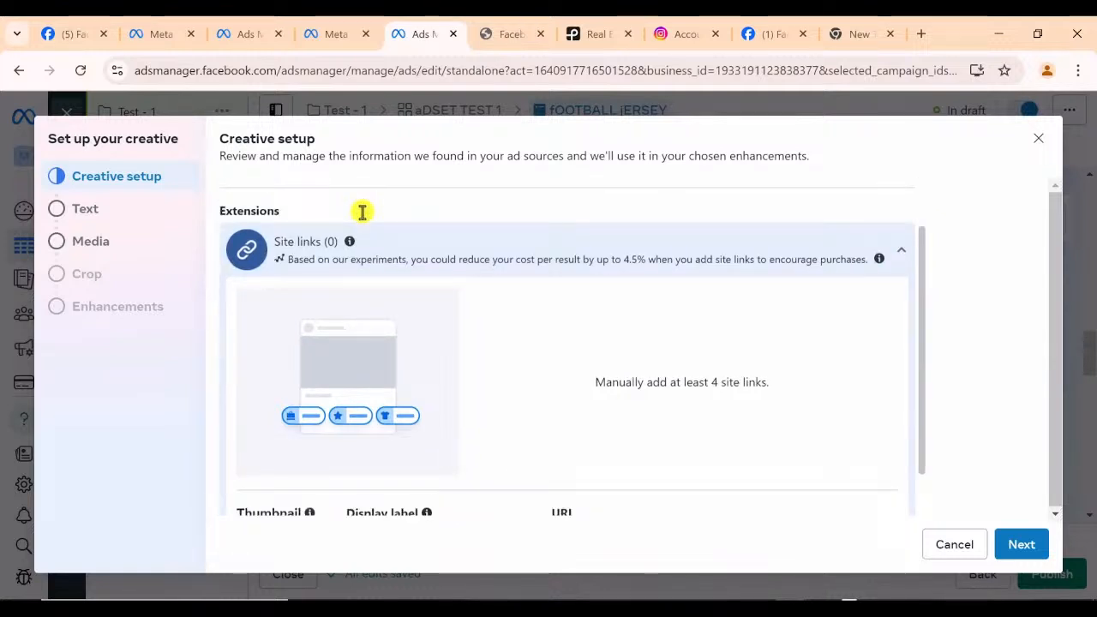
{"action": "scroll", "coordinate": [362, 213], "scroll_direction": "down", "scroll_amount": 1}
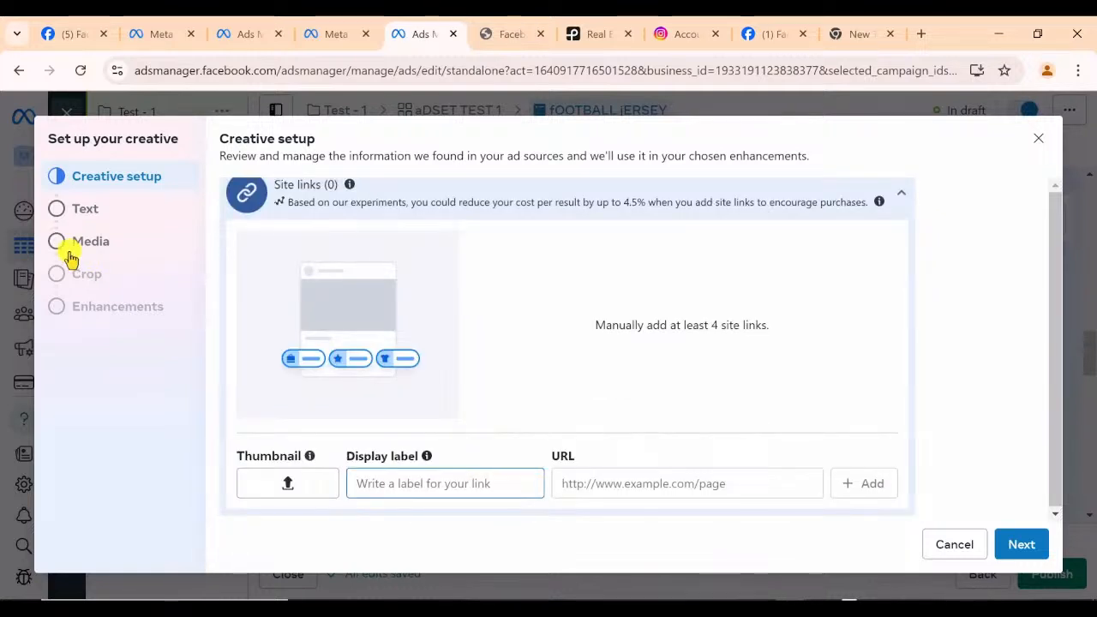
{"action": "left_click", "coordinate": [70, 255]}
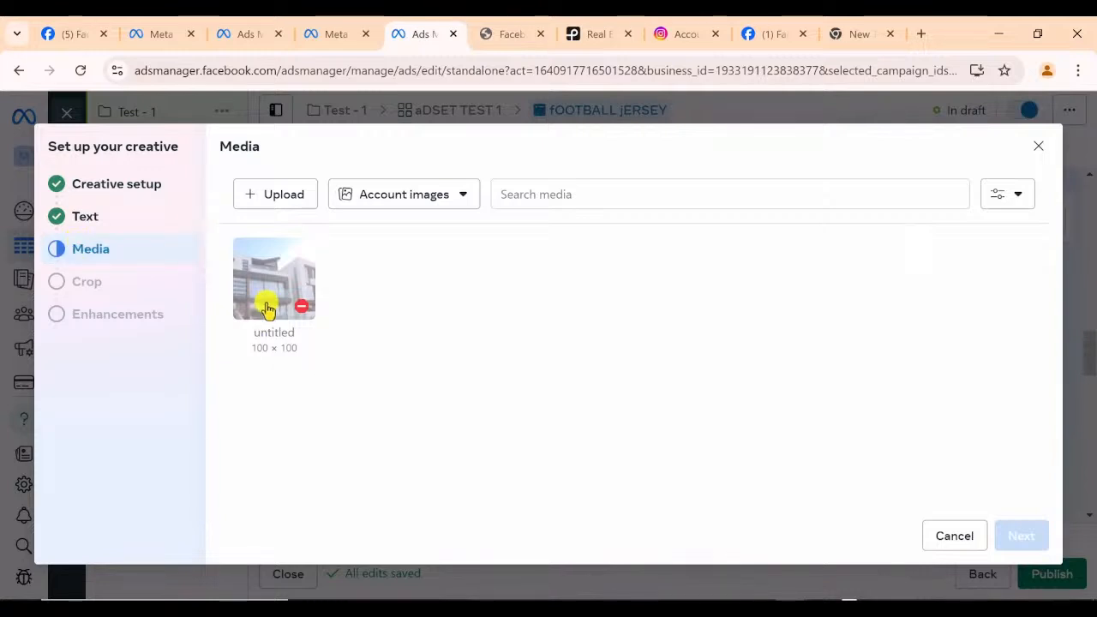
{"action": "left_click", "coordinate": [277, 195]}
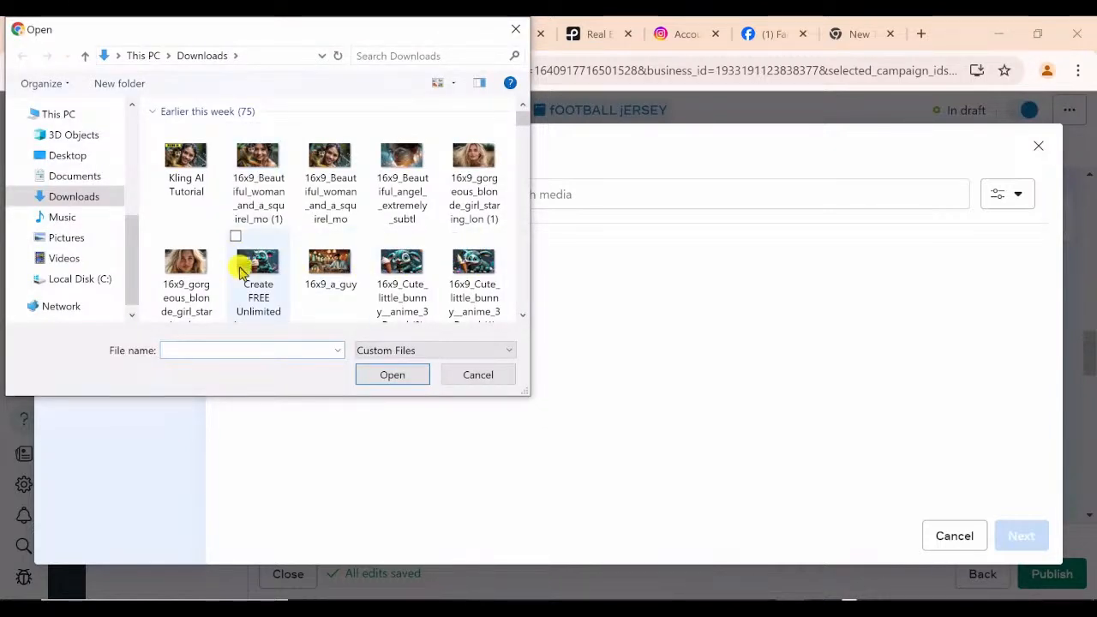
{"action": "left_click", "coordinate": [200, 182]}
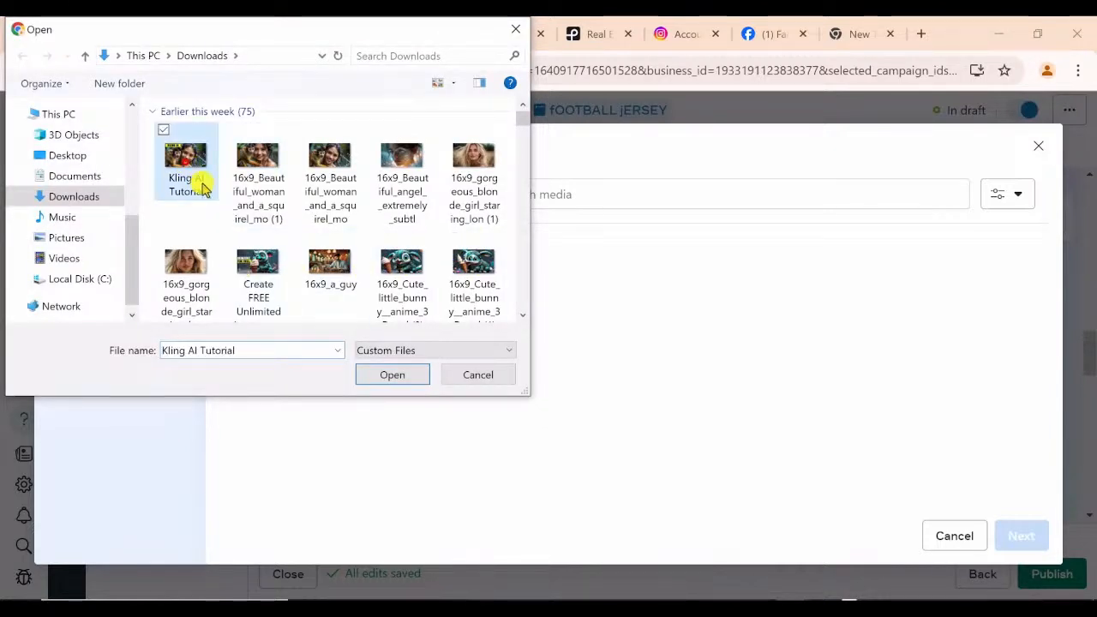
{"action": "left_click", "coordinate": [394, 374]}
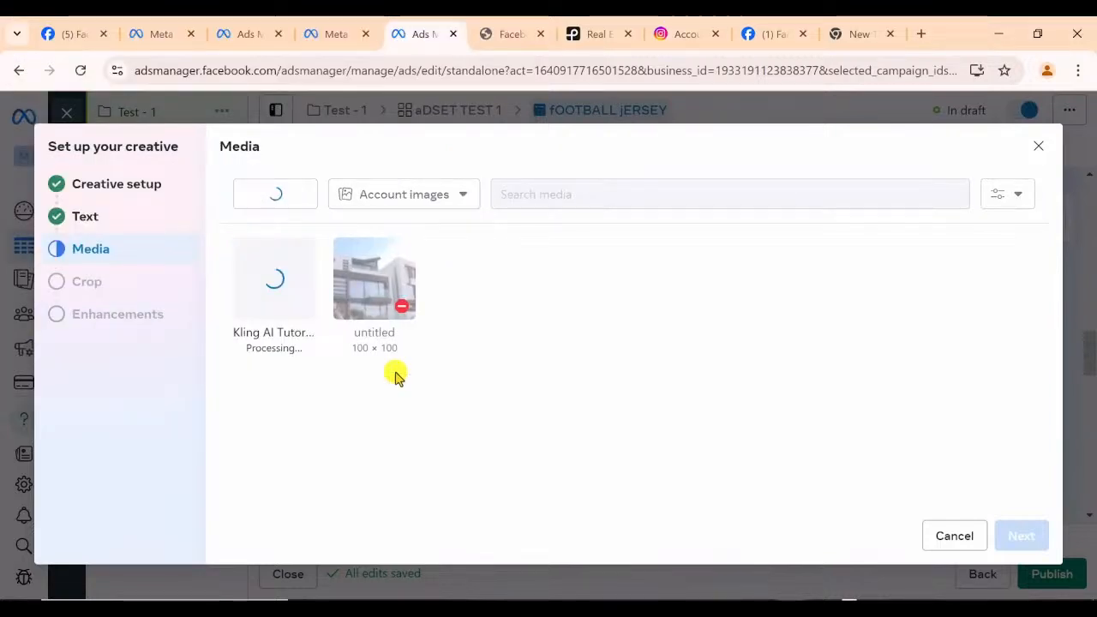
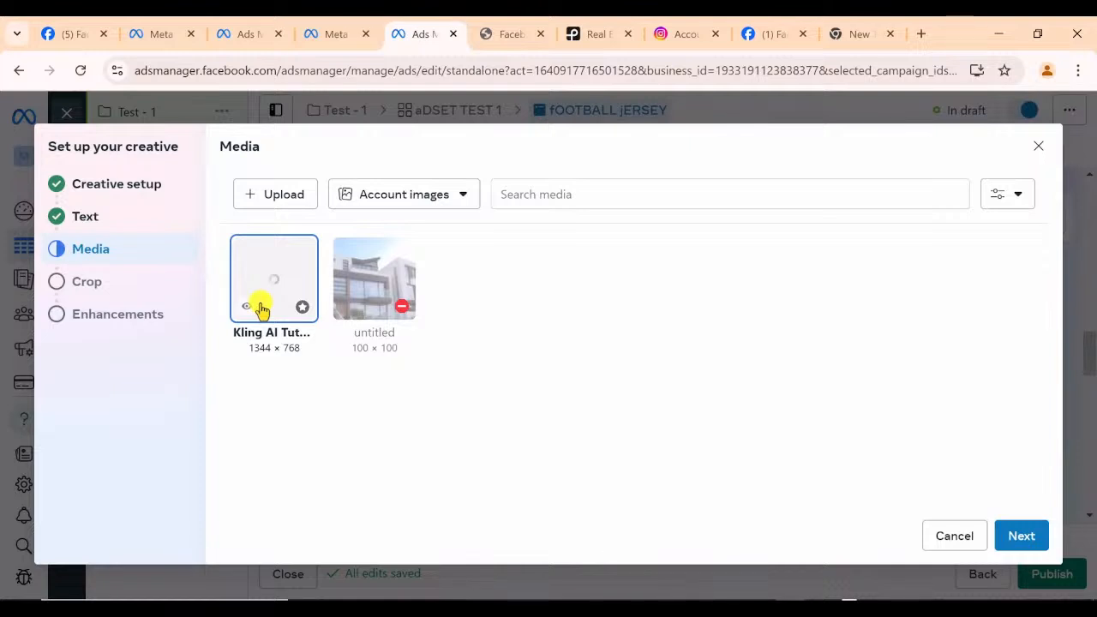
{"action": "left_click", "coordinate": [1020, 536]}
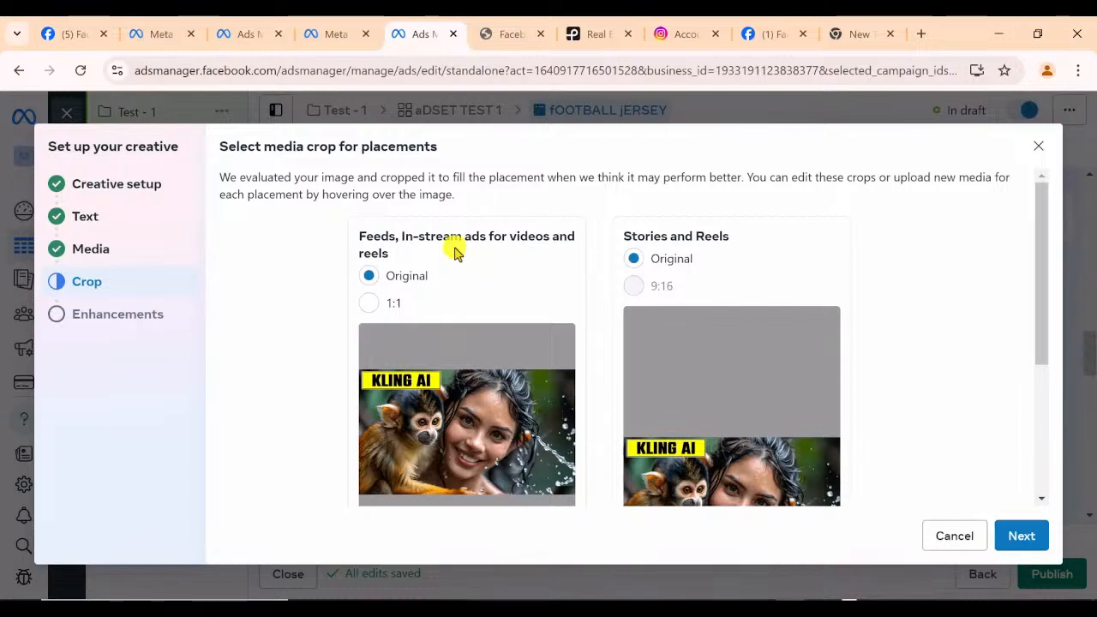
Crop the image to 1:1 for the Feeds and In-stream placements, shifting the crop frame slightly left to include more of the monkey
{"action": "scroll", "coordinate": [681, 290], "scroll_direction": "down", "scroll_amount": 3}
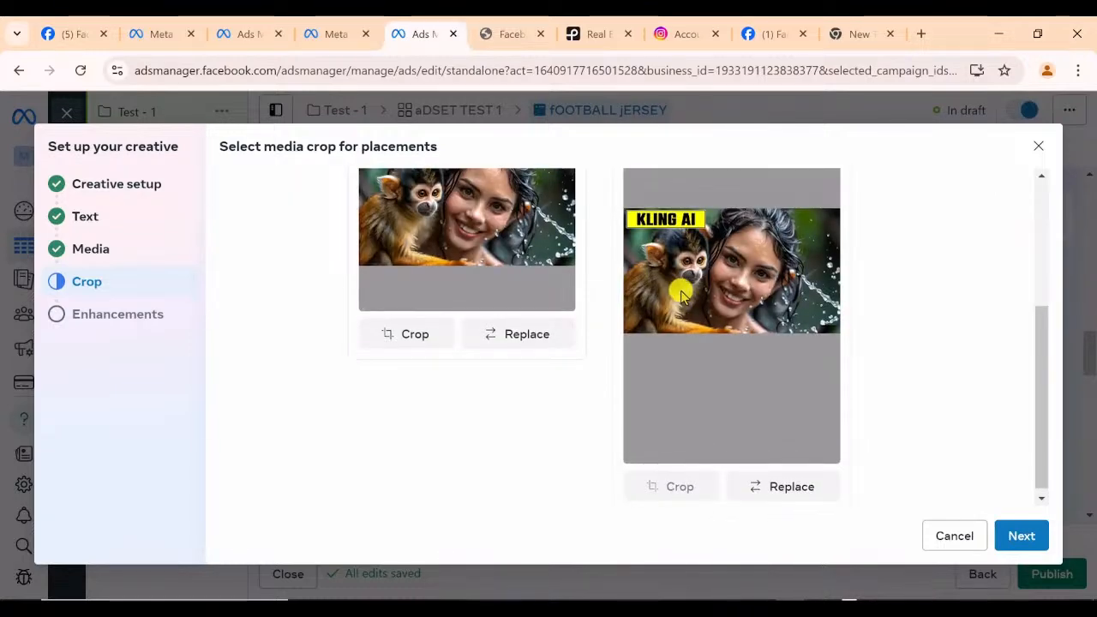
{"action": "scroll", "coordinate": [680, 292], "scroll_direction": "up", "scroll_amount": 3}
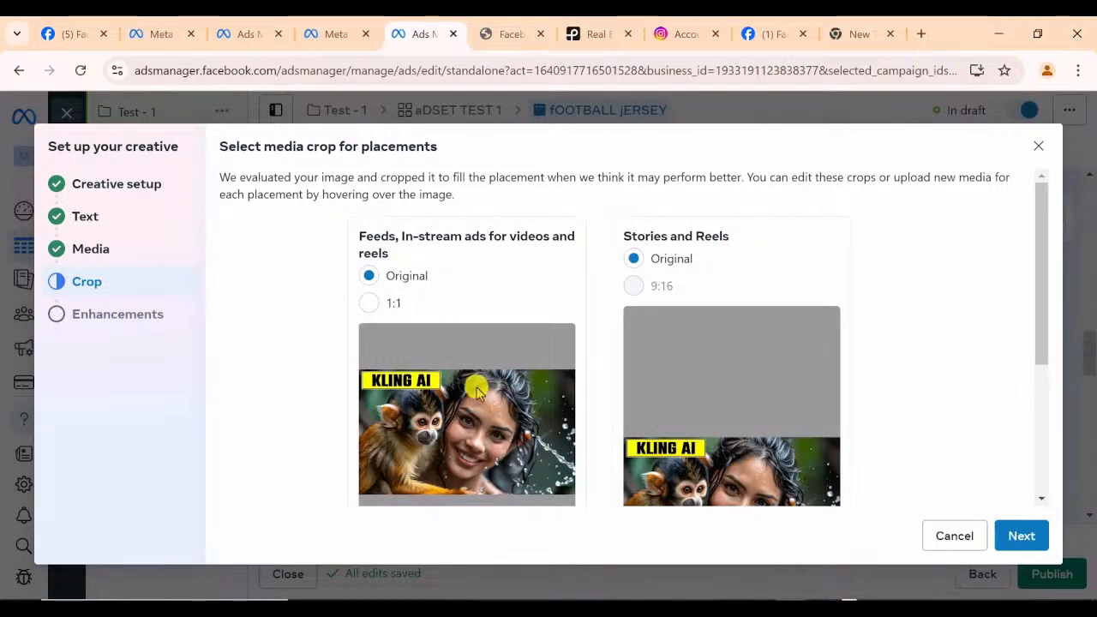
{"action": "scroll", "coordinate": [478, 391], "scroll_direction": "down", "scroll_amount": 1}
{"action": "scroll", "coordinate": [477, 391], "scroll_direction": "up", "scroll_amount": 1}
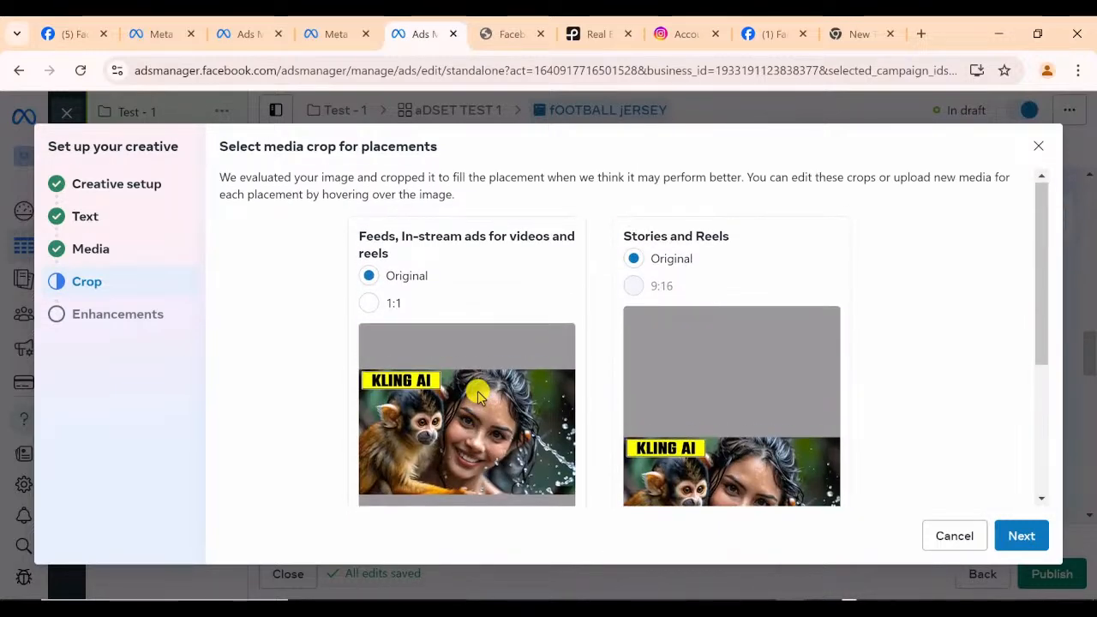
{"action": "scroll", "coordinate": [413, 330], "scroll_direction": "down", "scroll_amount": 3}
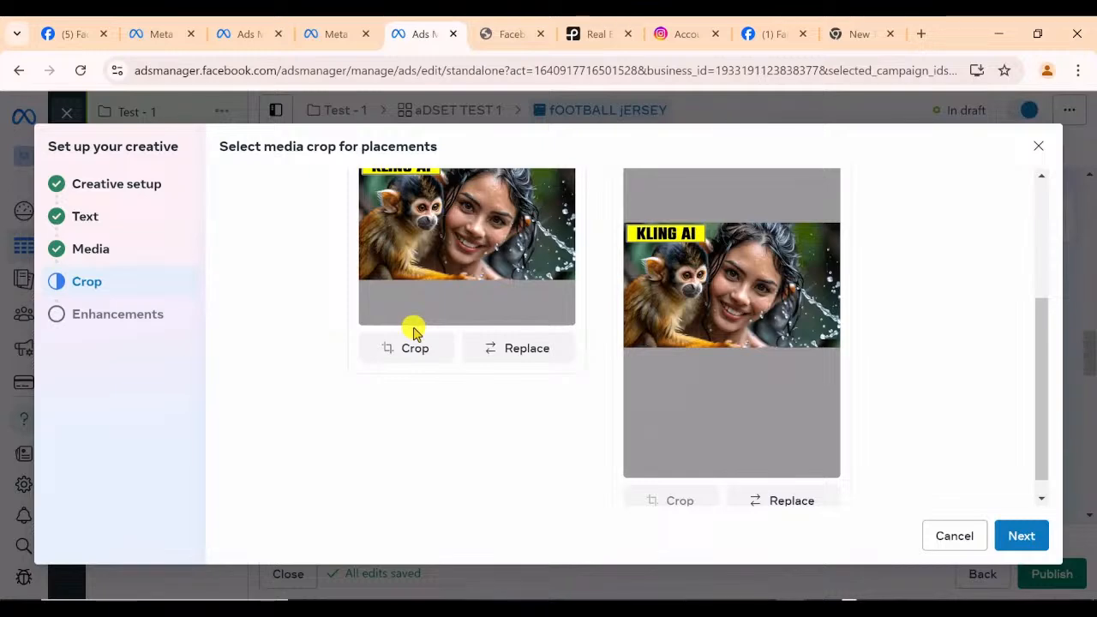
{"action": "left_click", "coordinate": [412, 331]}
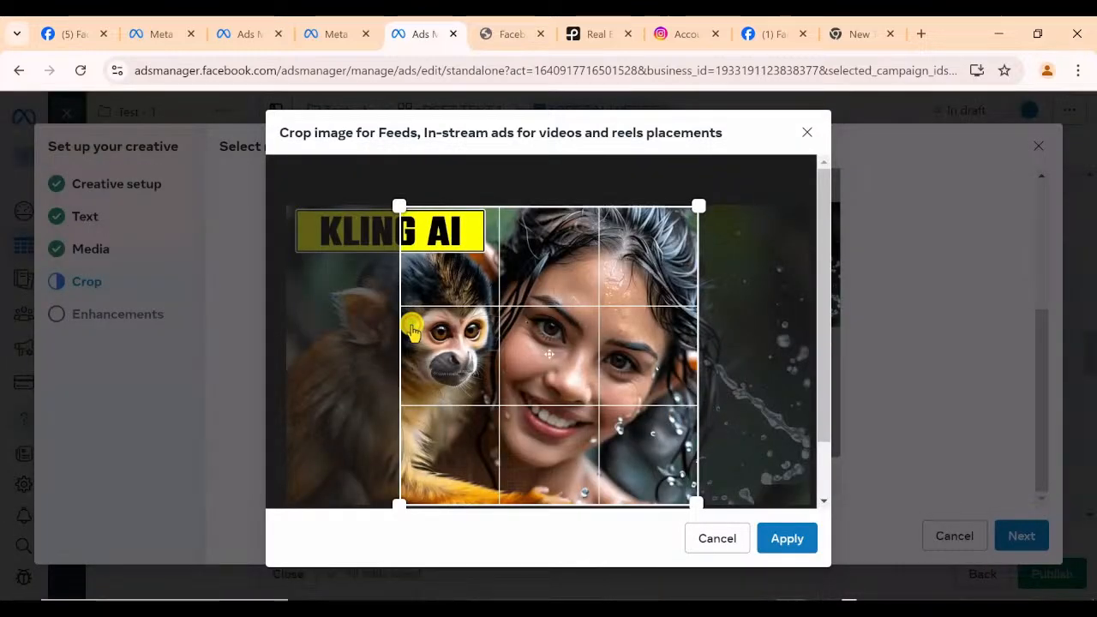
{"action": "left_click_drag", "start_coordinate": [636, 365], "coordinate": [612, 363]}
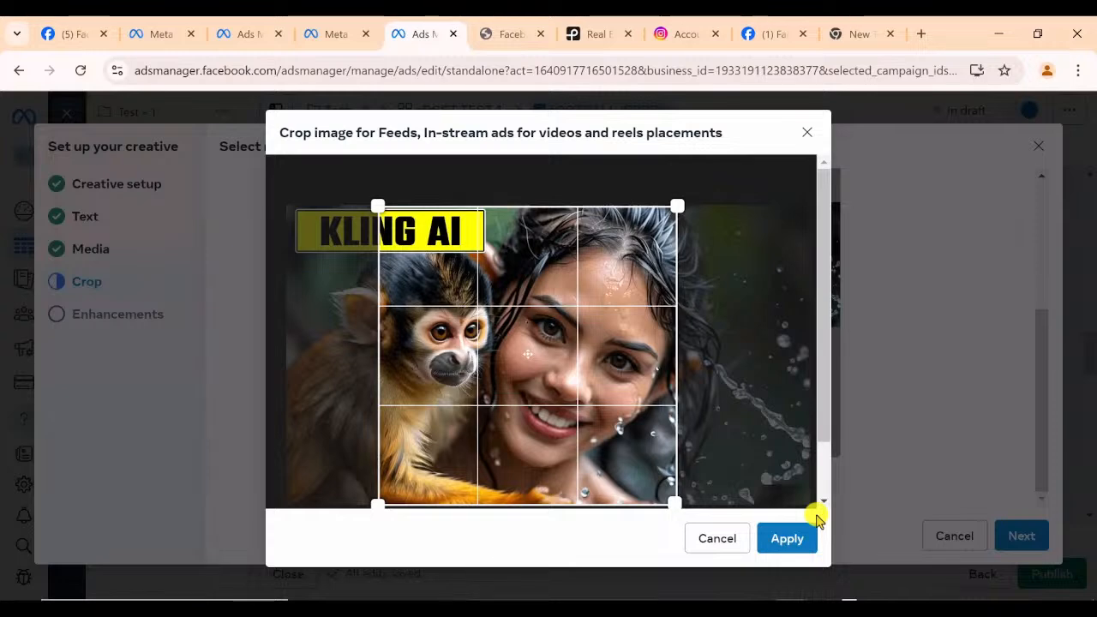
{"action": "left_click", "coordinate": [782, 536]}
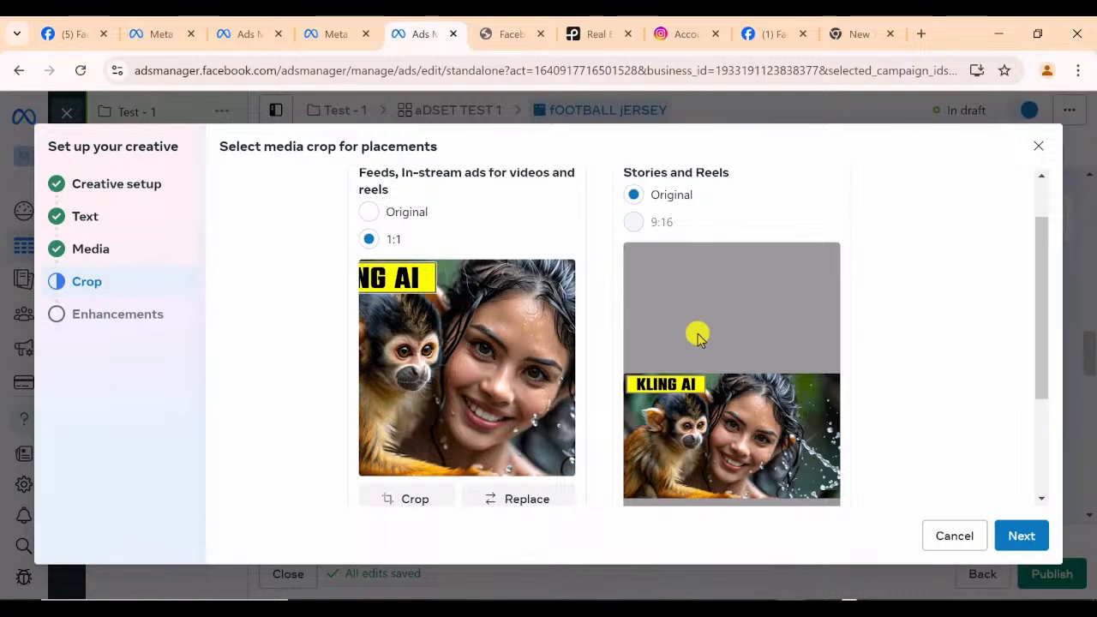
Check the 9:16 and crop options for the Stories and Reels placement, keeping the Original format
{"action": "scroll", "coordinate": [719, 367], "scroll_direction": "down", "scroll_amount": 1}
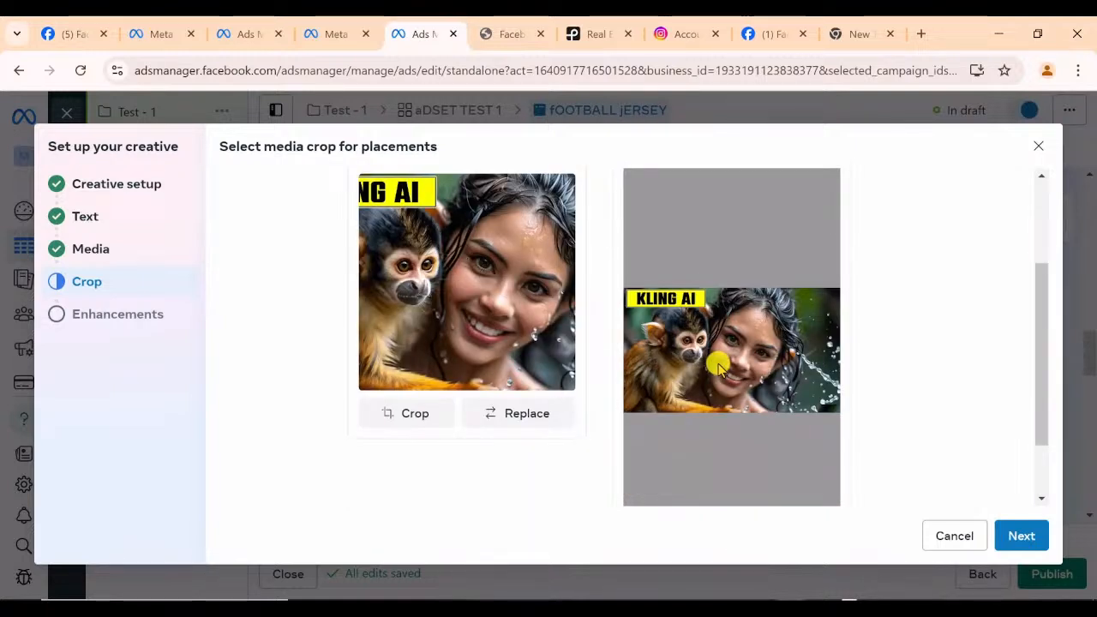
{"action": "scroll", "coordinate": [718, 367], "scroll_direction": "up", "scroll_amount": 1}
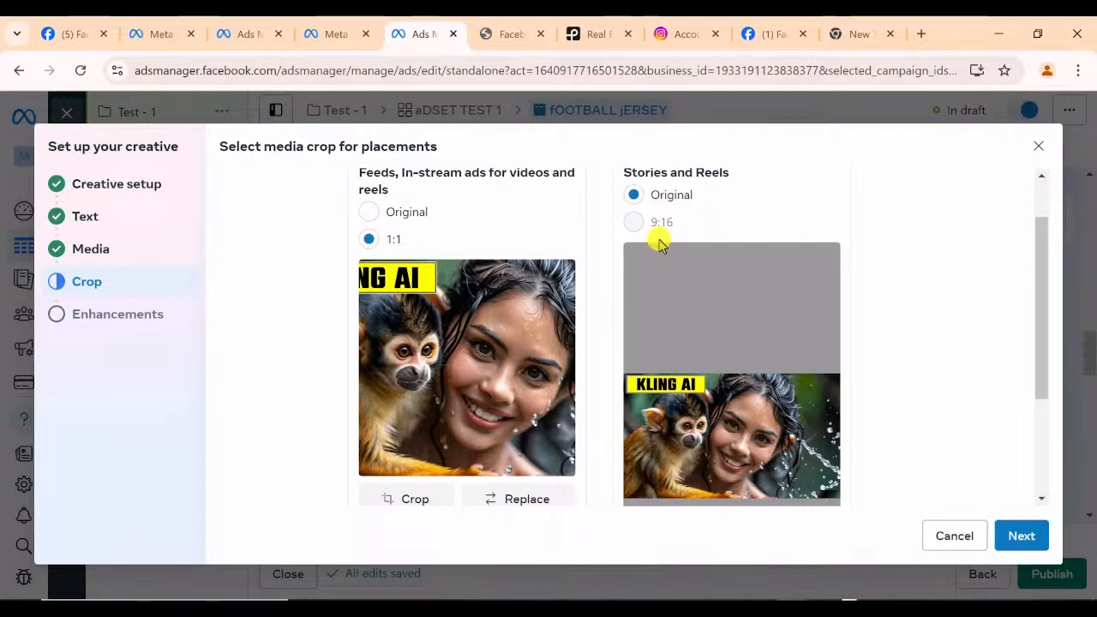
{"action": "mouse_move", "coordinate": [635, 225]}
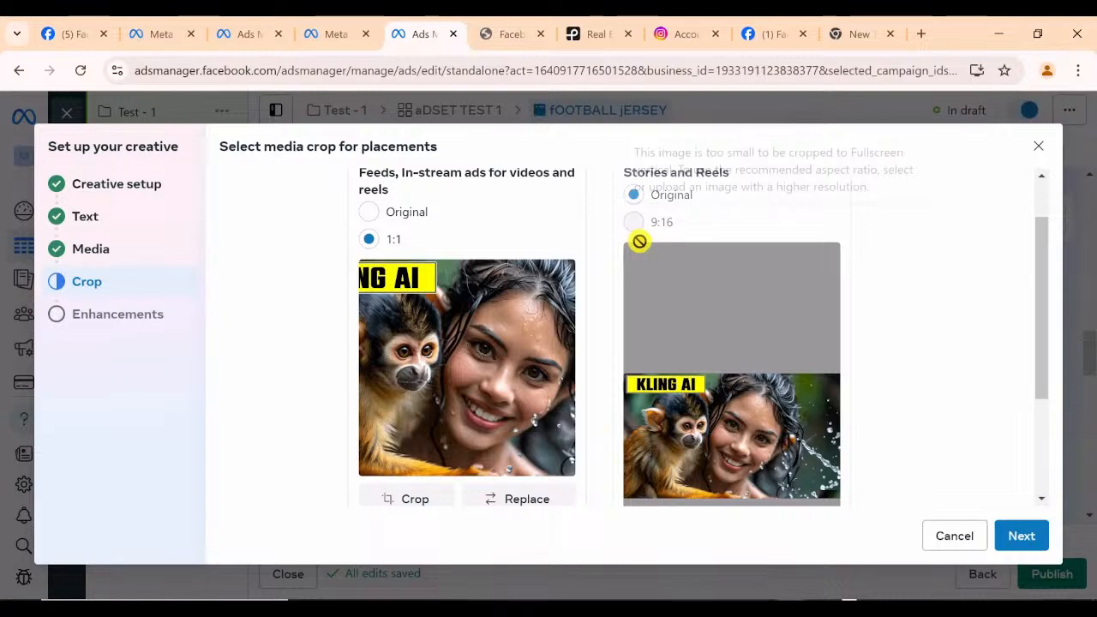
{"action": "scroll", "coordinate": [715, 405], "scroll_direction": "down", "scroll_amount": 1}
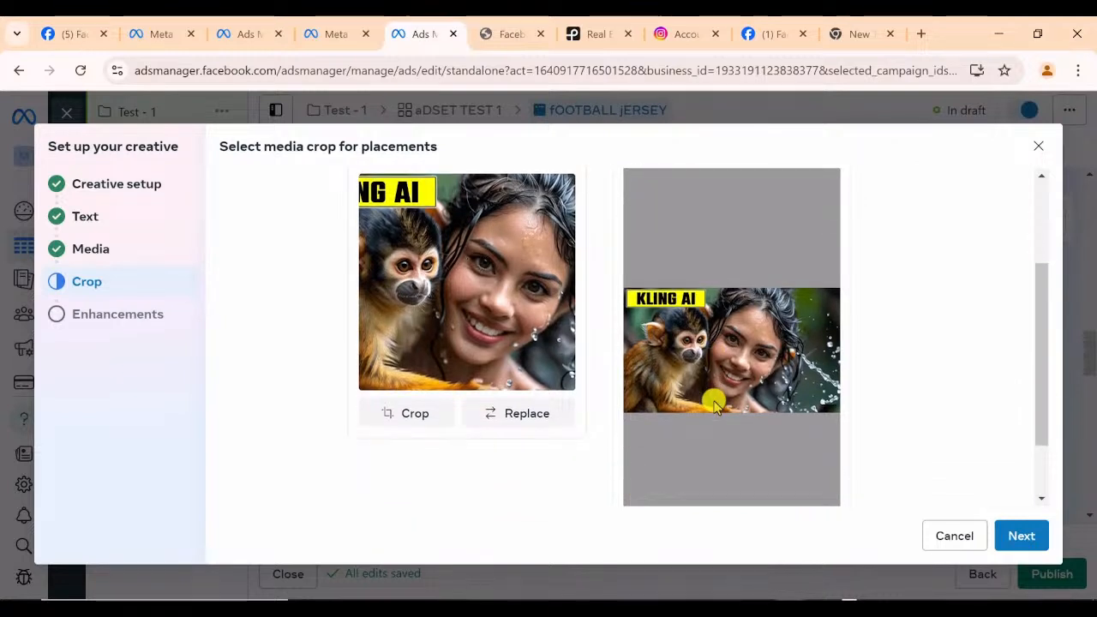
{"action": "scroll", "coordinate": [712, 403], "scroll_direction": "down", "scroll_amount": 1}
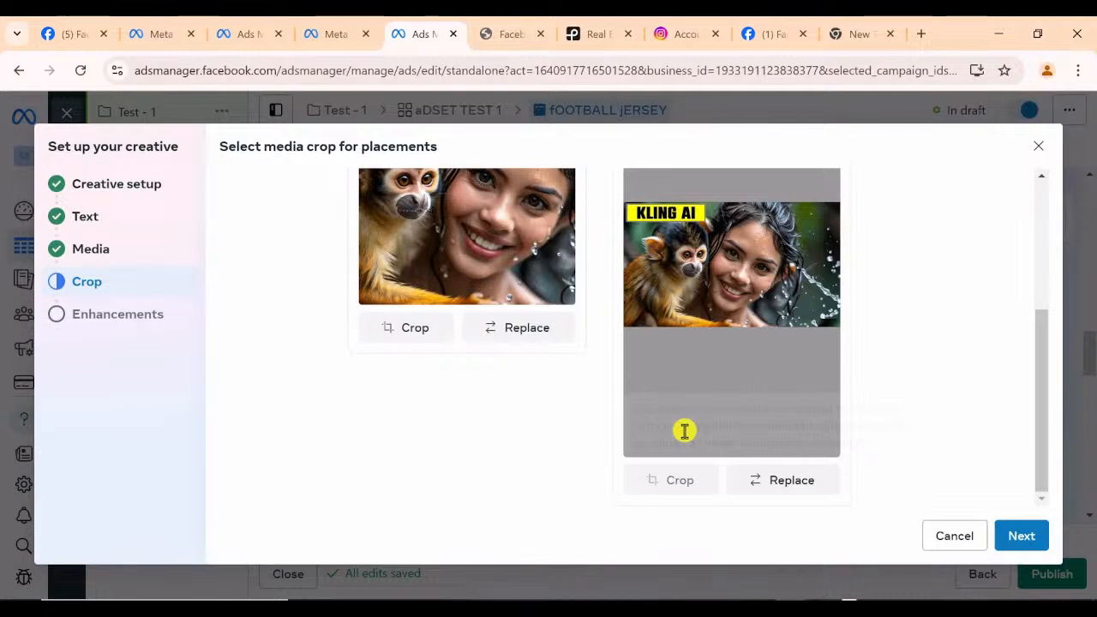
{"action": "mouse_move", "coordinate": [666, 485]}
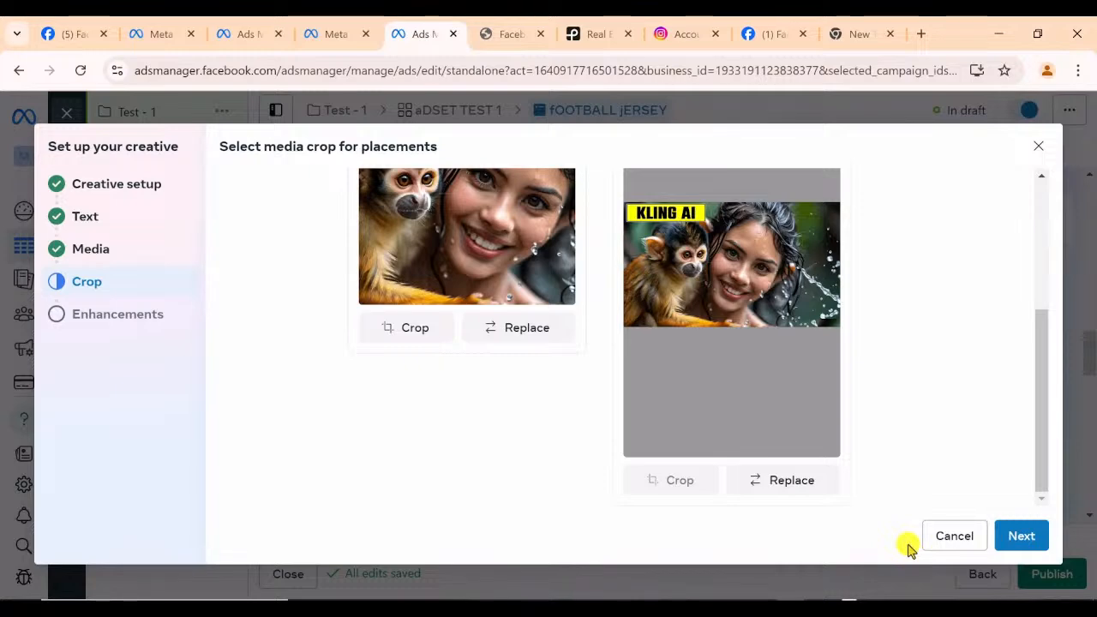
Accept the media crops and finish the creative setup with all Advantage+ creative enhancements left off
{"action": "left_click", "coordinate": [1024, 535]}
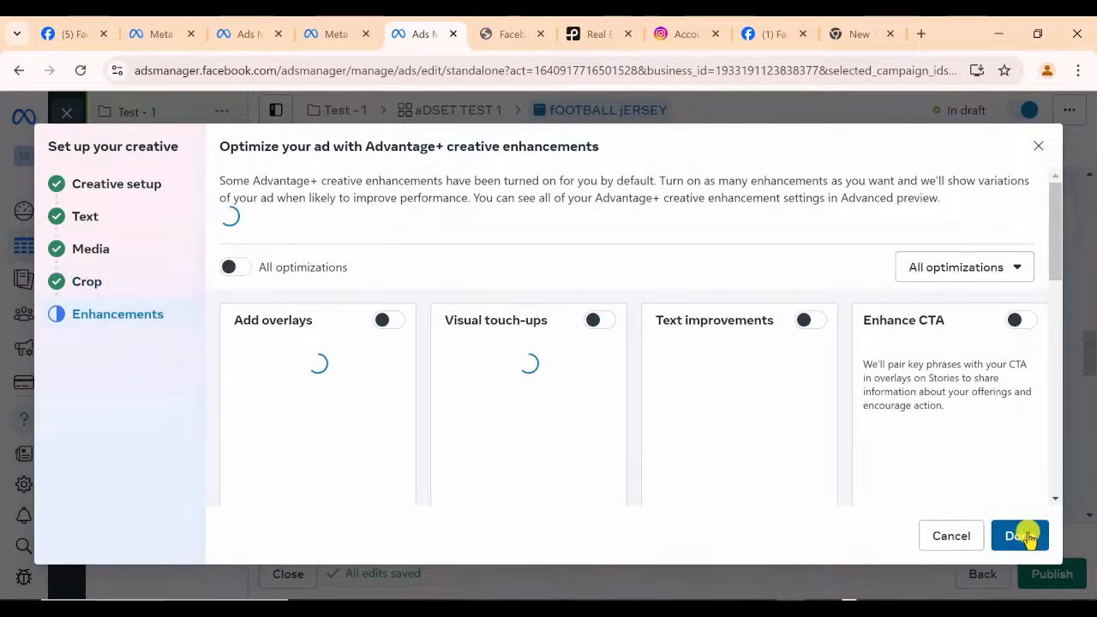
{"action": "scroll", "coordinate": [485, 380], "scroll_direction": "down", "scroll_amount": 1}
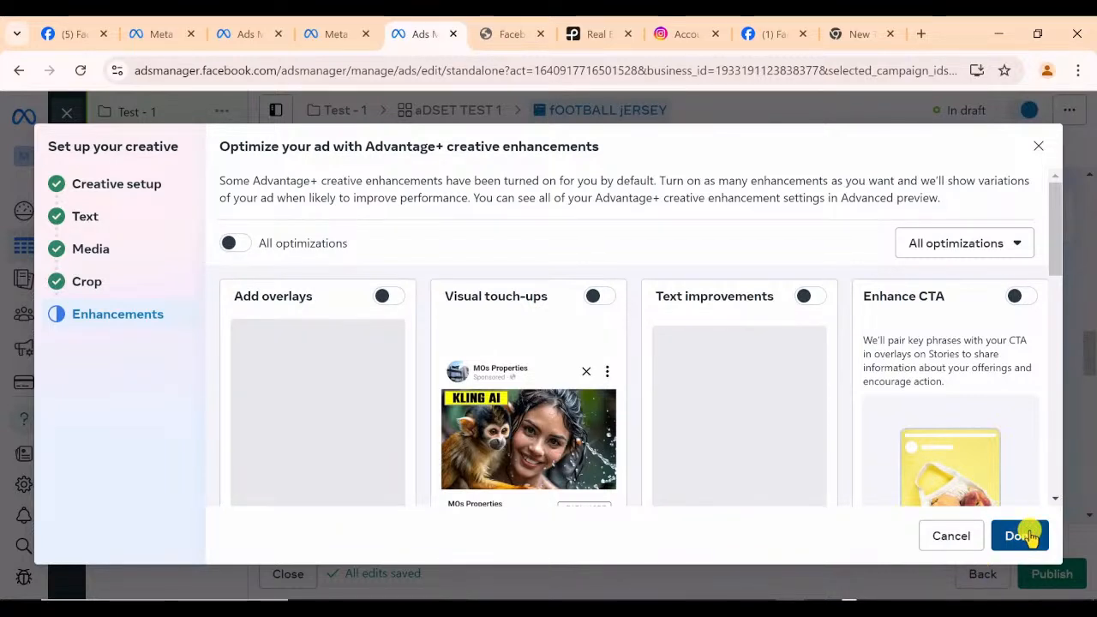
{"action": "left_click", "coordinate": [1020, 535]}
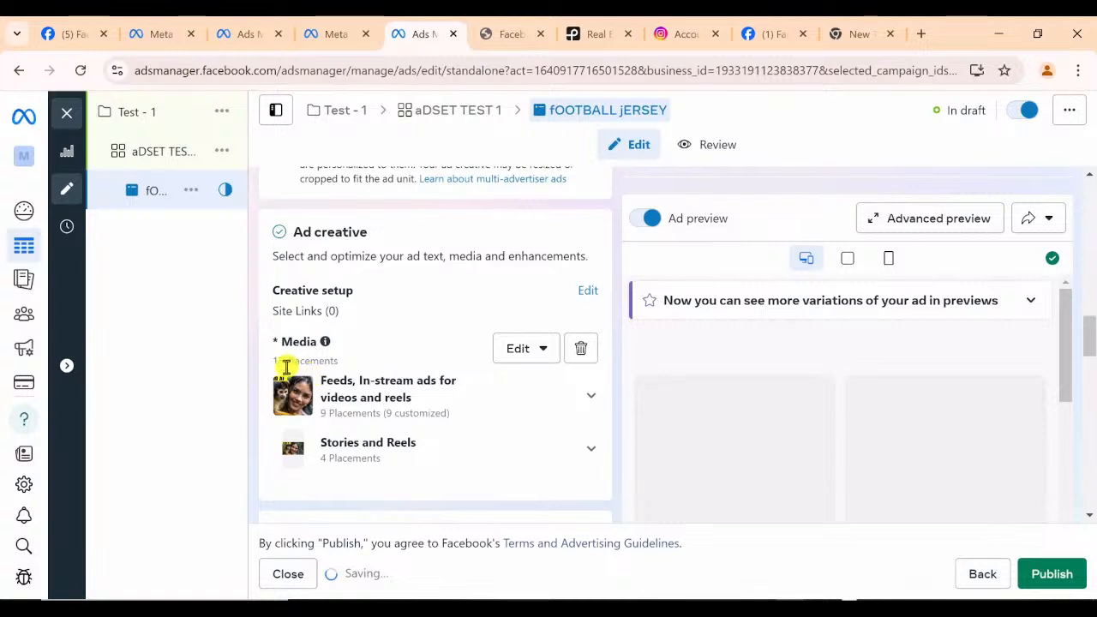
Draft the ad's primary text as one sentence saying the retro jersey takes you back in time
{"action": "scroll", "coordinate": [331, 373], "scroll_direction": "down", "scroll_amount": 3}
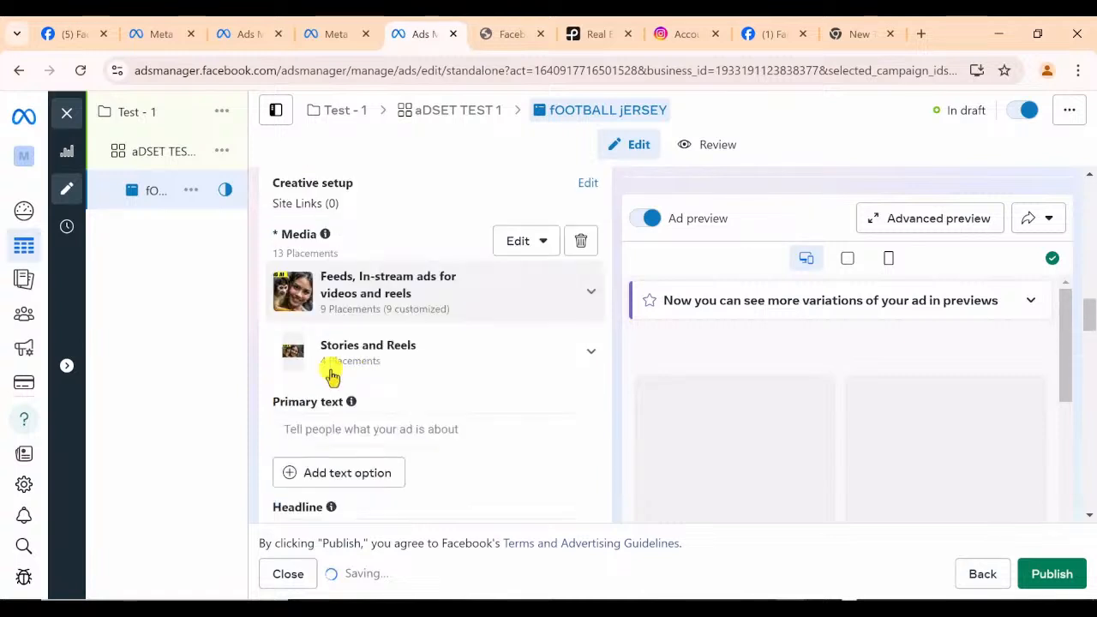
{"action": "scroll", "coordinate": [331, 375], "scroll_direction": "up", "scroll_amount": 1}
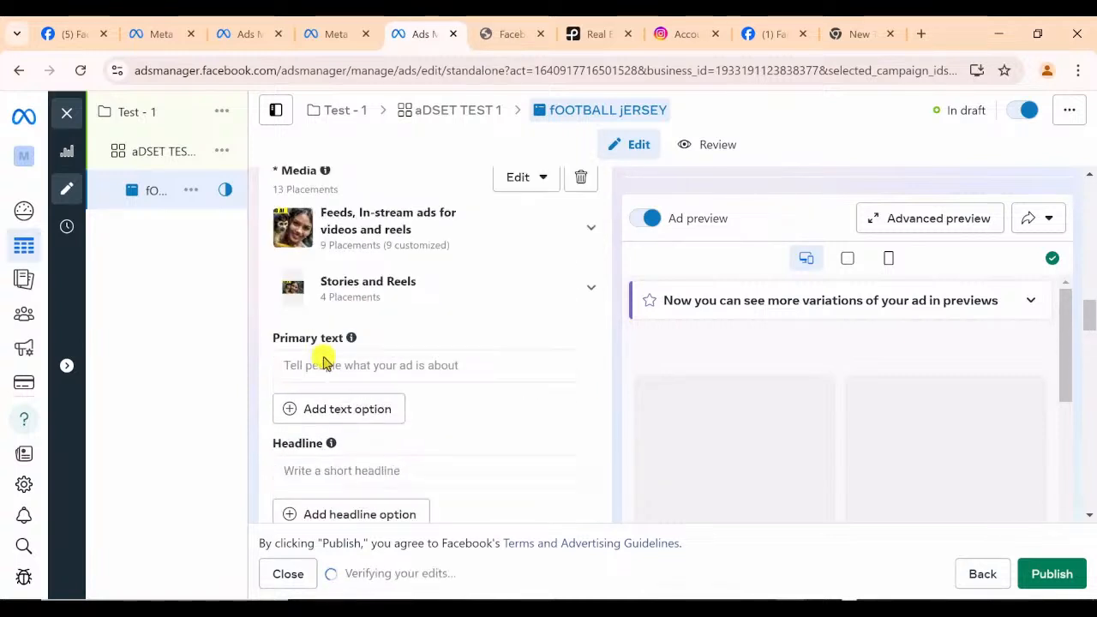
{"action": "left_click", "coordinate": [320, 366]}
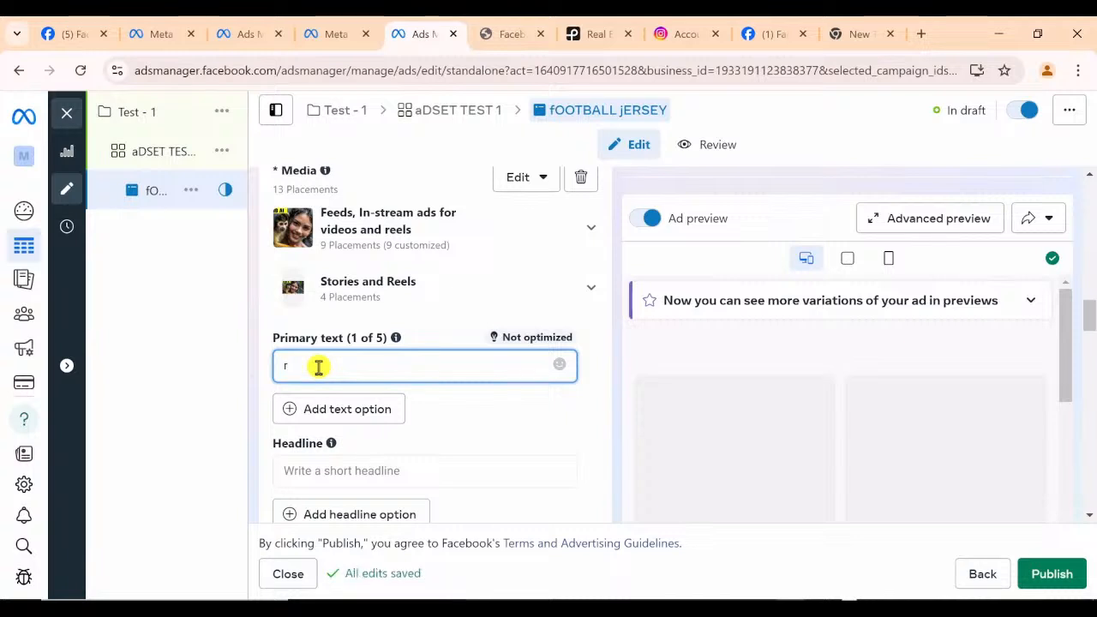
{"action": "key", "text": "BackSpace"}
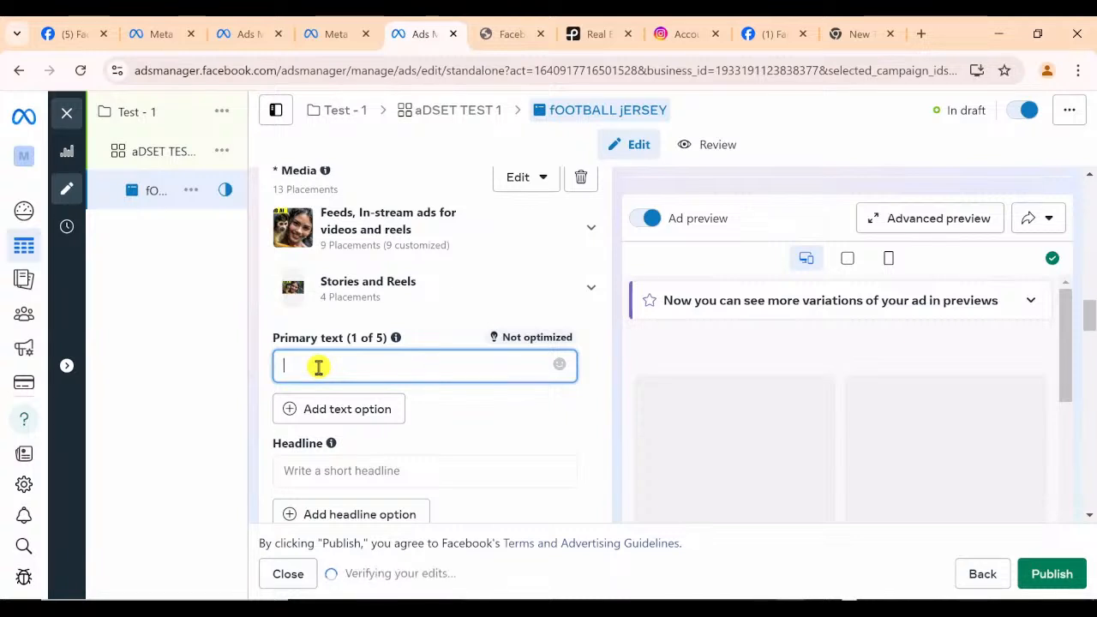
{"action": "type", "text": "tH"}
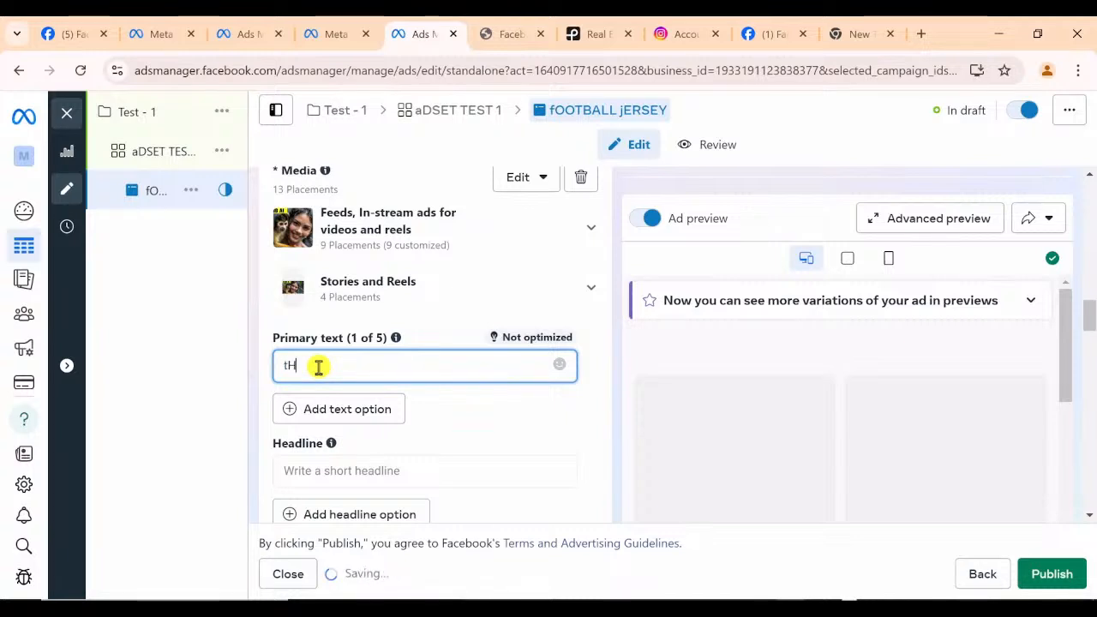
{"action": "type", "text": "ER"}
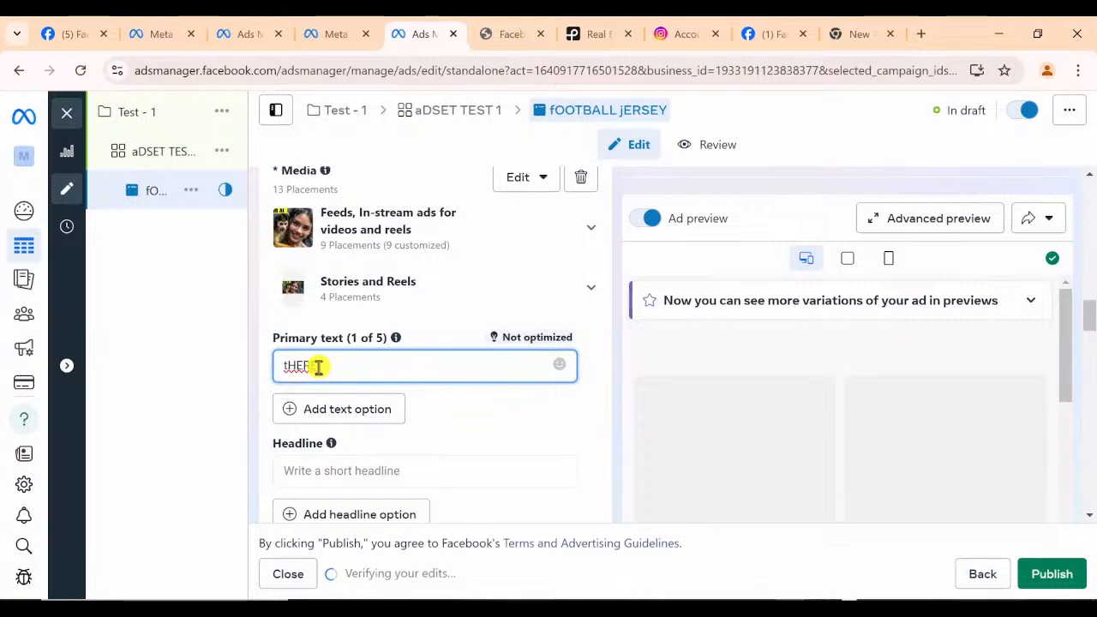
{"action": "key", "text": "BackSpace"}
{"action": "key", "text": "BackSpace"}
{"action": "key", "text": "BackSpace"}
{"action": "key", "text": "BackSpace"}
{"action": "type", "text": "T"}
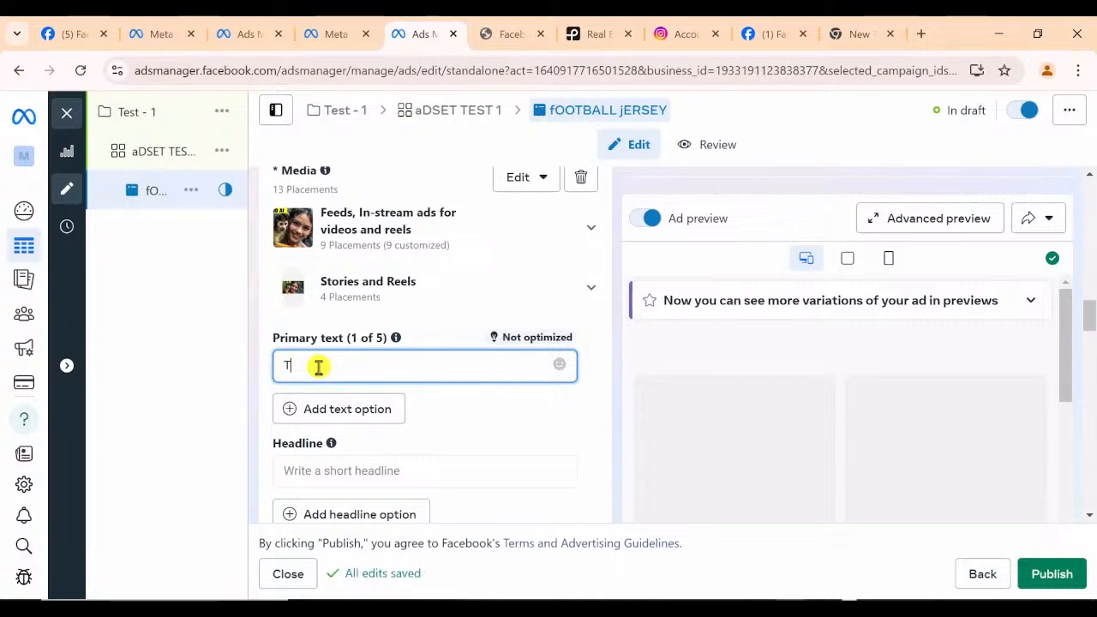
{"action": "type", "text": "ese"}
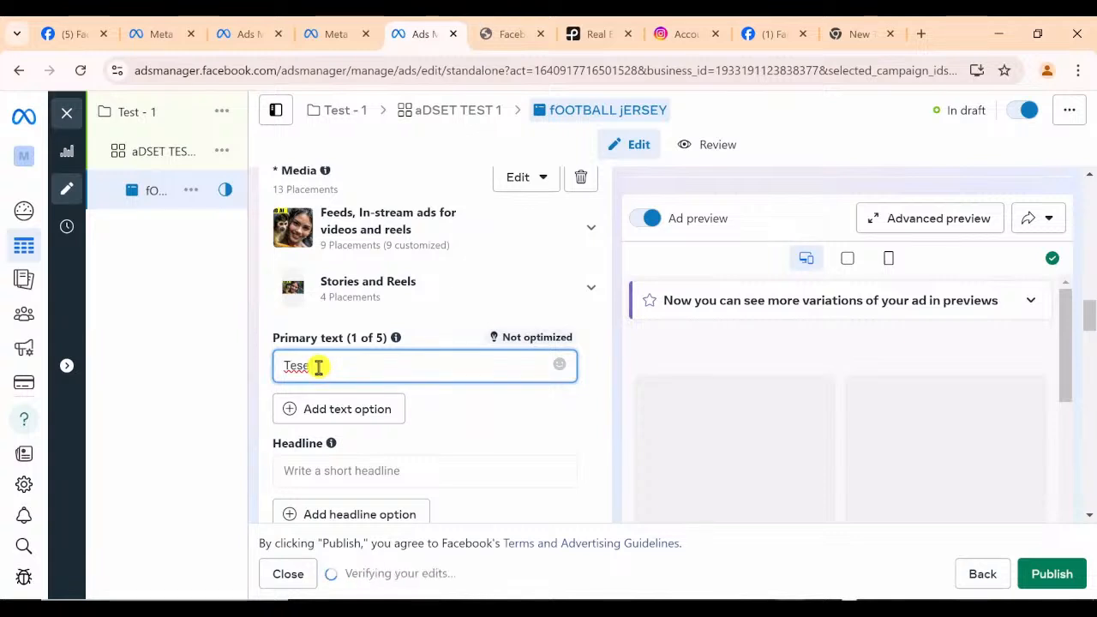
{"action": "key", "text": "BackSpace"}
{"action": "key", "text": "BackSpace"}
{"action": "key", "text": "BackSpace"}
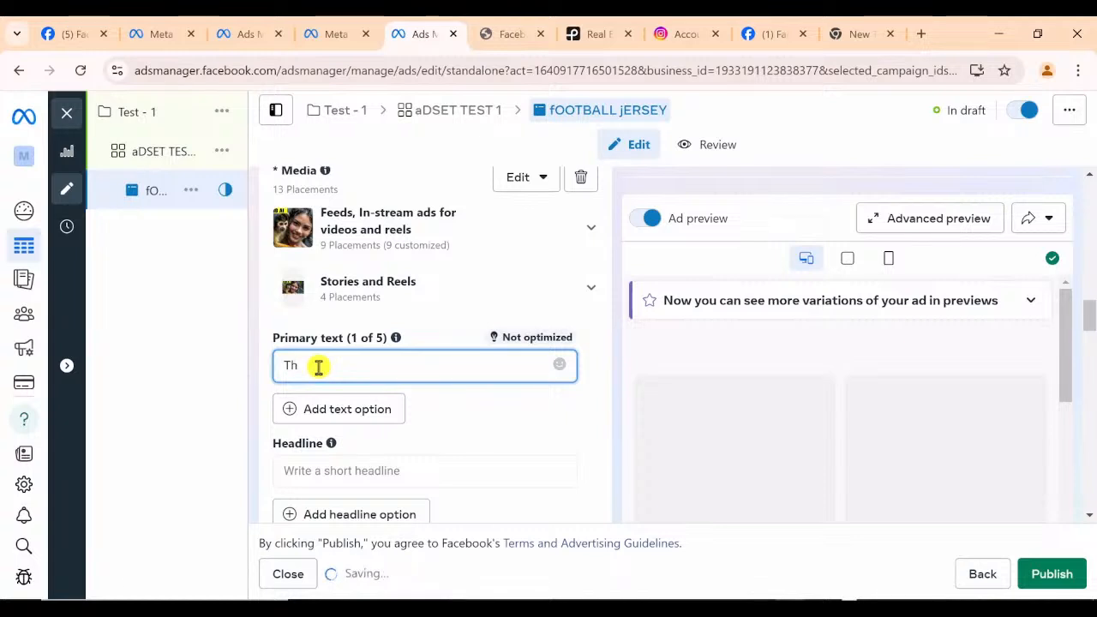
{"action": "type", "text": "se"}
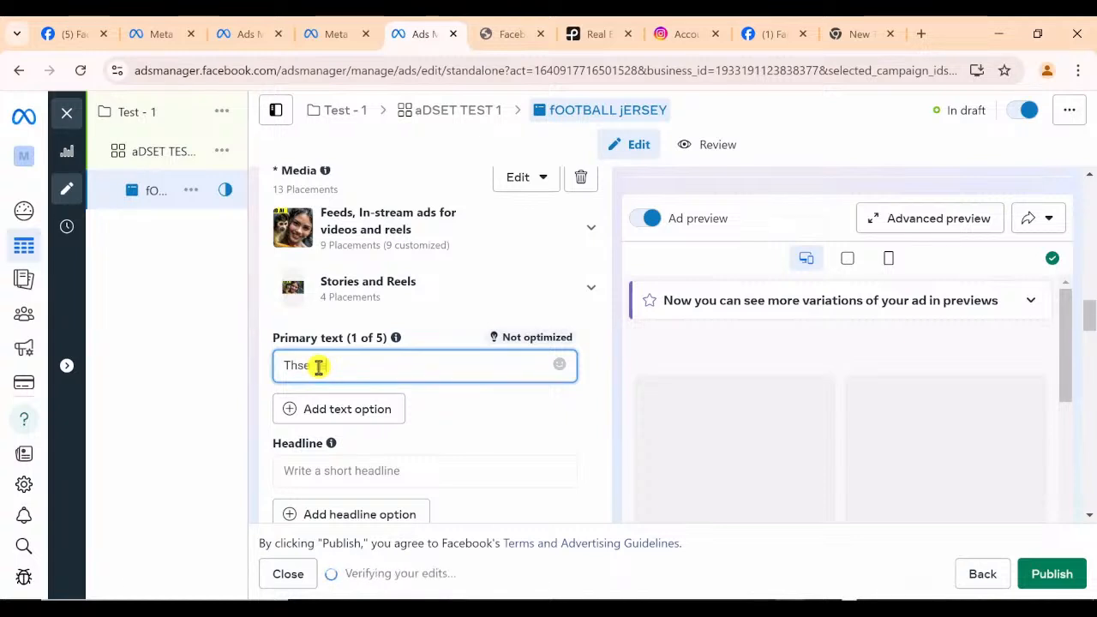
{"action": "type", "text": " ae"}
{"action": "type", "text": "ro  J"}
{"action": "type", "text": "ersey"}
{"action": "type", "text": " ake y"}
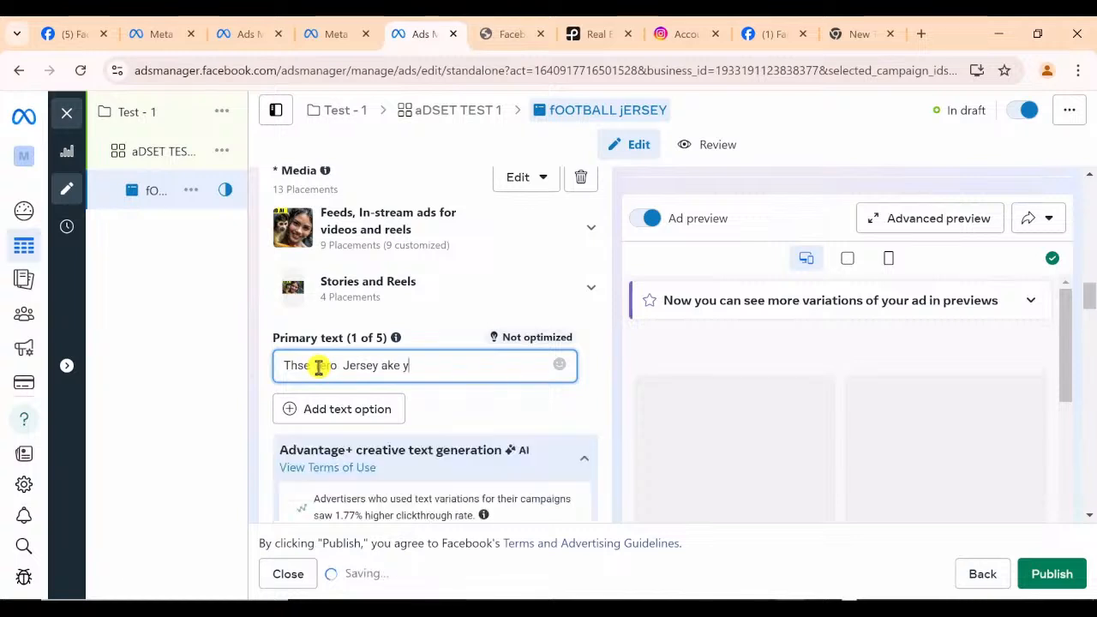
{"action": "type", "text": "ou bac"}
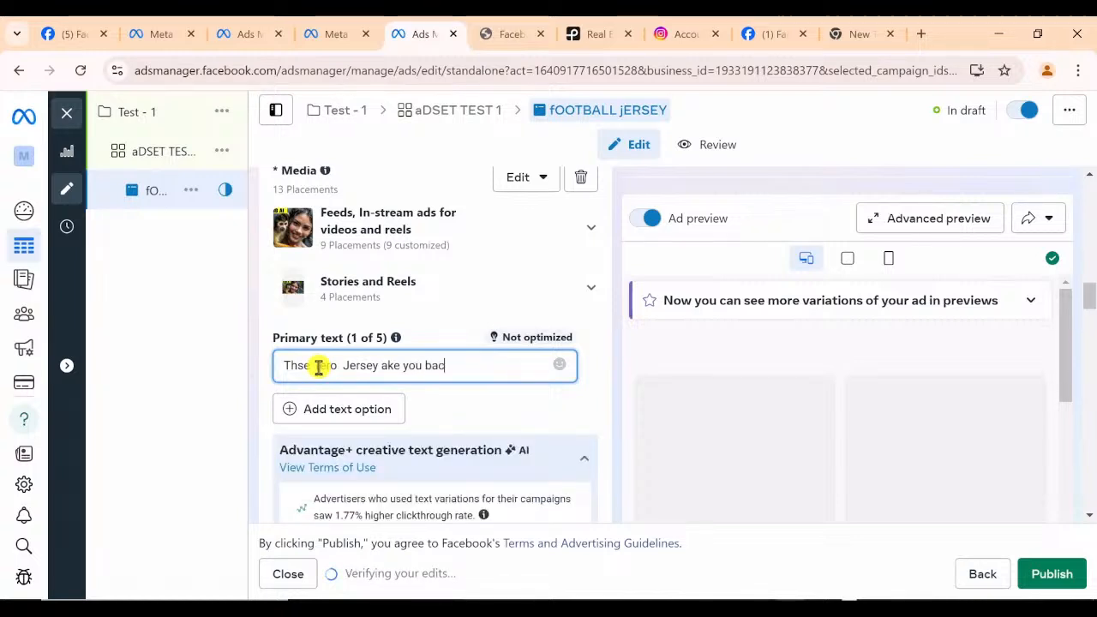
{"action": "type", "text": "k in t"}
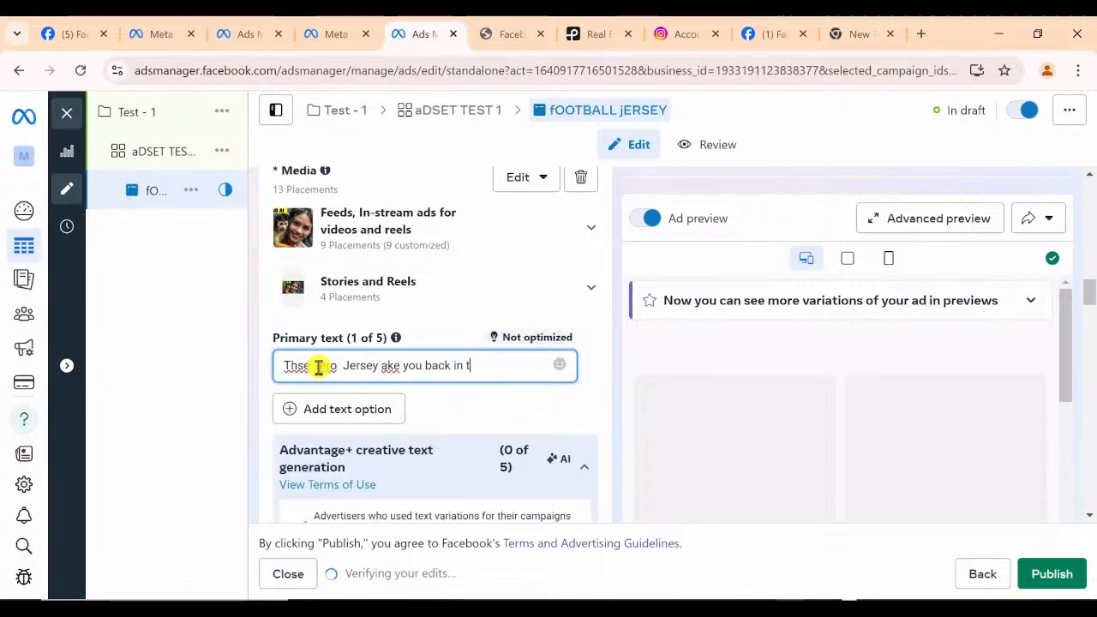
{"action": "type", "text": "ime."}
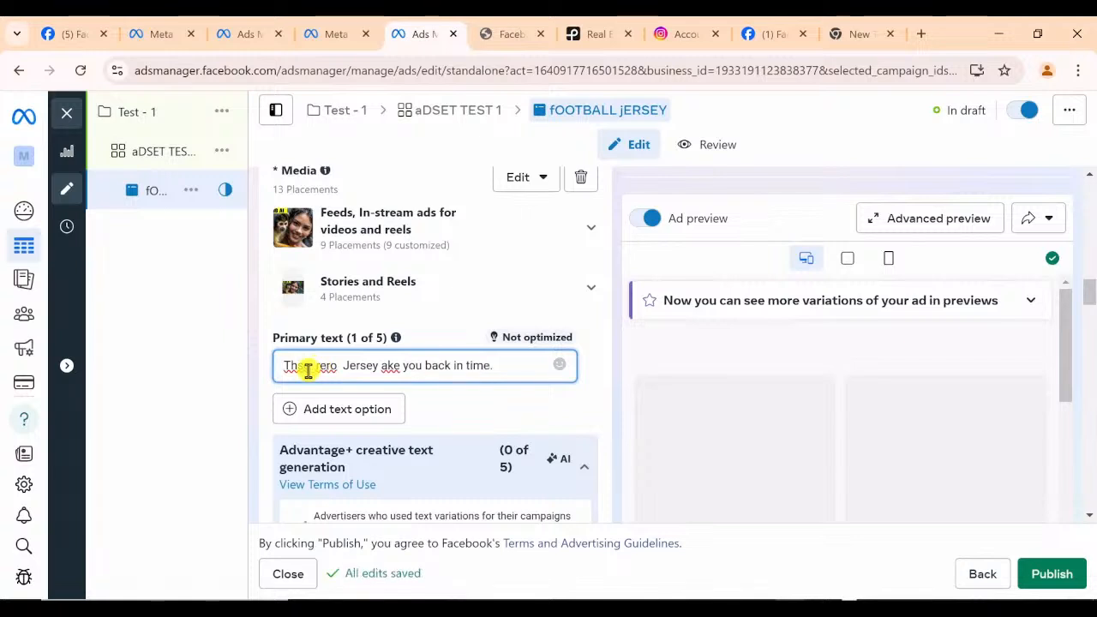
Correct the primary text to "These Retro Jersey will take you back in time." and remove the empty second text option
{"action": "left_click", "coordinate": [382, 365]}
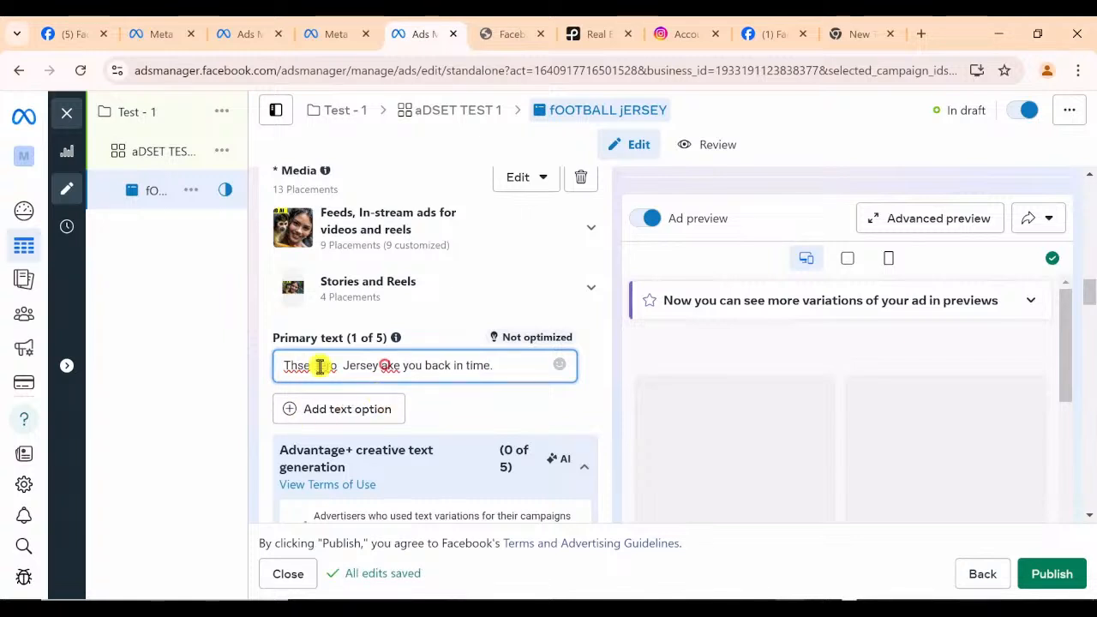
{"action": "scroll", "coordinate": [318, 365], "scroll_direction": "down", "scroll_amount": 1}
{"action": "scroll", "coordinate": [318, 365], "scroll_direction": "up", "scroll_amount": 2}
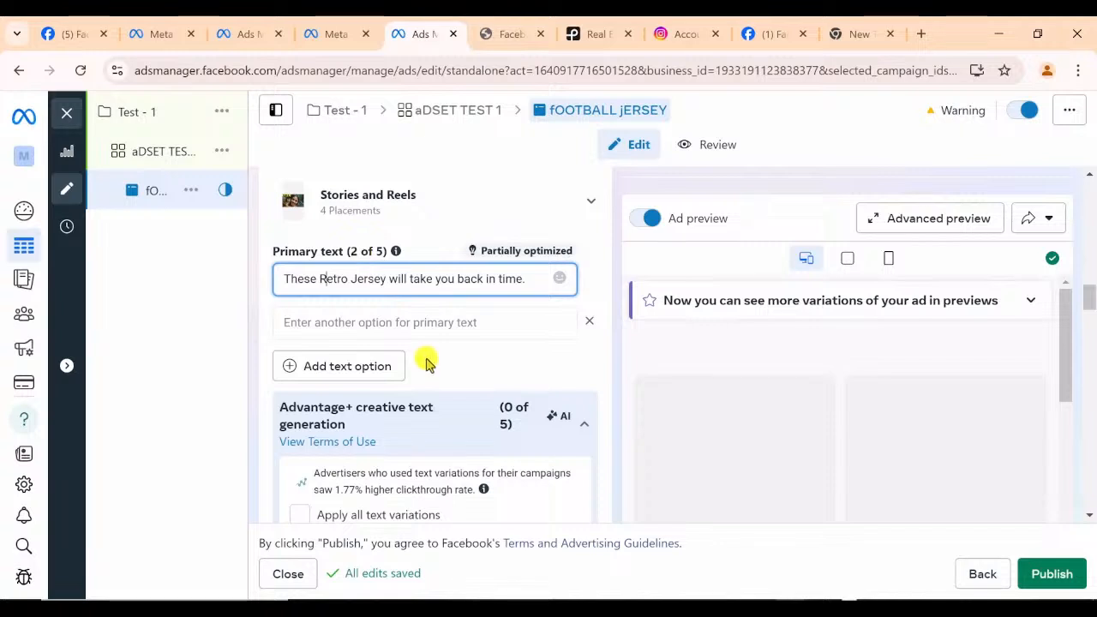
{"action": "left_click", "coordinate": [592, 329]}
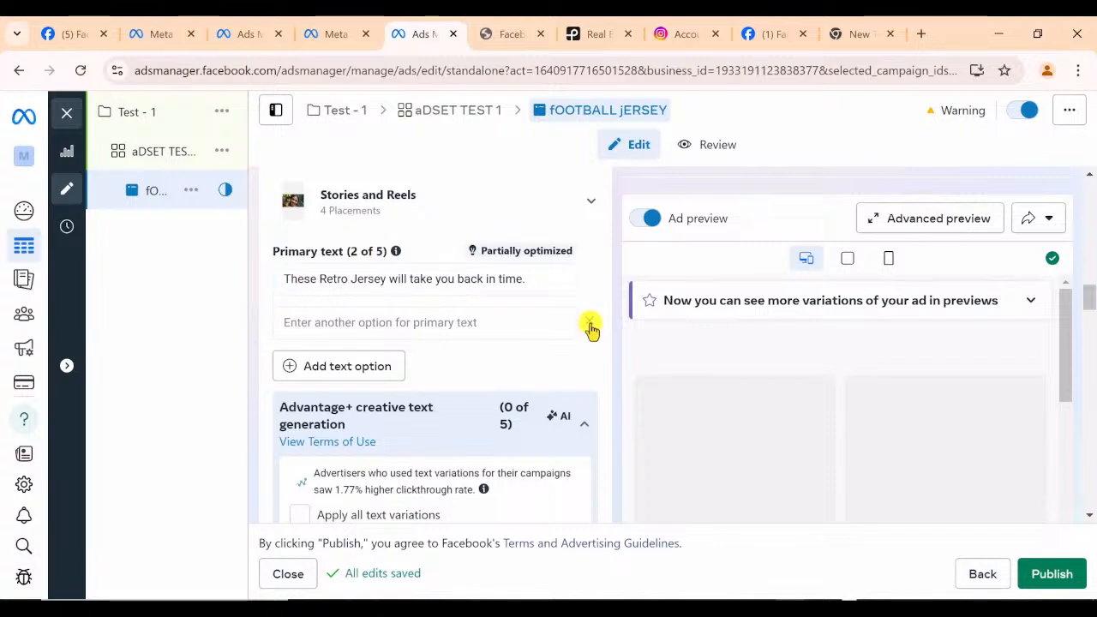
{"action": "left_click", "coordinate": [591, 329]}
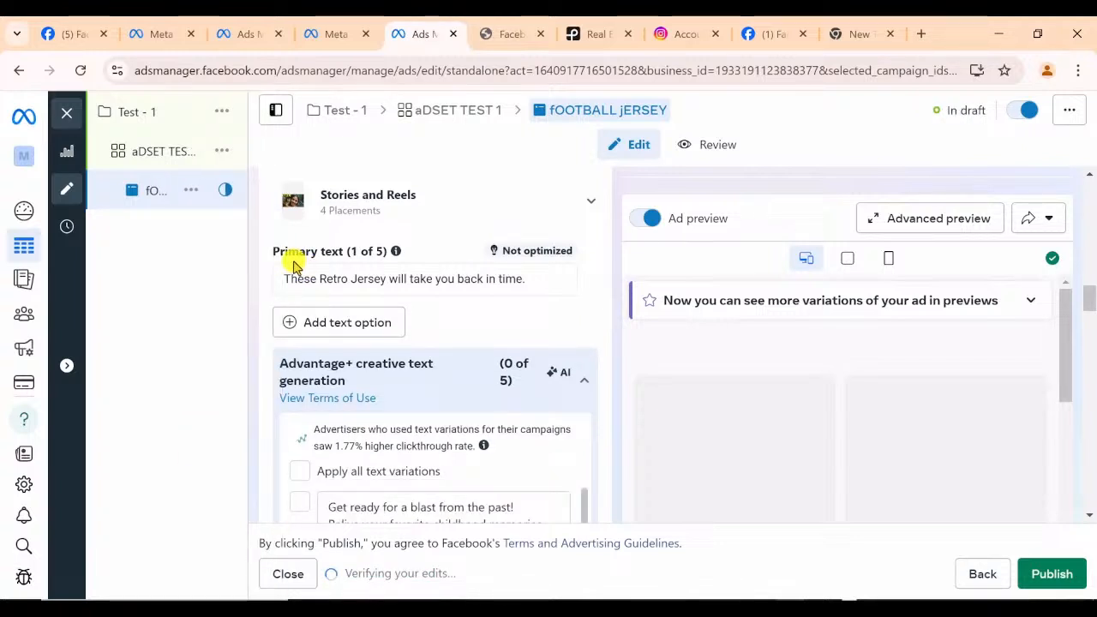
Review the Advantage+ generated variations of the primary text without selecting any, along with the headline section
{"action": "scroll", "coordinate": [410, 310], "scroll_direction": "down", "scroll_amount": 1}
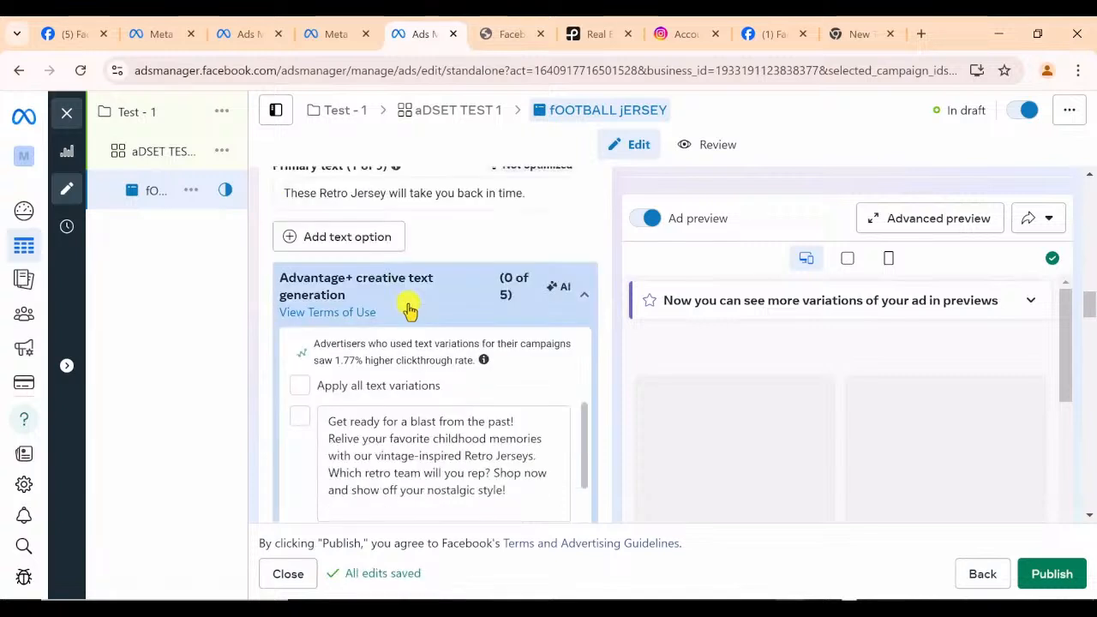
{"action": "scroll", "coordinate": [393, 351], "scroll_direction": "down", "scroll_amount": 1}
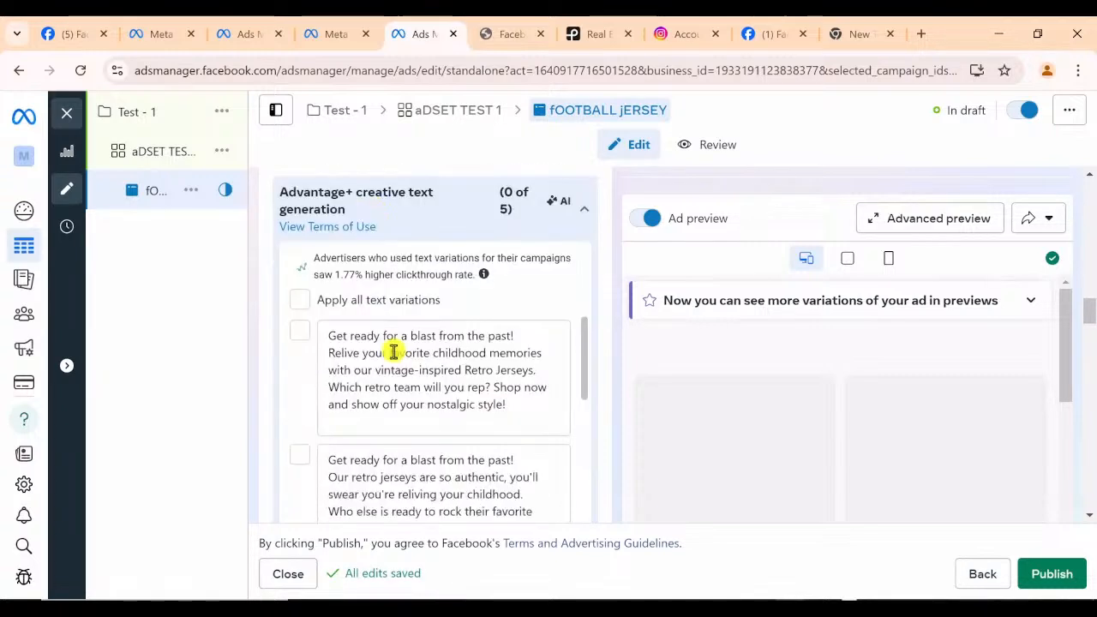
{"action": "scroll", "coordinate": [383, 369], "scroll_direction": "down", "scroll_amount": 3}
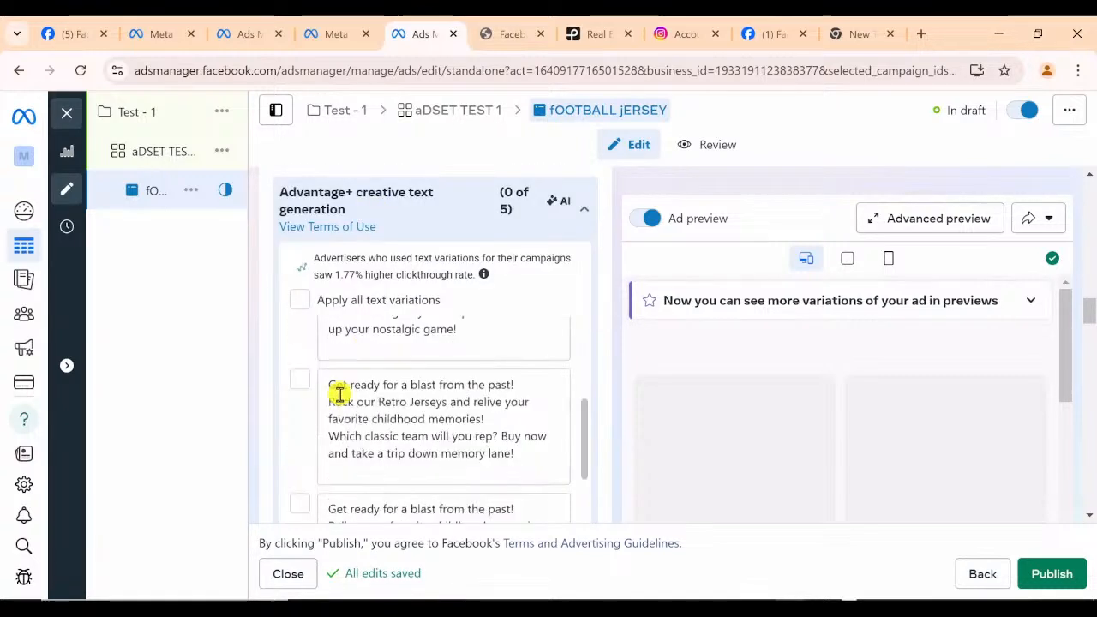
{"action": "scroll", "coordinate": [292, 360], "scroll_direction": "down", "scroll_amount": 4}
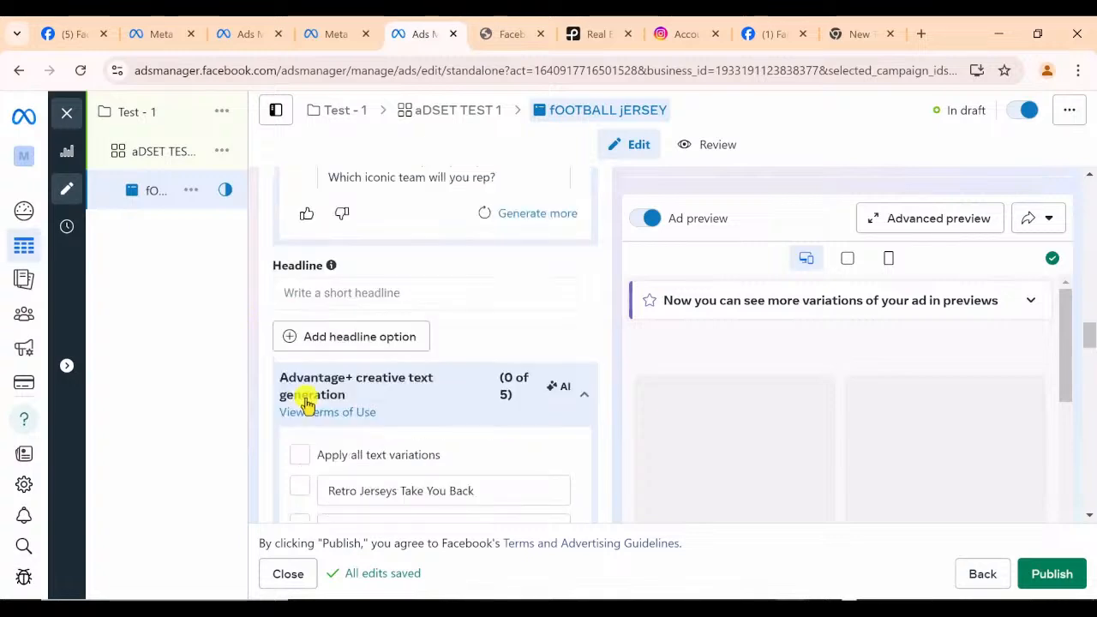
{"action": "scroll", "coordinate": [333, 311], "scroll_direction": "up", "scroll_amount": 5}
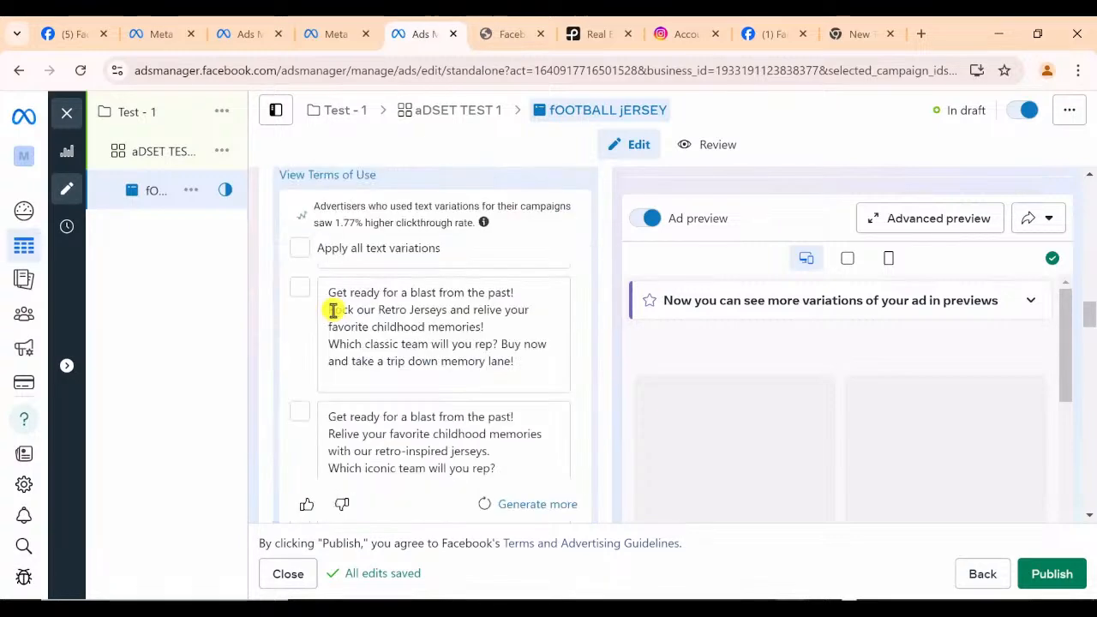
{"action": "scroll", "coordinate": [333, 311], "scroll_direction": "up", "scroll_amount": 1}
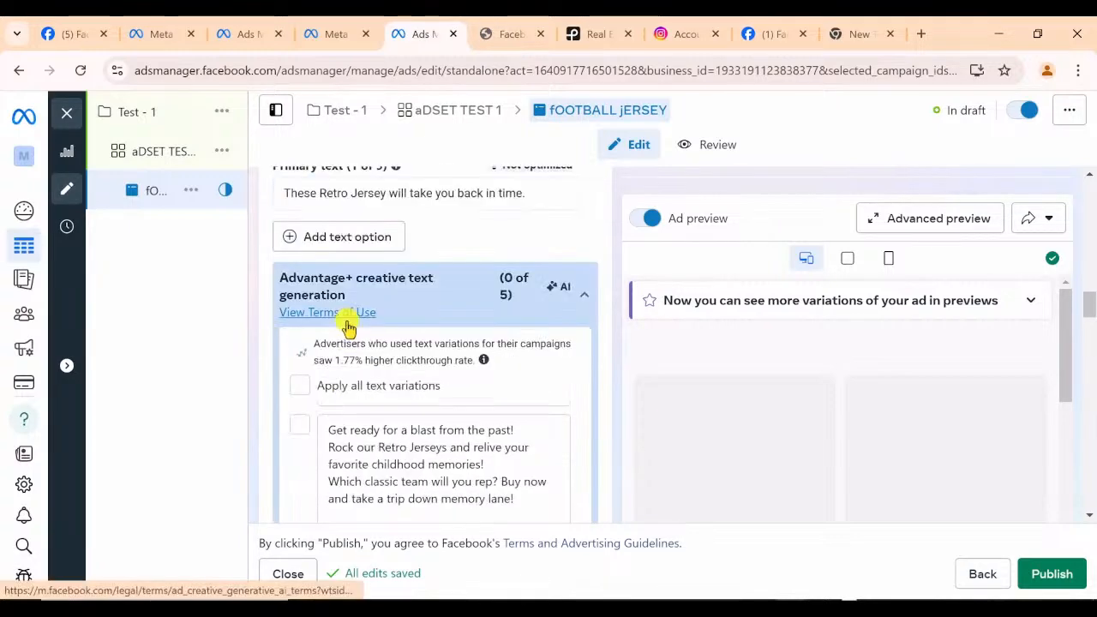
{"action": "scroll", "coordinate": [385, 443], "scroll_direction": "down", "scroll_amount": 5}
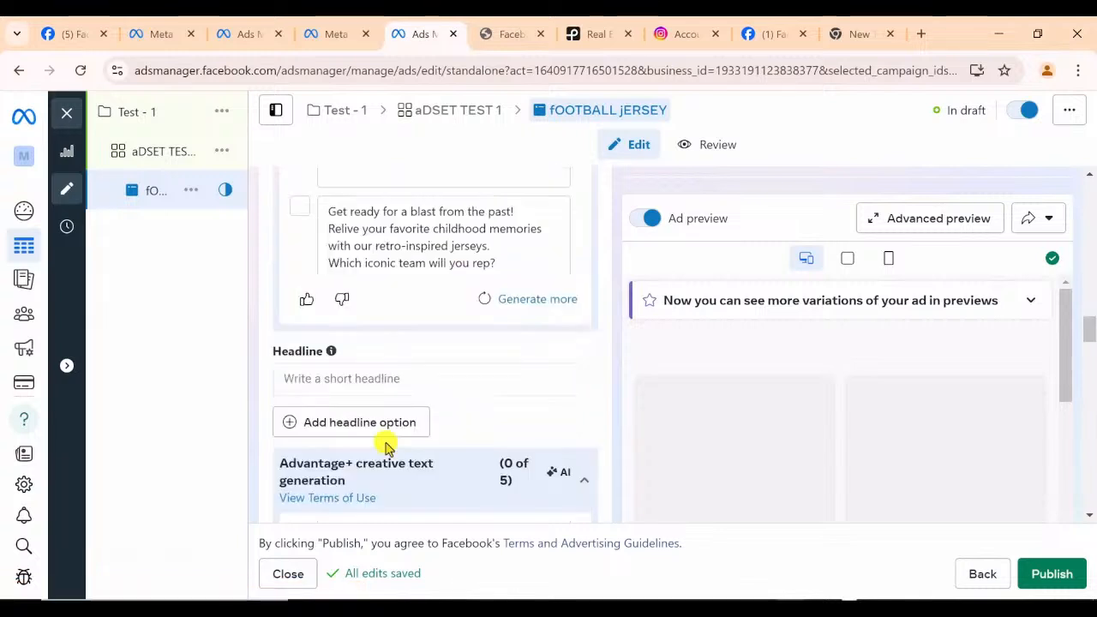
{"action": "scroll", "coordinate": [385, 444], "scroll_direction": "down", "scroll_amount": 1}
{"action": "scroll", "coordinate": [887, 478], "scroll_direction": "down", "scroll_amount": 1}
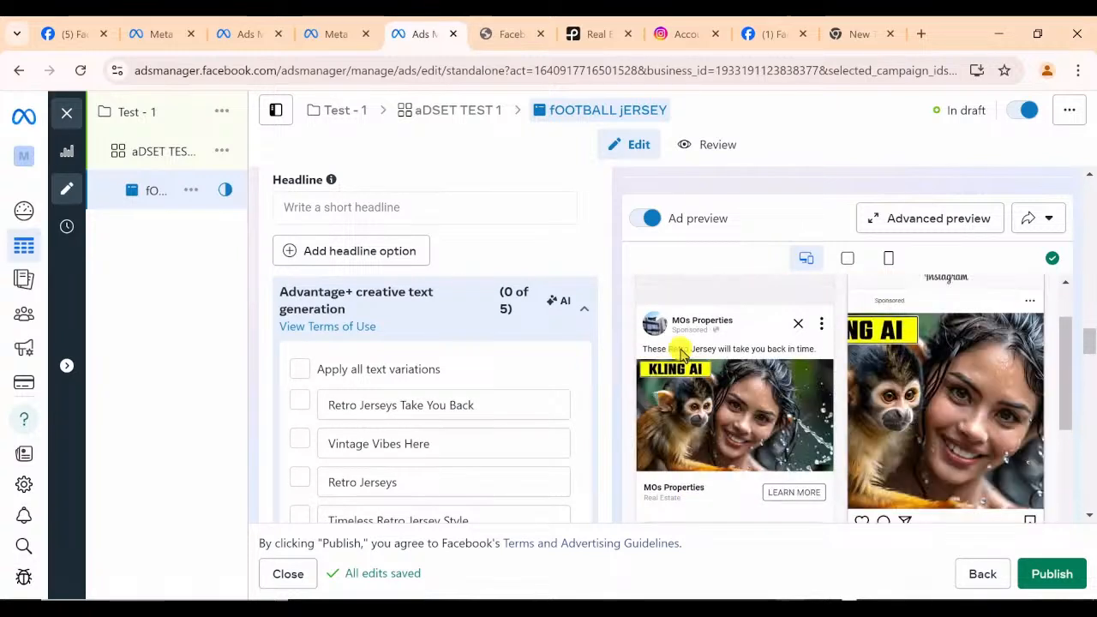
Set the ad headline to "Get them now", check the ad preview, and leave the generated headline variations unselected
{"action": "left_click", "coordinate": [352, 207]}
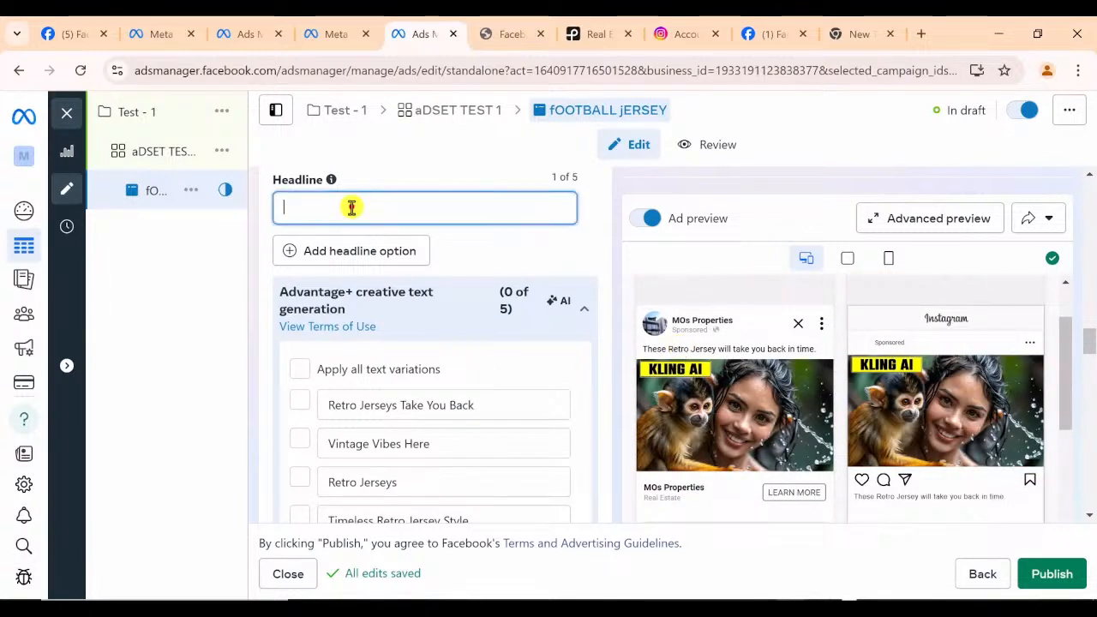
{"action": "type", "text": "g"}
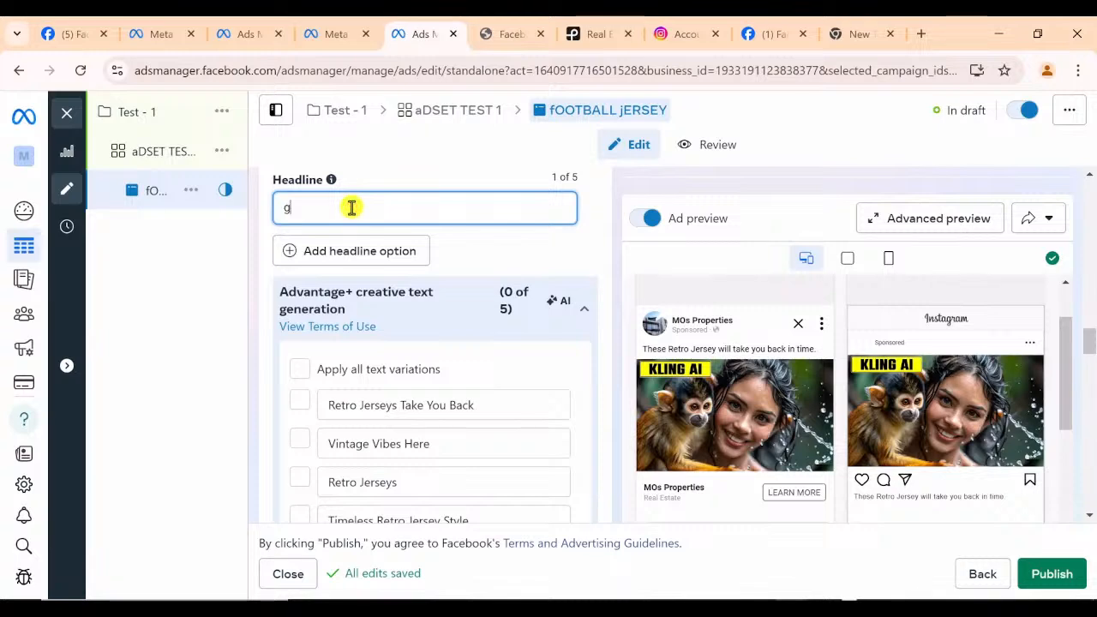
{"action": "type", "text": "et them now"}
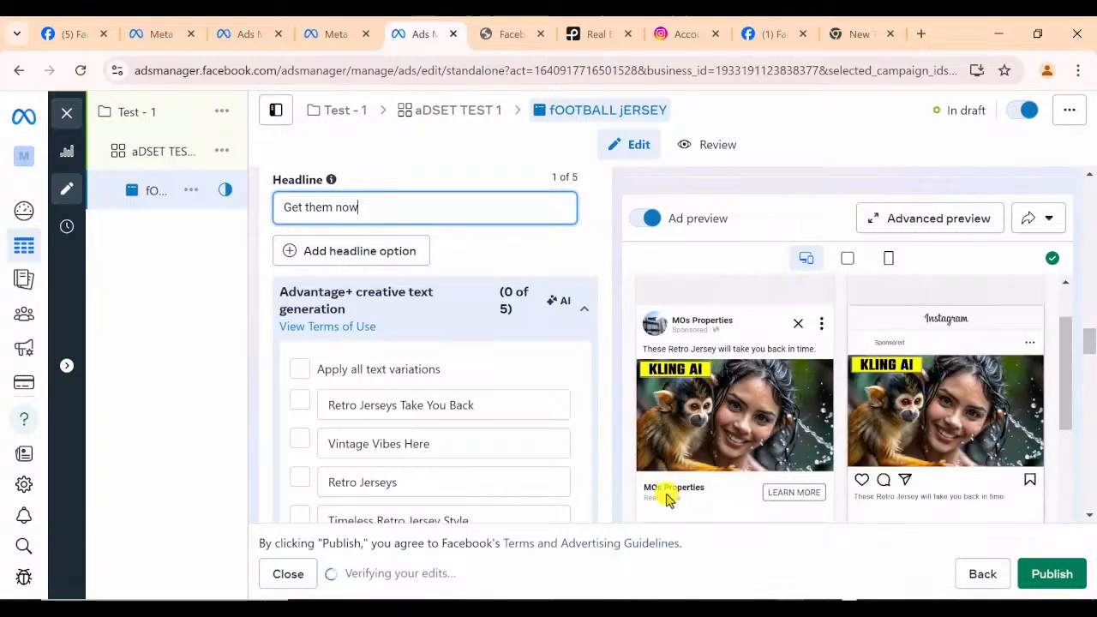
{"action": "scroll", "coordinate": [662, 506], "scroll_direction": "down", "scroll_amount": 1}
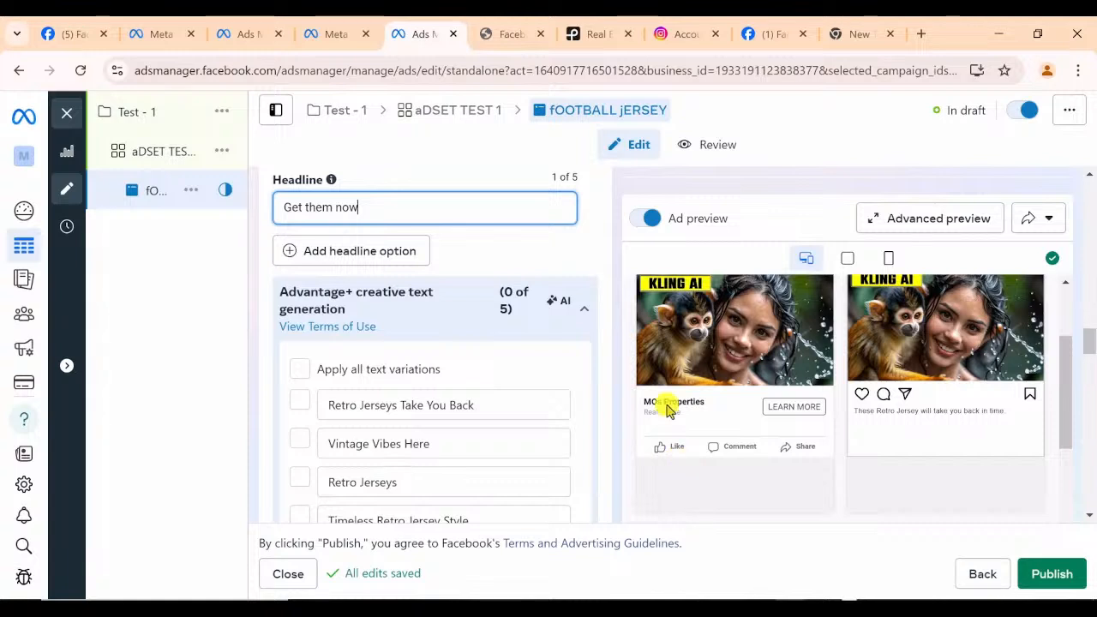
{"action": "scroll", "coordinate": [667, 410], "scroll_direction": "up", "scroll_amount": 1}
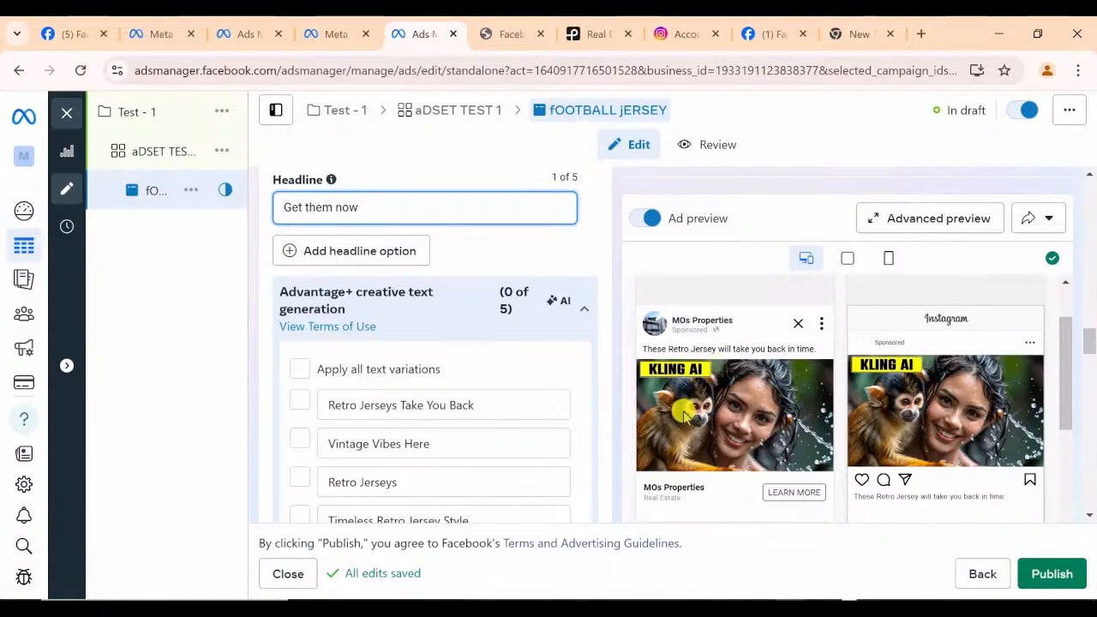
{"action": "scroll", "coordinate": [726, 411], "scroll_direction": "down", "scroll_amount": 1}
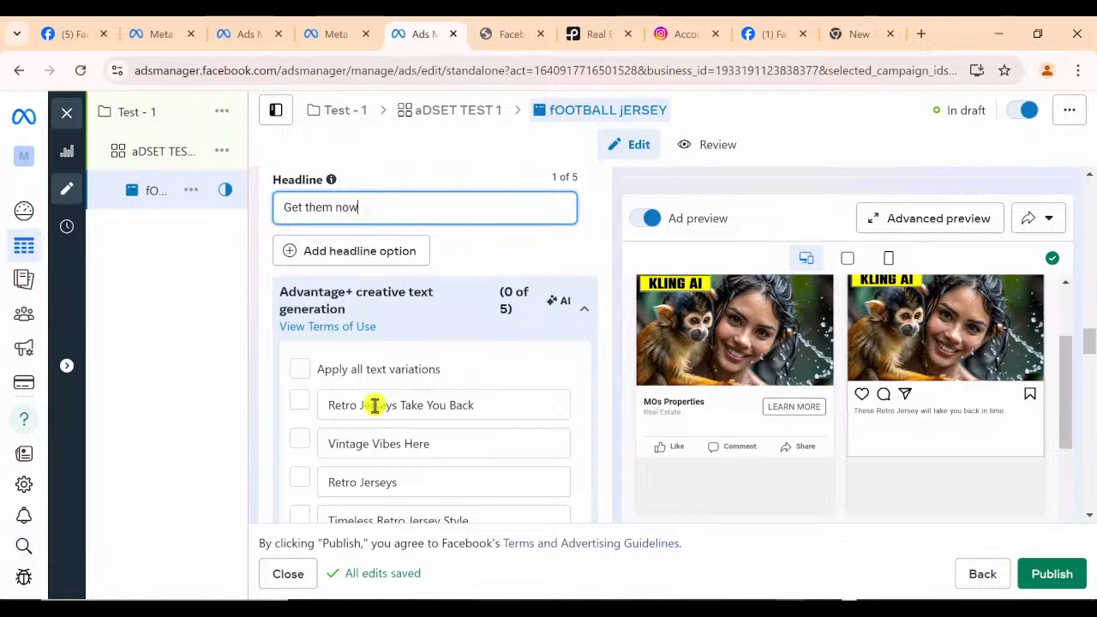
{"action": "scroll", "coordinate": [390, 409], "scroll_direction": "down", "scroll_amount": 1}
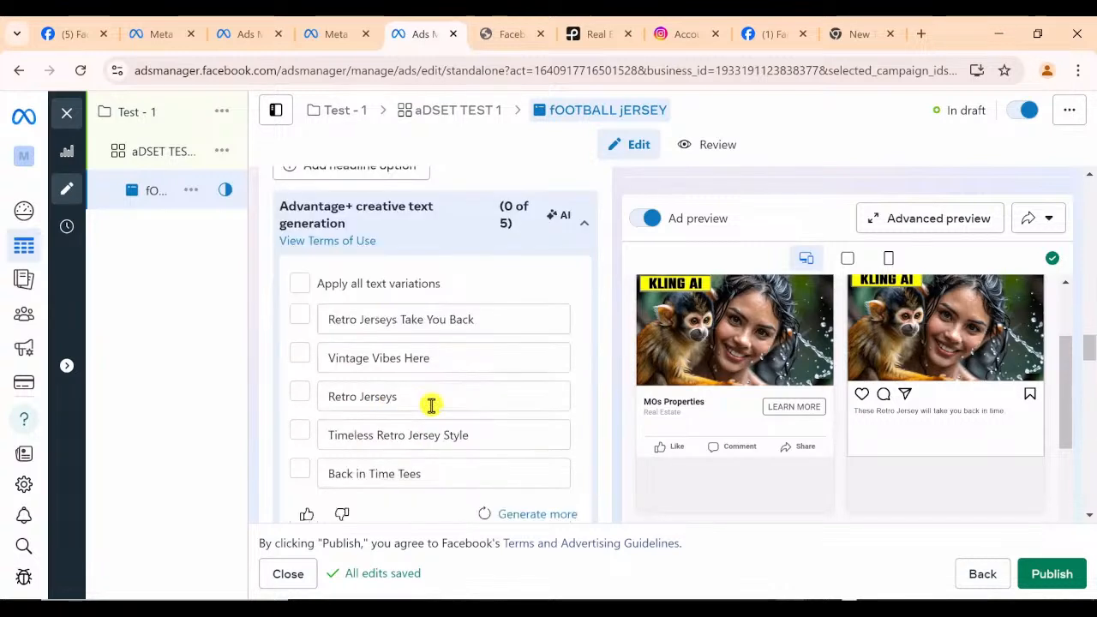
{"action": "scroll", "coordinate": [337, 446], "scroll_direction": "down", "scroll_amount": 1}
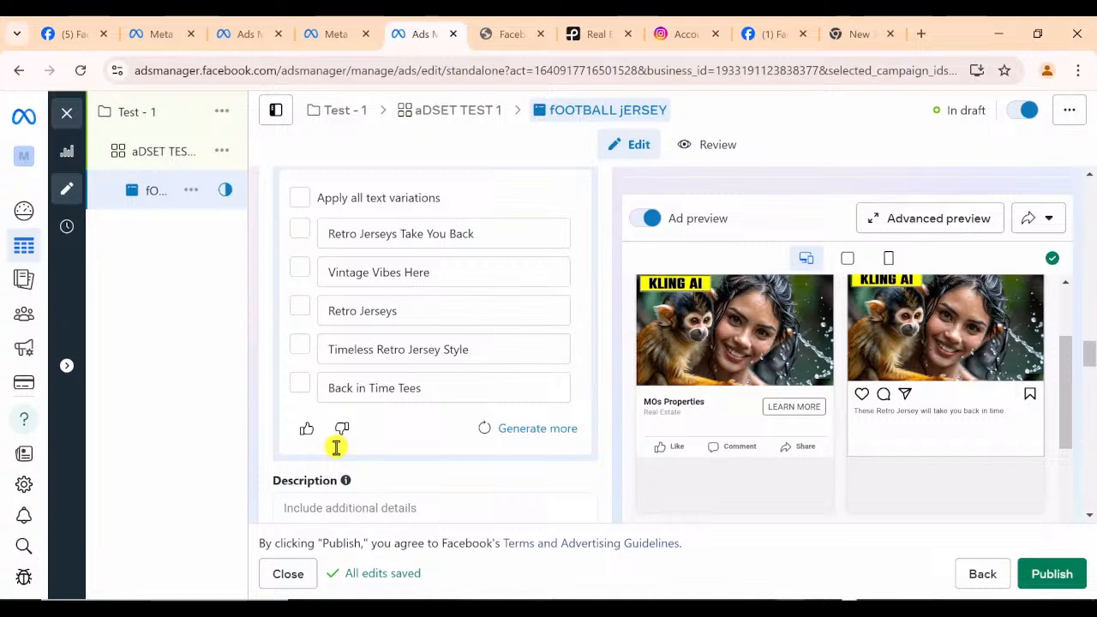
{"action": "scroll", "coordinate": [336, 446], "scroll_direction": "up", "scroll_amount": 1}
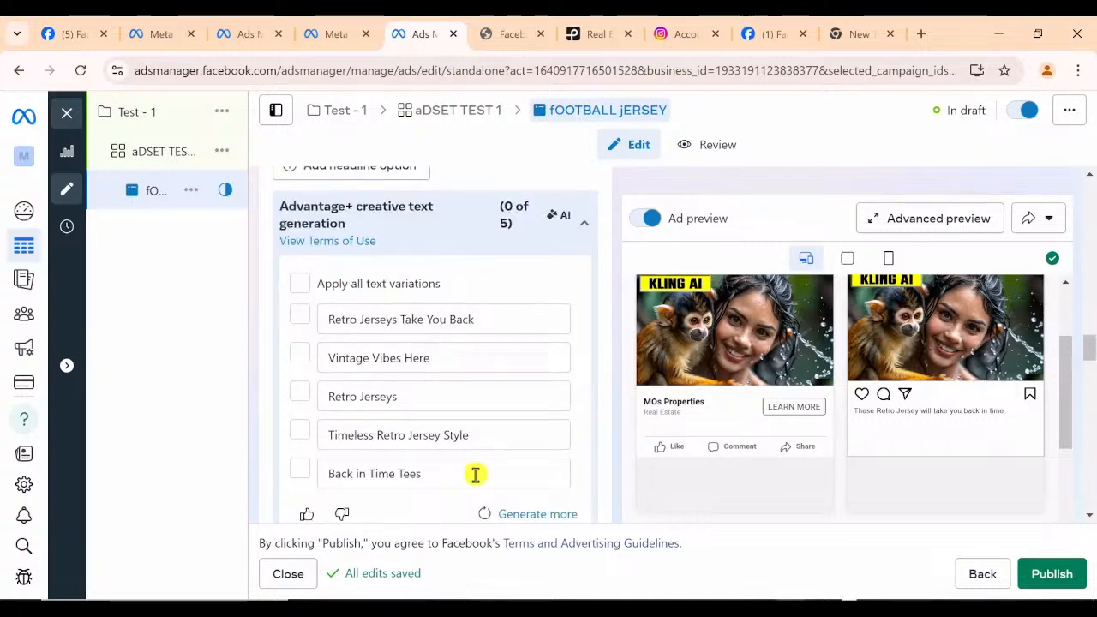
Set the ad's call to action to "Get offer" and look through the remaining call-to-action options
{"action": "scroll", "coordinate": [426, 410], "scroll_direction": "down", "scroll_amount": 3}
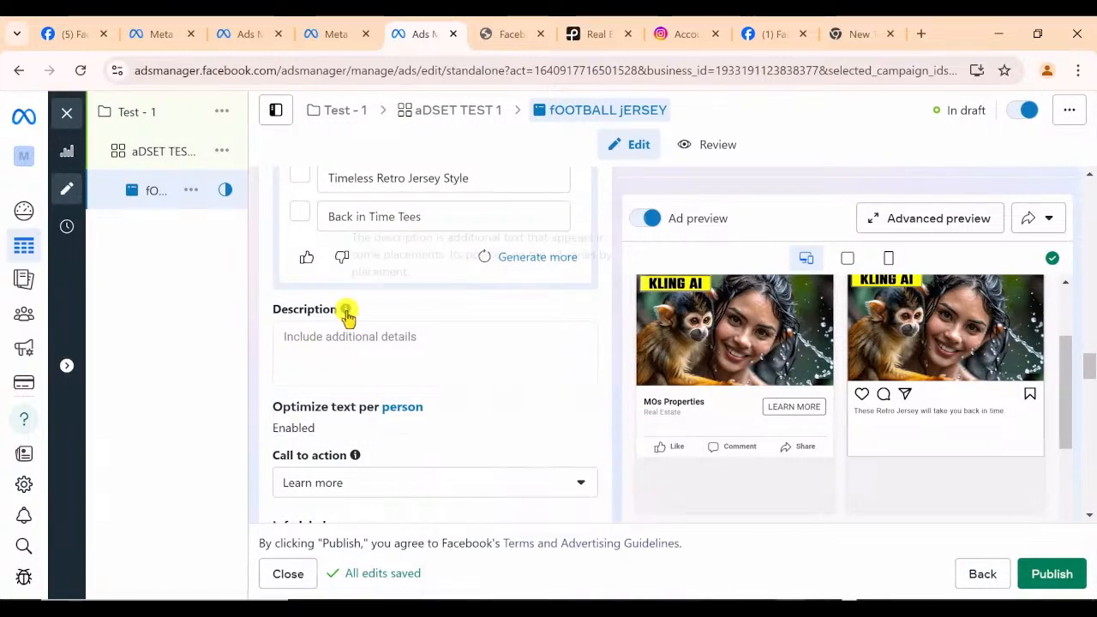
{"action": "mouse_move", "coordinate": [347, 313]}
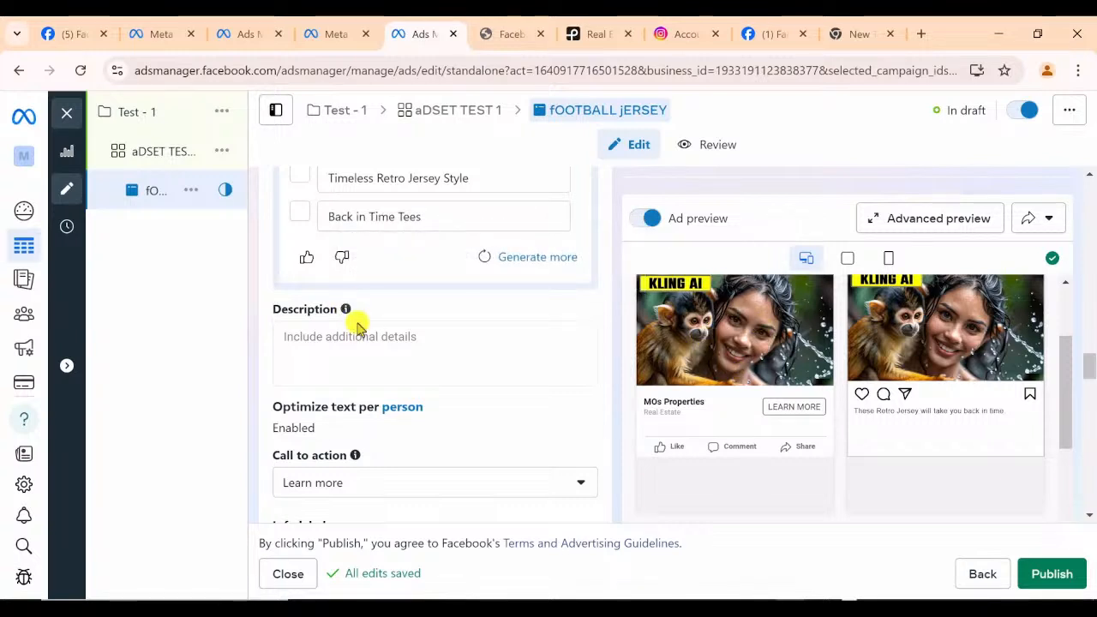
{"action": "scroll", "coordinate": [426, 441], "scroll_direction": "down", "scroll_amount": 2}
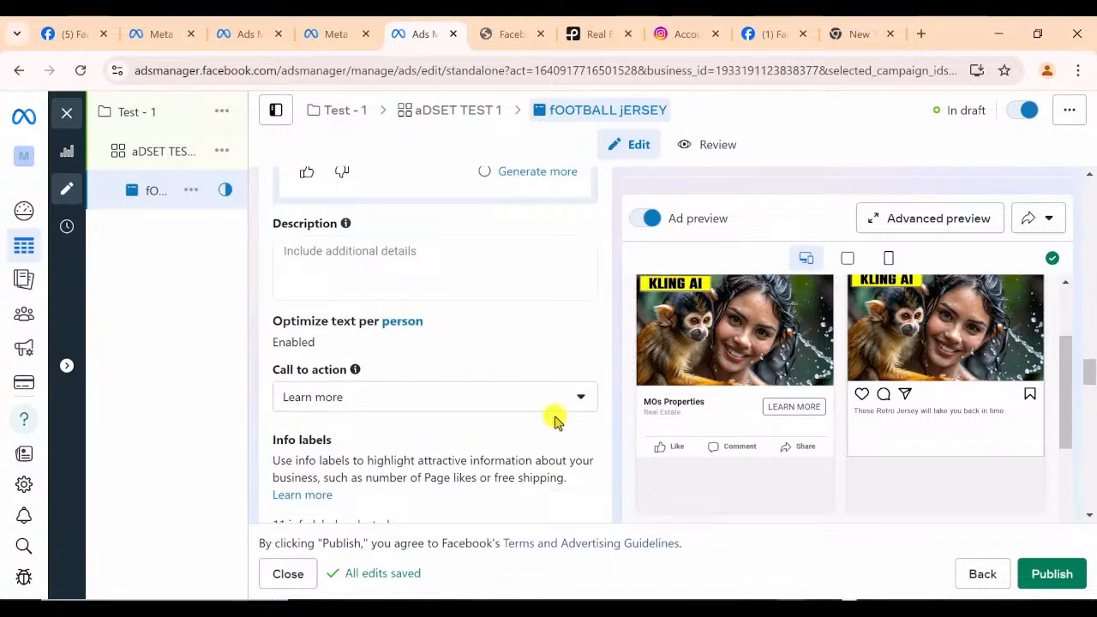
{"action": "left_click", "coordinate": [532, 403]}
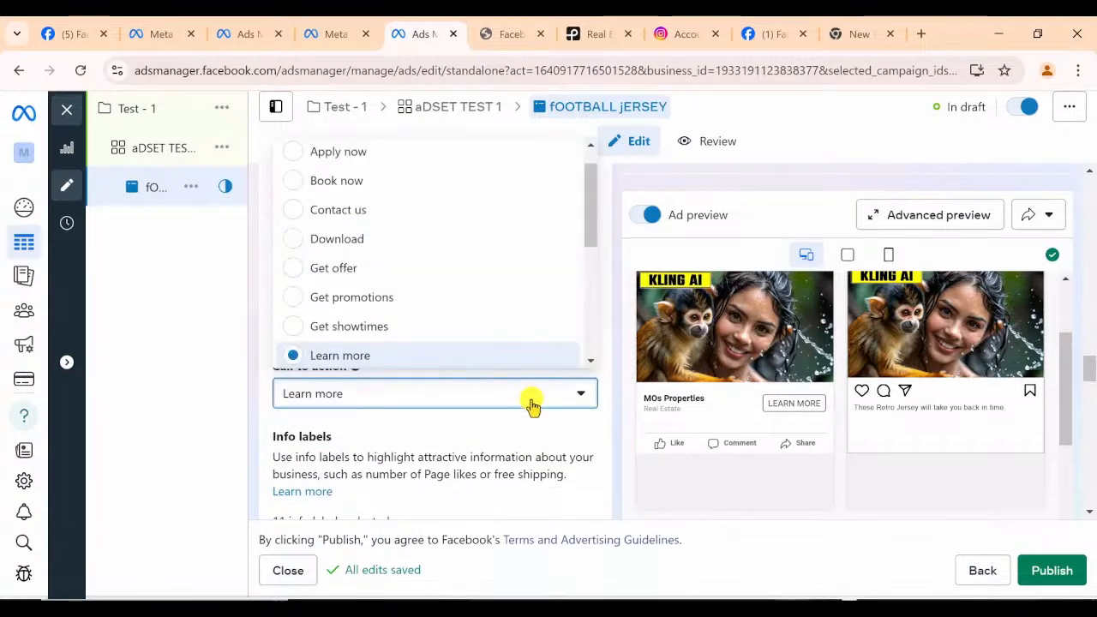
{"action": "left_click", "coordinate": [298, 278]}
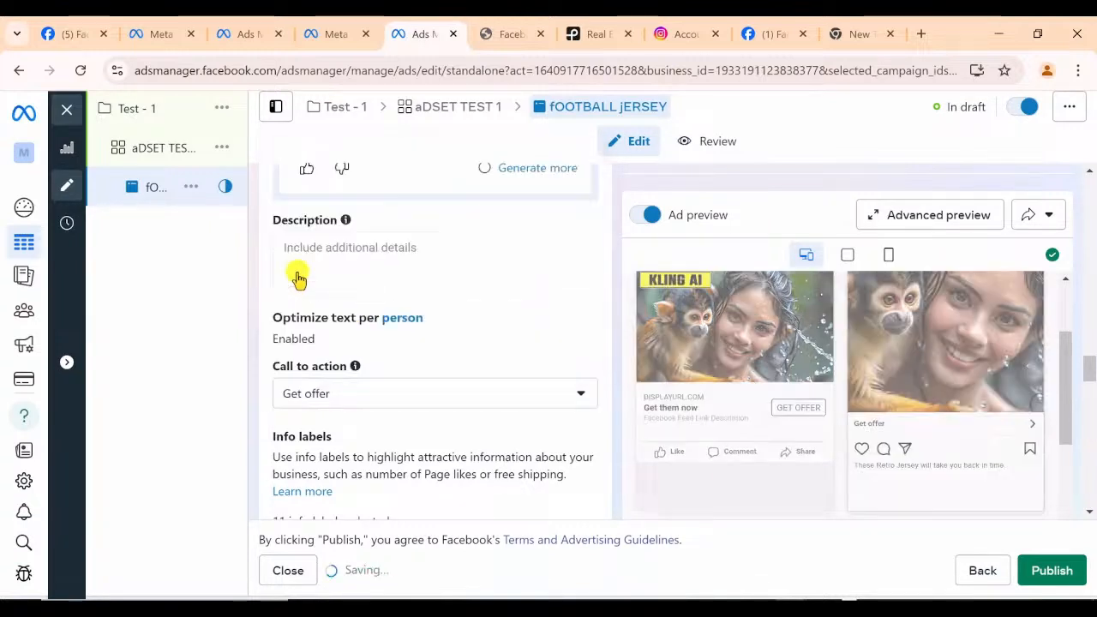
{"action": "left_click", "coordinate": [565, 398]}
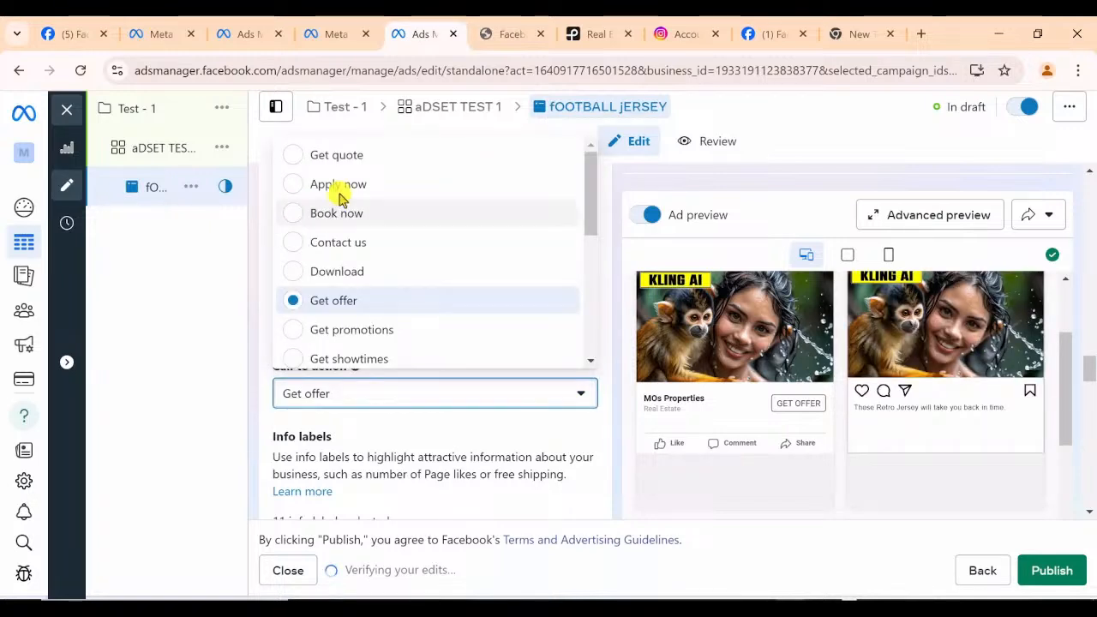
{"action": "scroll", "coordinate": [369, 304], "scroll_direction": "down", "scroll_amount": 2}
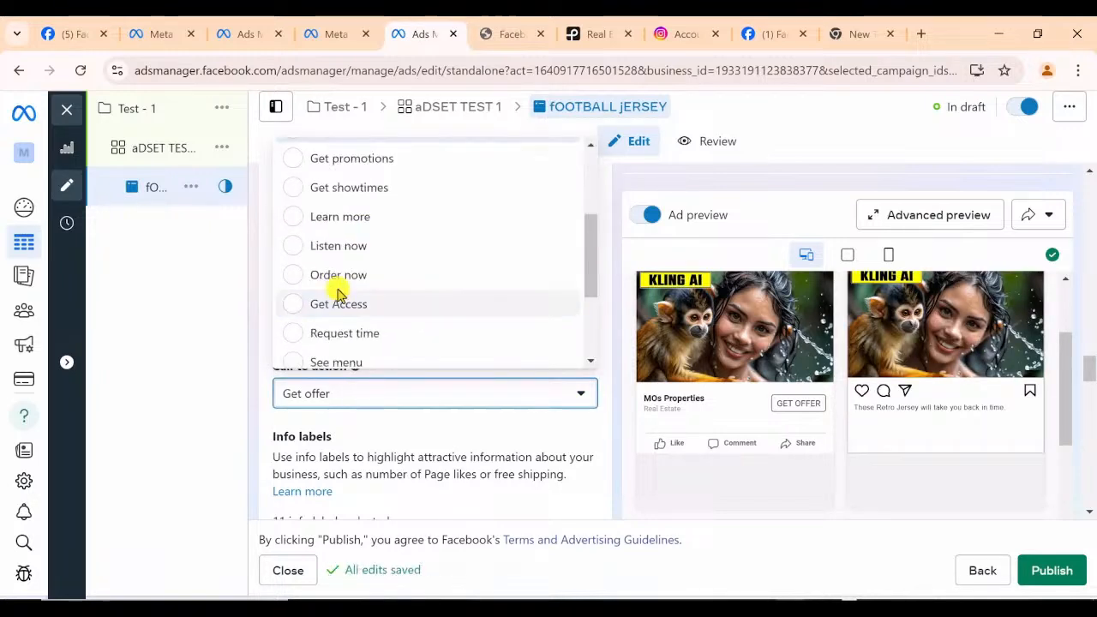
{"action": "scroll", "coordinate": [303, 351], "scroll_direction": "down", "scroll_amount": 3}
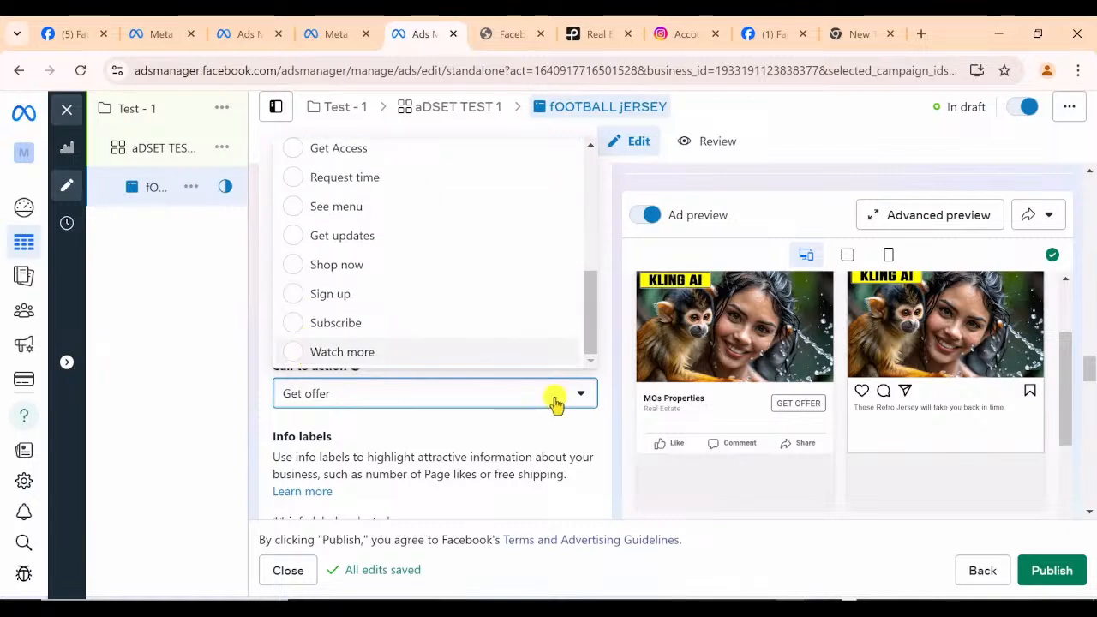
Enter gooduel.com/jersey as the destination website URL and dismiss the recommendations pop-up
{"action": "scroll", "coordinate": [340, 419], "scroll_direction": "down", "scroll_amount": 5}
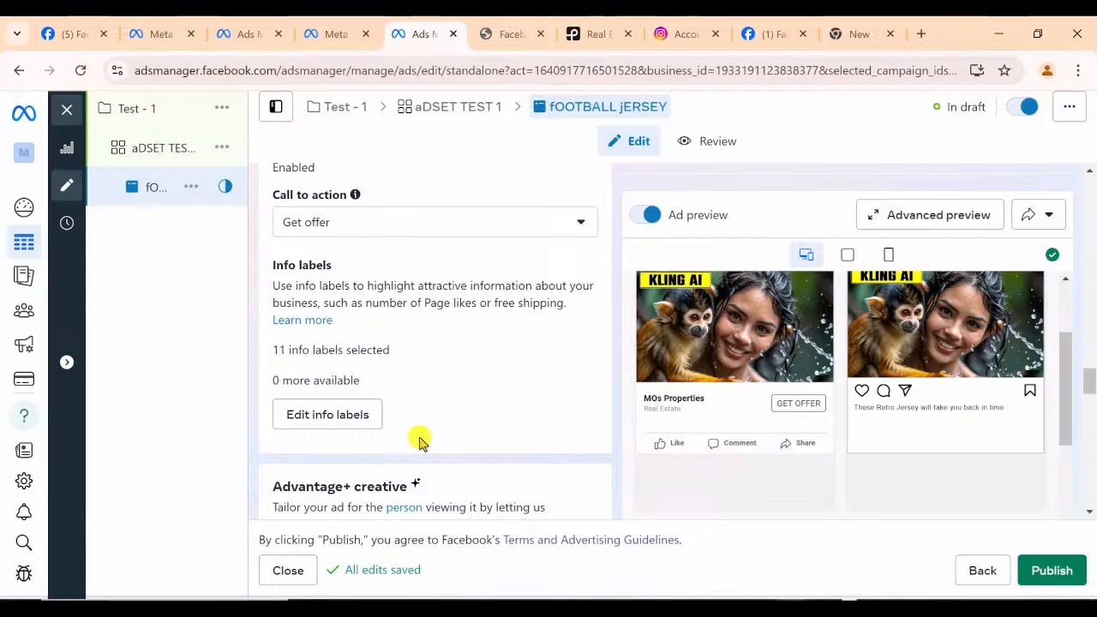
{"action": "scroll", "coordinate": [421, 441], "scroll_direction": "down", "scroll_amount": 1}
{"action": "scroll", "coordinate": [420, 441], "scroll_direction": "down", "scroll_amount": 3}
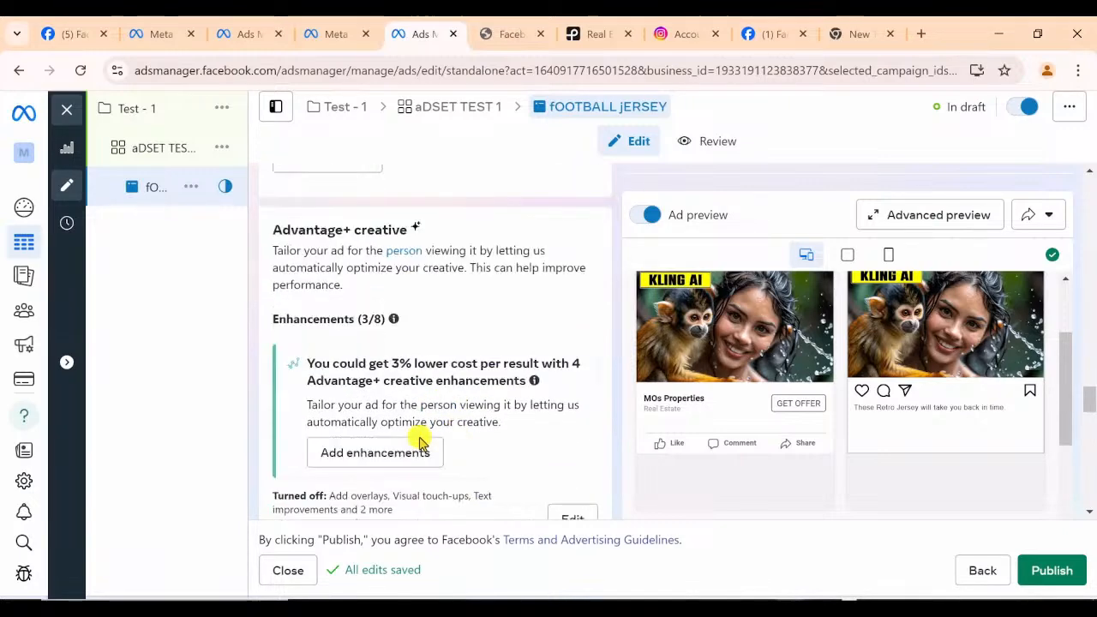
{"action": "scroll", "coordinate": [420, 441], "scroll_direction": "down", "scroll_amount": 3}
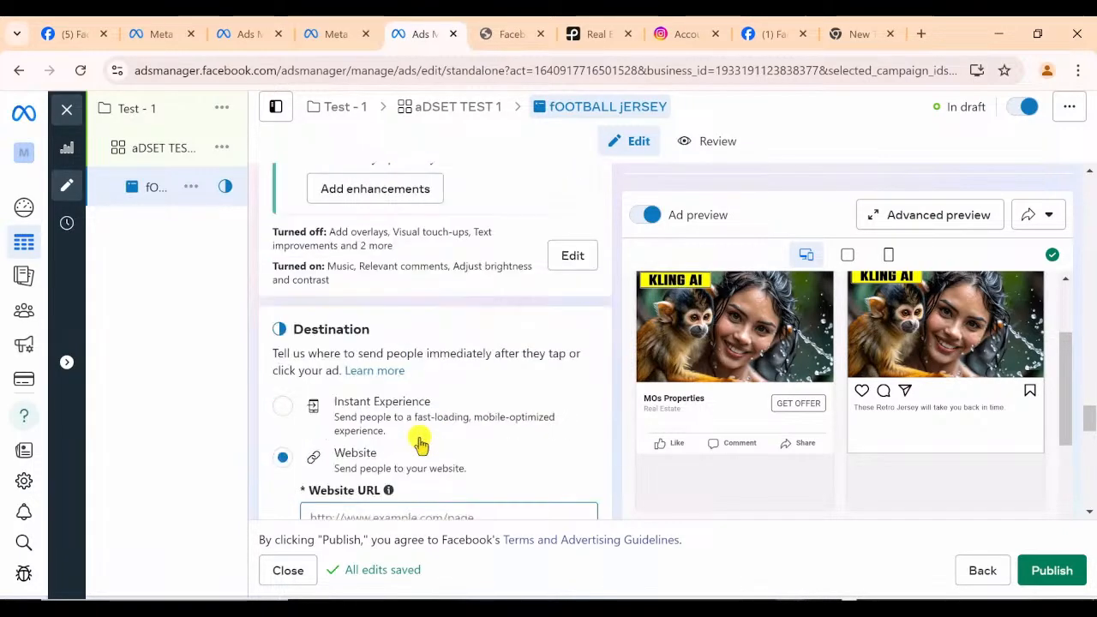
{"action": "scroll", "coordinate": [420, 443], "scroll_direction": "down", "scroll_amount": 1}
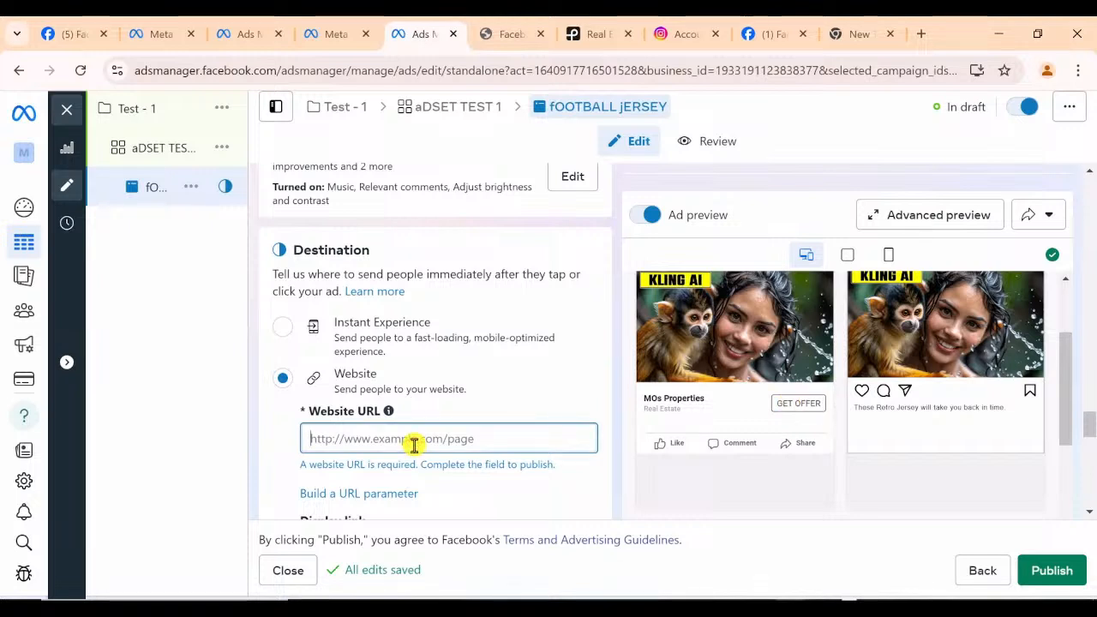
{"action": "type", "text": "gooduel.com/"}
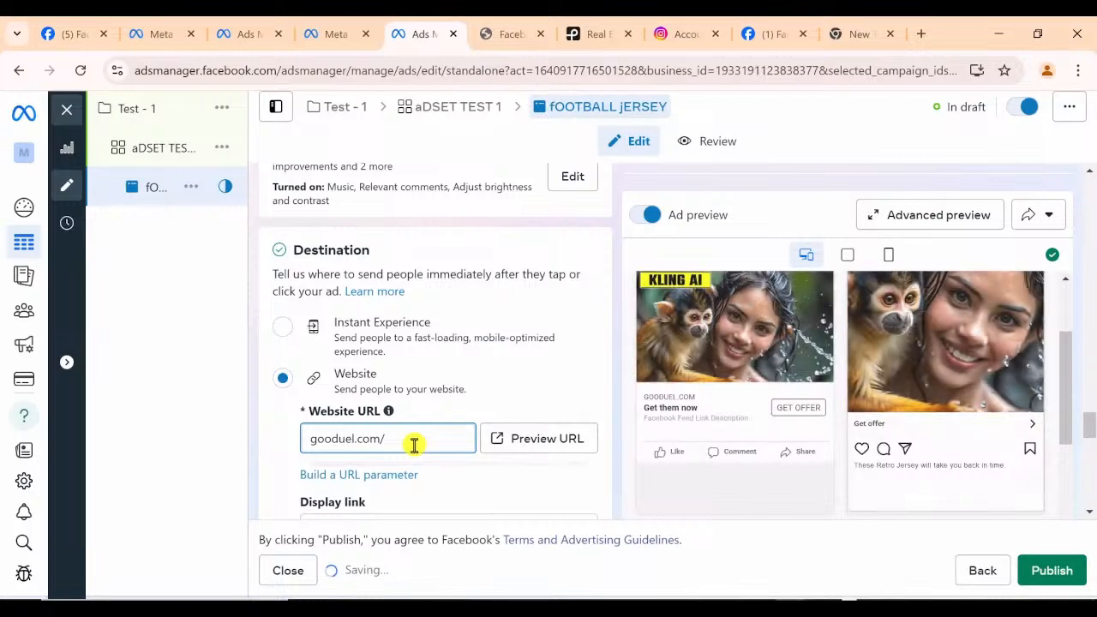
{"action": "type", "text": "jers"}
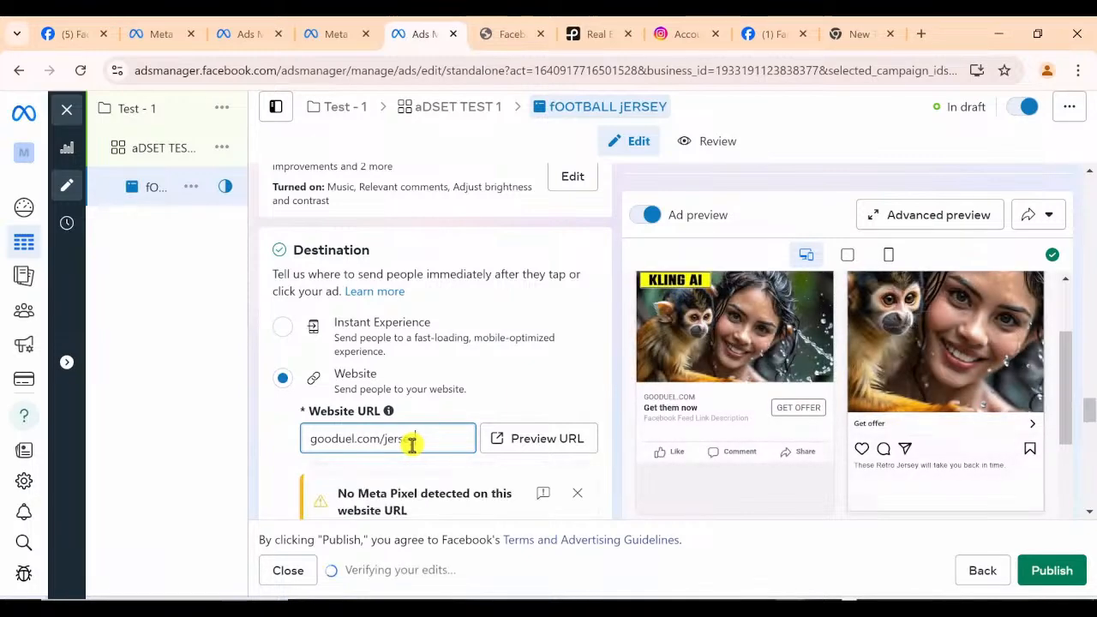
{"action": "type", "text": "ey"}
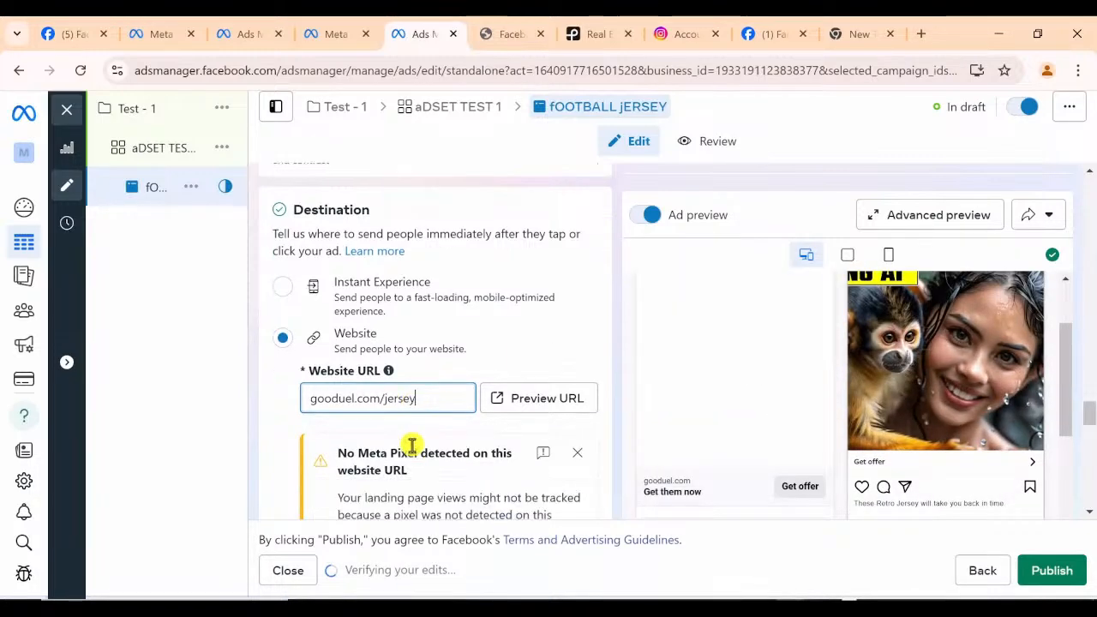
{"action": "scroll", "coordinate": [477, 482], "scroll_direction": "down", "scroll_amount": 1}
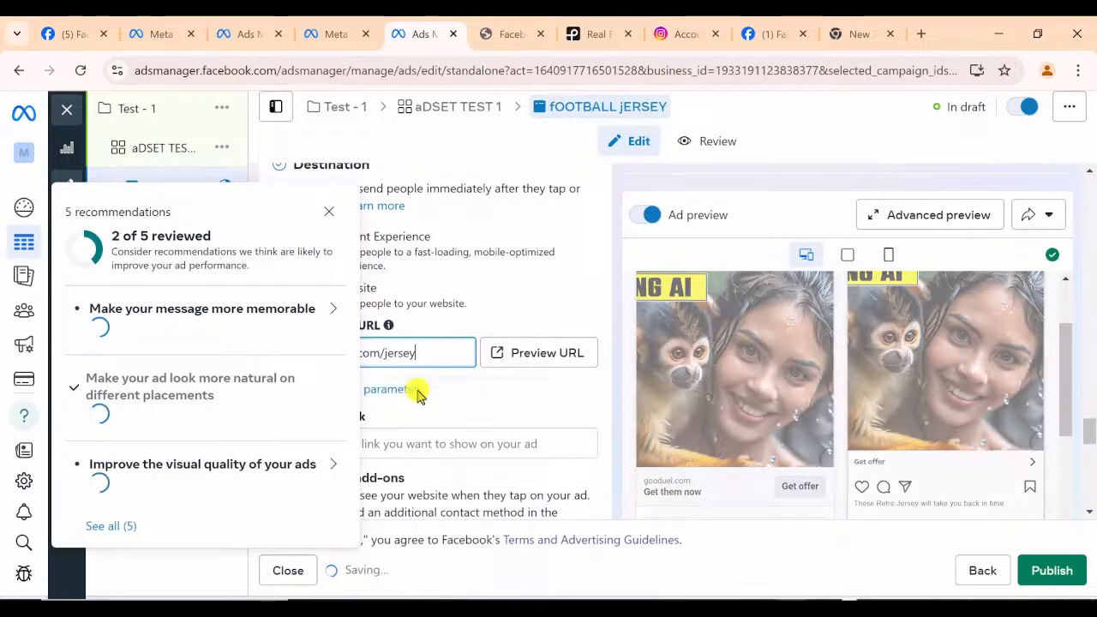
{"action": "left_click", "coordinate": [324, 218]}
{"action": "scroll", "coordinate": [429, 399], "scroll_direction": "down", "scroll_amount": 3}
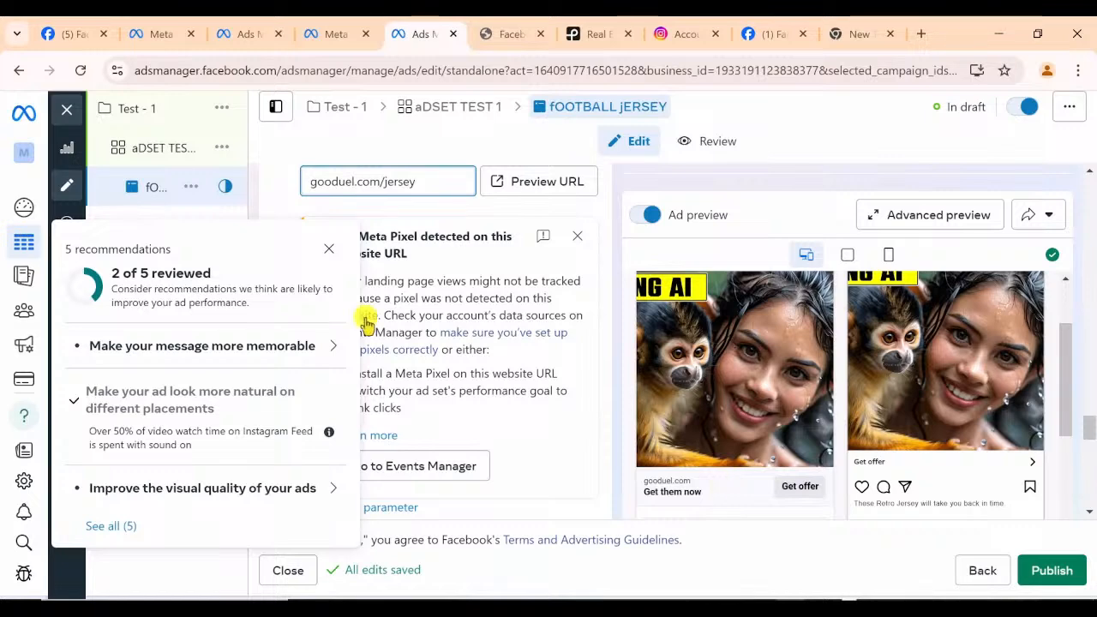
{"action": "left_click", "coordinate": [329, 248]}
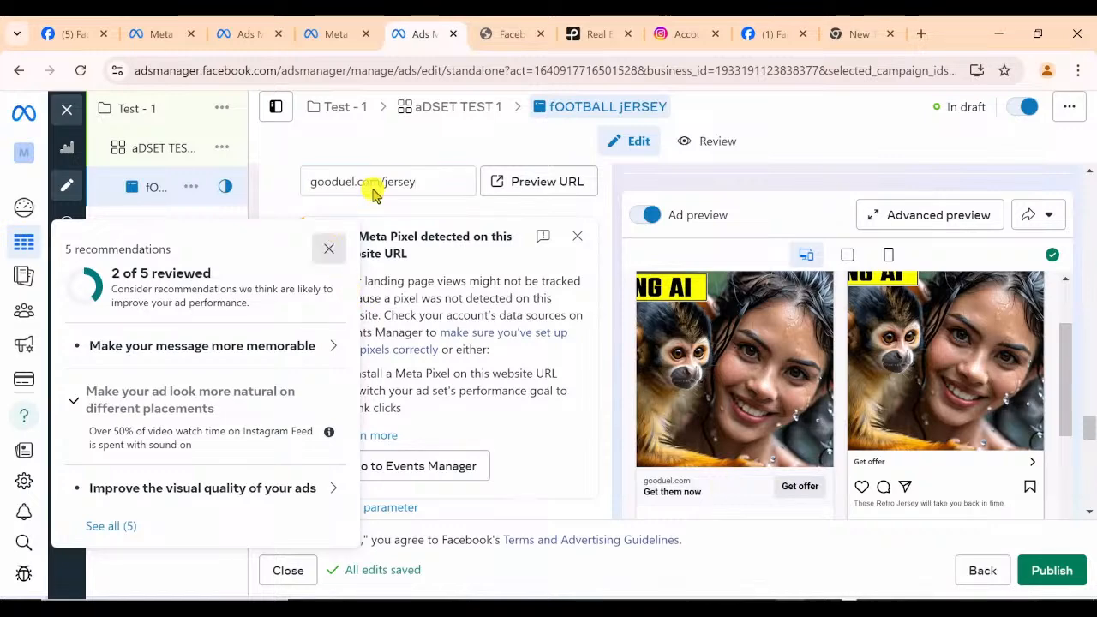
Try "amazon" as the ad's display link, and clear the field again
{"action": "scroll", "coordinate": [410, 410], "scroll_direction": "down", "scroll_amount": 2}
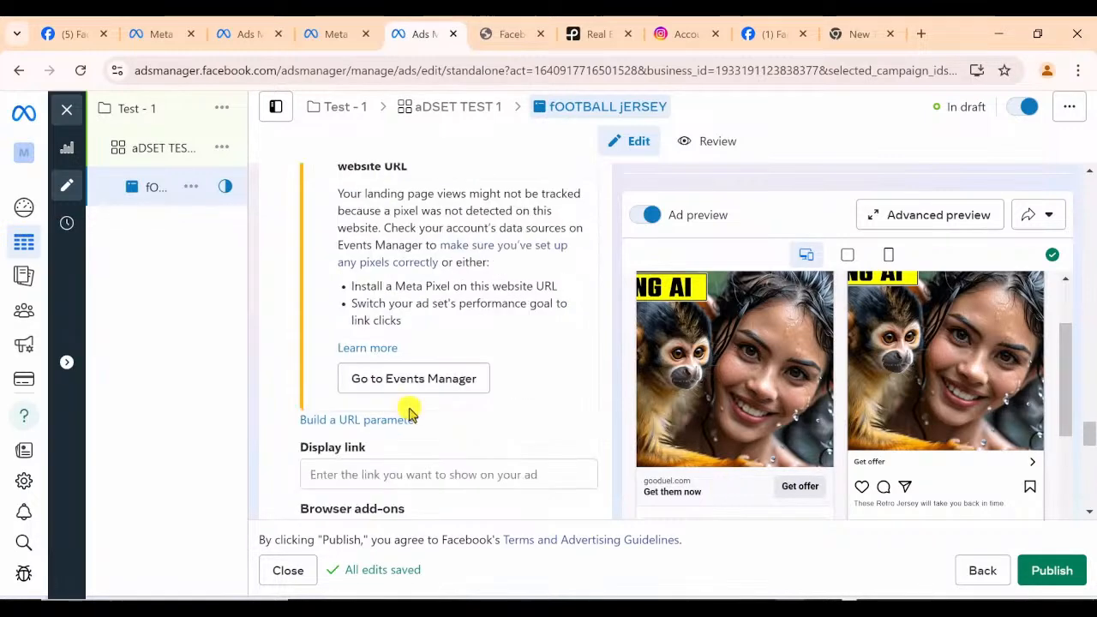
{"action": "scroll", "coordinate": [409, 410], "scroll_direction": "down", "scroll_amount": 1}
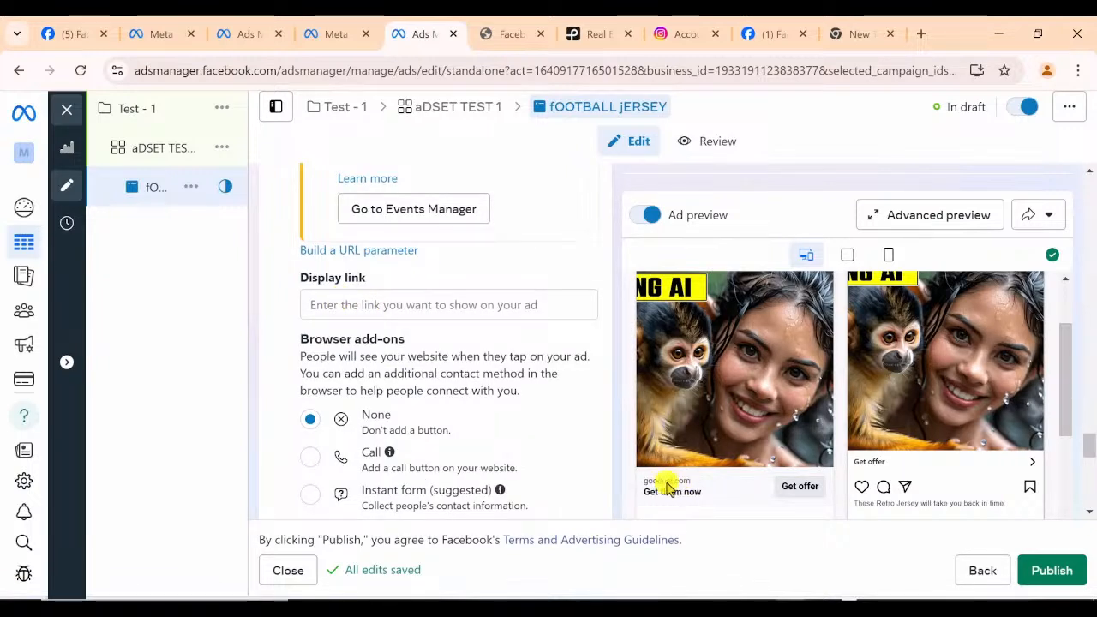
{"action": "left_click", "coordinate": [406, 307]}
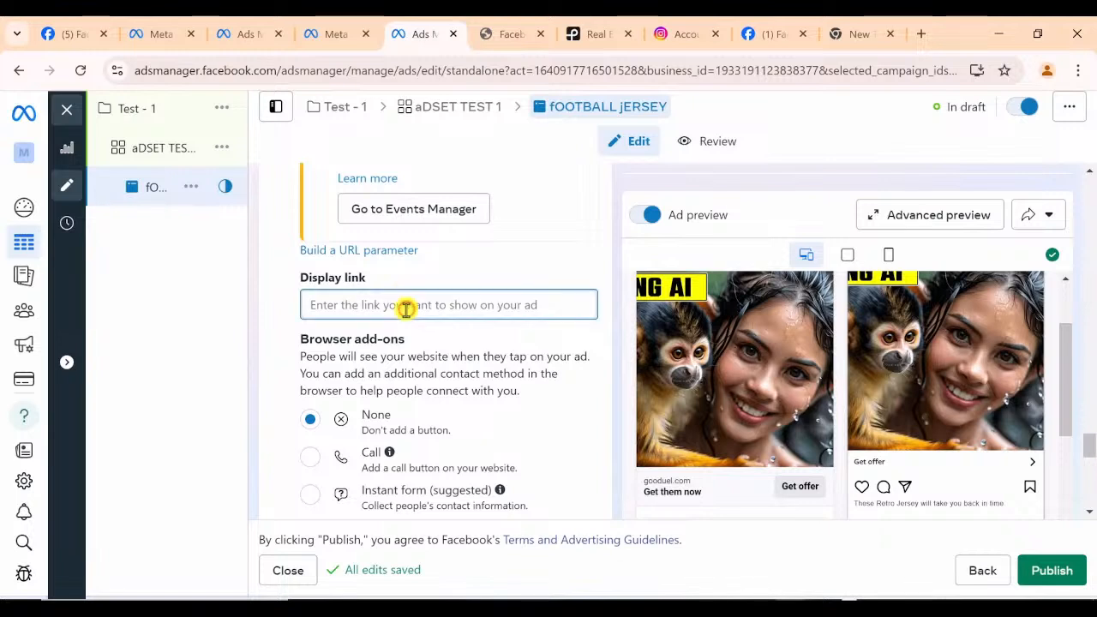
{"action": "type", "text": "amazon"}
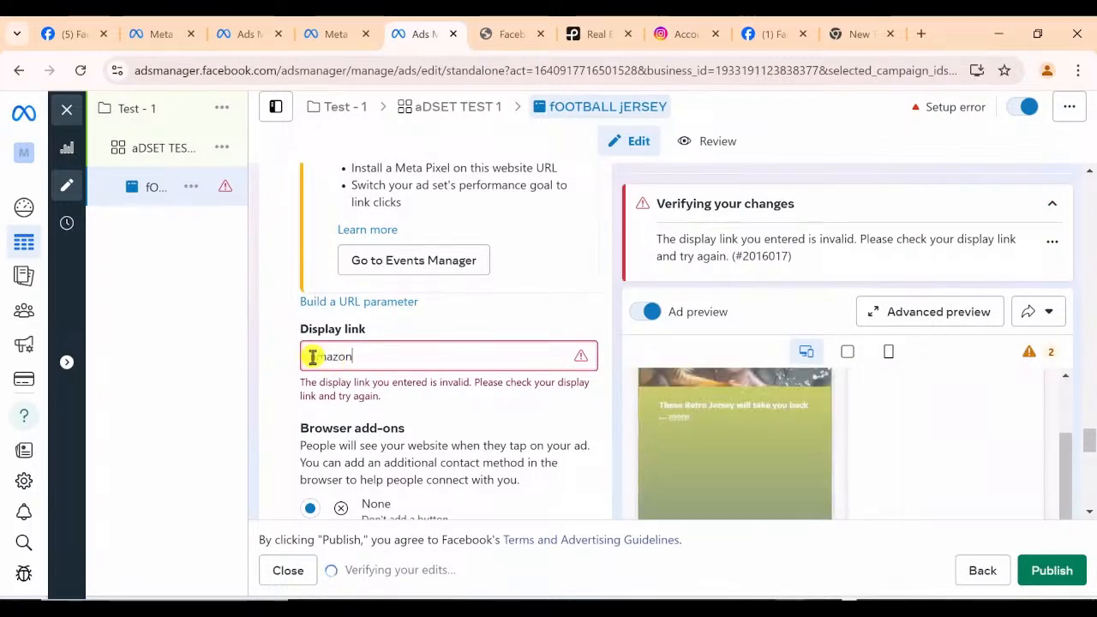
{"action": "double_click", "coordinate": [360, 362]}
{"action": "key", "text": "BackSpace"}
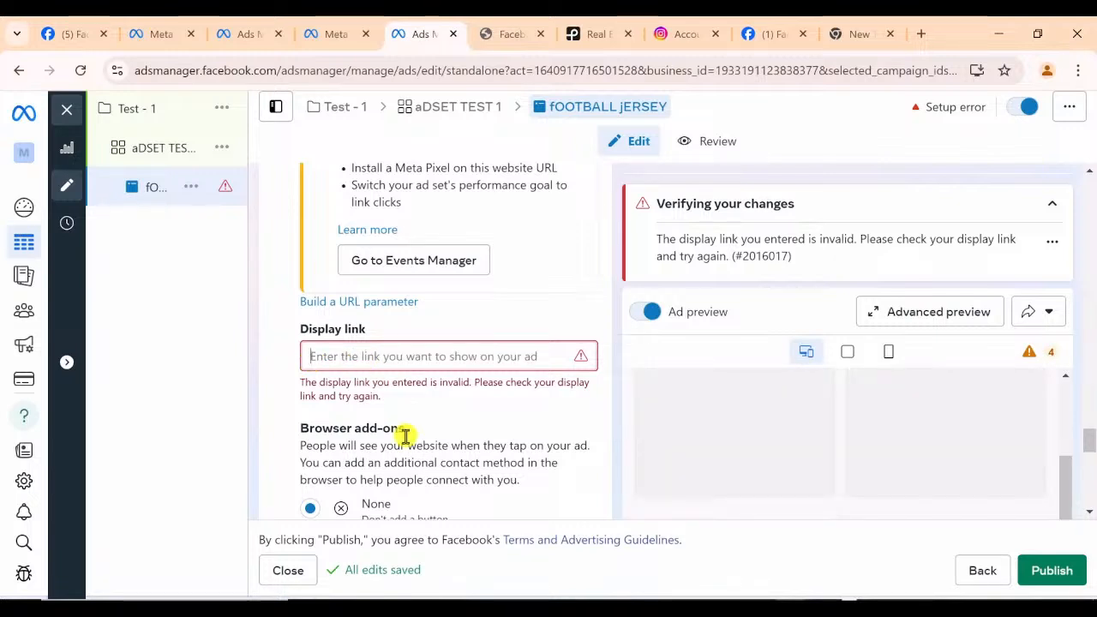
Review the browser add-ons, the Facebook event and phone call destinations, and the languages section without changing any of them
{"action": "scroll", "coordinate": [401, 434], "scroll_direction": "down", "scroll_amount": 1}
{"action": "scroll", "coordinate": [405, 437], "scroll_direction": "down", "scroll_amount": 2}
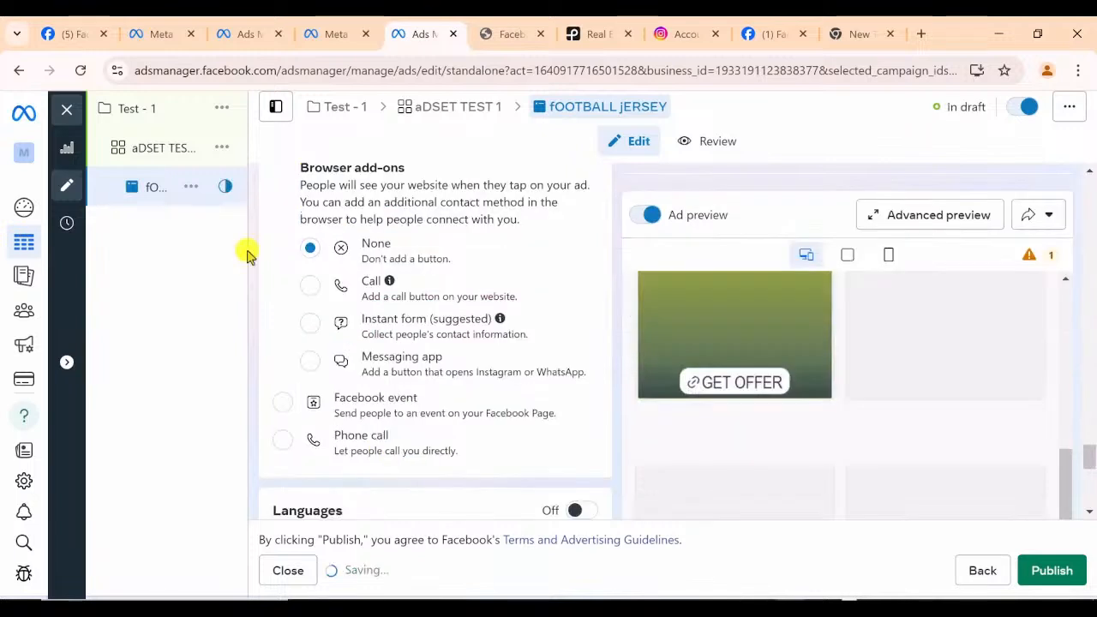
{"action": "scroll", "coordinate": [410, 393], "scroll_direction": "up", "scroll_amount": 2}
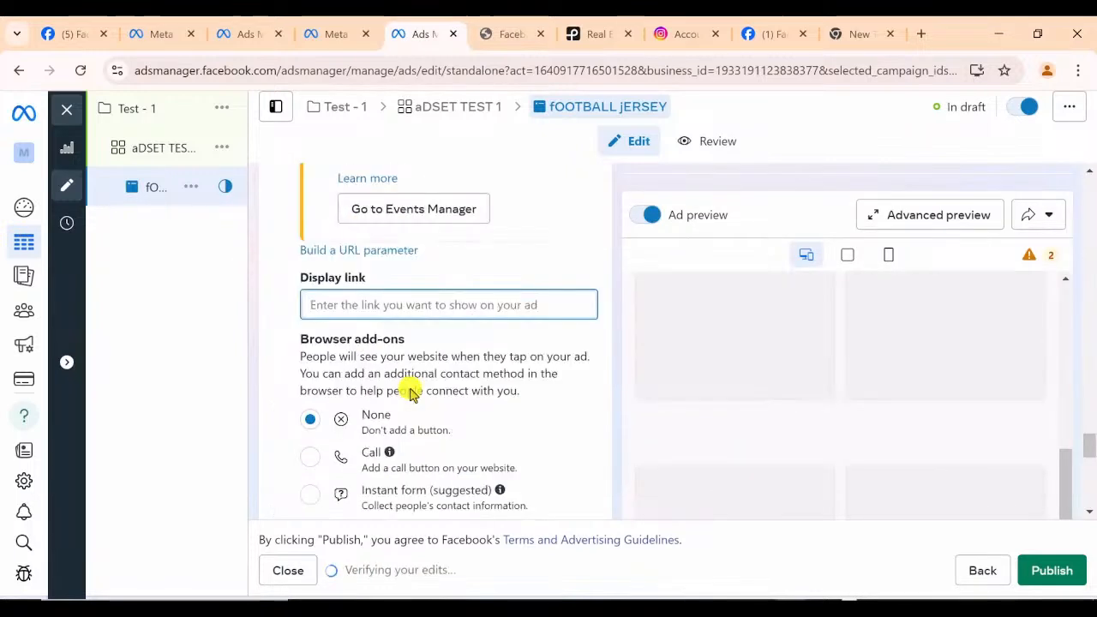
{"action": "scroll", "coordinate": [411, 392], "scroll_direction": "down", "scroll_amount": 1}
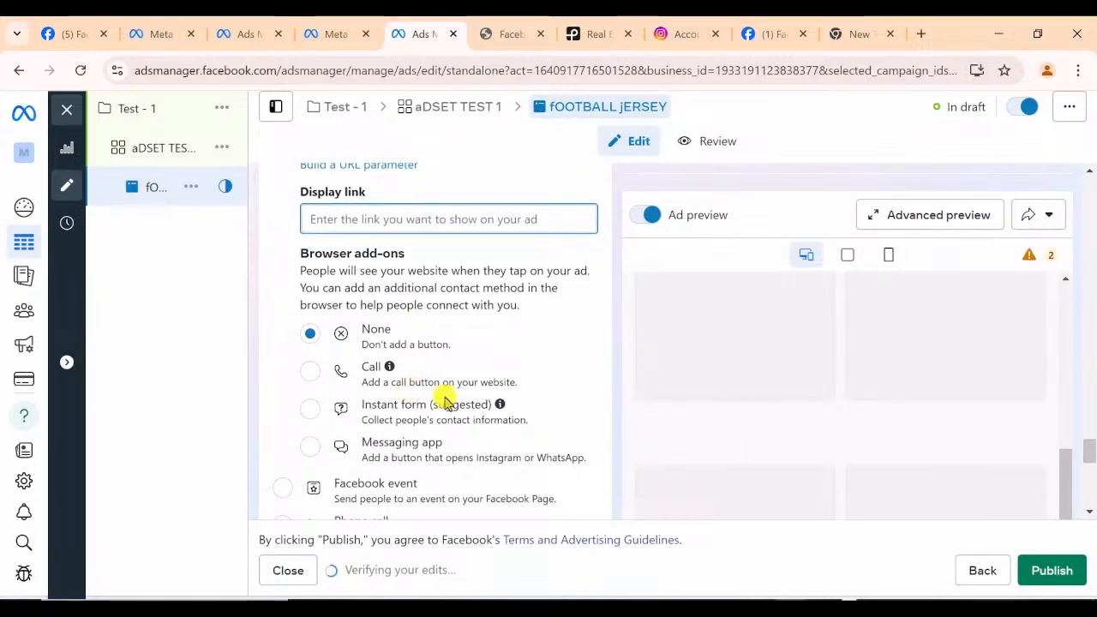
{"action": "scroll", "coordinate": [369, 420], "scroll_direction": "down", "scroll_amount": 1}
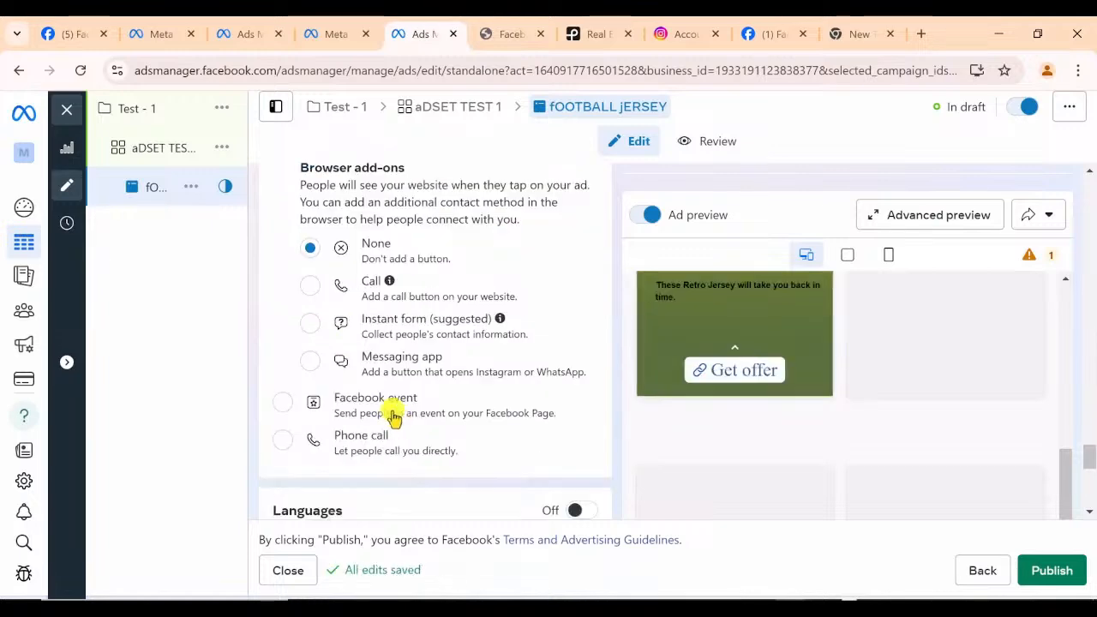
{"action": "scroll", "coordinate": [369, 386], "scroll_direction": "up", "scroll_amount": 1}
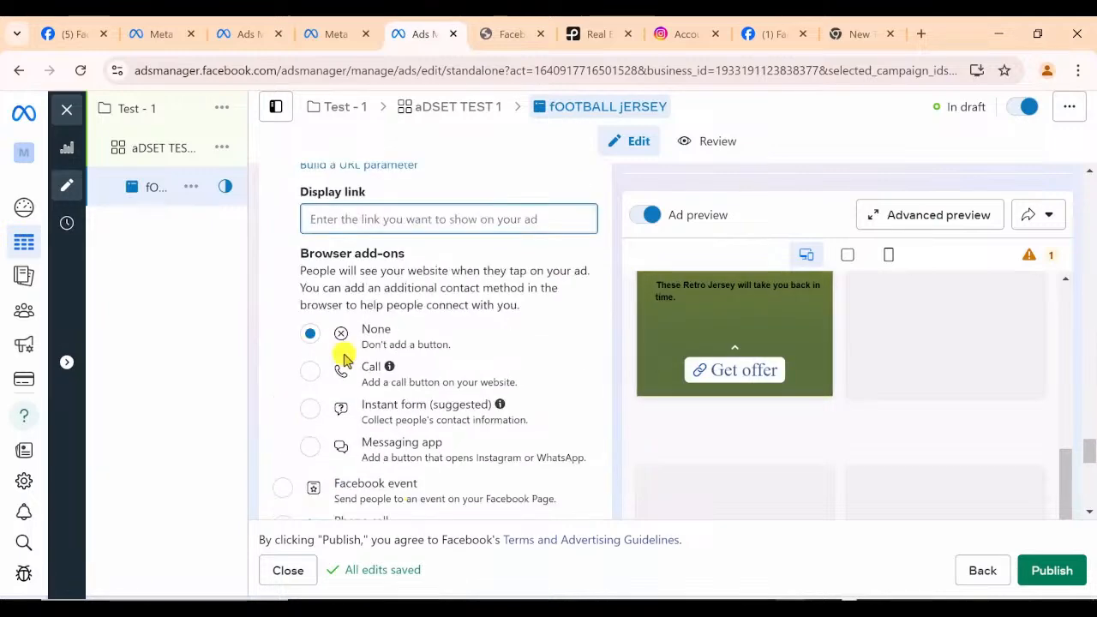
{"action": "scroll", "coordinate": [343, 360], "scroll_direction": "down", "scroll_amount": 3}
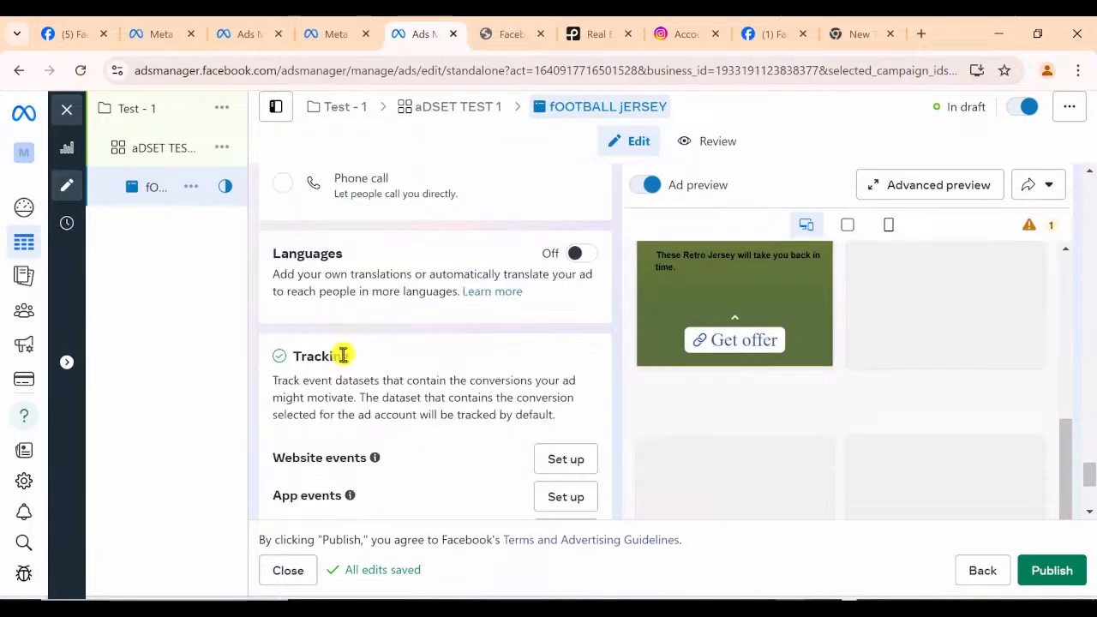
{"action": "scroll", "coordinate": [343, 361], "scroll_direction": "up", "scroll_amount": 1}
{"action": "scroll", "coordinate": [343, 359], "scroll_direction": "up", "scroll_amount": 3}
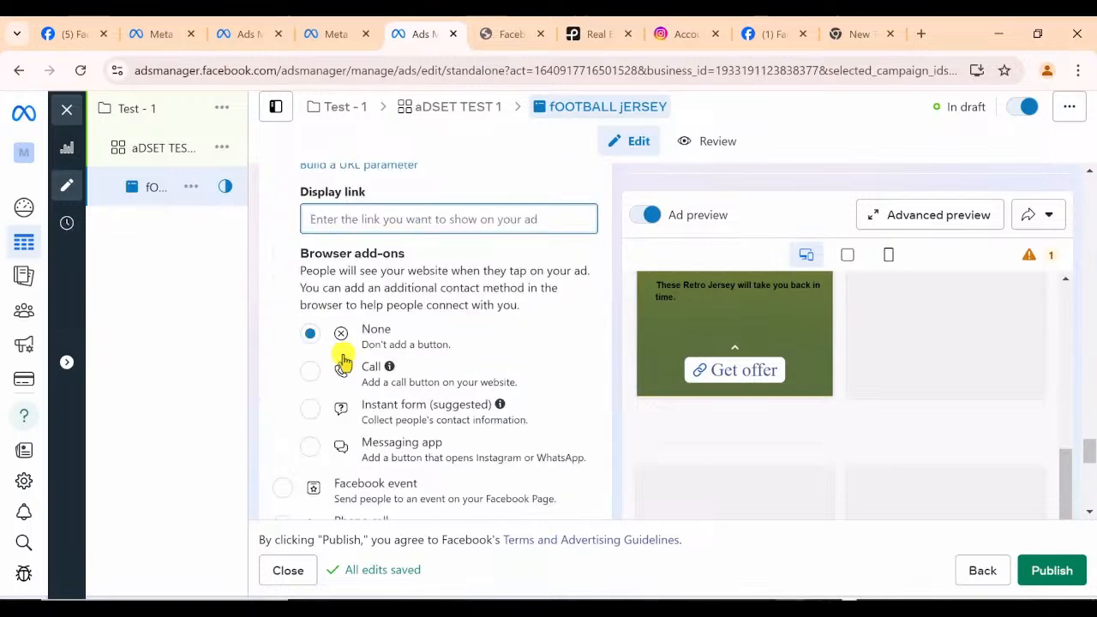
{"action": "scroll", "coordinate": [374, 335], "scroll_direction": "down", "scroll_amount": 5}
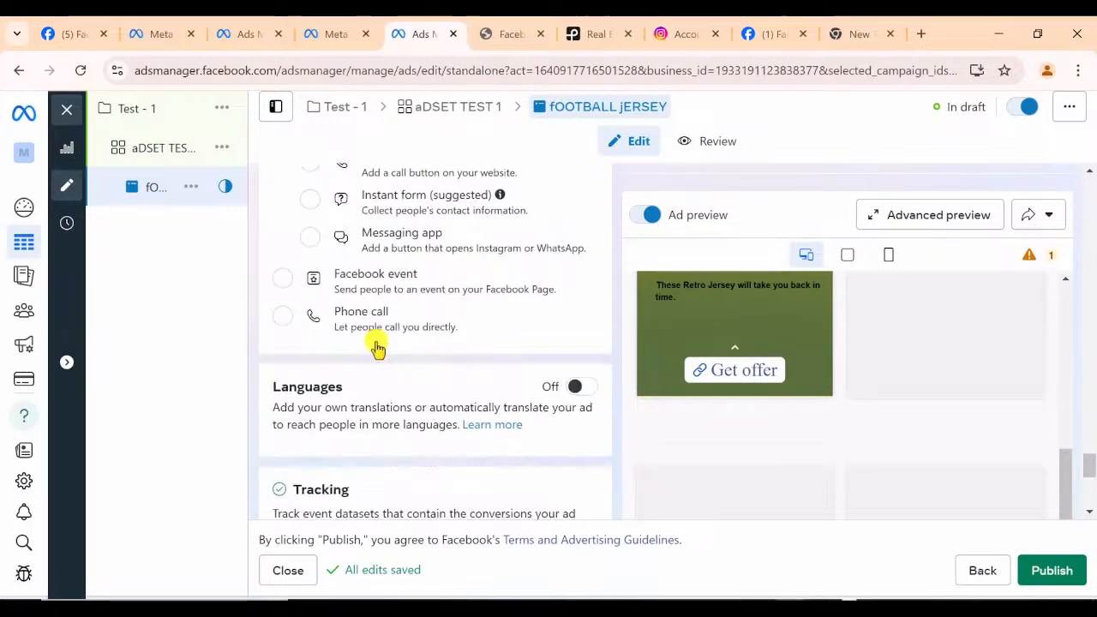
Leave the tracking events and optional URL parameters unset, and publish the ad
{"action": "scroll", "coordinate": [377, 345], "scroll_direction": "down", "scroll_amount": 1}
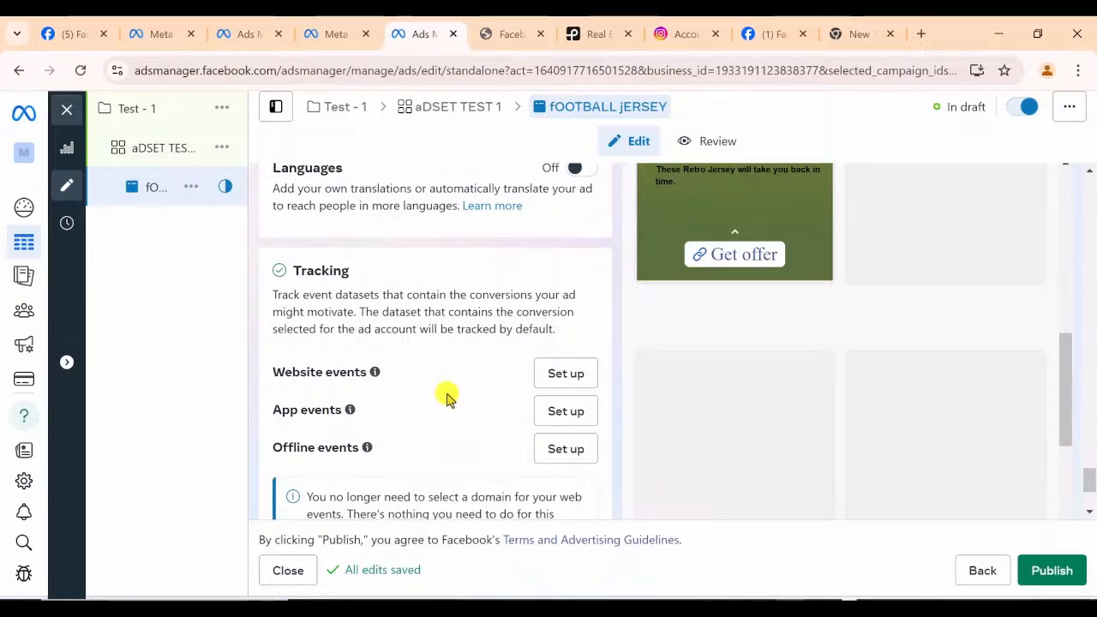
{"action": "scroll", "coordinate": [483, 355], "scroll_direction": "down", "scroll_amount": 1}
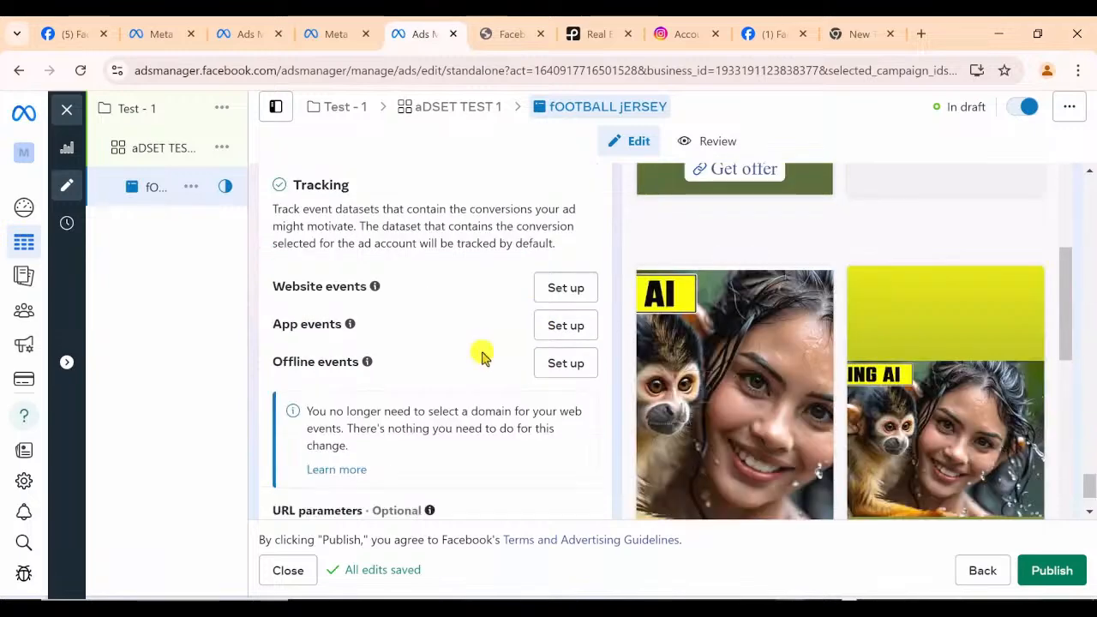
{"action": "scroll", "coordinate": [482, 355], "scroll_direction": "down", "scroll_amount": 1}
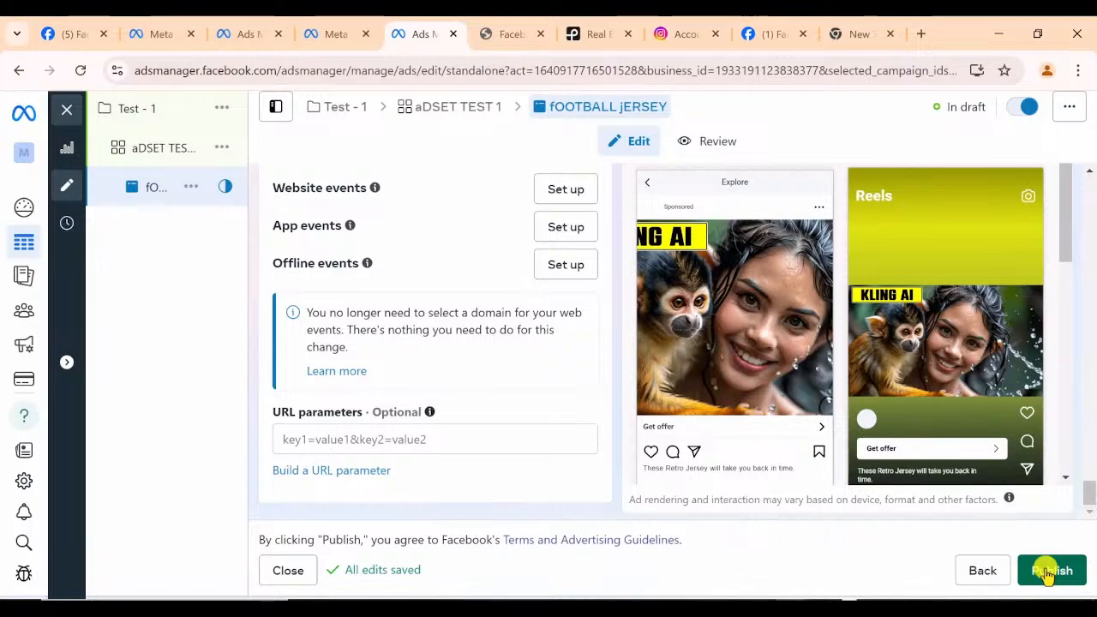
{"action": "left_click", "coordinate": [1048, 573]}
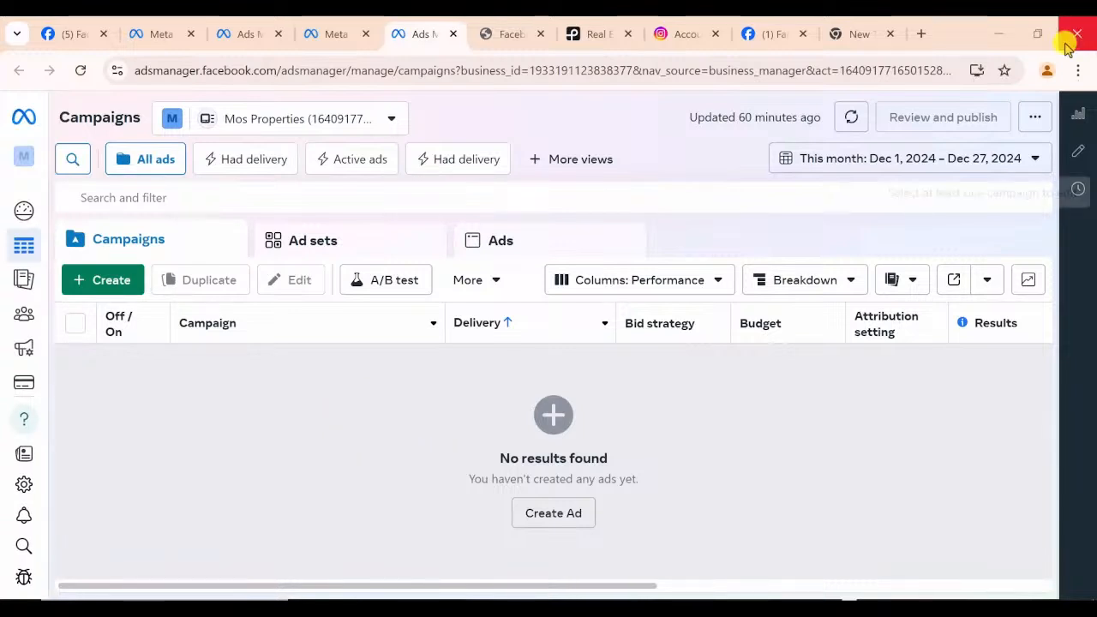
Open a new Incognito window and go to business.facebook.com
{"action": "left_click", "coordinate": [1078, 70]}
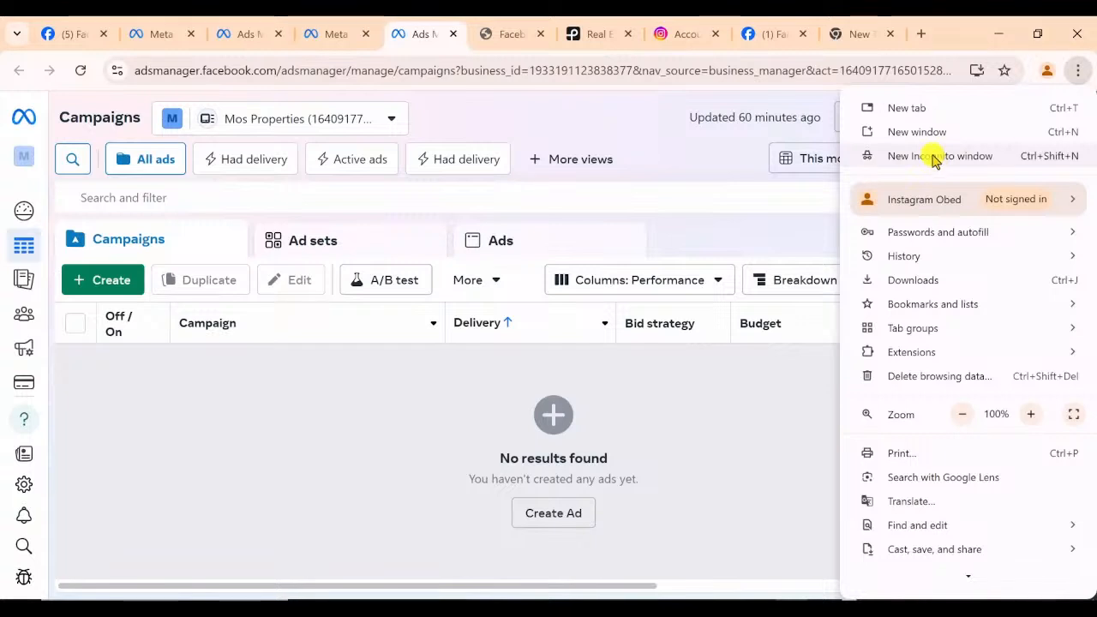
{"action": "left_click", "coordinate": [935, 158]}
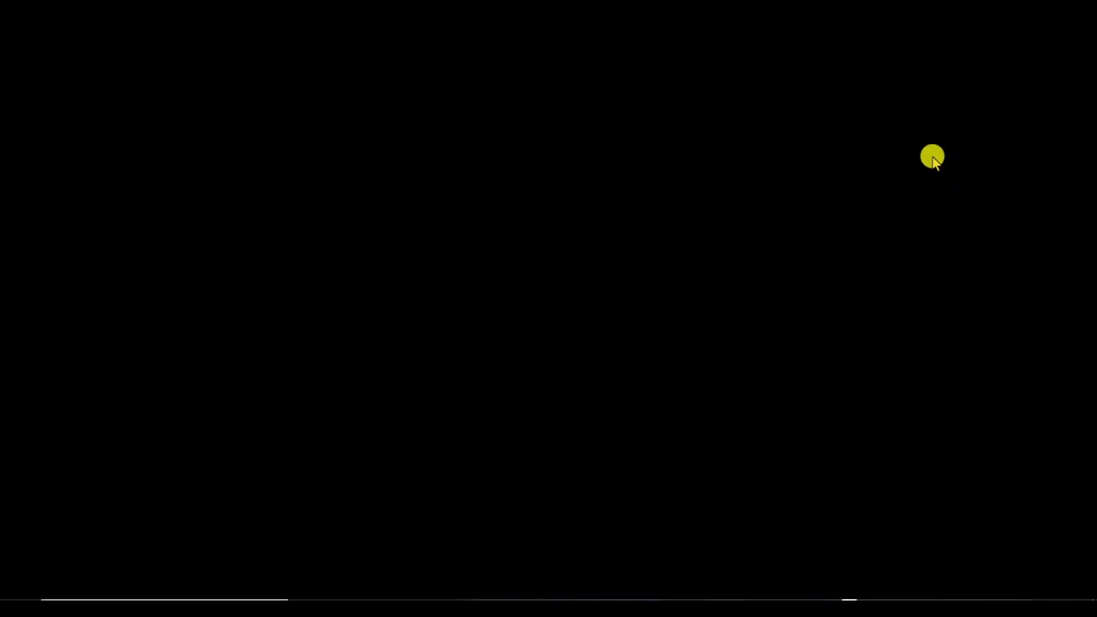
{"action": "type", "text": "B"}
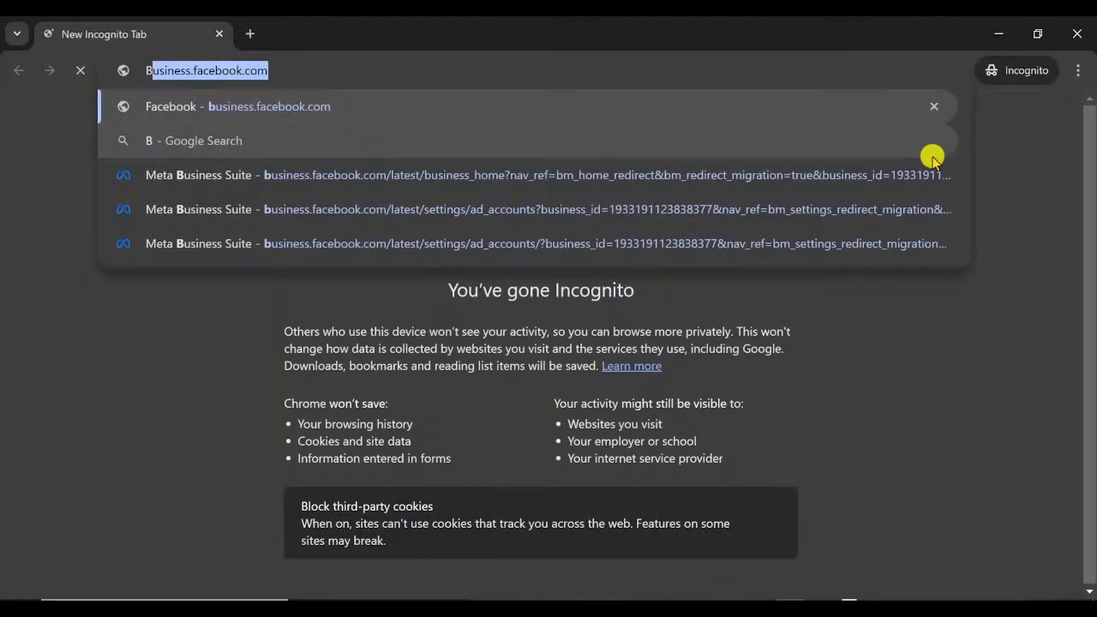
{"action": "type", "text": "USI"}
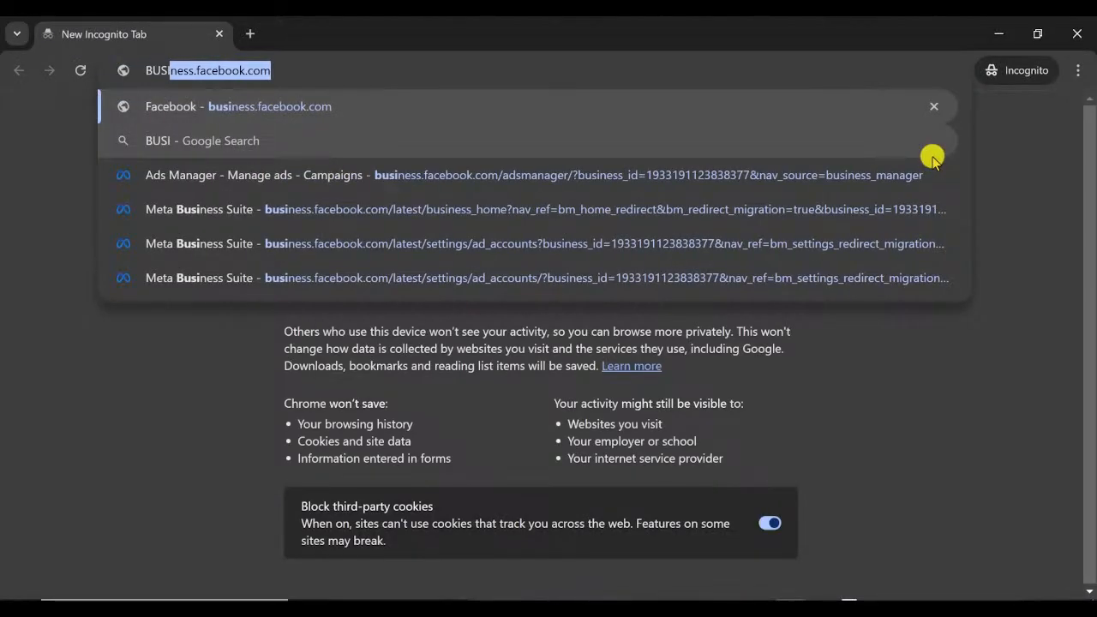
{"action": "key", "text": "Return"}
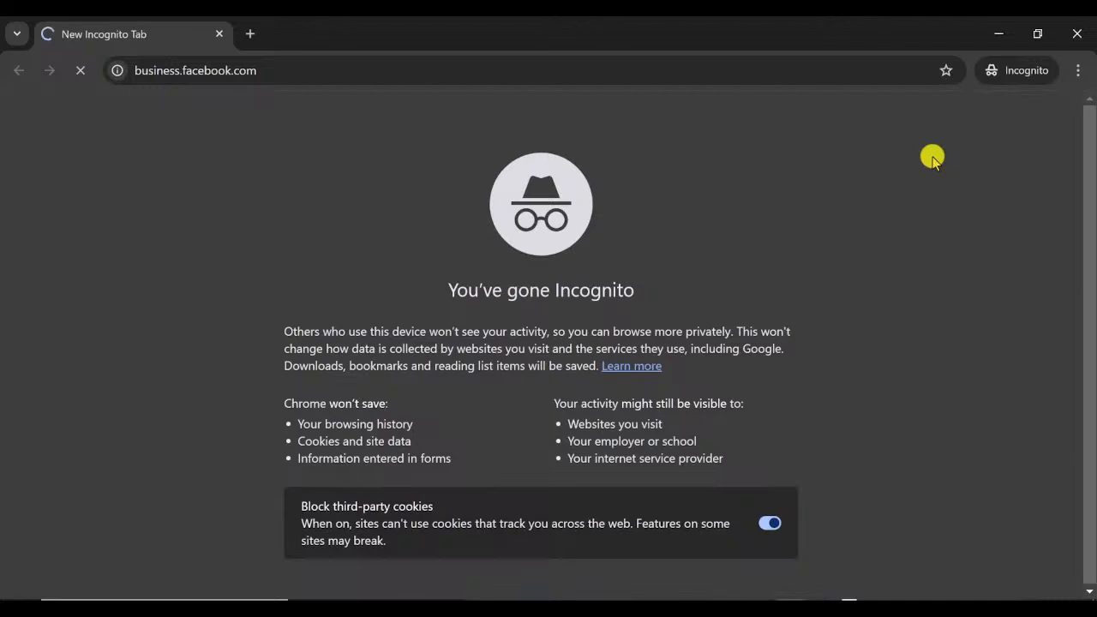